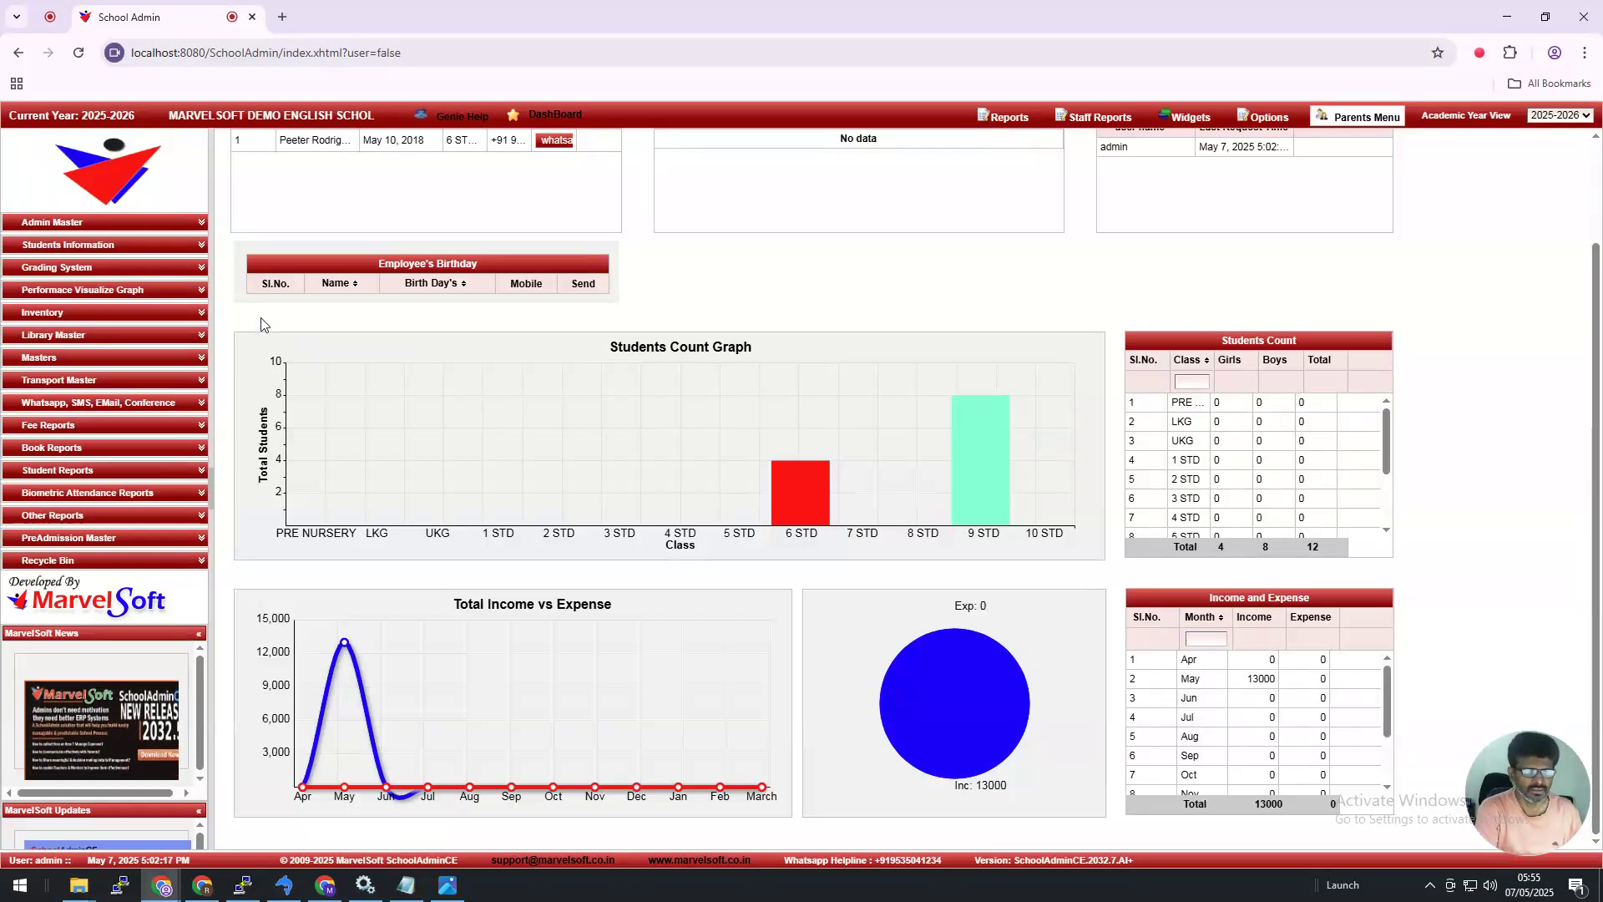
Step: Open the Student Master list and search for students of 2 STD, section A
{"action": "left_click", "coordinate": [131, 246]}
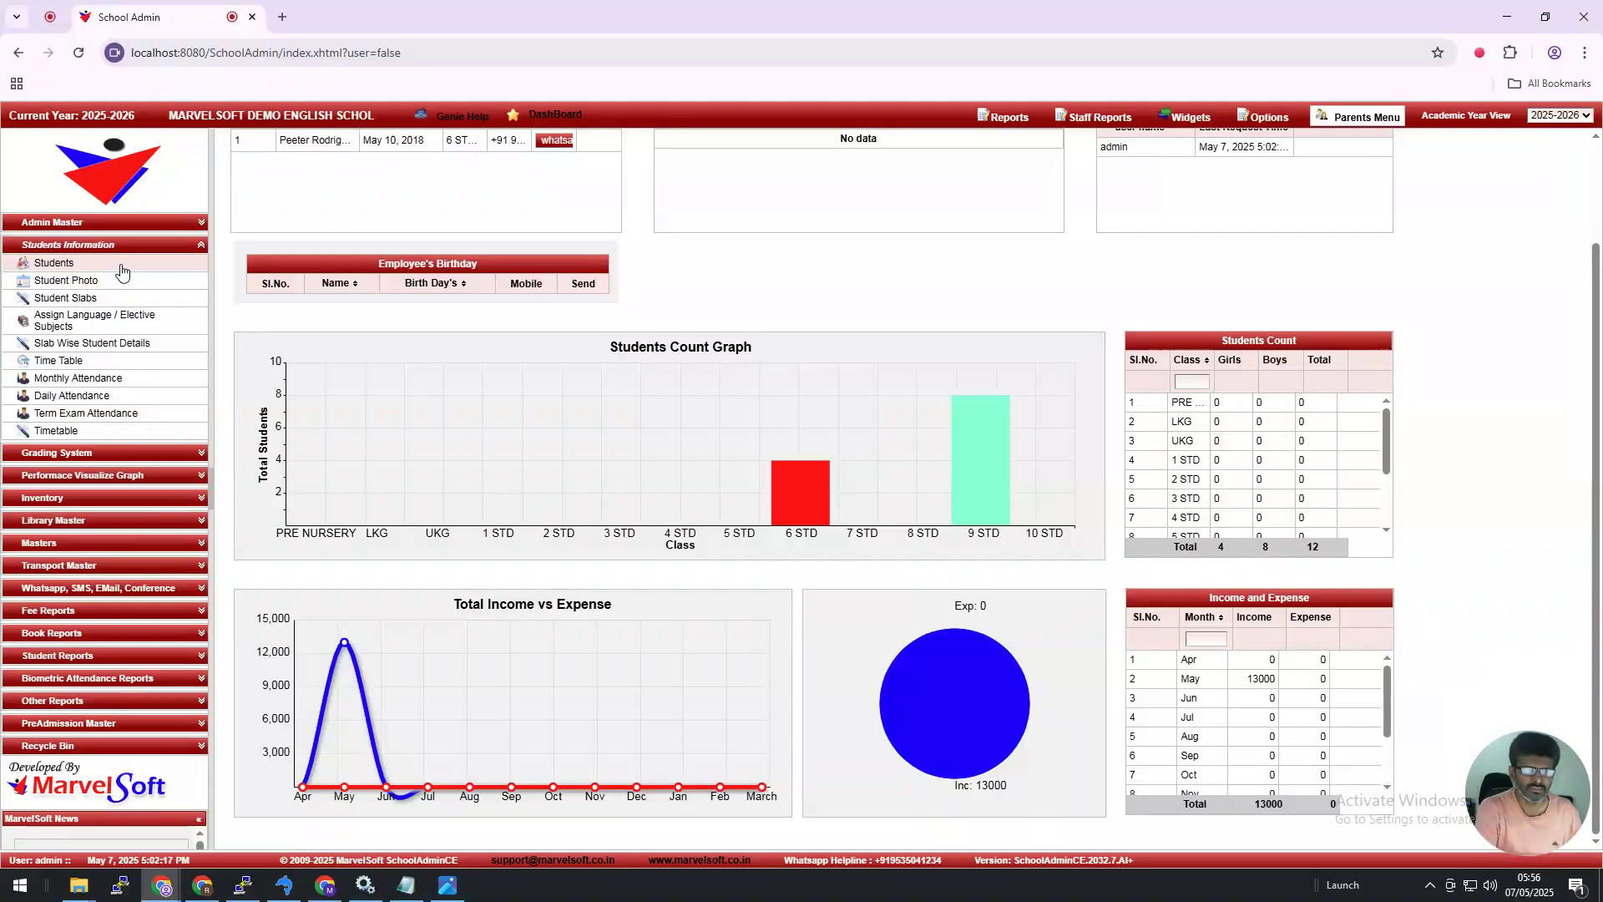
{"action": "left_click", "coordinate": [122, 264]}
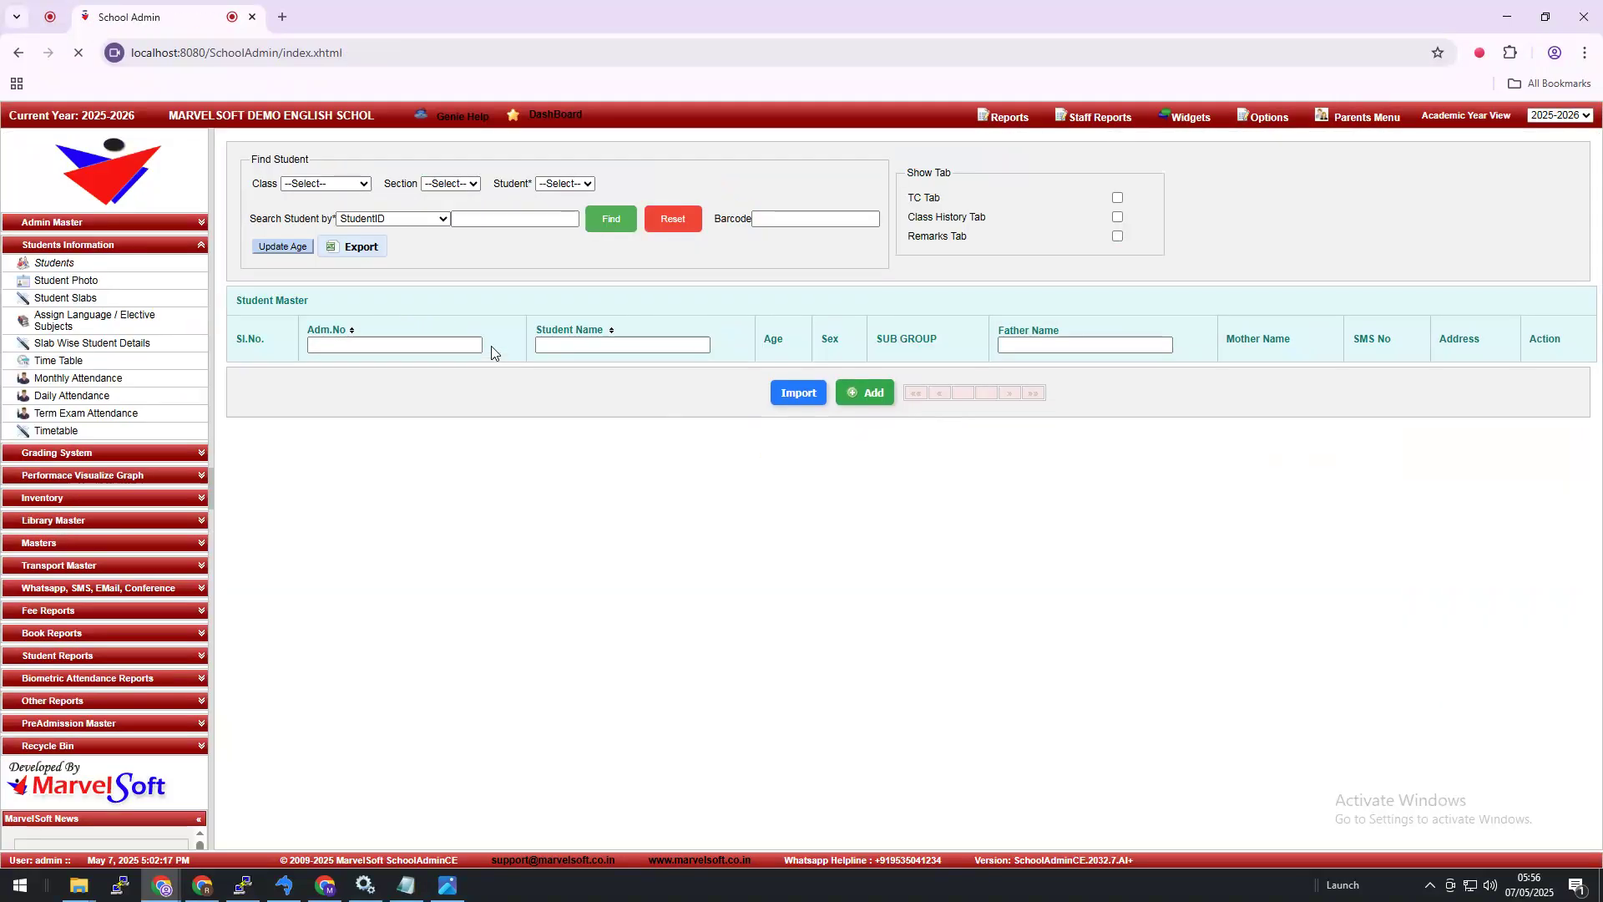
{"action": "left_click", "coordinate": [361, 184]}
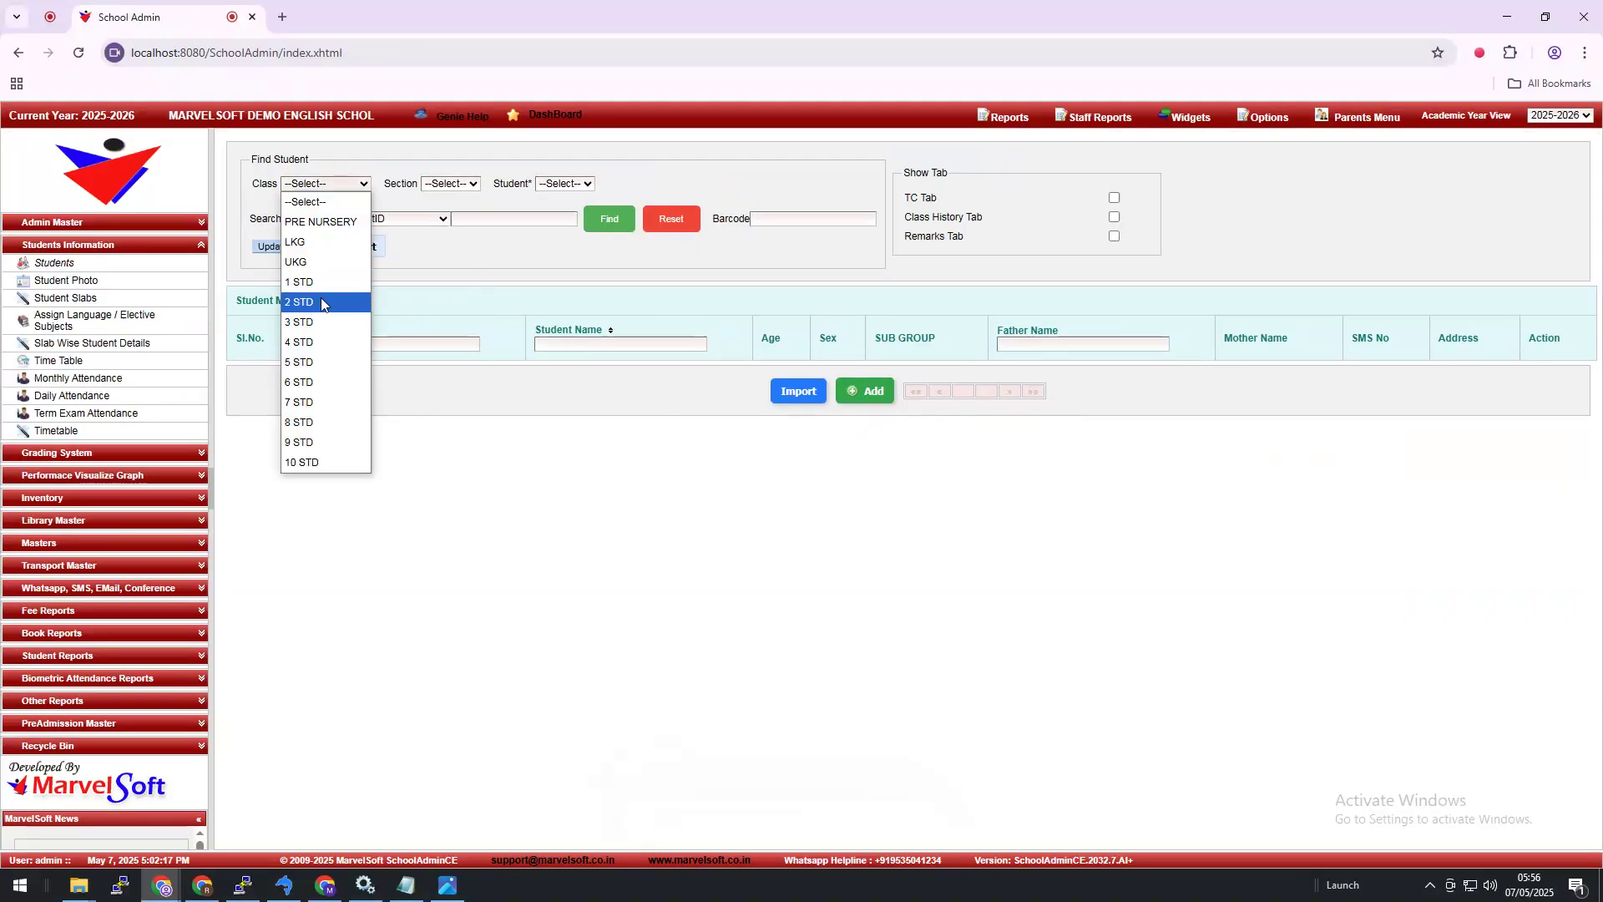
{"action": "left_click", "coordinate": [322, 309]}
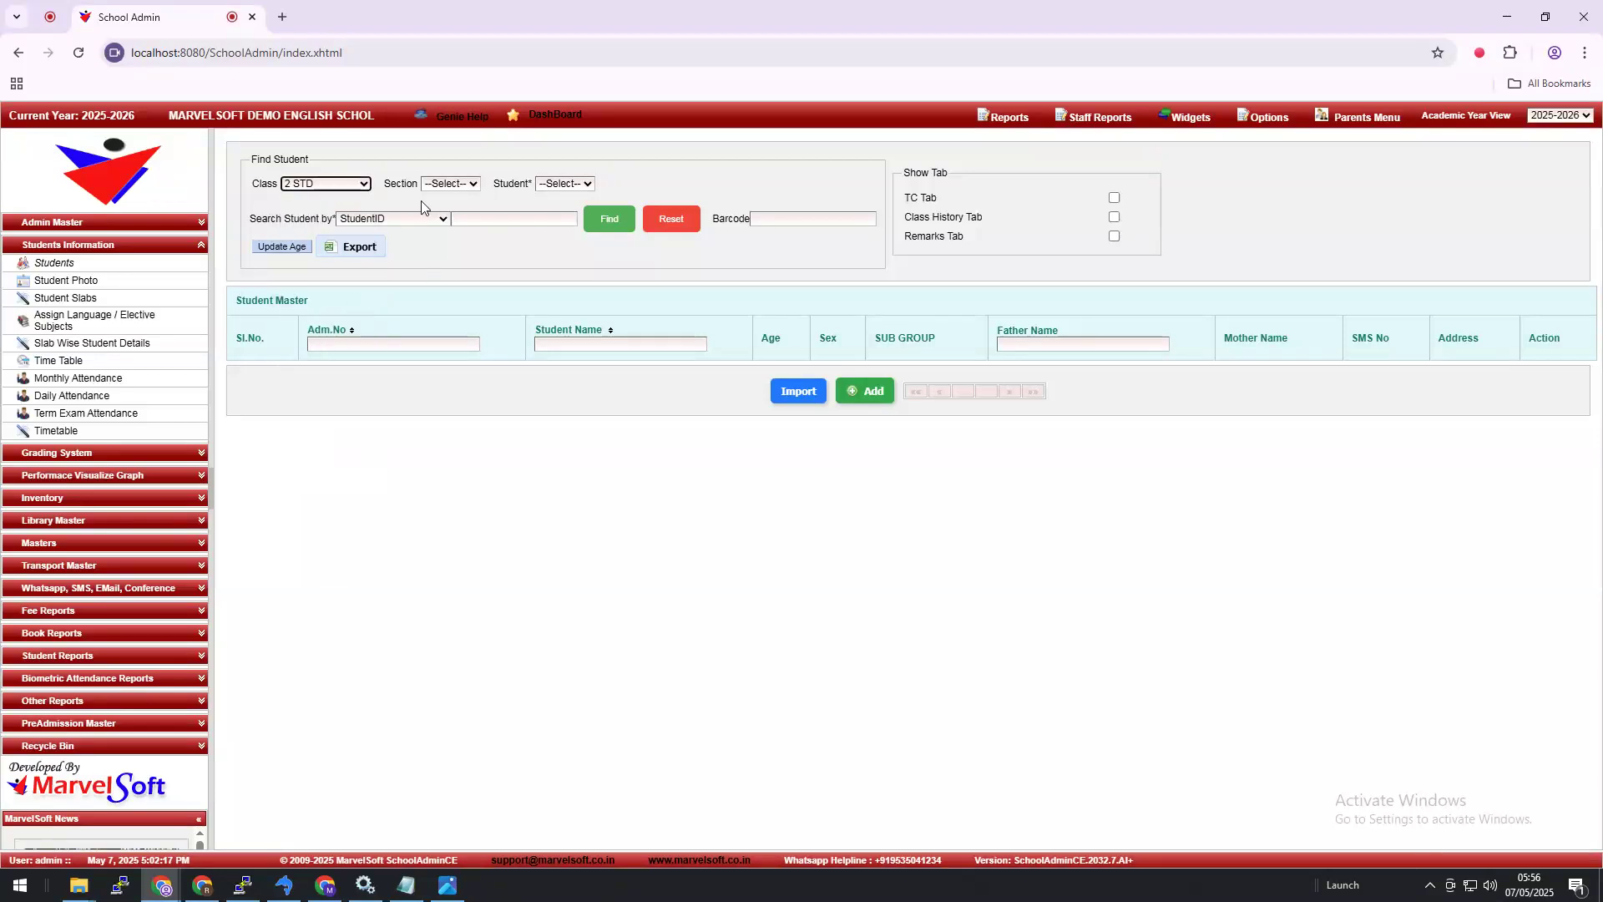
{"action": "left_click", "coordinate": [443, 185]}
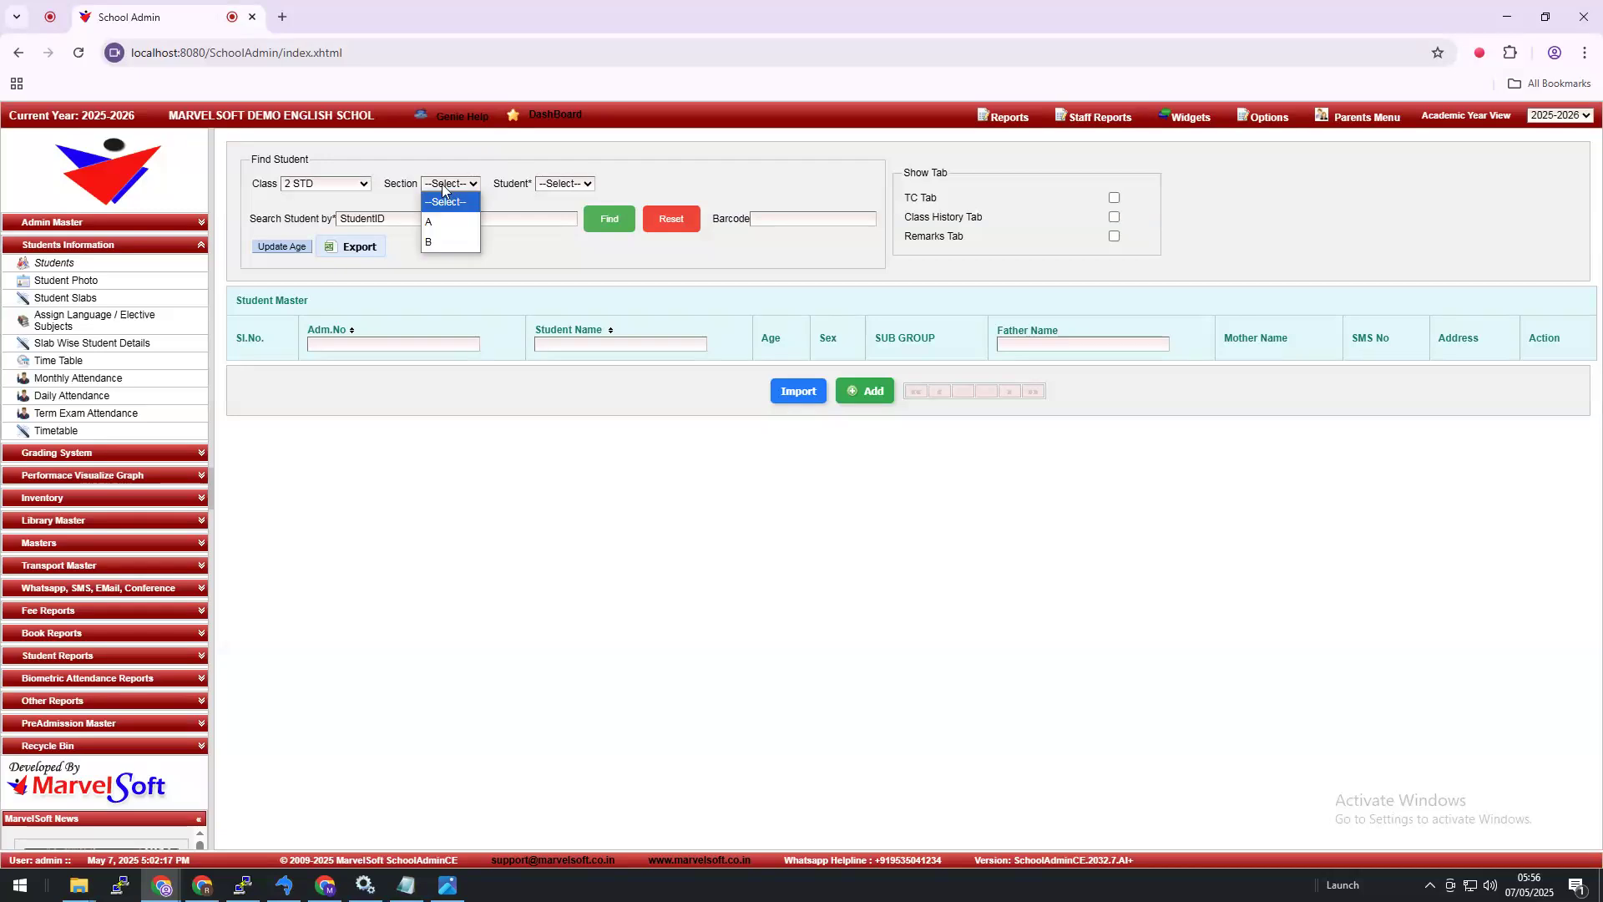
{"action": "left_click", "coordinate": [617, 233]}
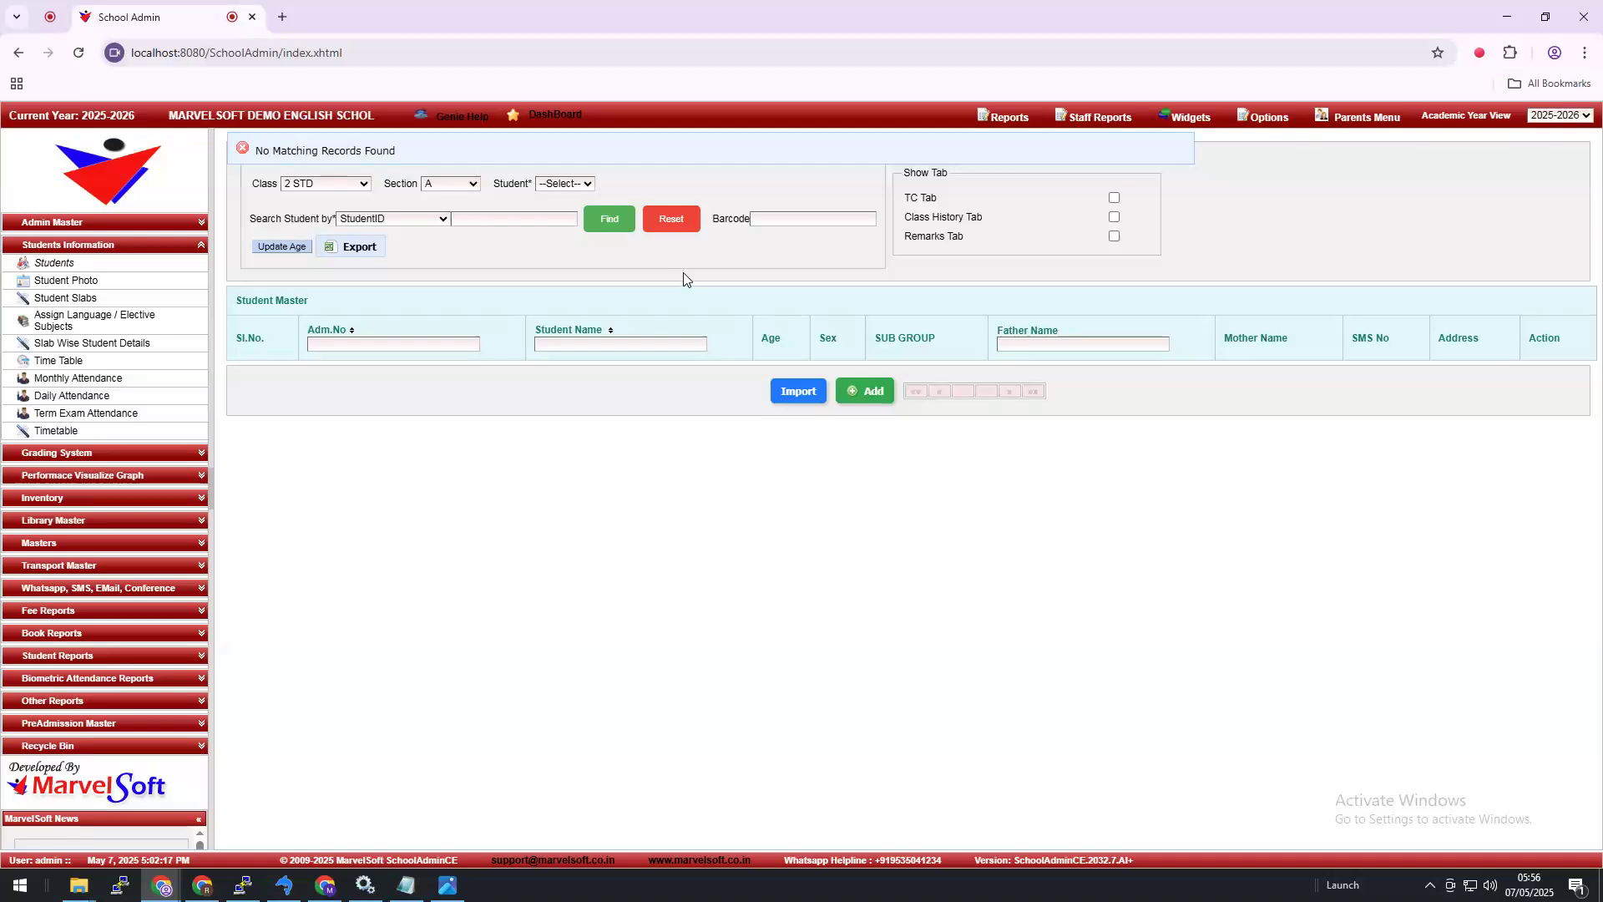
Step: Change the search to class 9 STD, section A and list those students
{"action": "left_click", "coordinate": [346, 184]}
{"action": "left_click", "coordinate": [349, 442]}
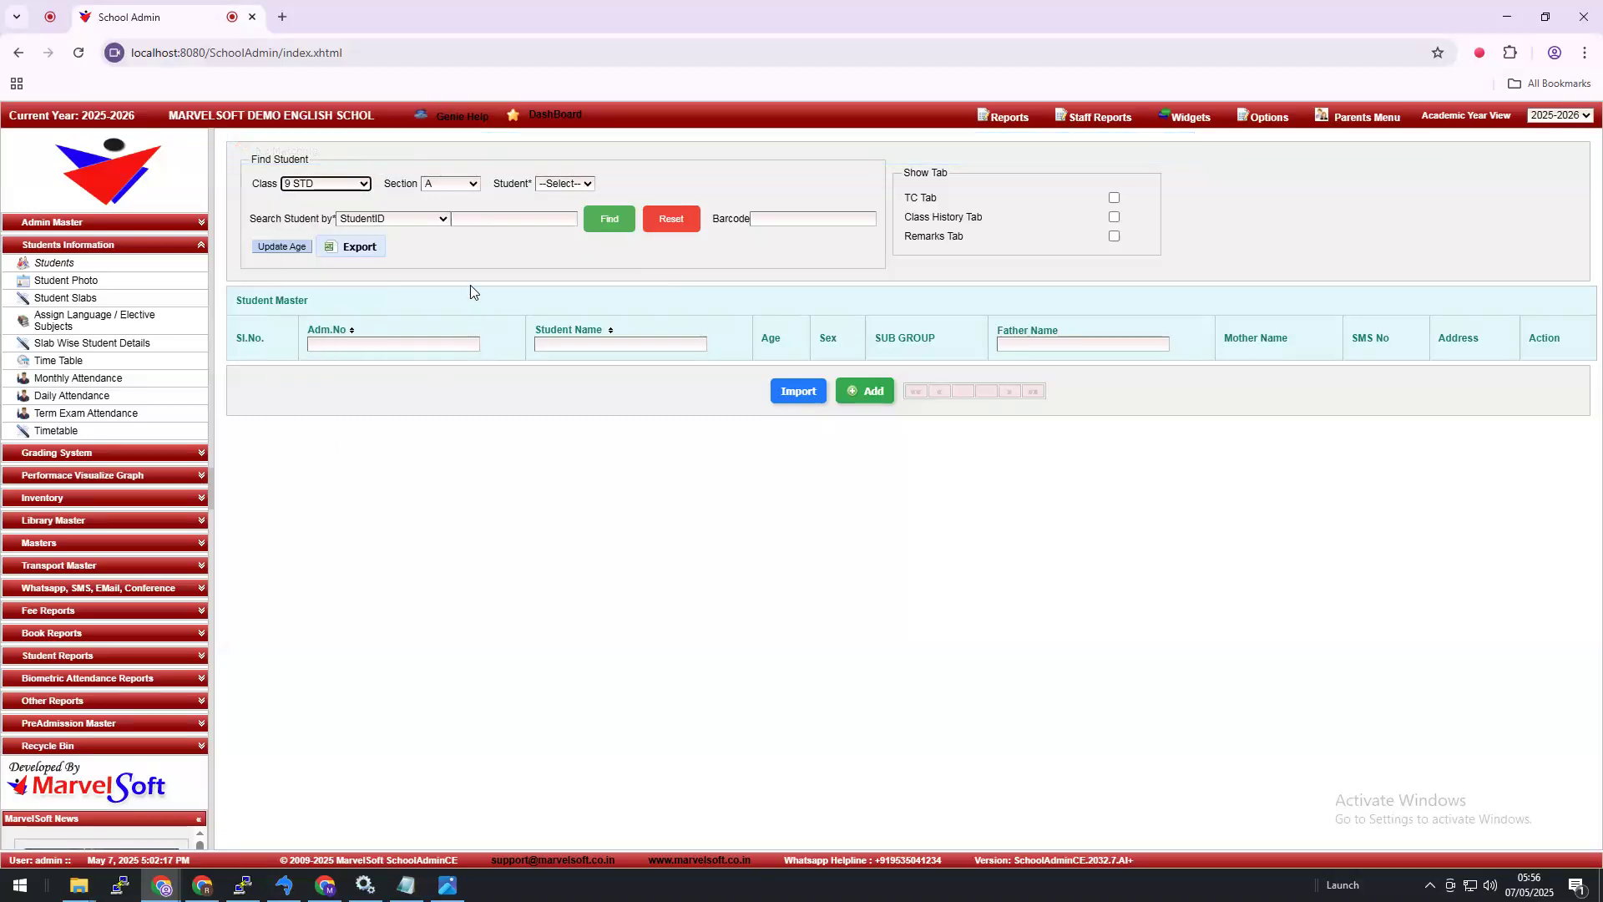
{"action": "left_click", "coordinate": [451, 184]}
{"action": "left_click", "coordinate": [458, 223]}
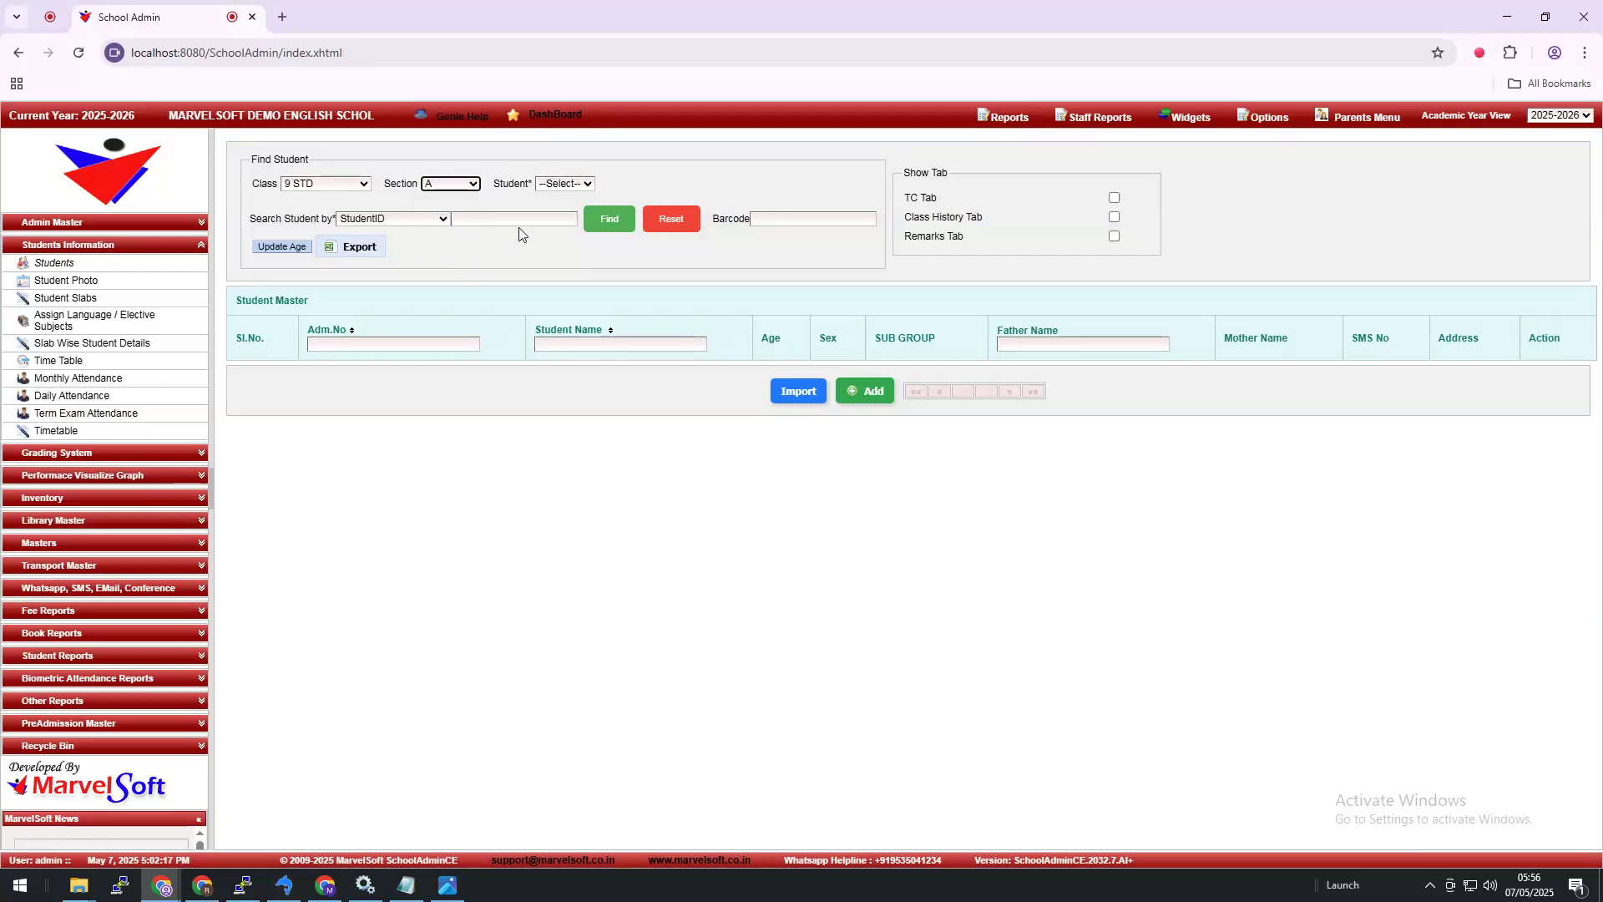
{"action": "left_click", "coordinate": [625, 227]}
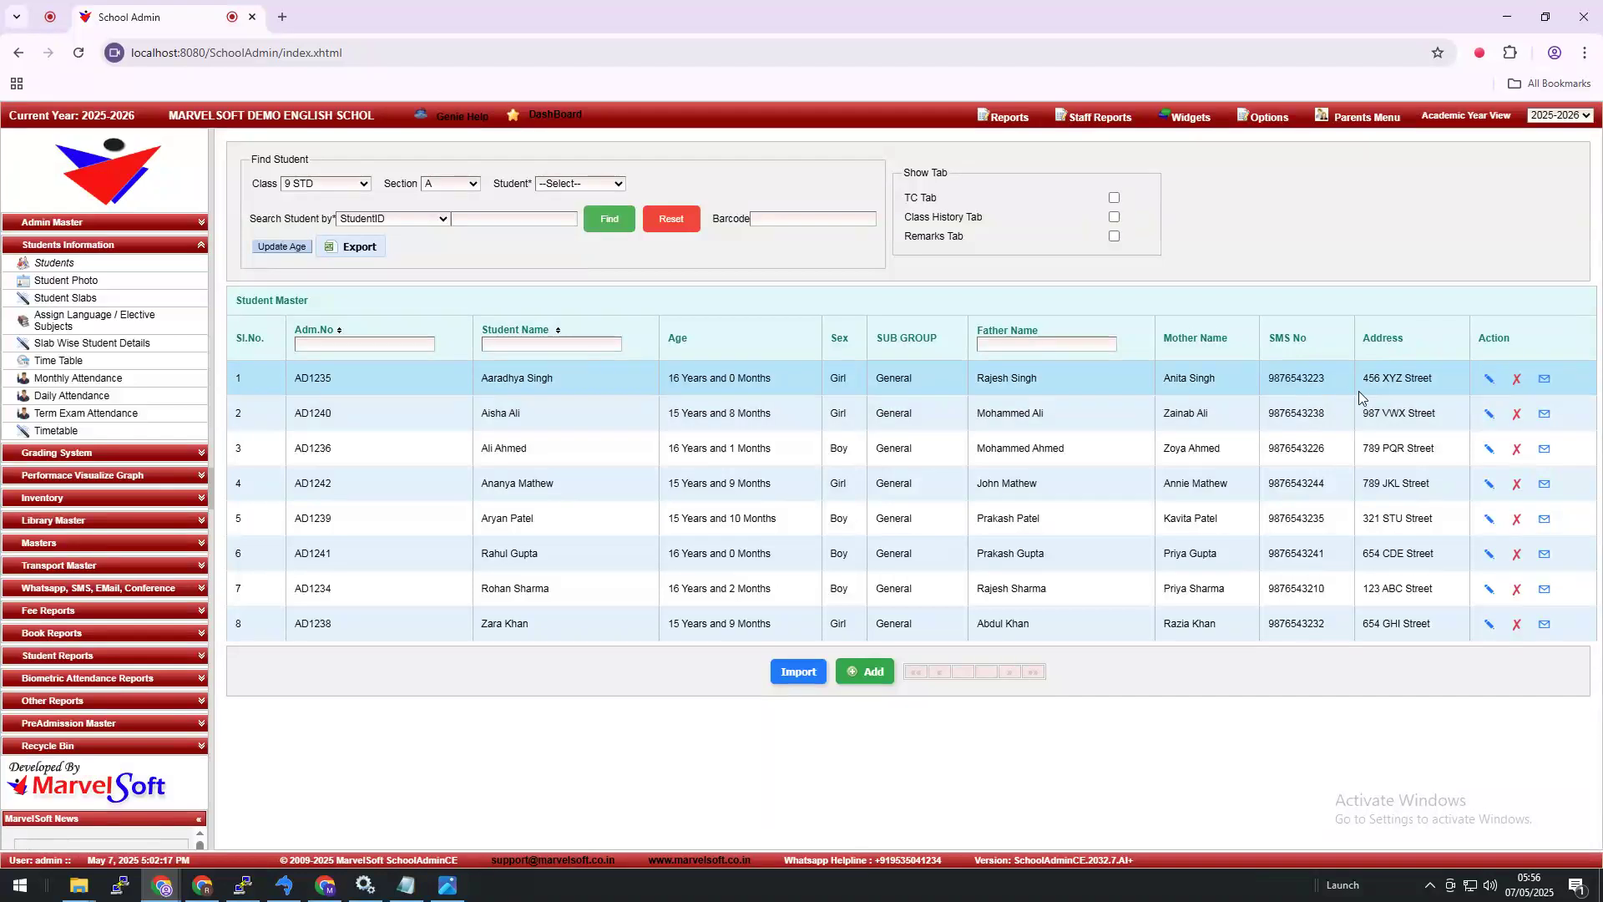
Step: Open student AD1242's edit form, expand it, and start adding a photo
{"action": "left_click", "coordinate": [1487, 489]}
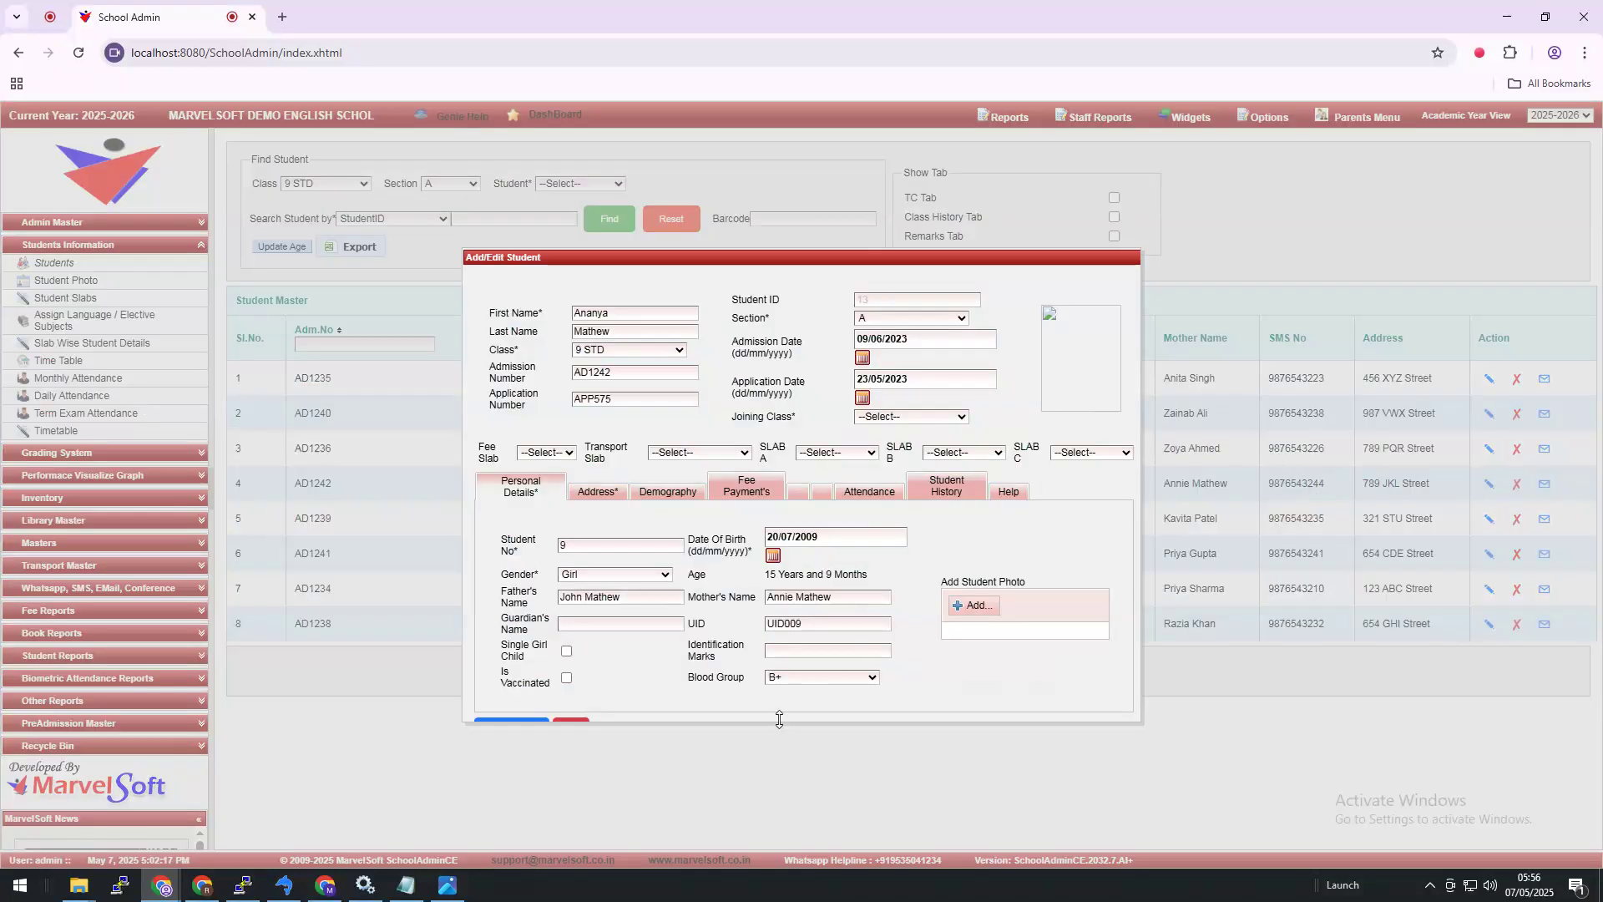
{"action": "left_click_drag", "start_coordinate": [780, 720], "coordinate": [781, 773]}
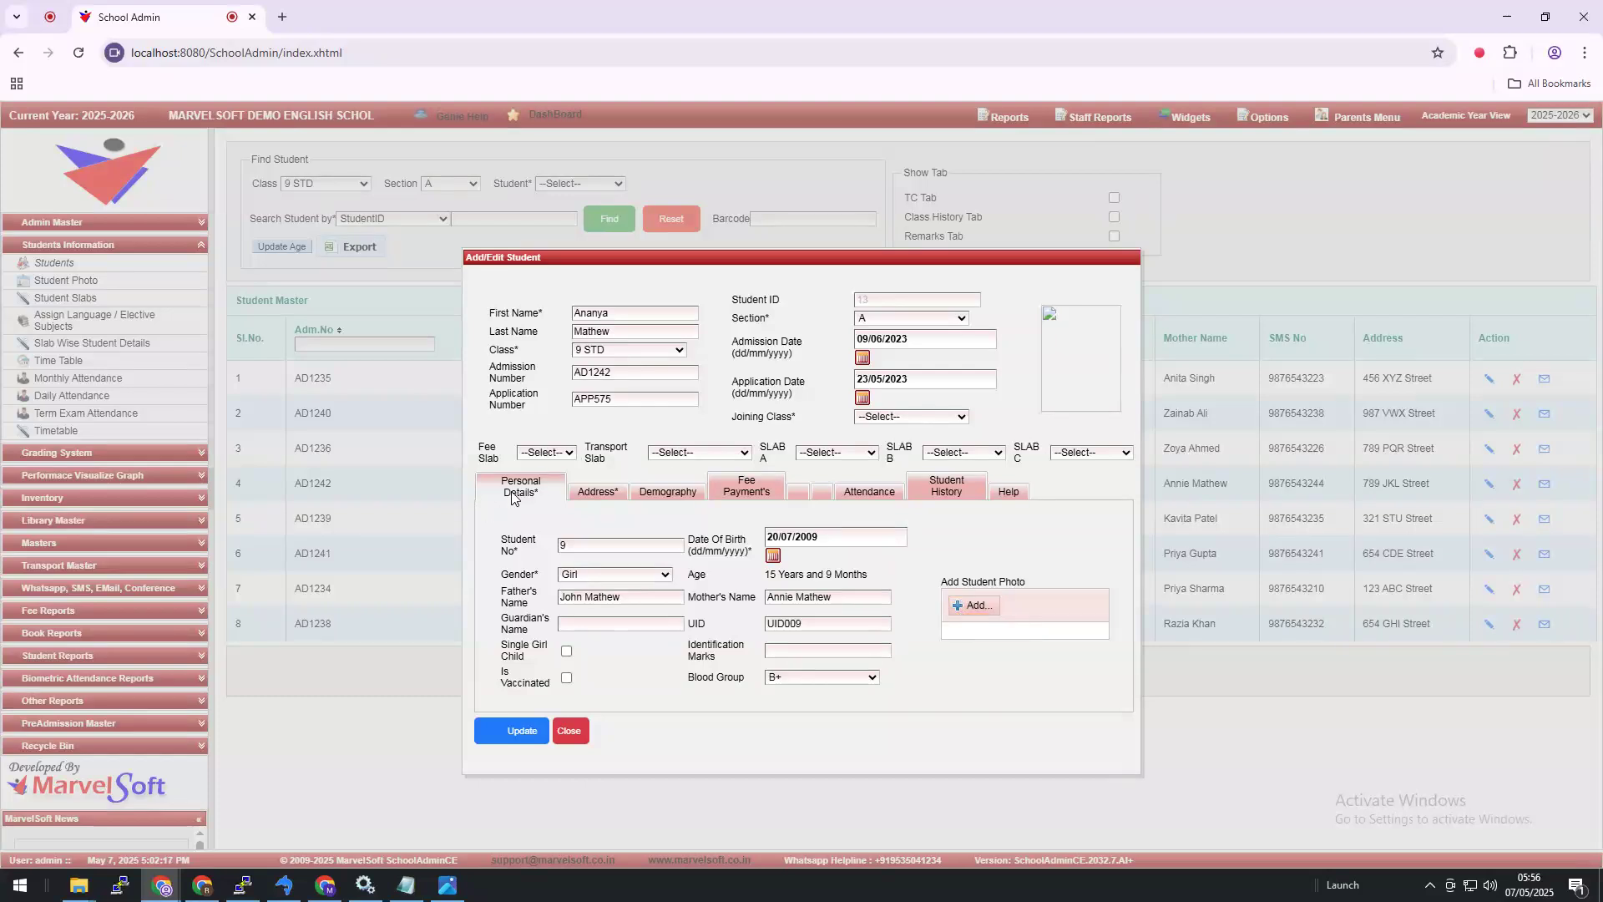
{"action": "left_click", "coordinate": [970, 611]}
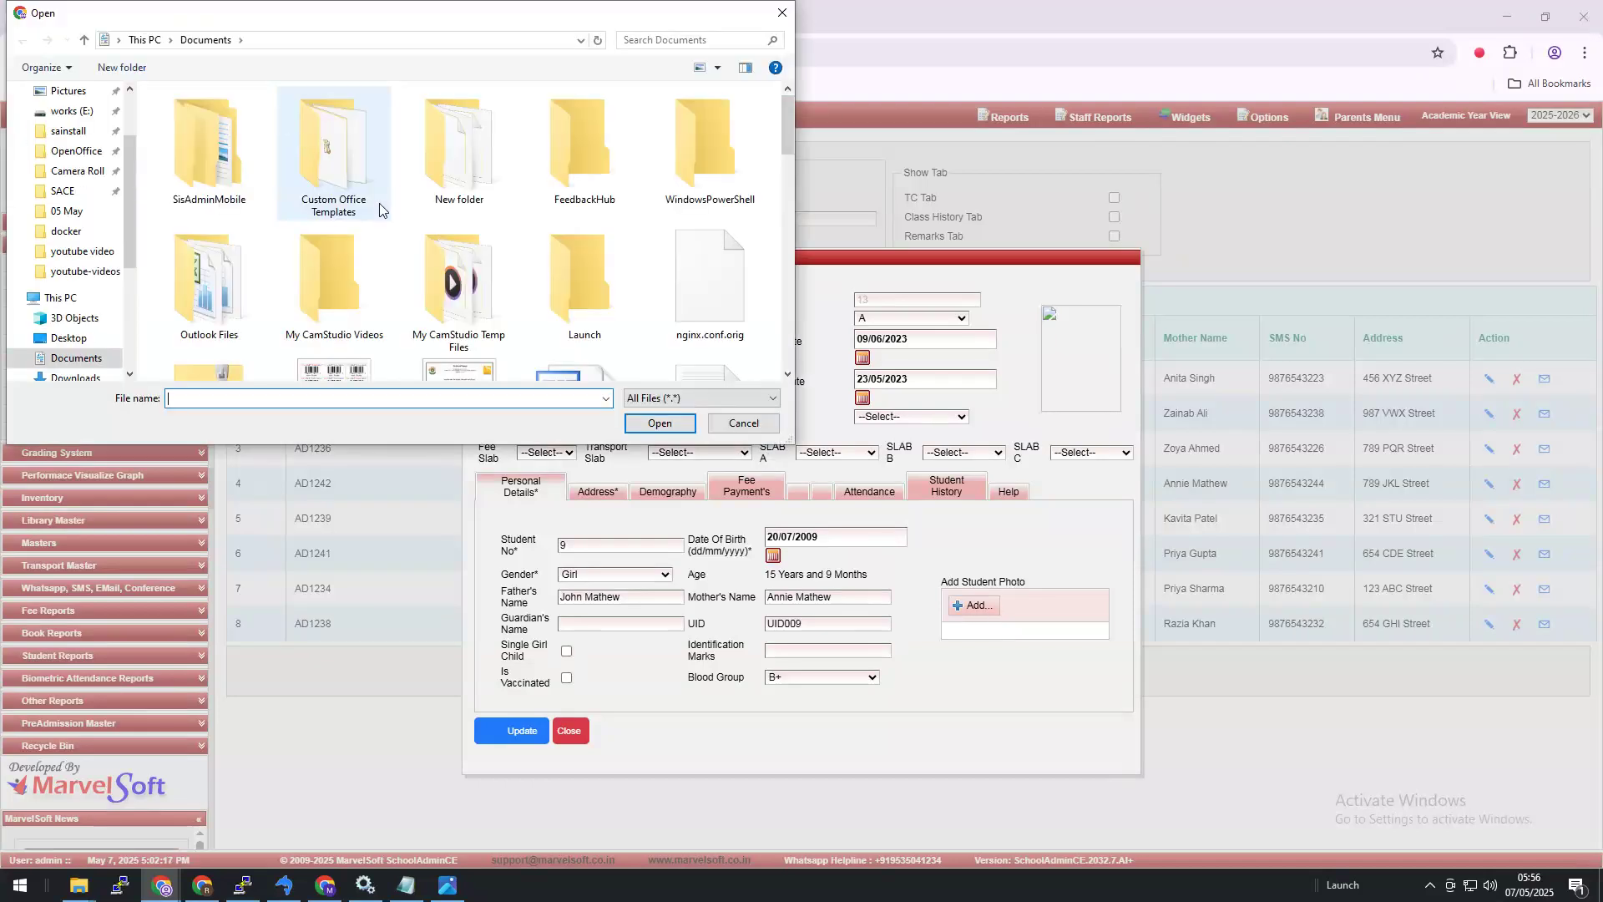
Step: Browse to works (E:) > works-2025 > youtube-videos and choose student18.png as the photo
{"action": "scroll", "coordinate": [384, 222], "scroll_direction": "down", "scroll_amount": 2}
{"action": "scroll", "coordinate": [75, 343], "scroll_direction": "down", "scroll_amount": 1}
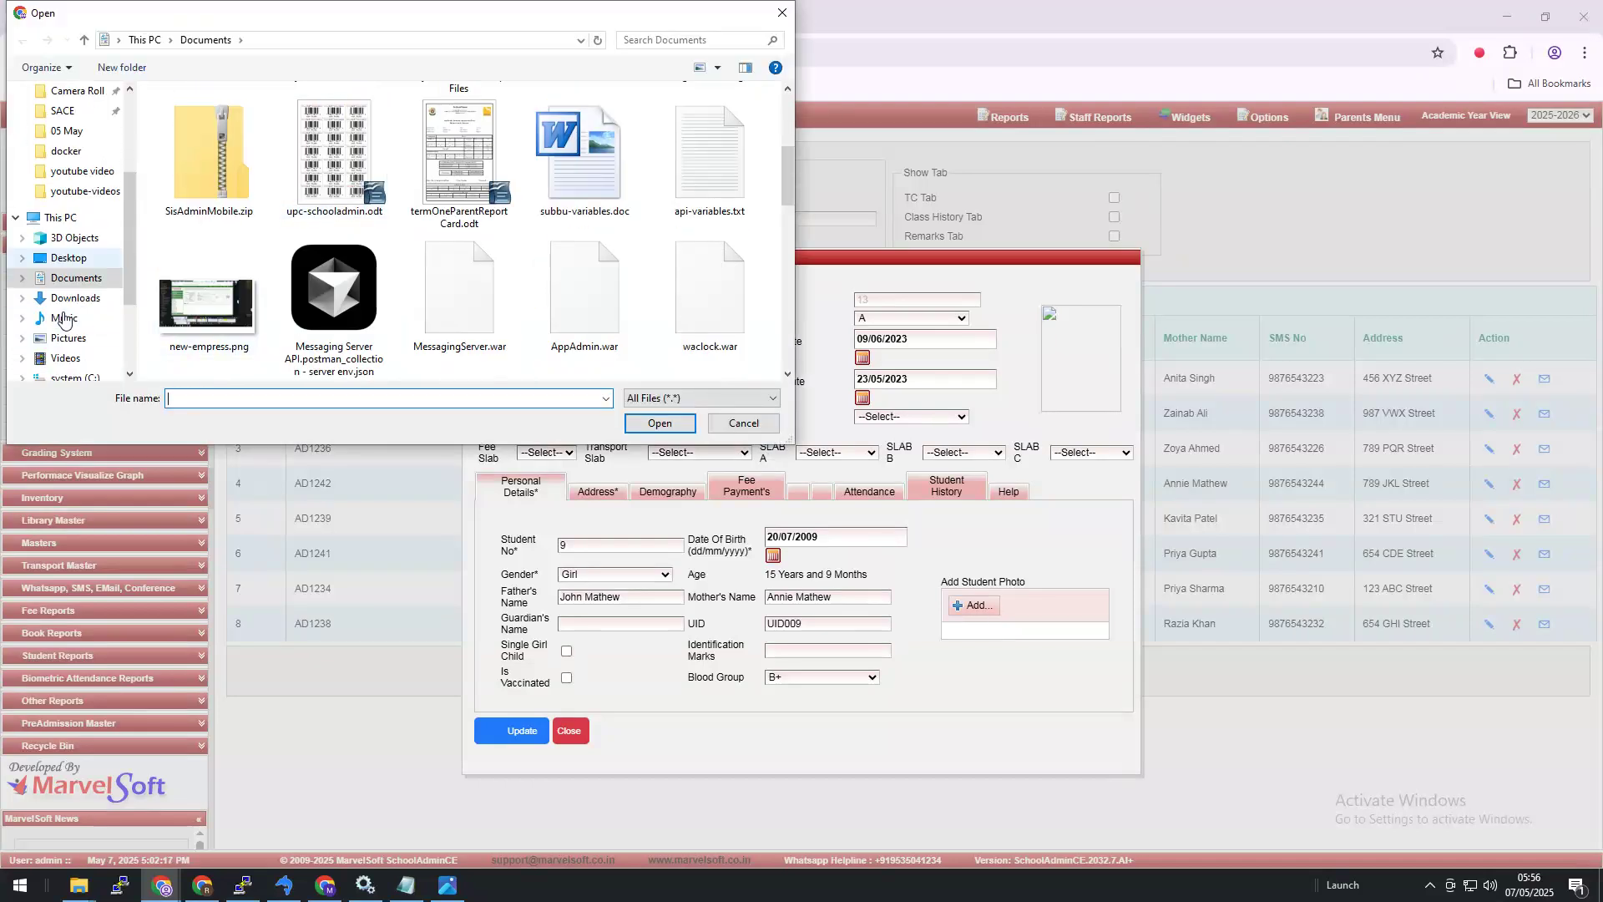
{"action": "scroll", "coordinate": [77, 365], "scroll_direction": "down", "scroll_amount": 1}
{"action": "left_click", "coordinate": [81, 319]}
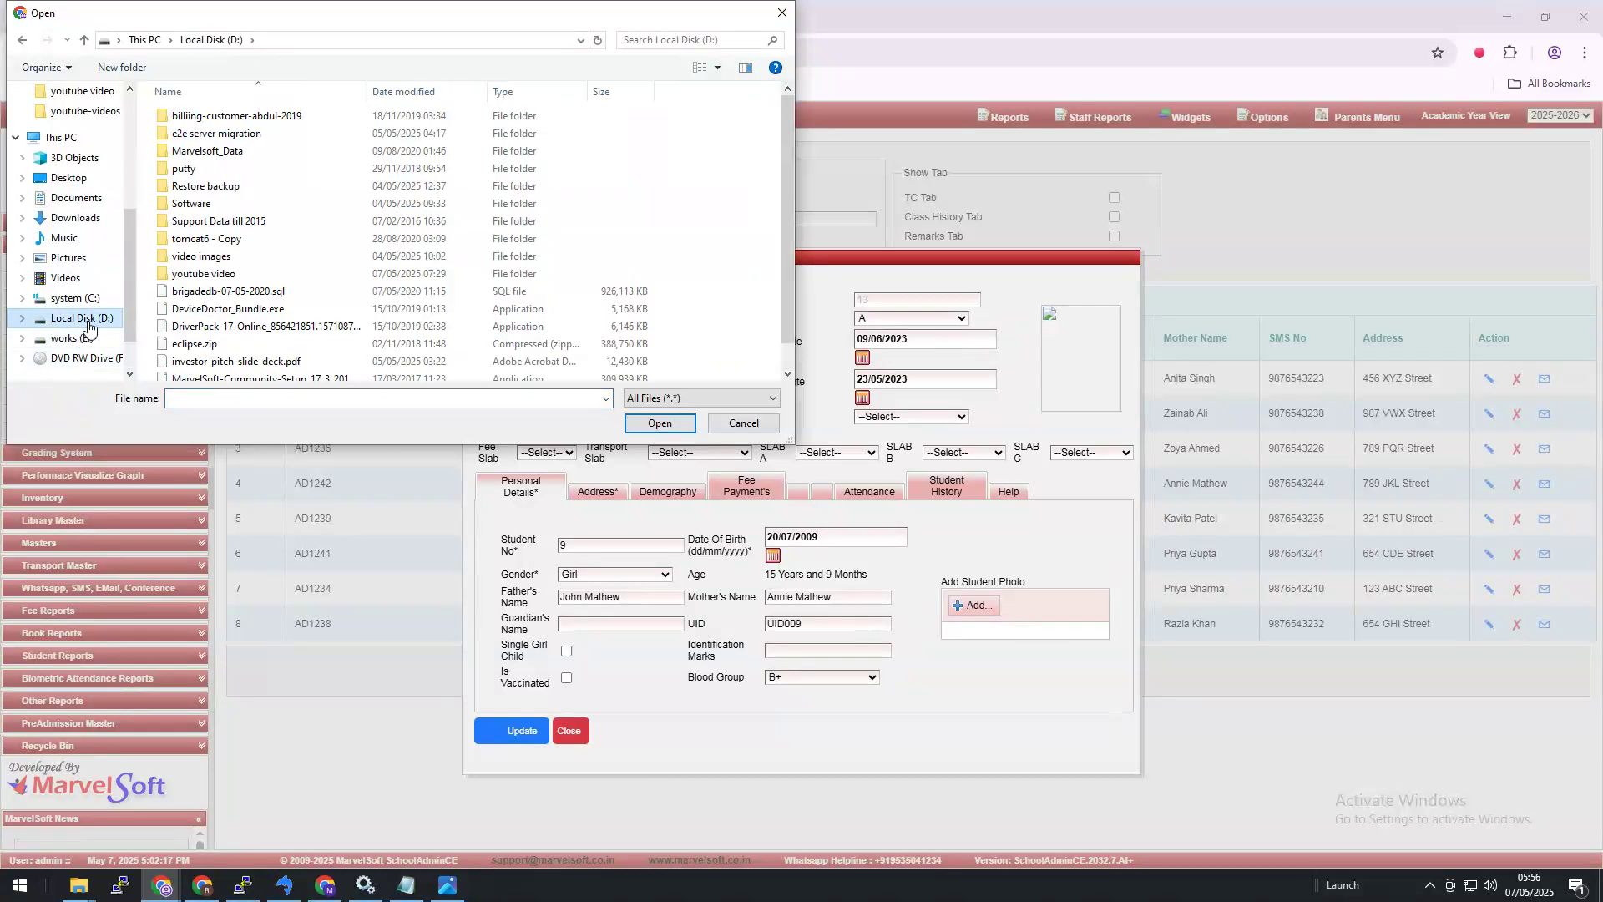
{"action": "left_click", "coordinate": [81, 339]}
{"action": "scroll", "coordinate": [251, 348], "scroll_direction": "down", "scroll_amount": 5}
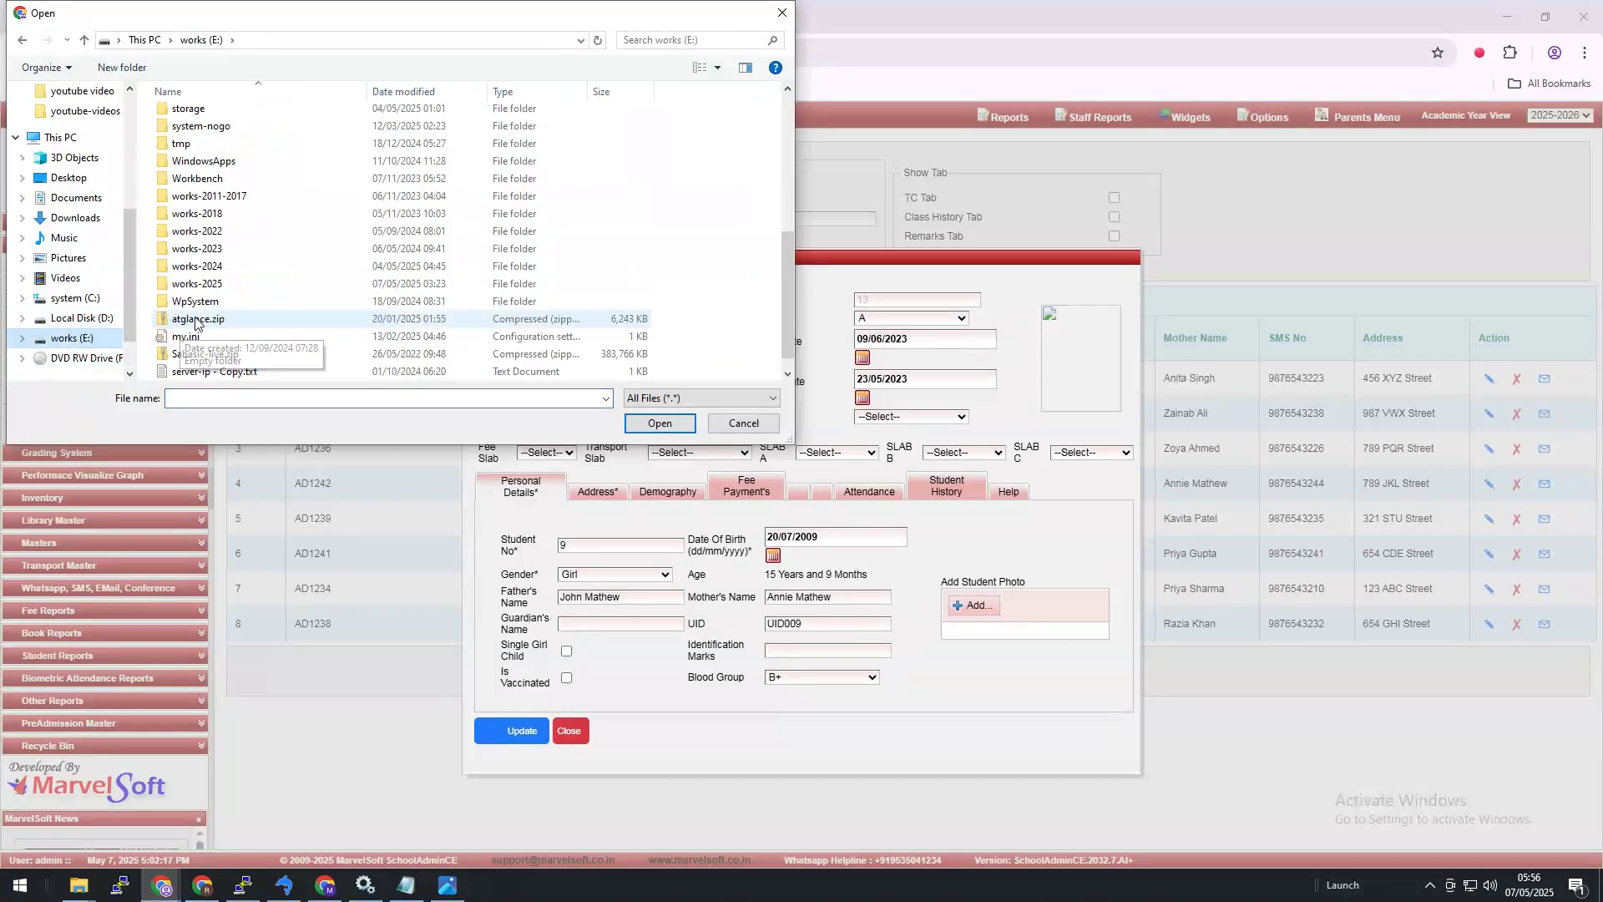
{"action": "double_click", "coordinate": [197, 284]}
{"action": "scroll", "coordinate": [208, 309], "scroll_direction": "down", "scroll_amount": 5}
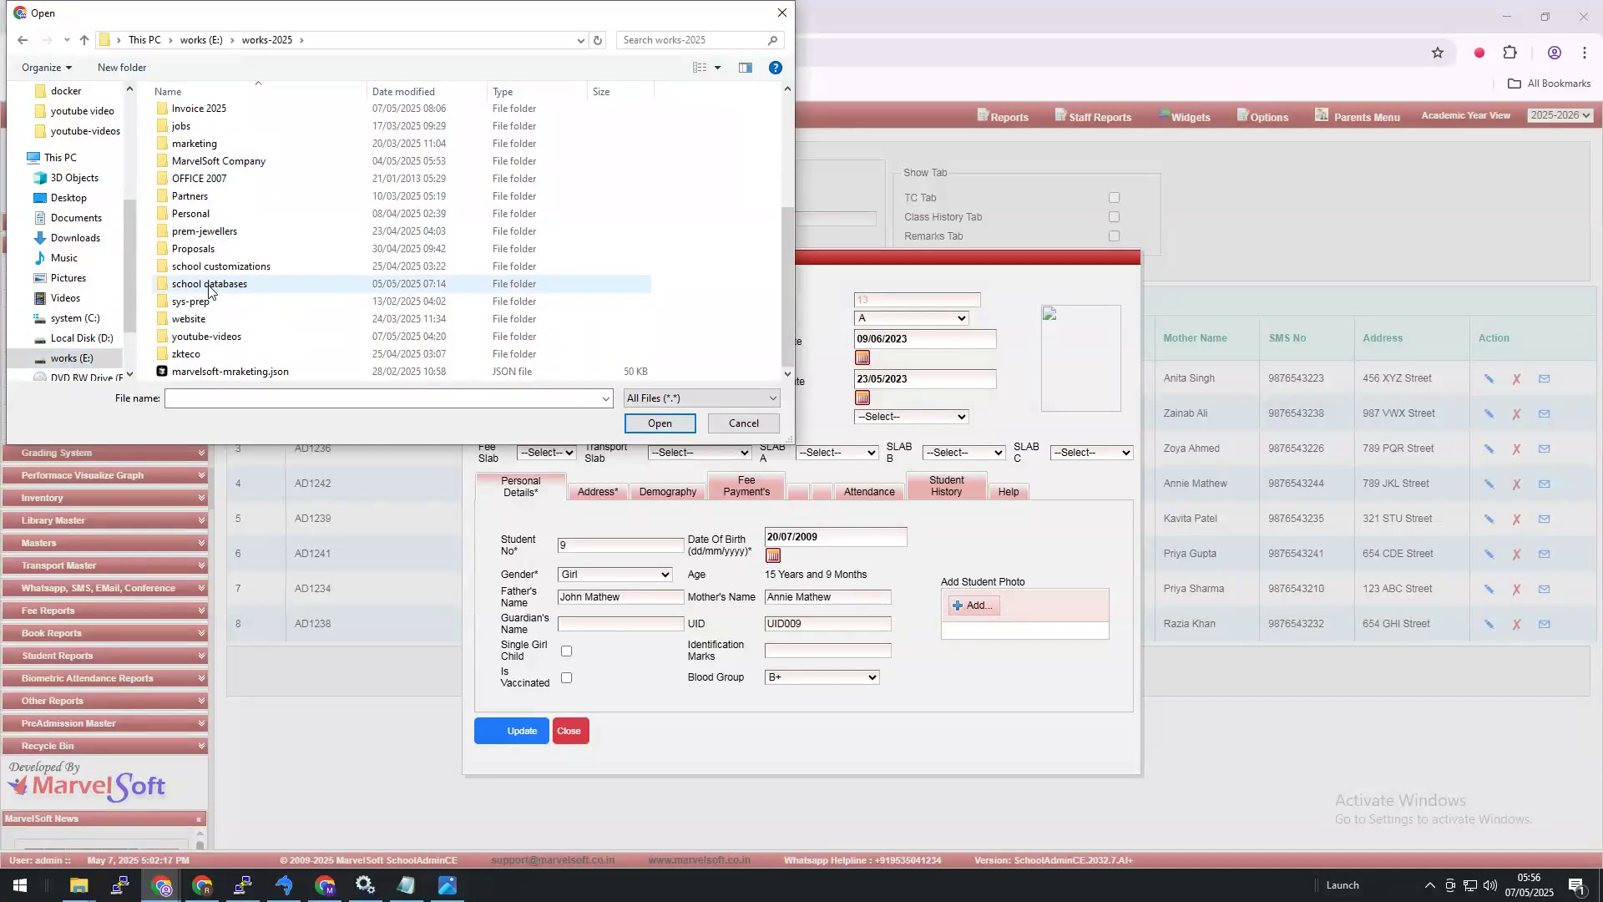
{"action": "double_click", "coordinate": [208, 336]}
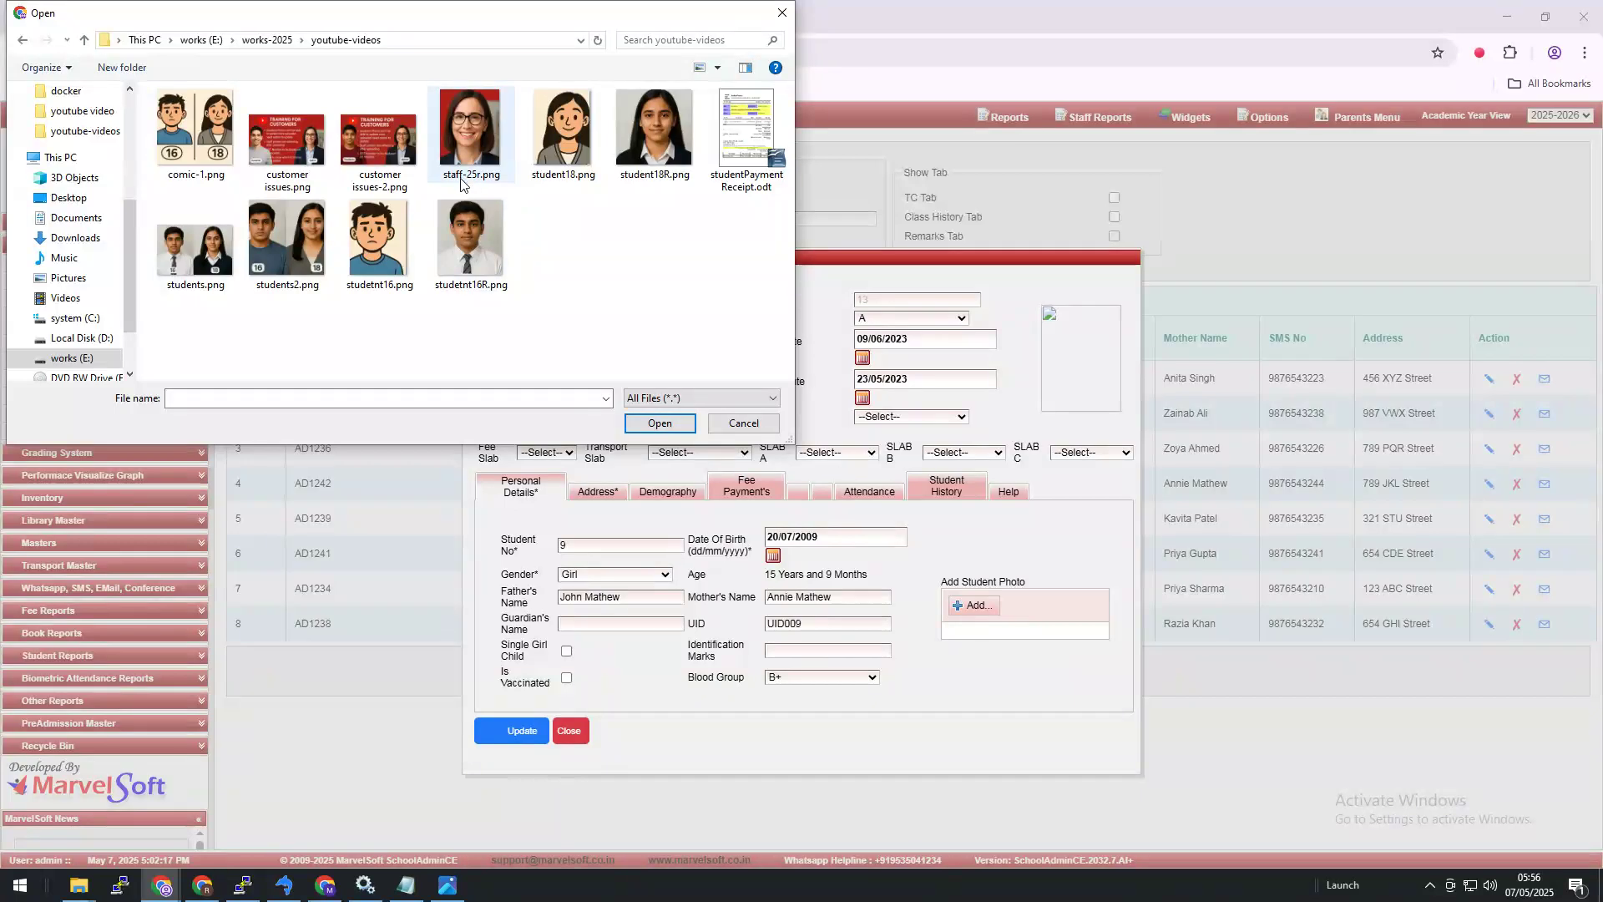
{"action": "left_click", "coordinate": [552, 133]}
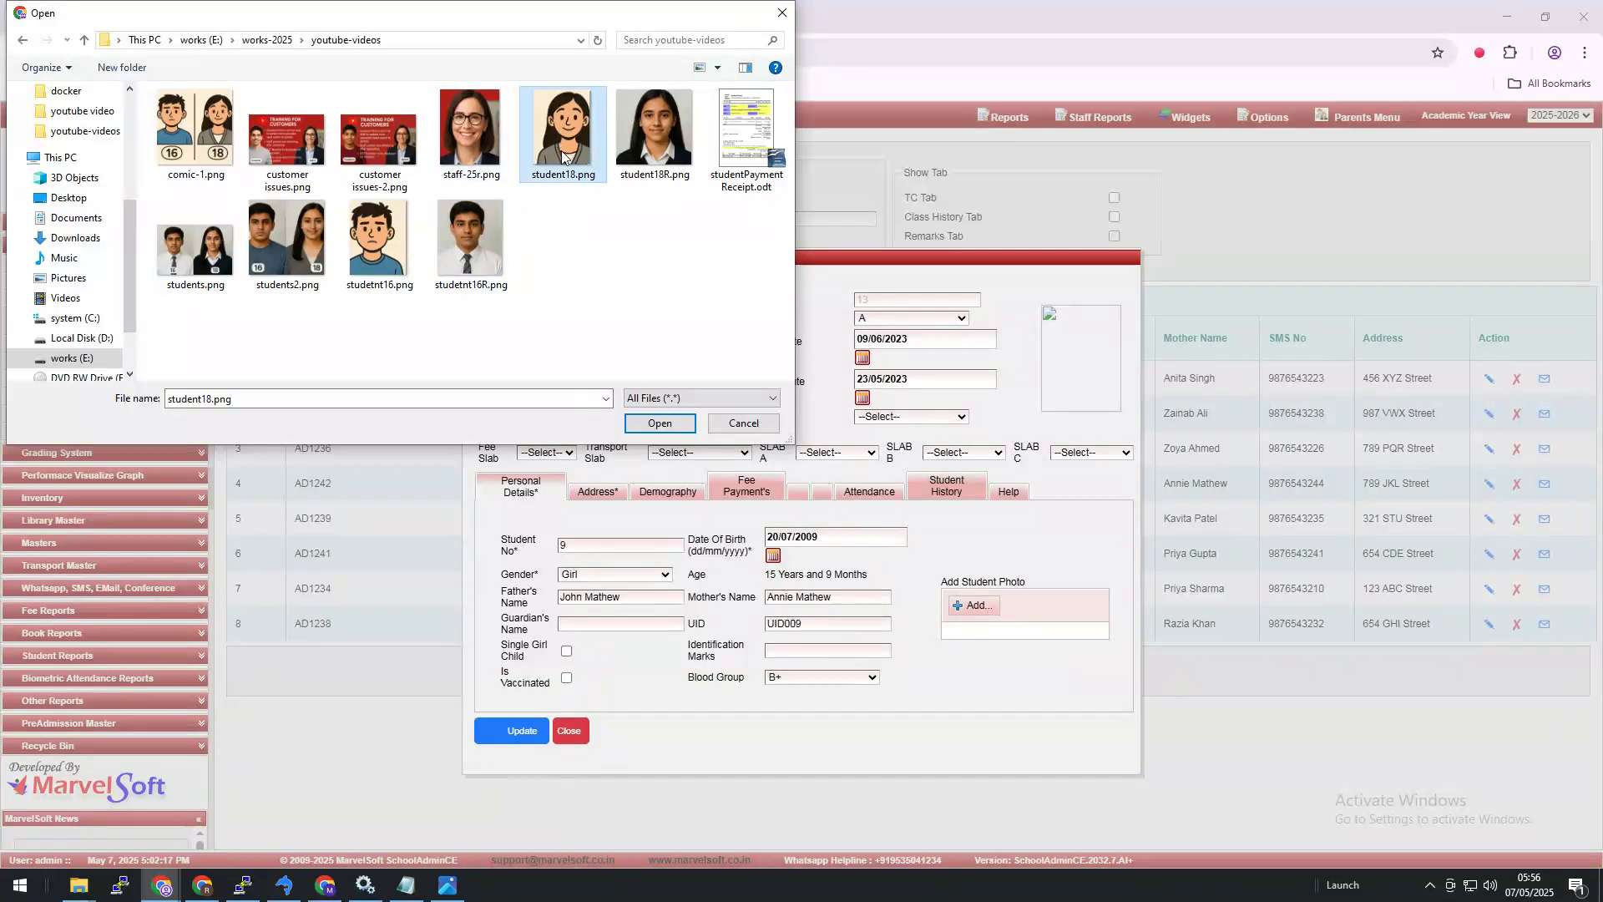
{"action": "left_click", "coordinate": [659, 426]}
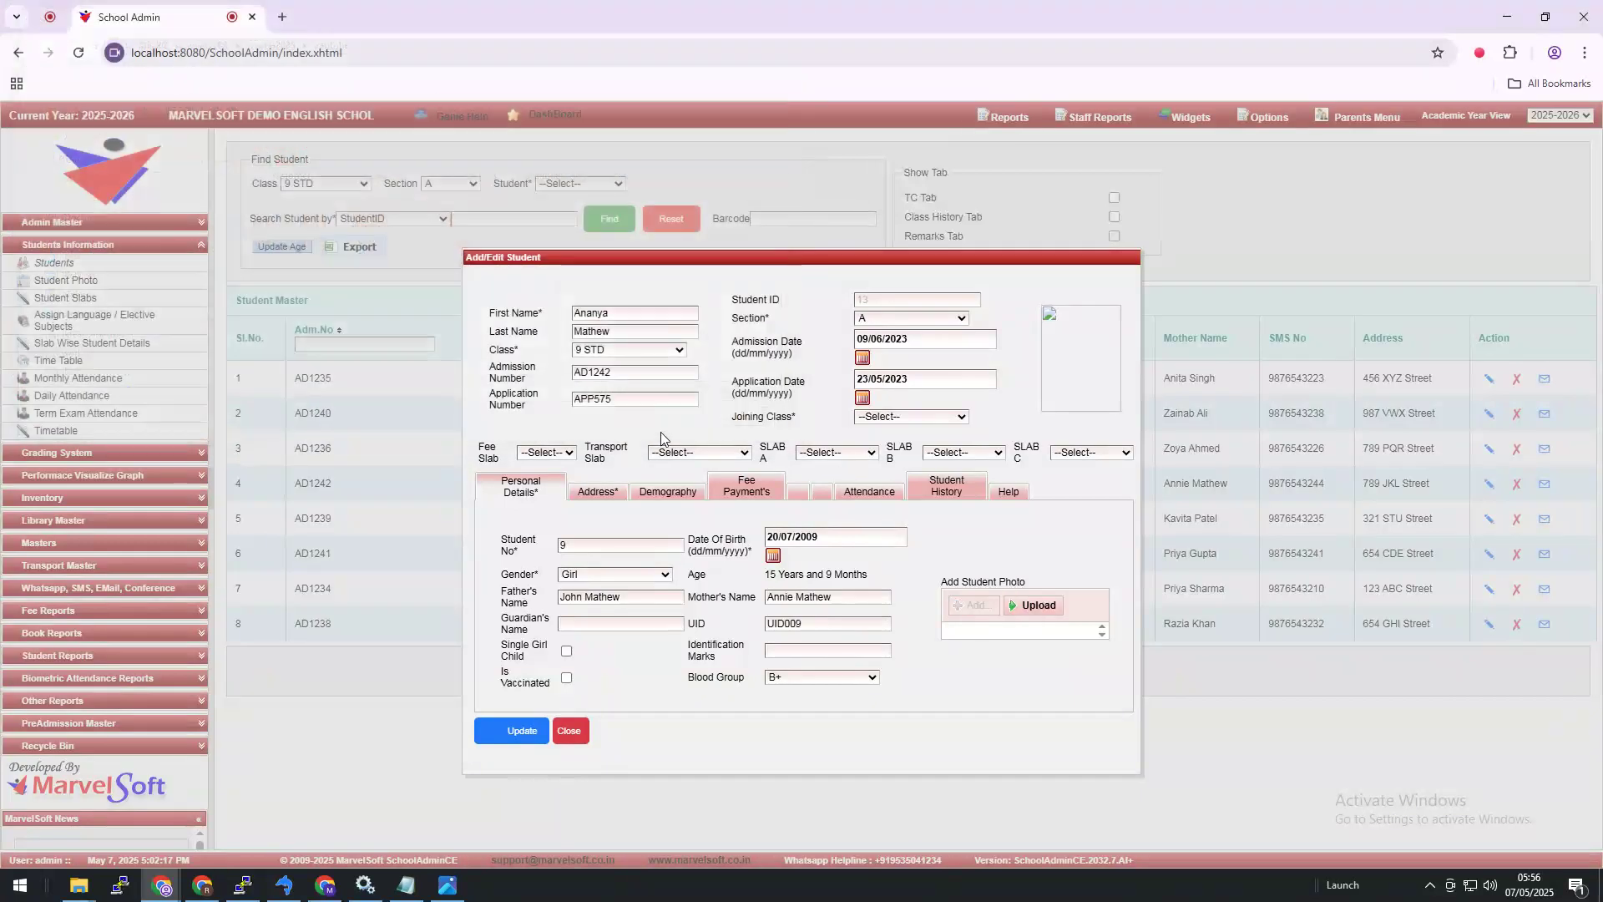
{"action": "left_click", "coordinate": [1037, 612]}
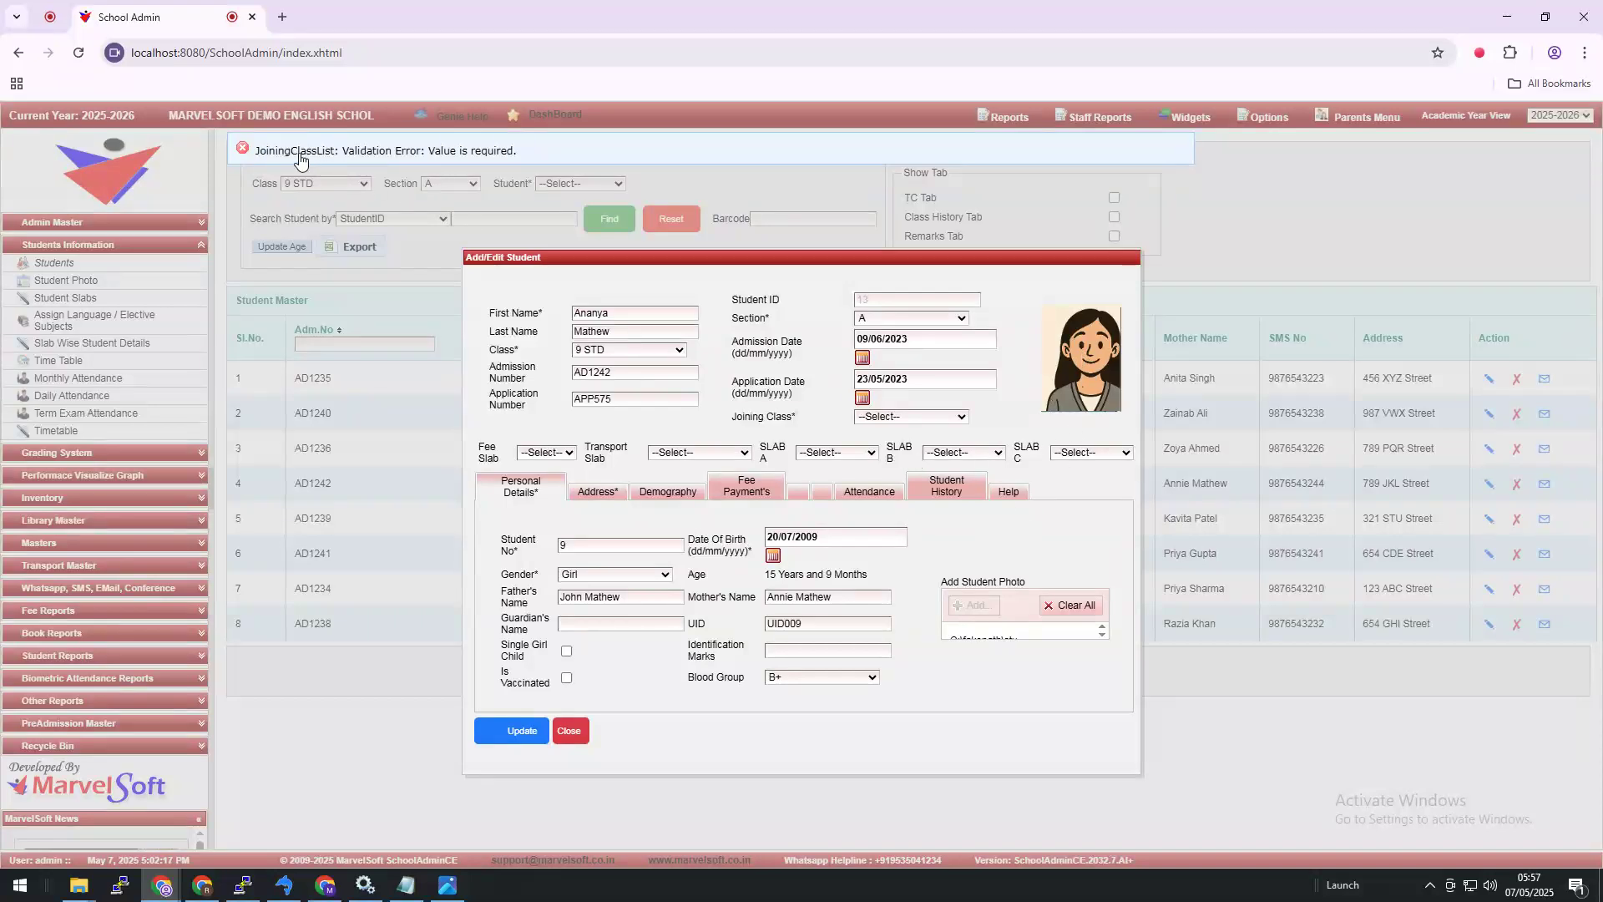
{"action": "left_click", "coordinate": [910, 417]}
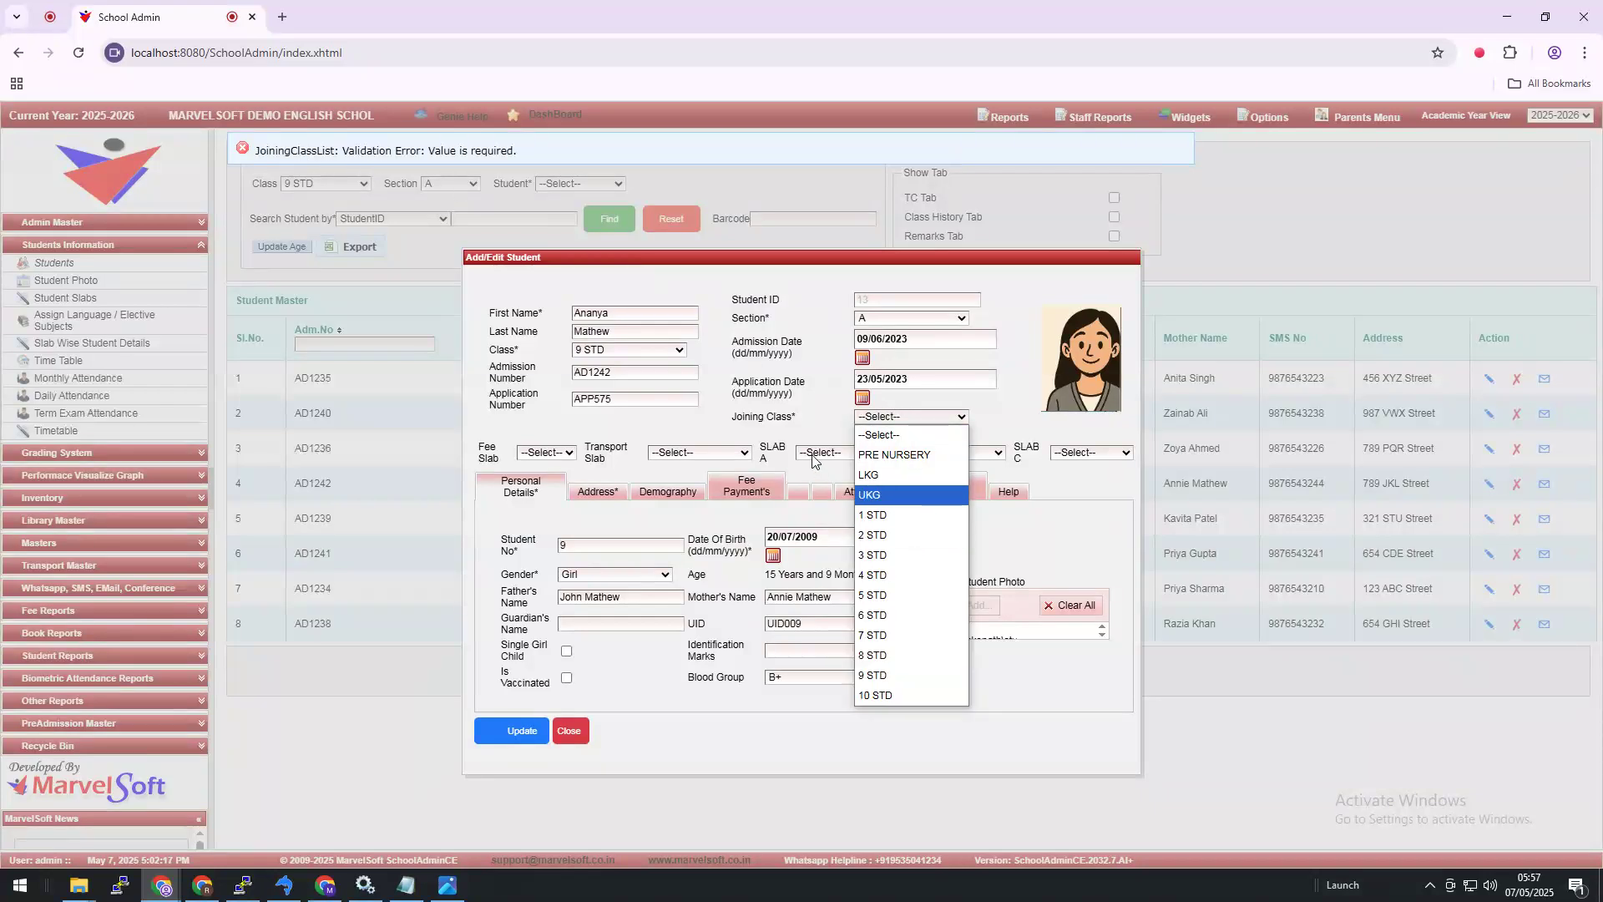
{"action": "left_click", "coordinate": [607, 355]}
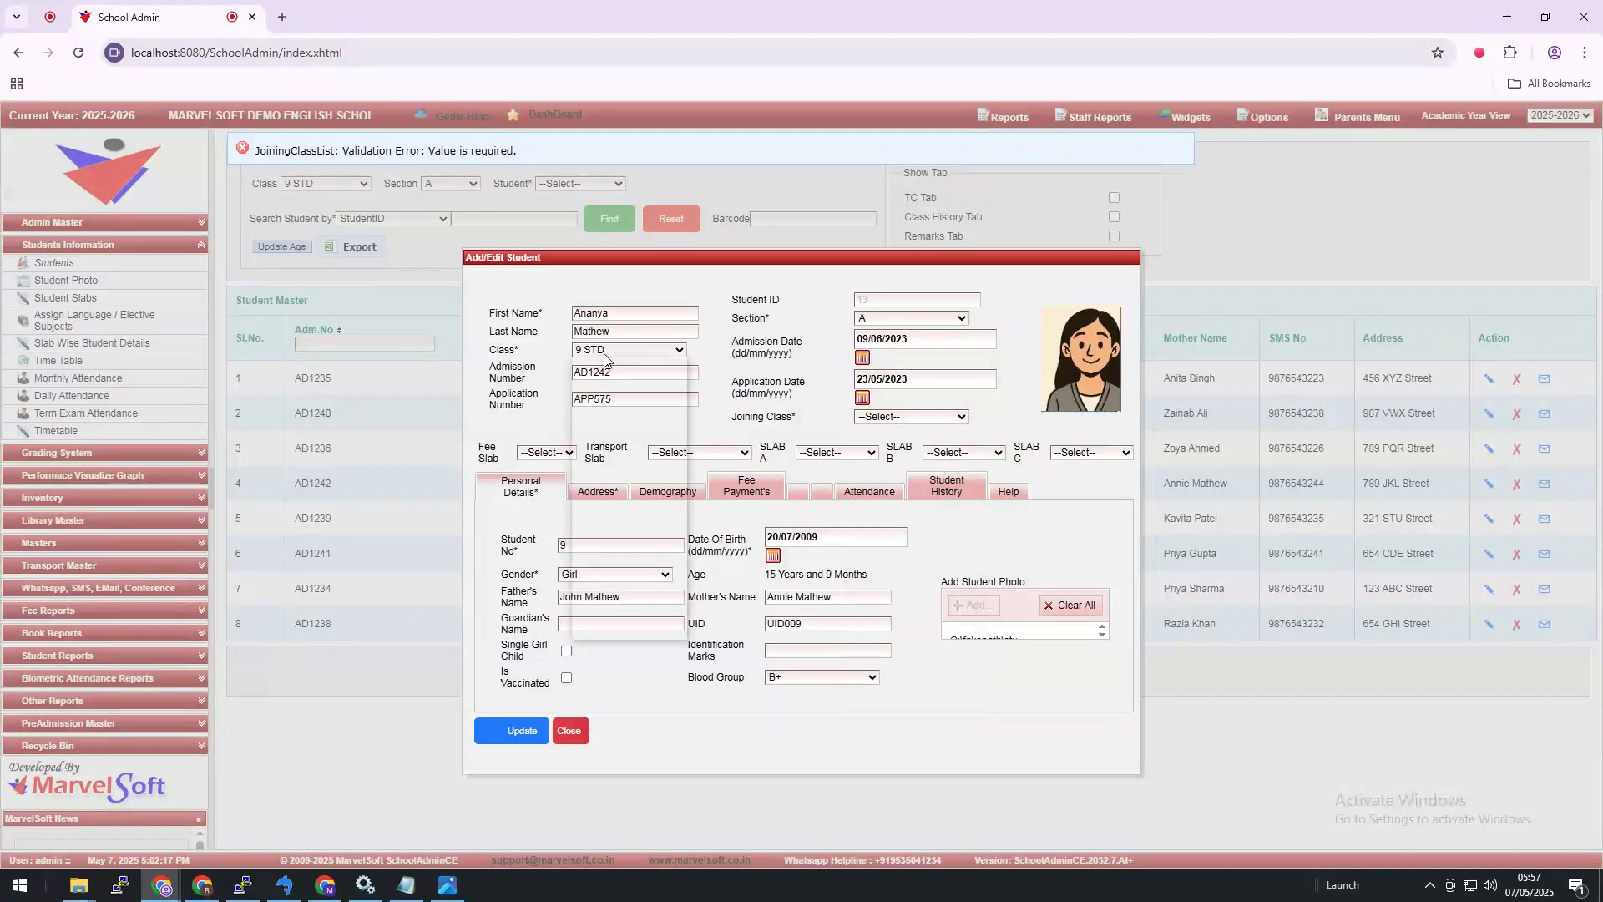
{"action": "left_click", "coordinate": [606, 355]}
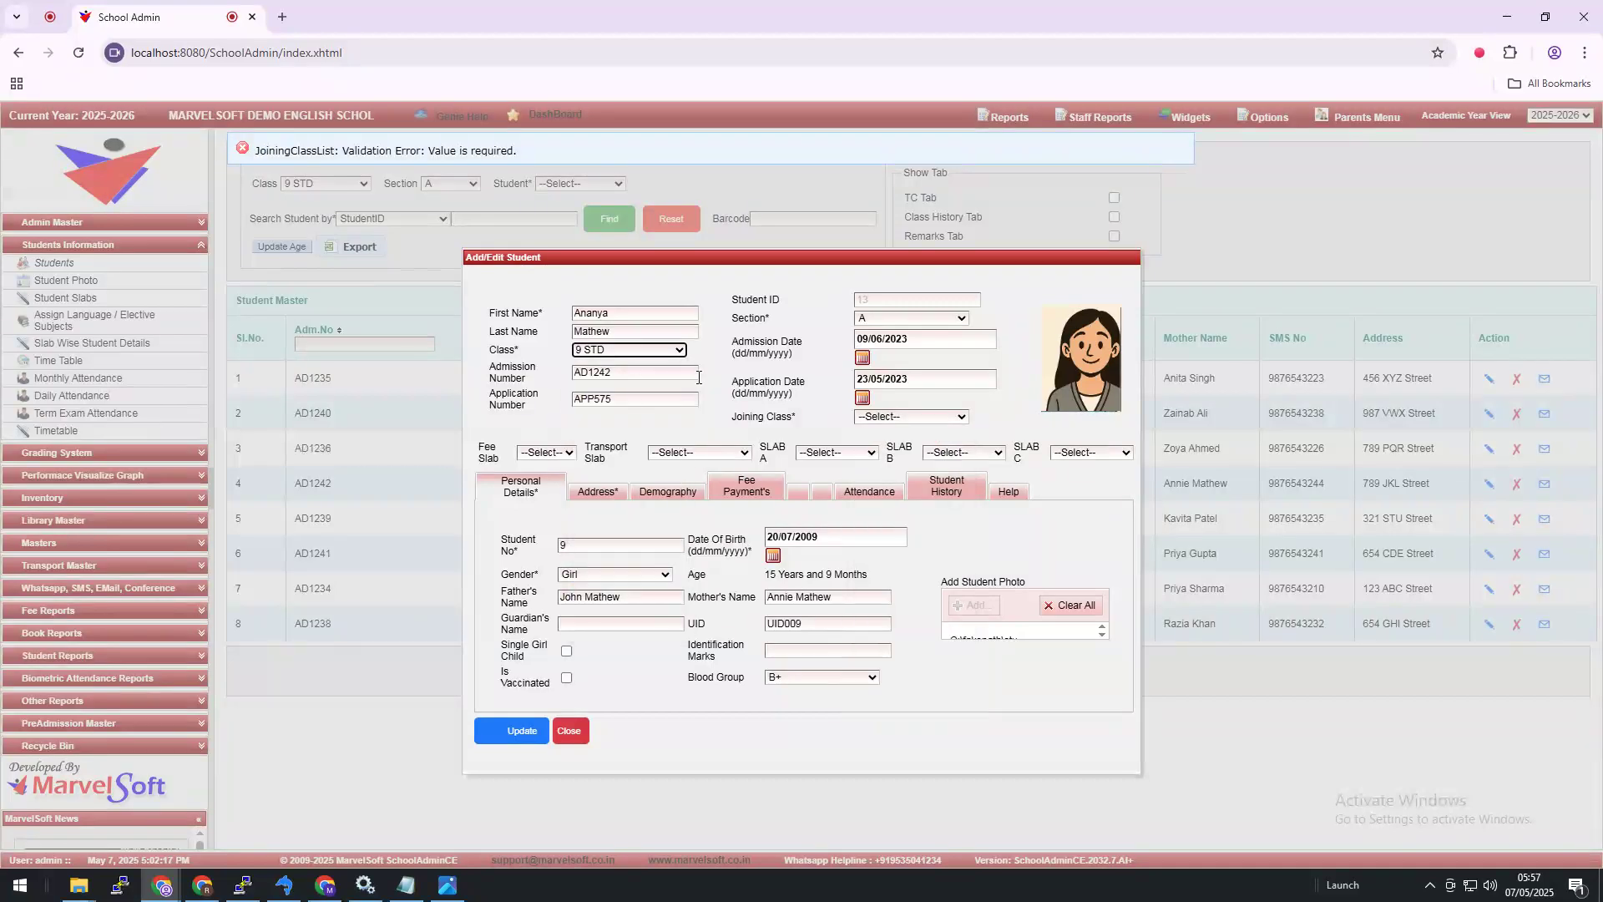
{"action": "left_click", "coordinate": [929, 420]}
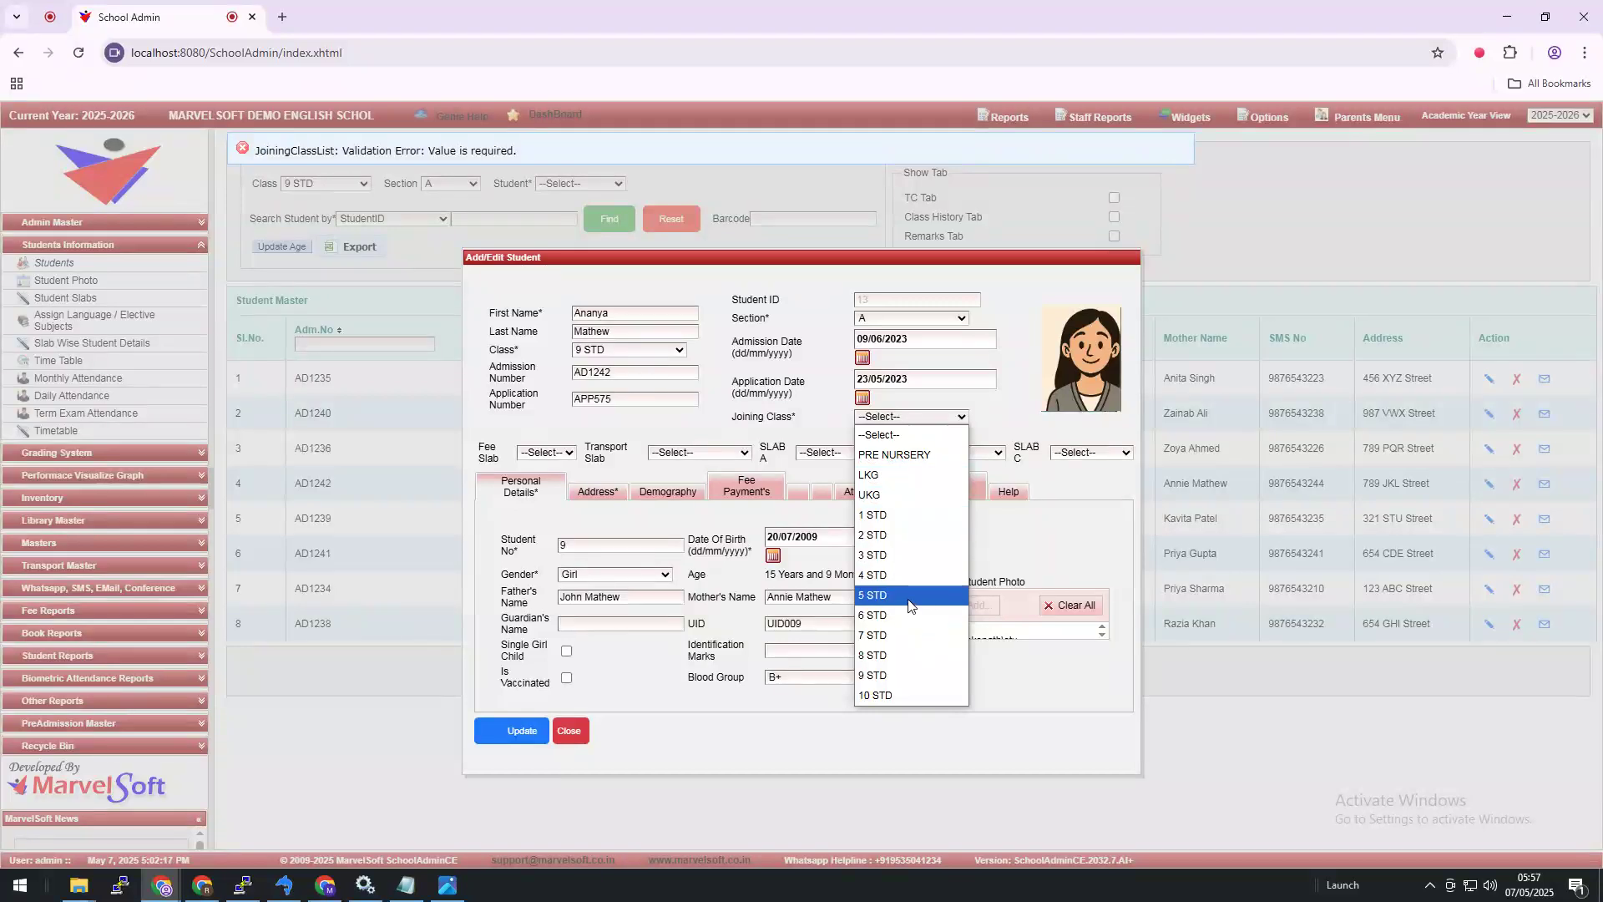
{"action": "left_click", "coordinate": [903, 536]}
{"action": "left_click", "coordinate": [922, 418]}
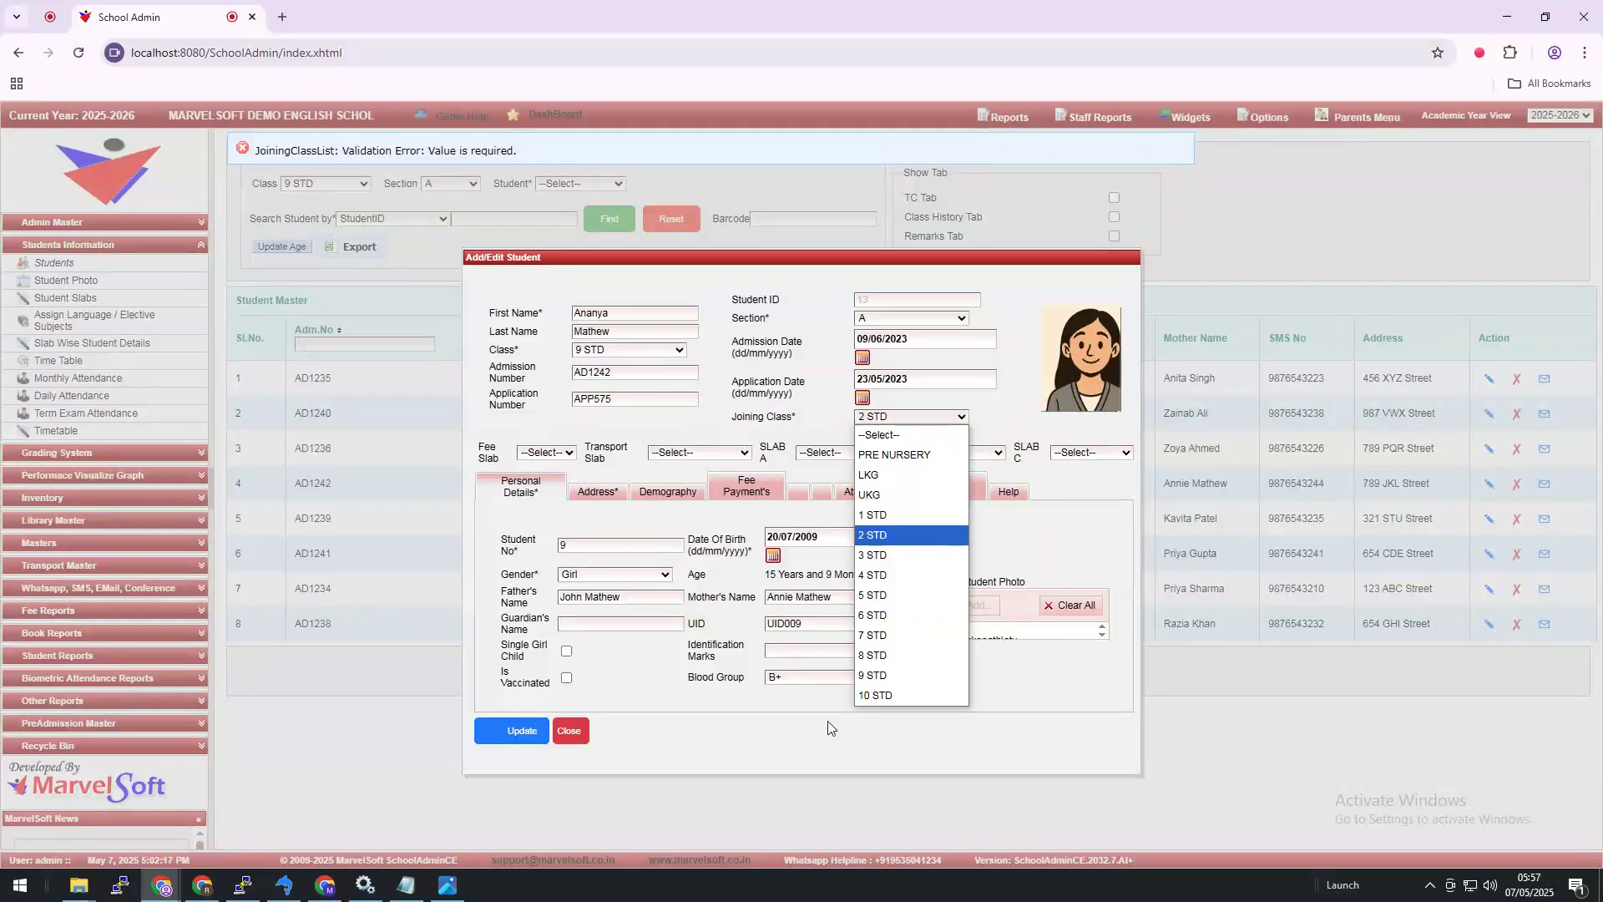
{"action": "left_click", "coordinate": [869, 675]}
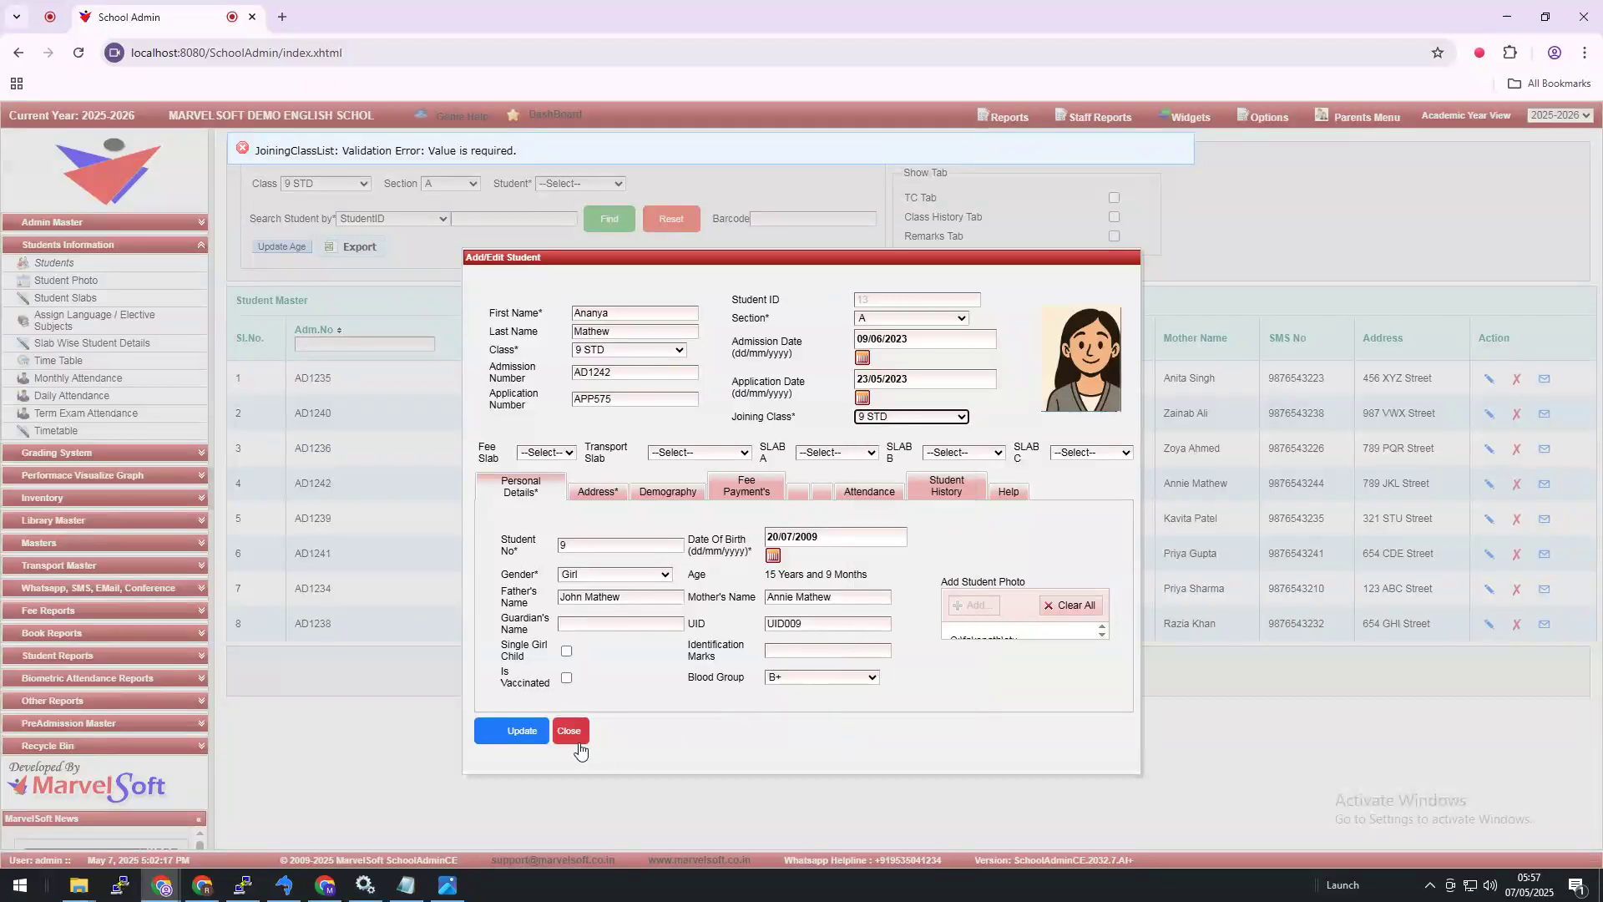
{"action": "left_click", "coordinate": [526, 735]}
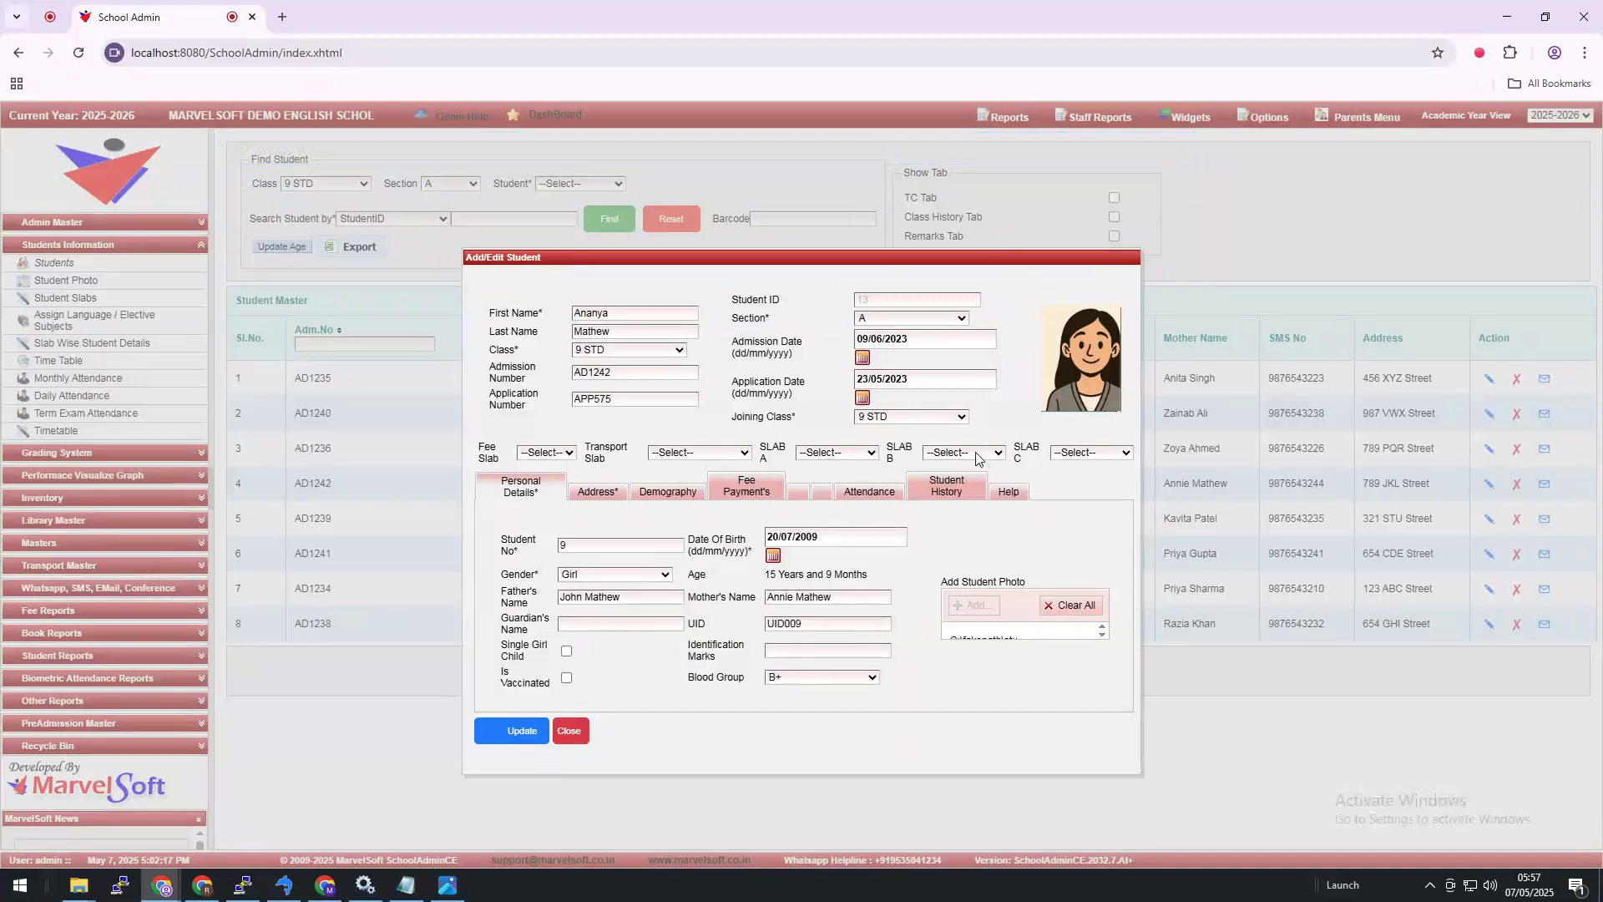
{"action": "left_click", "coordinate": [915, 418]}
{"action": "left_click", "coordinate": [916, 418]}
{"action": "left_click", "coordinate": [1041, 395]}
{"action": "left_click", "coordinate": [521, 733]}
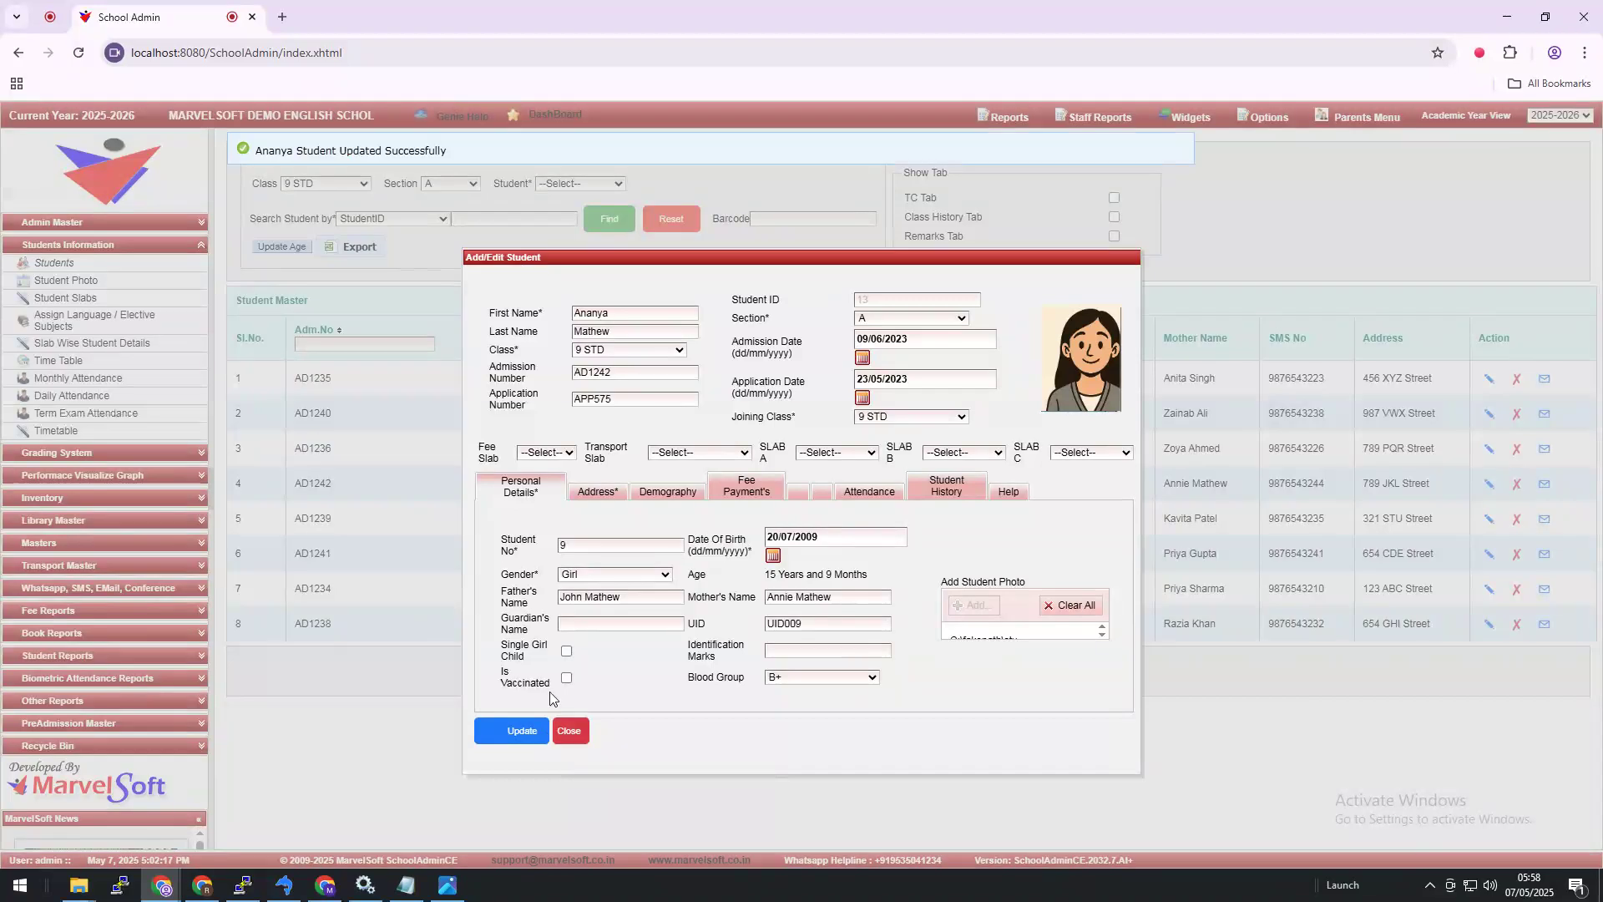
Step: Close the student form, log out of SchoolAdmin, and log back in as admin
{"action": "left_click", "coordinate": [569, 731]}
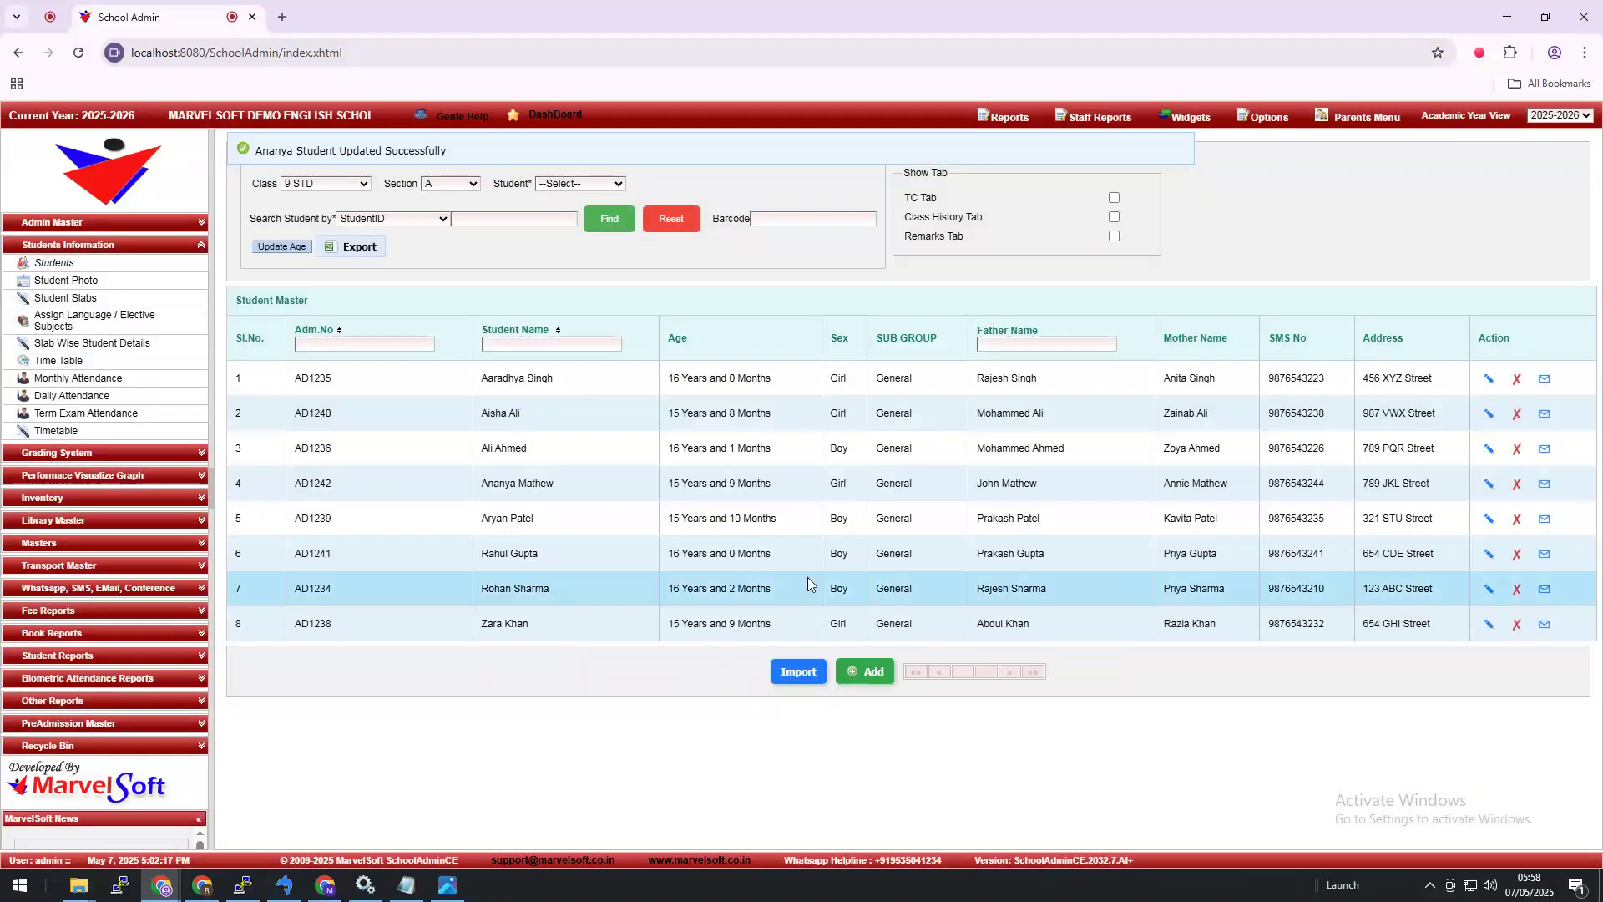
{"action": "left_click", "coordinate": [1253, 123]}
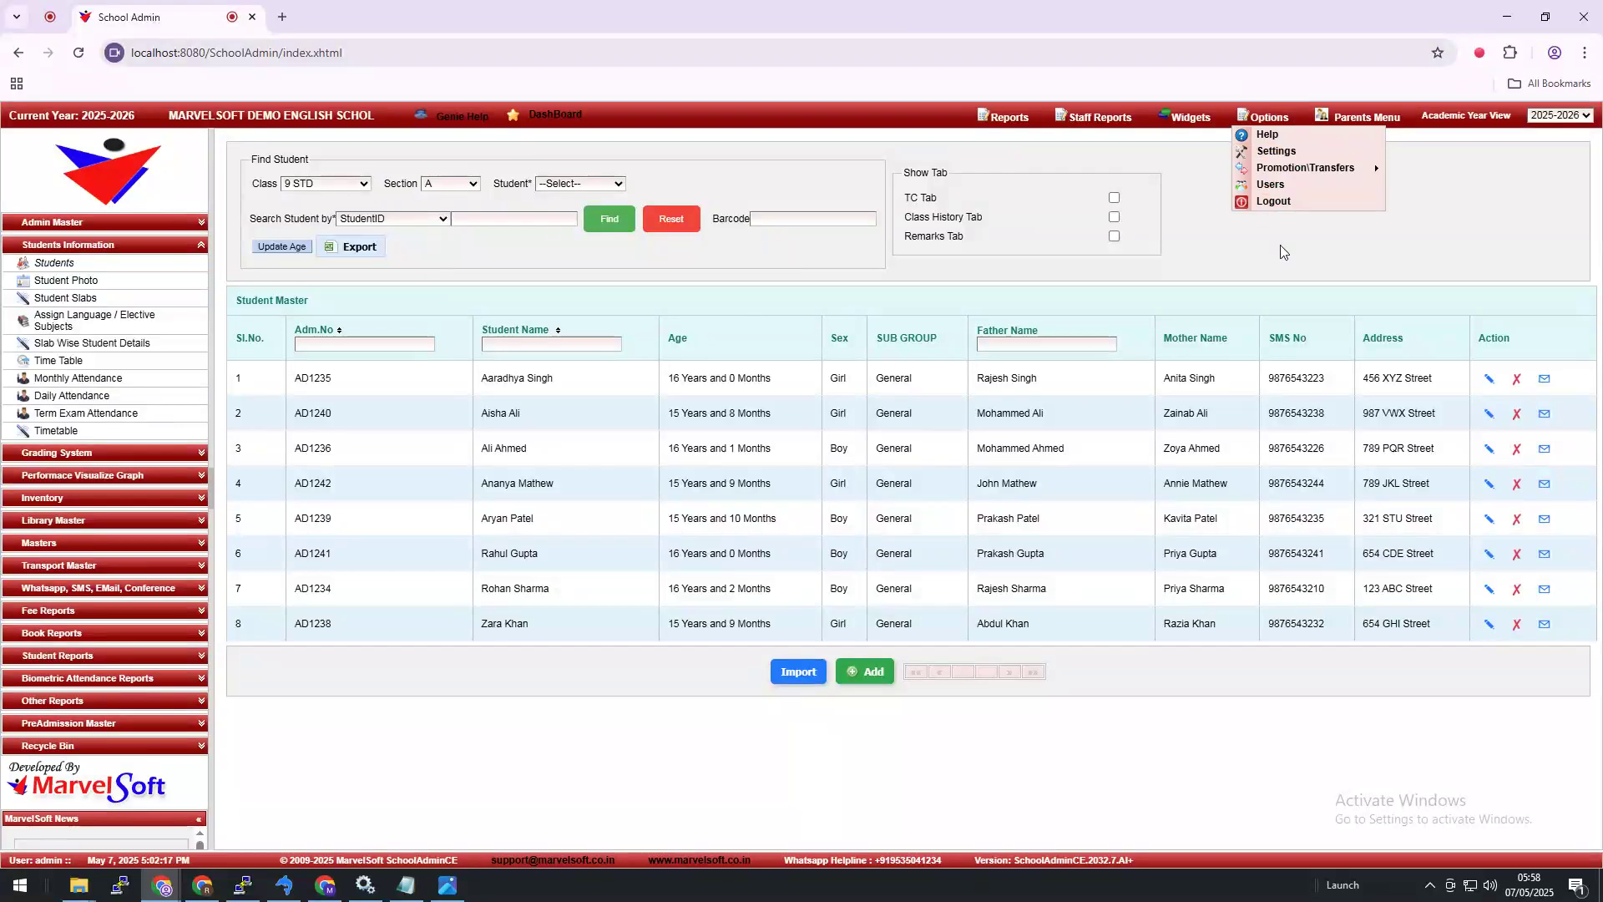
{"action": "left_click", "coordinate": [1280, 203]}
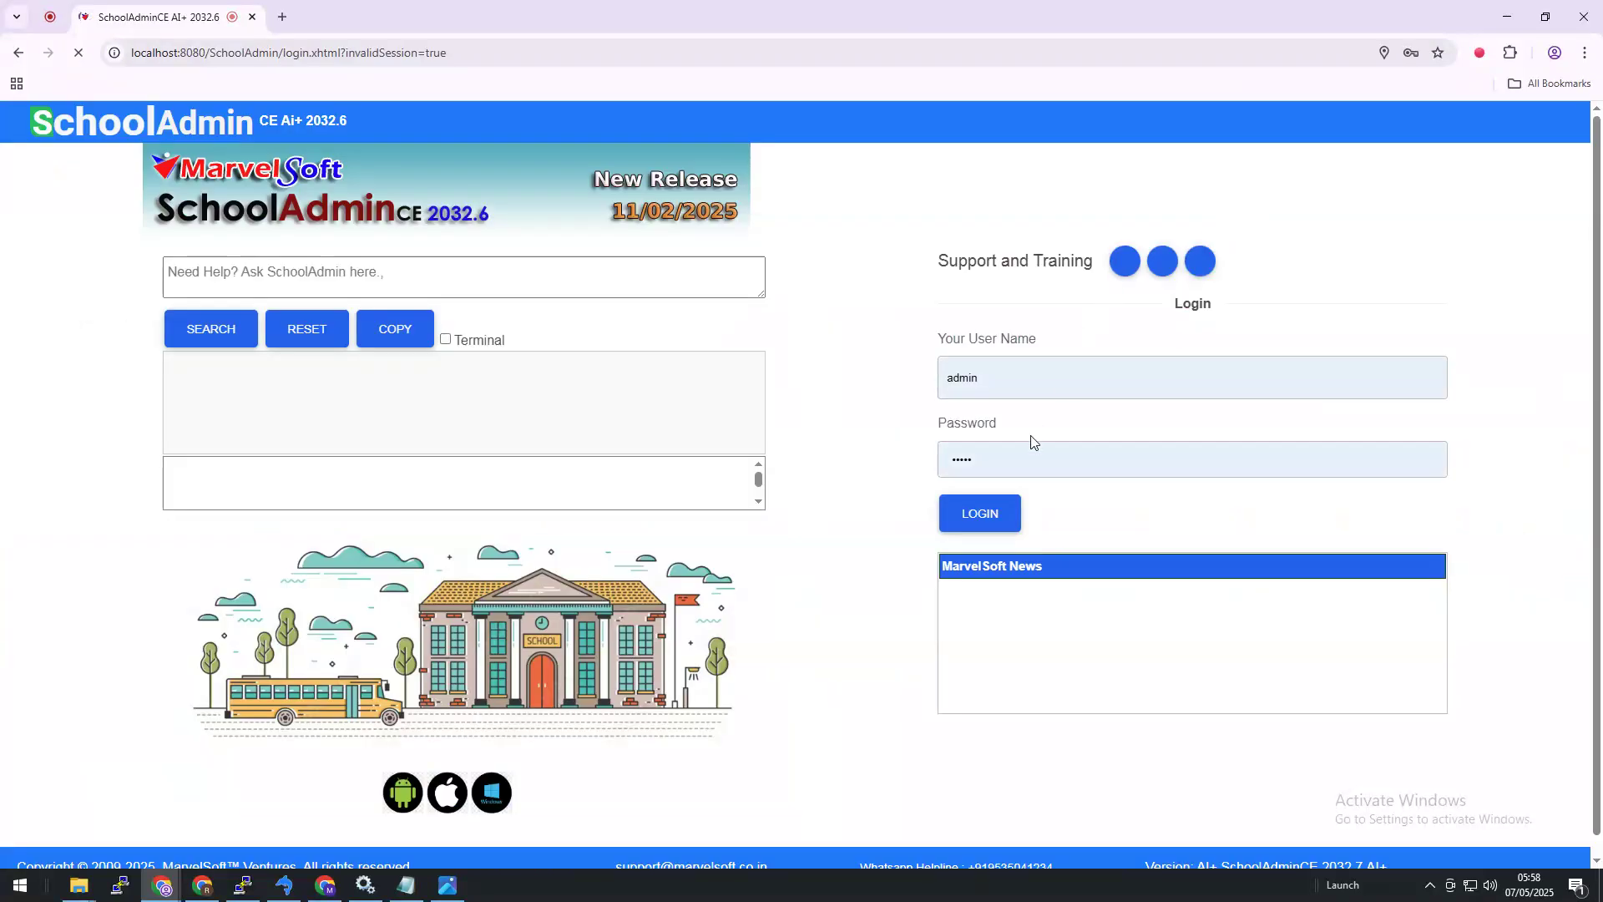
{"action": "left_click", "coordinate": [983, 515]}
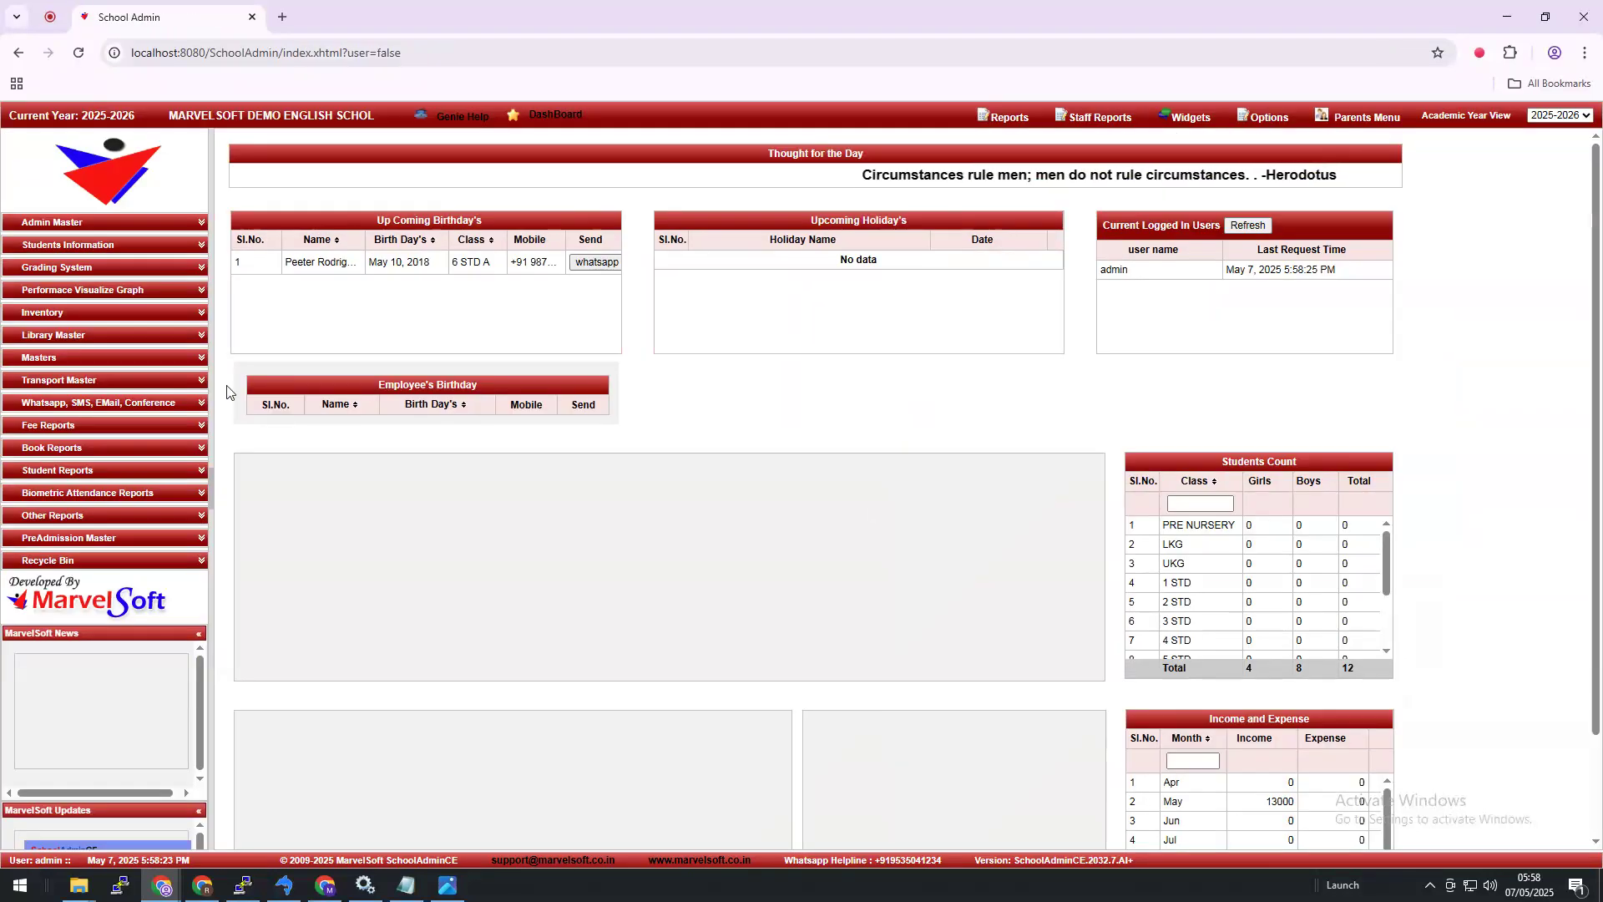
Step: Filter the Student Master to 9 STD section A, pick the student, and open her edit form
{"action": "left_click", "coordinate": [54, 246]}
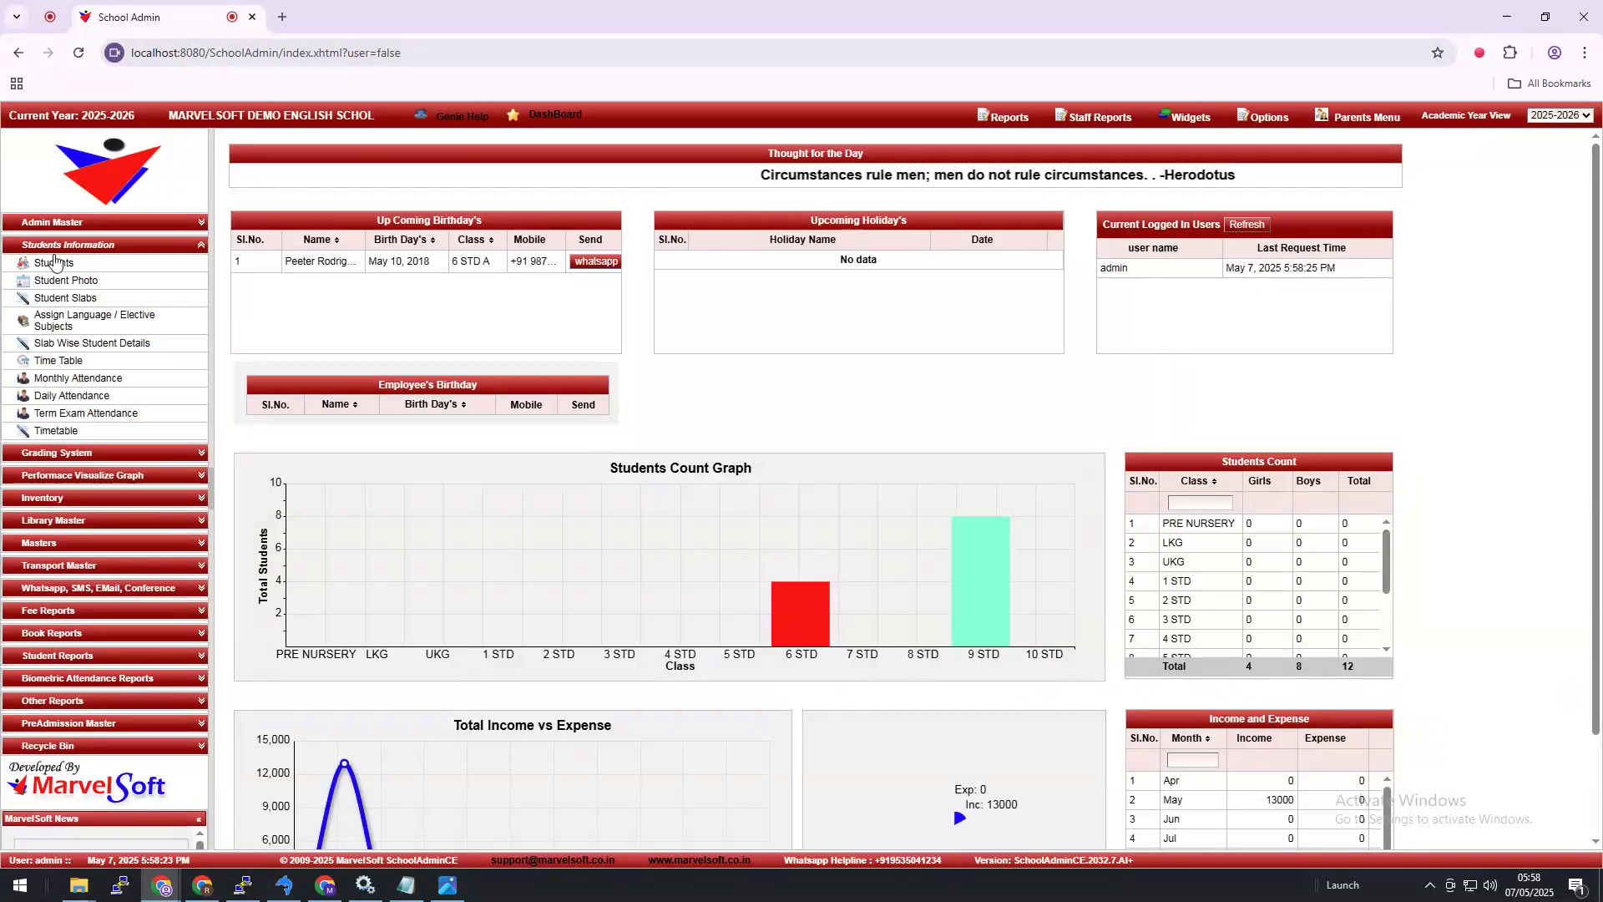
{"action": "left_click", "coordinate": [66, 281]}
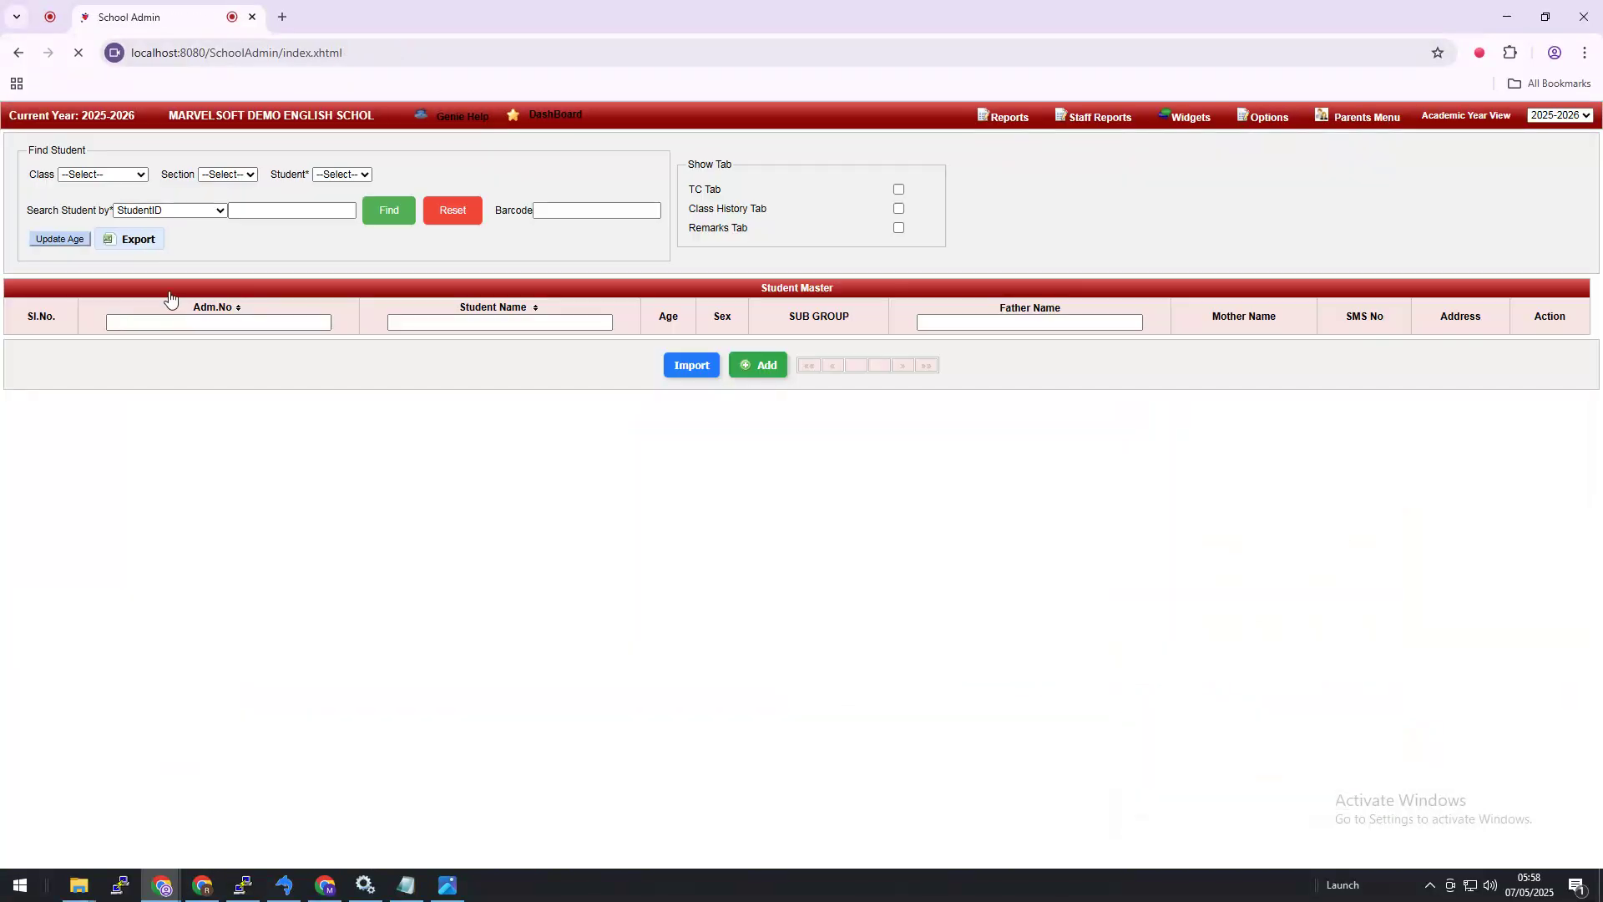
{"action": "left_click", "coordinate": [306, 183]}
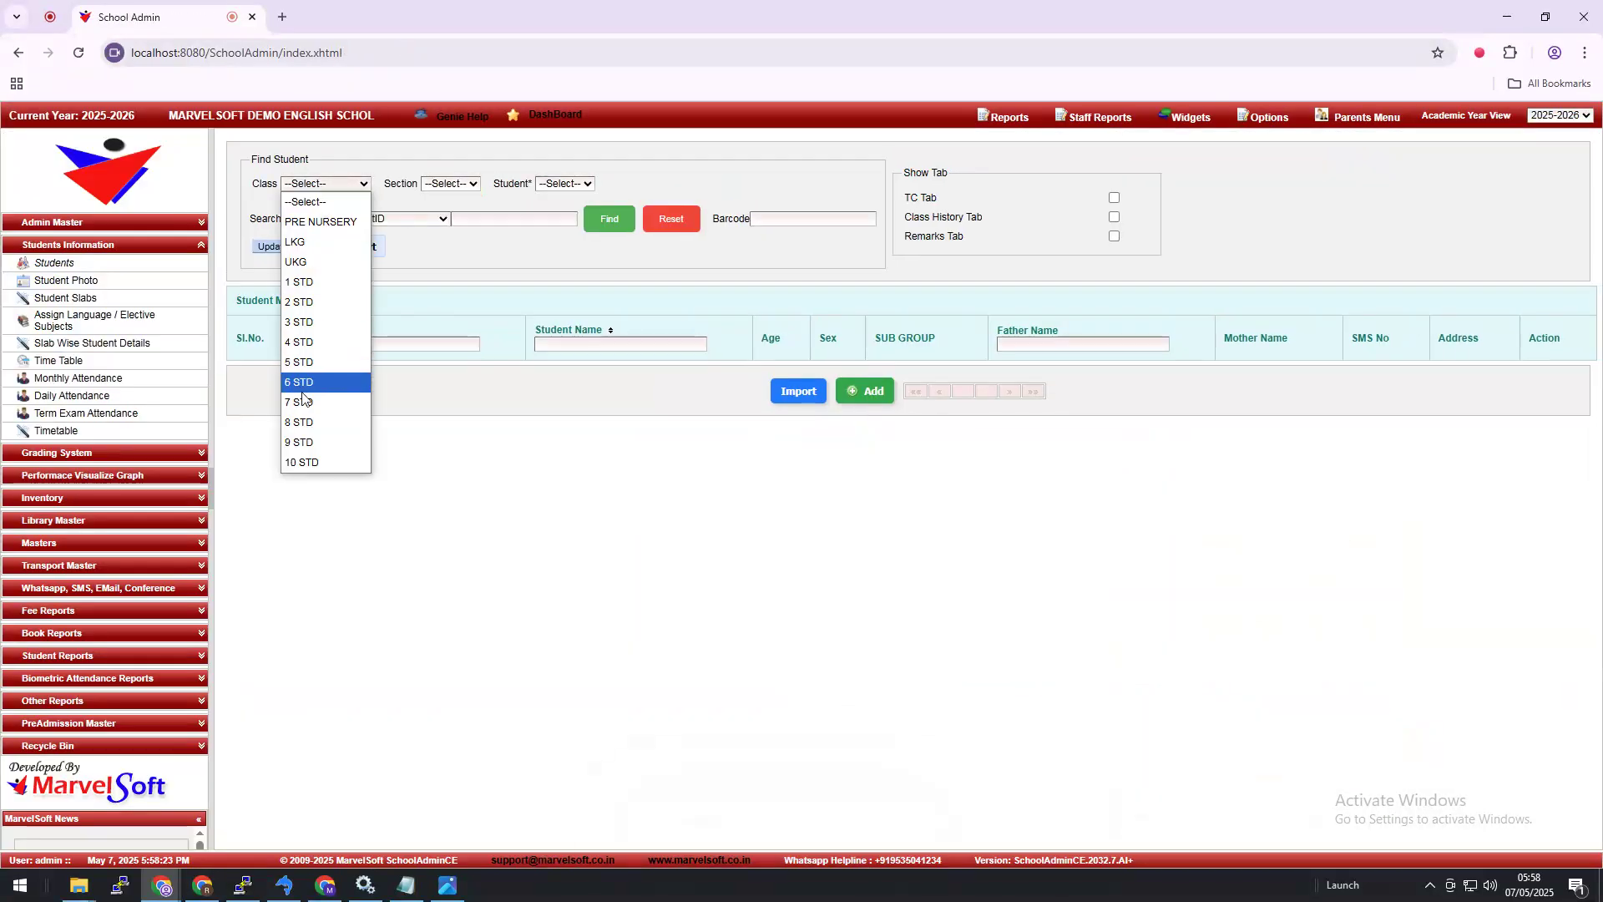
{"action": "left_click", "coordinate": [338, 435]}
{"action": "left_click", "coordinate": [451, 183]}
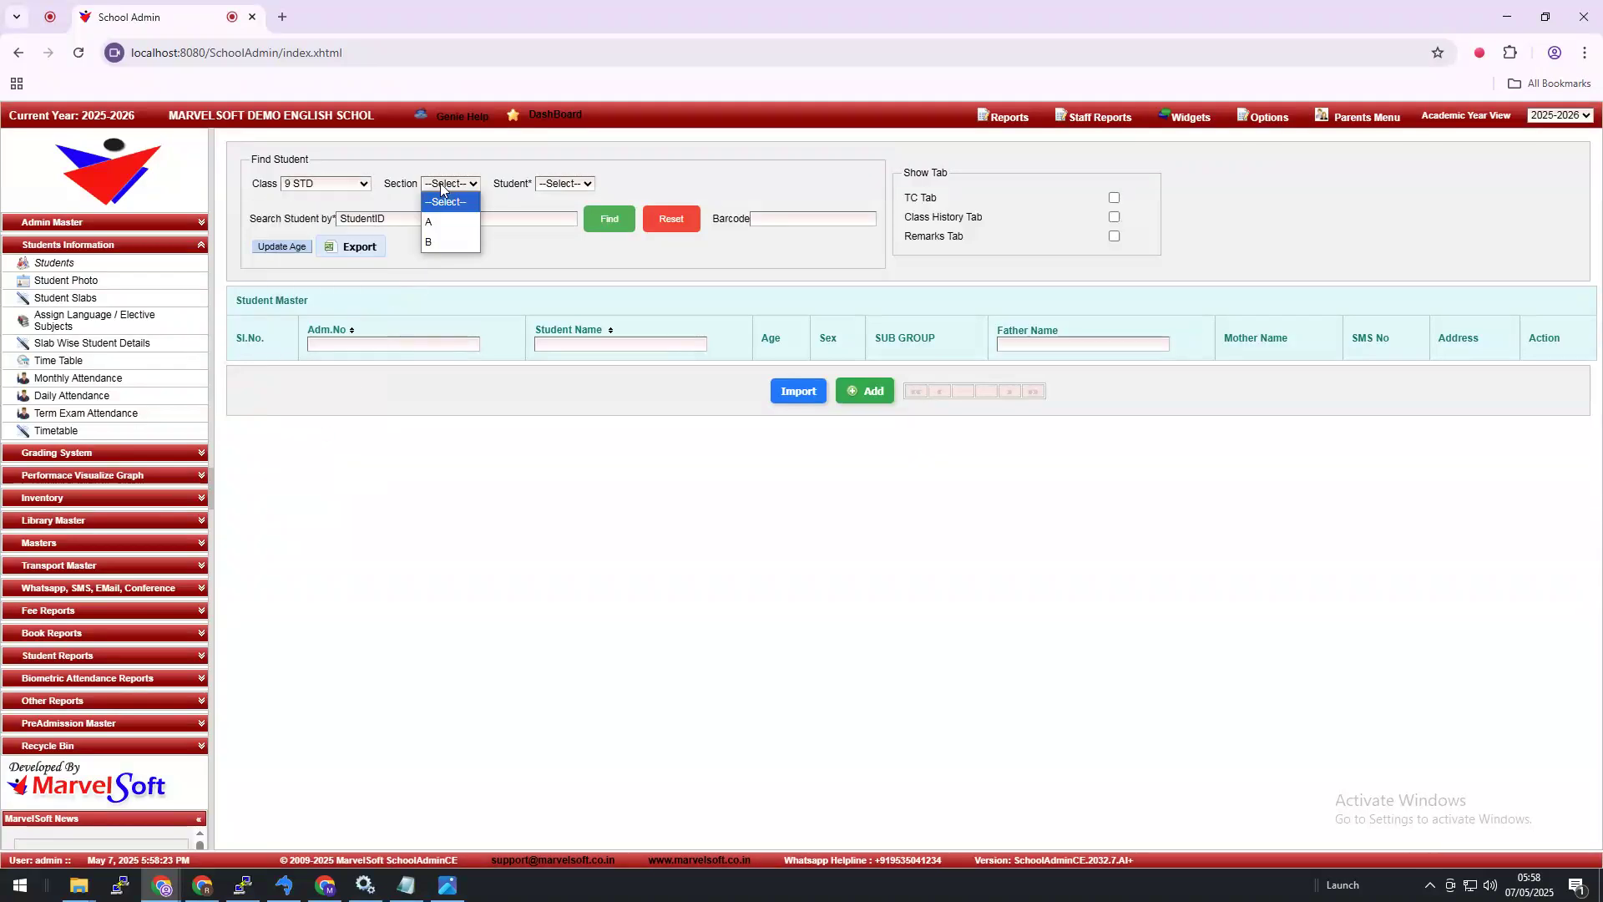
{"action": "left_click", "coordinate": [453, 221]}
{"action": "left_click", "coordinate": [573, 184]}
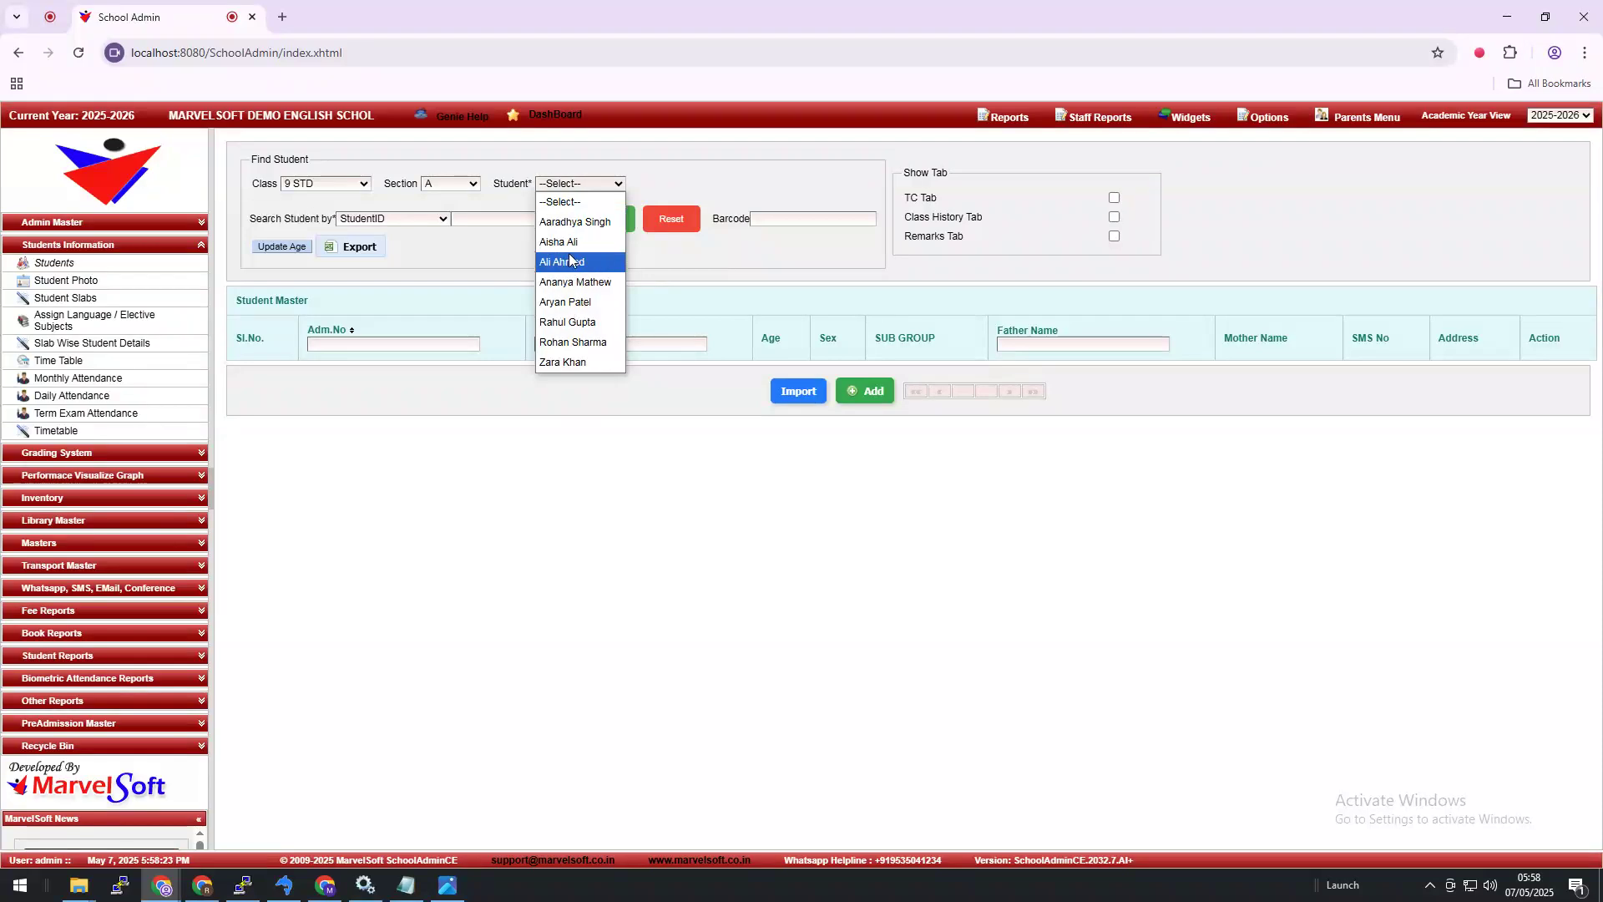
{"action": "left_click", "coordinate": [573, 281]}
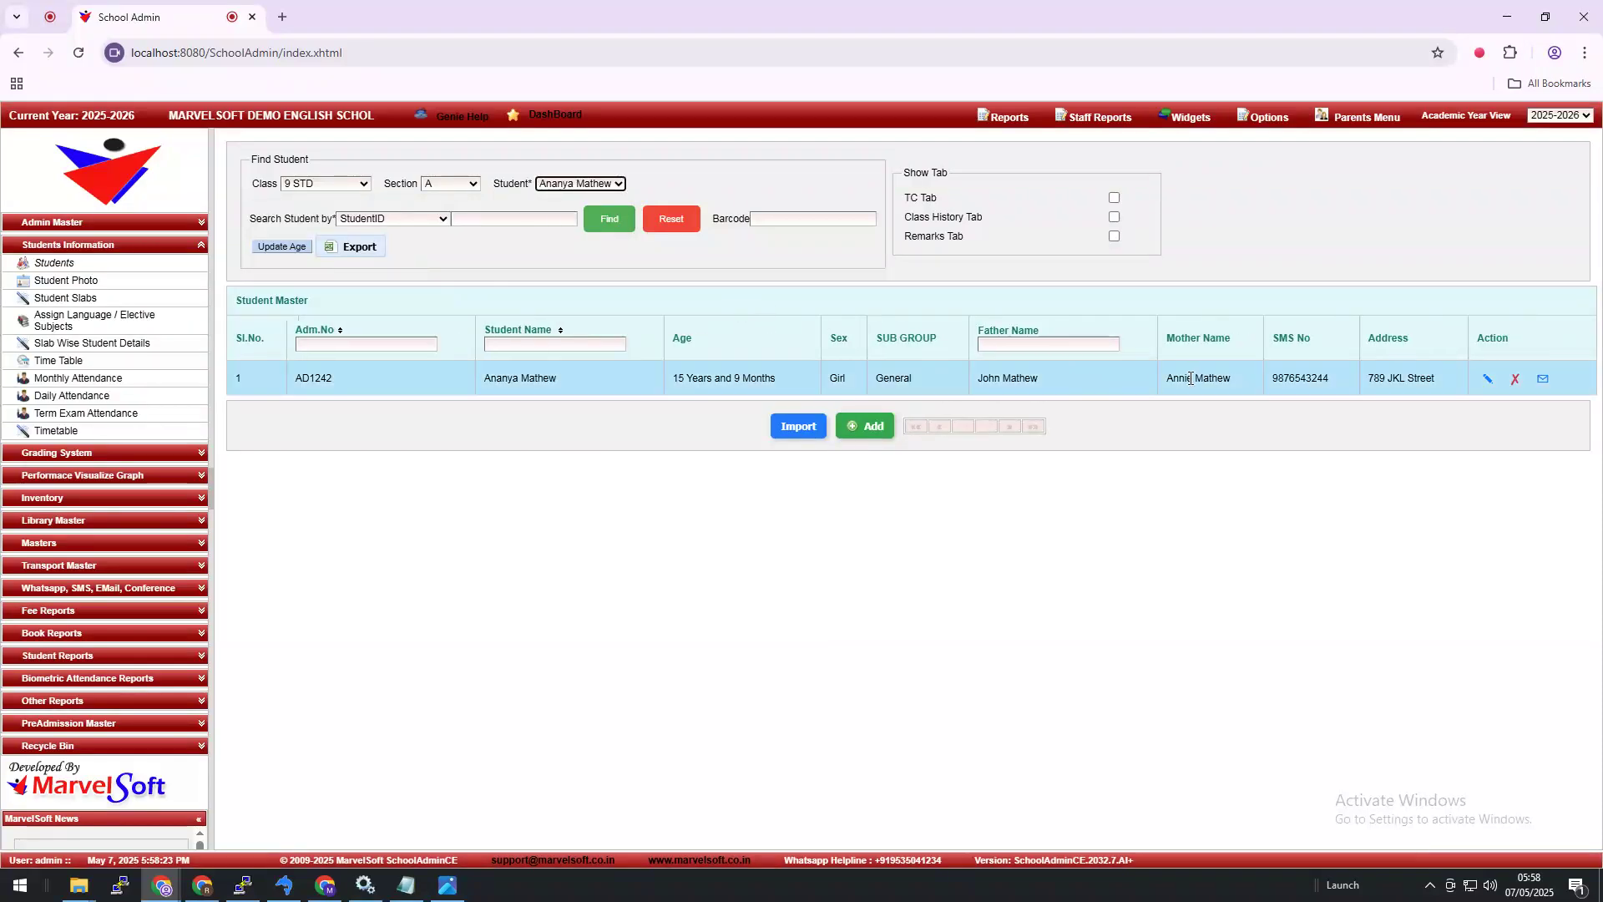
{"action": "left_click", "coordinate": [1487, 384]}
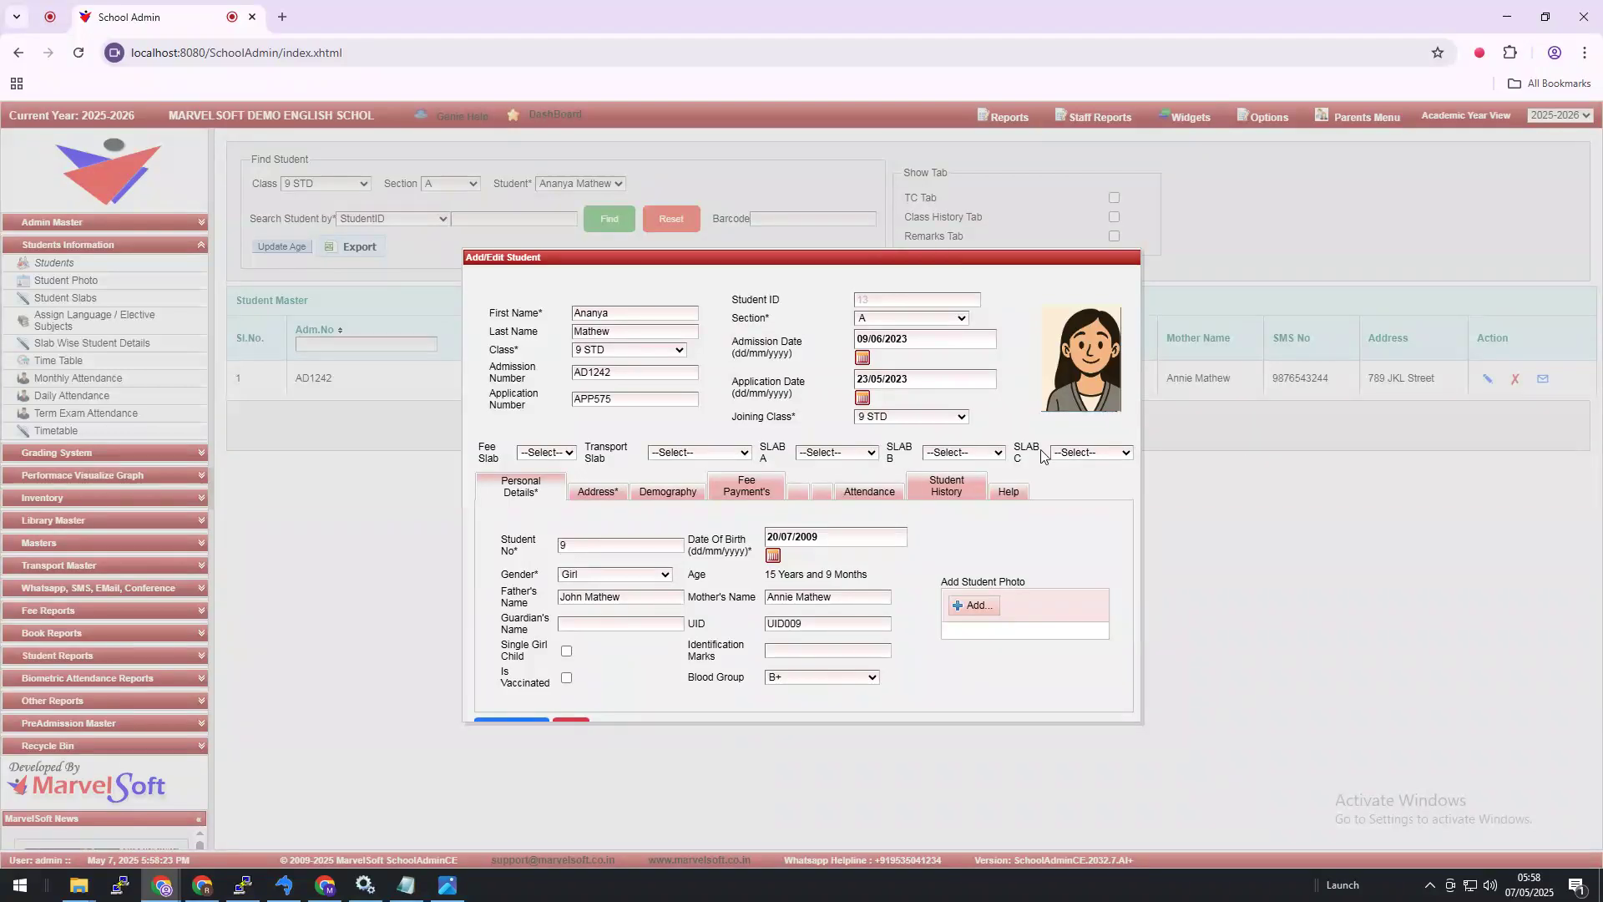
Step: Replace the student's photo with student18R.png and save the record
{"action": "left_click_drag", "start_coordinate": [654, 722], "coordinate": [685, 767]}
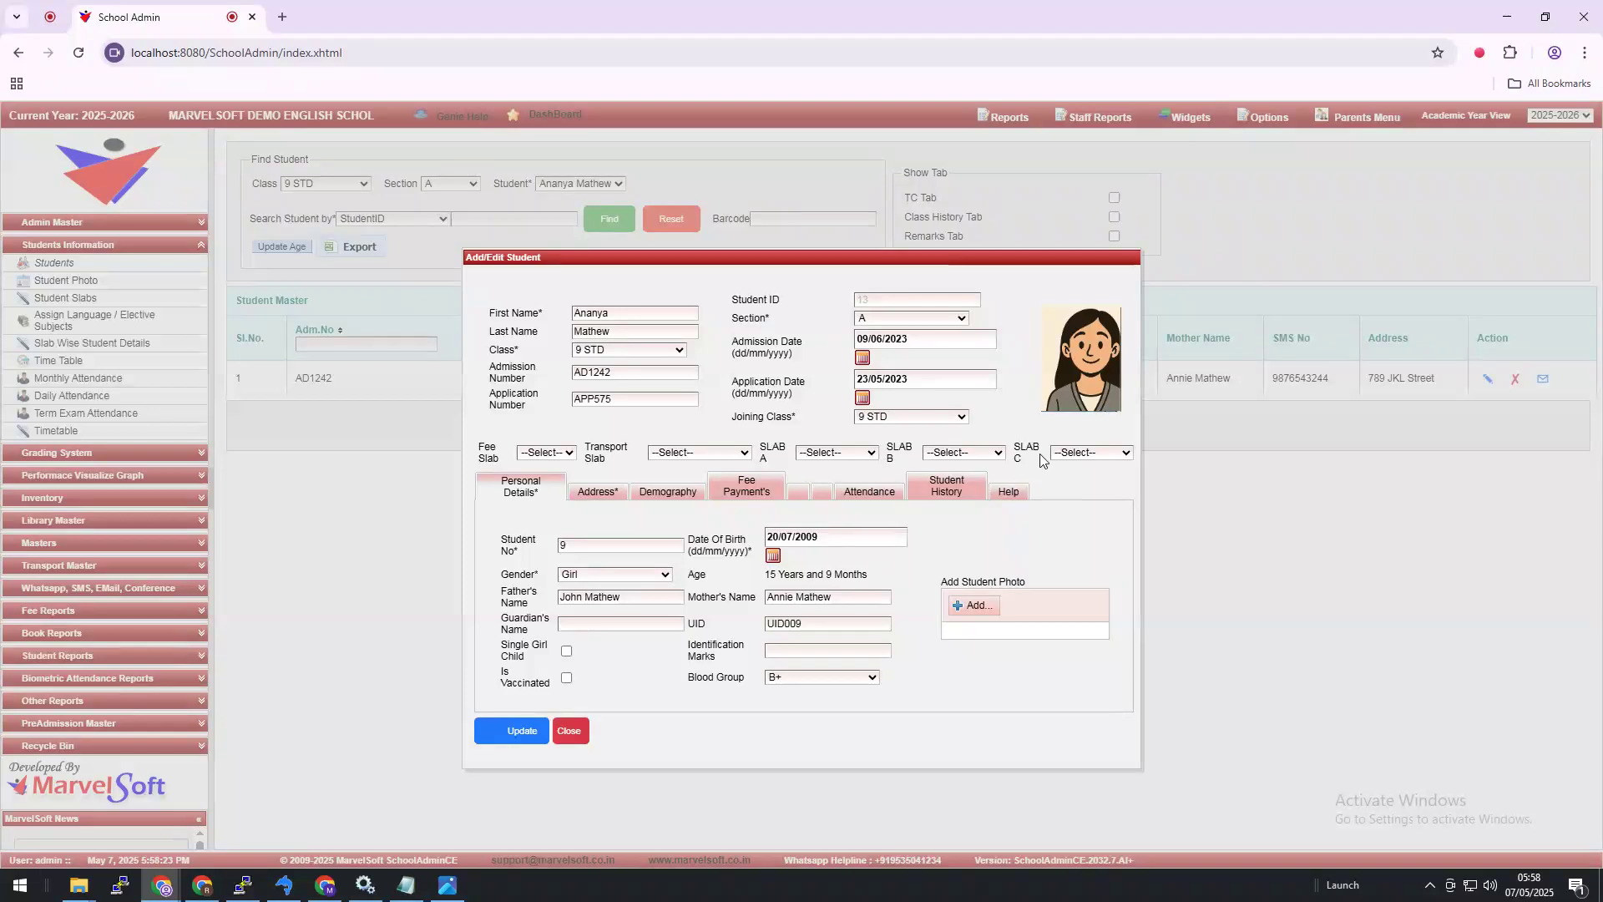
{"action": "left_click", "coordinate": [984, 612]}
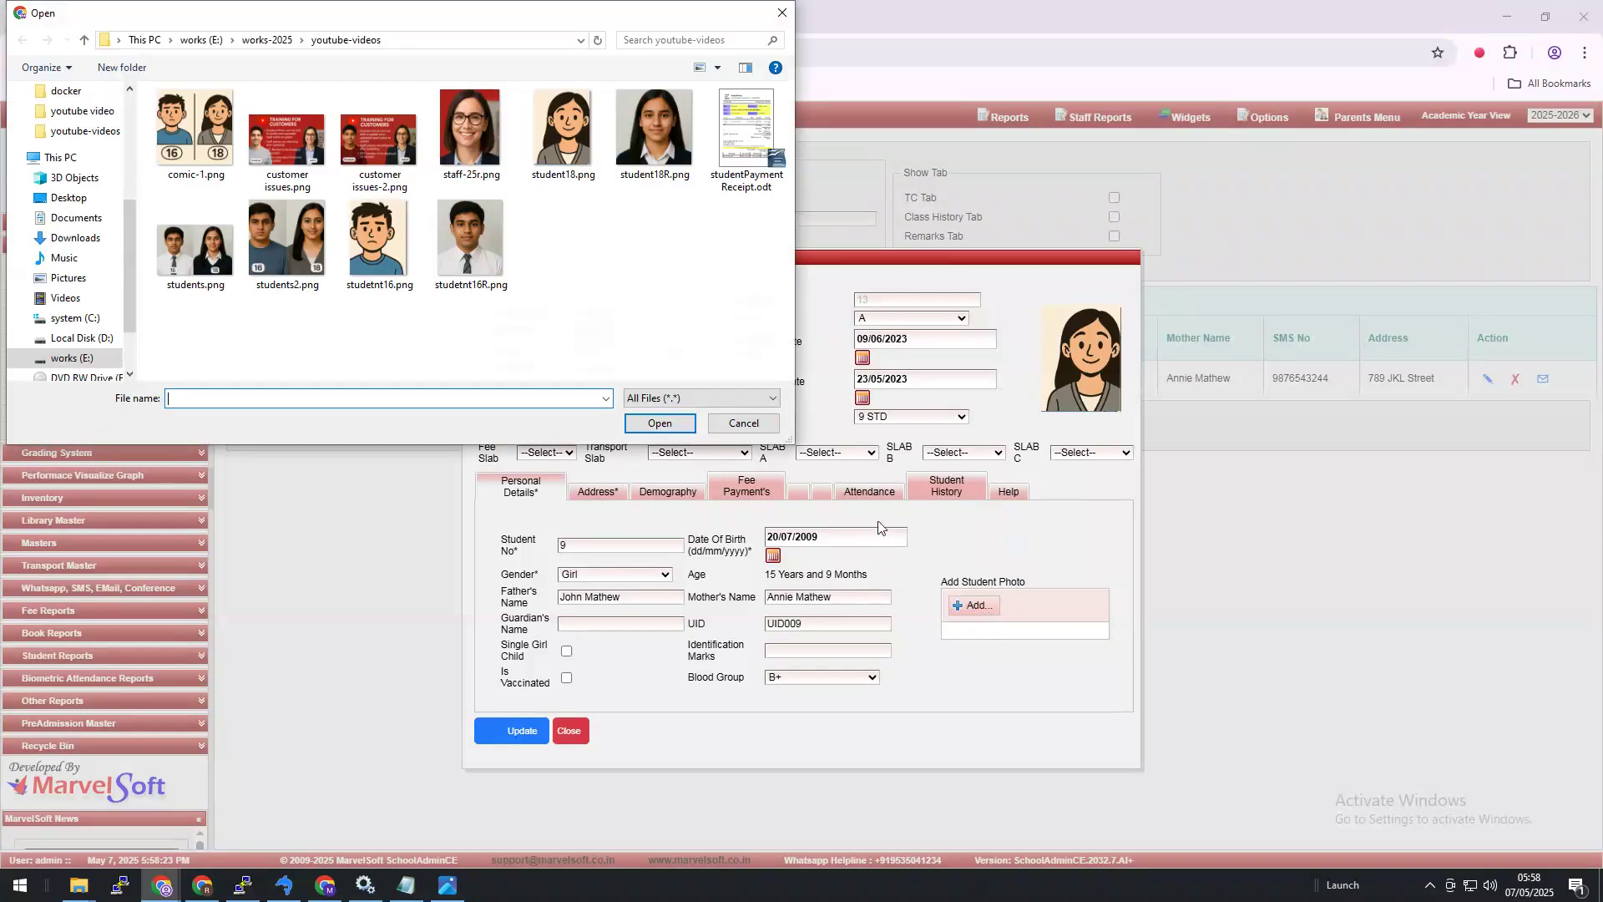
{"action": "double_click", "coordinate": [654, 159]}
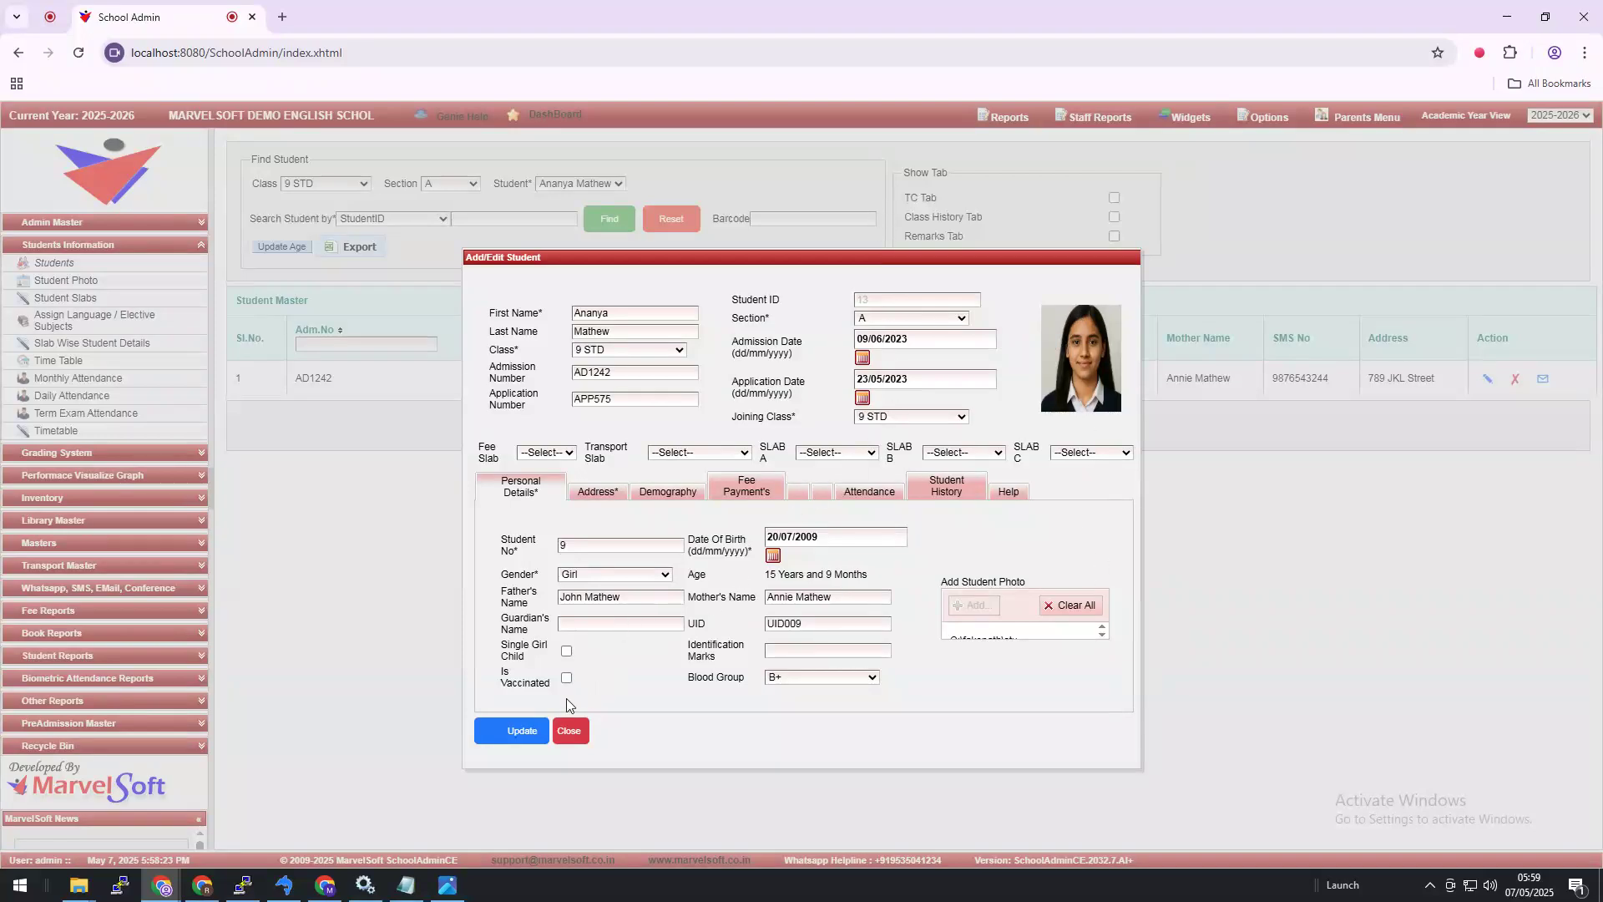
{"action": "left_click", "coordinate": [521, 733]}
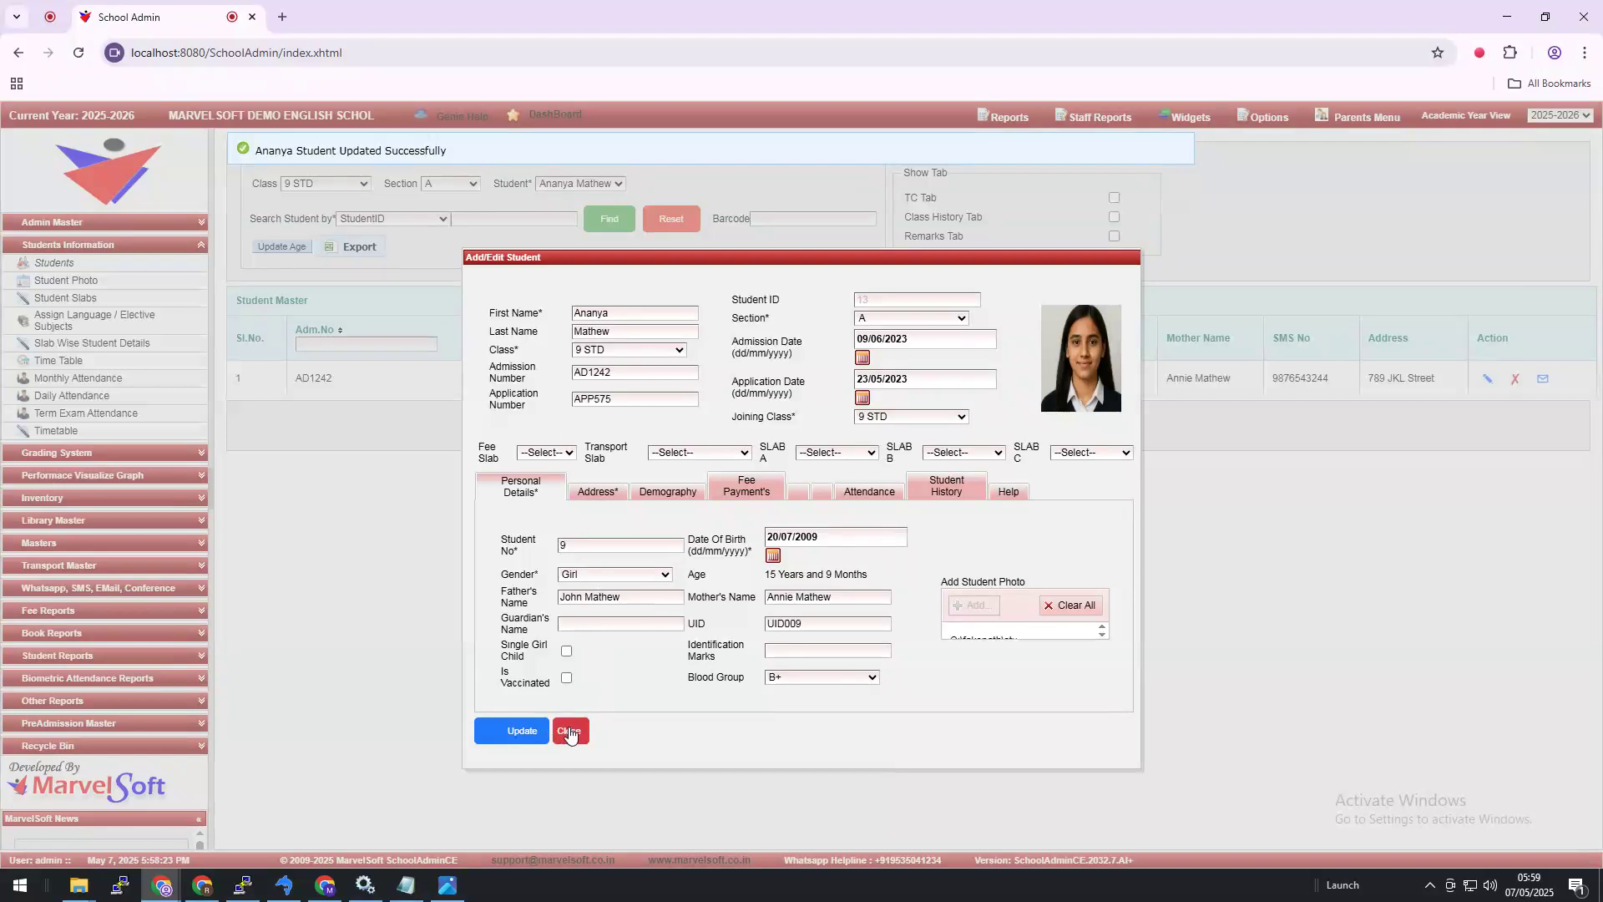
Step: Open the saved photo 13s.jpg in a new browser tab and select its address
{"action": "right_click", "coordinate": [1073, 334]}
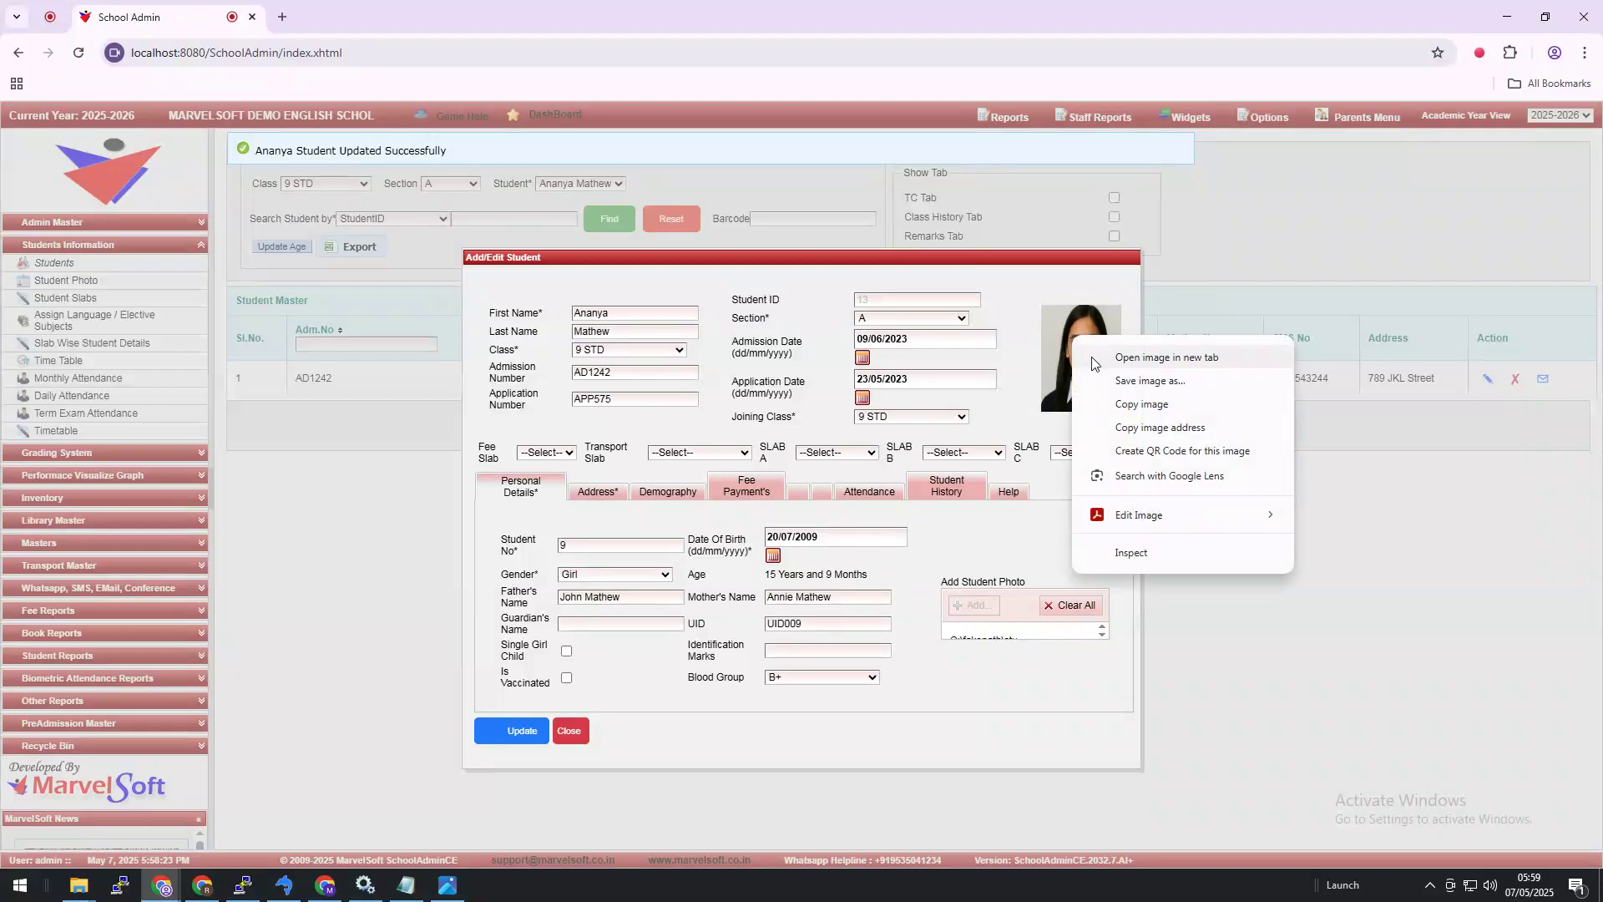
{"action": "left_click", "coordinate": [1111, 359]}
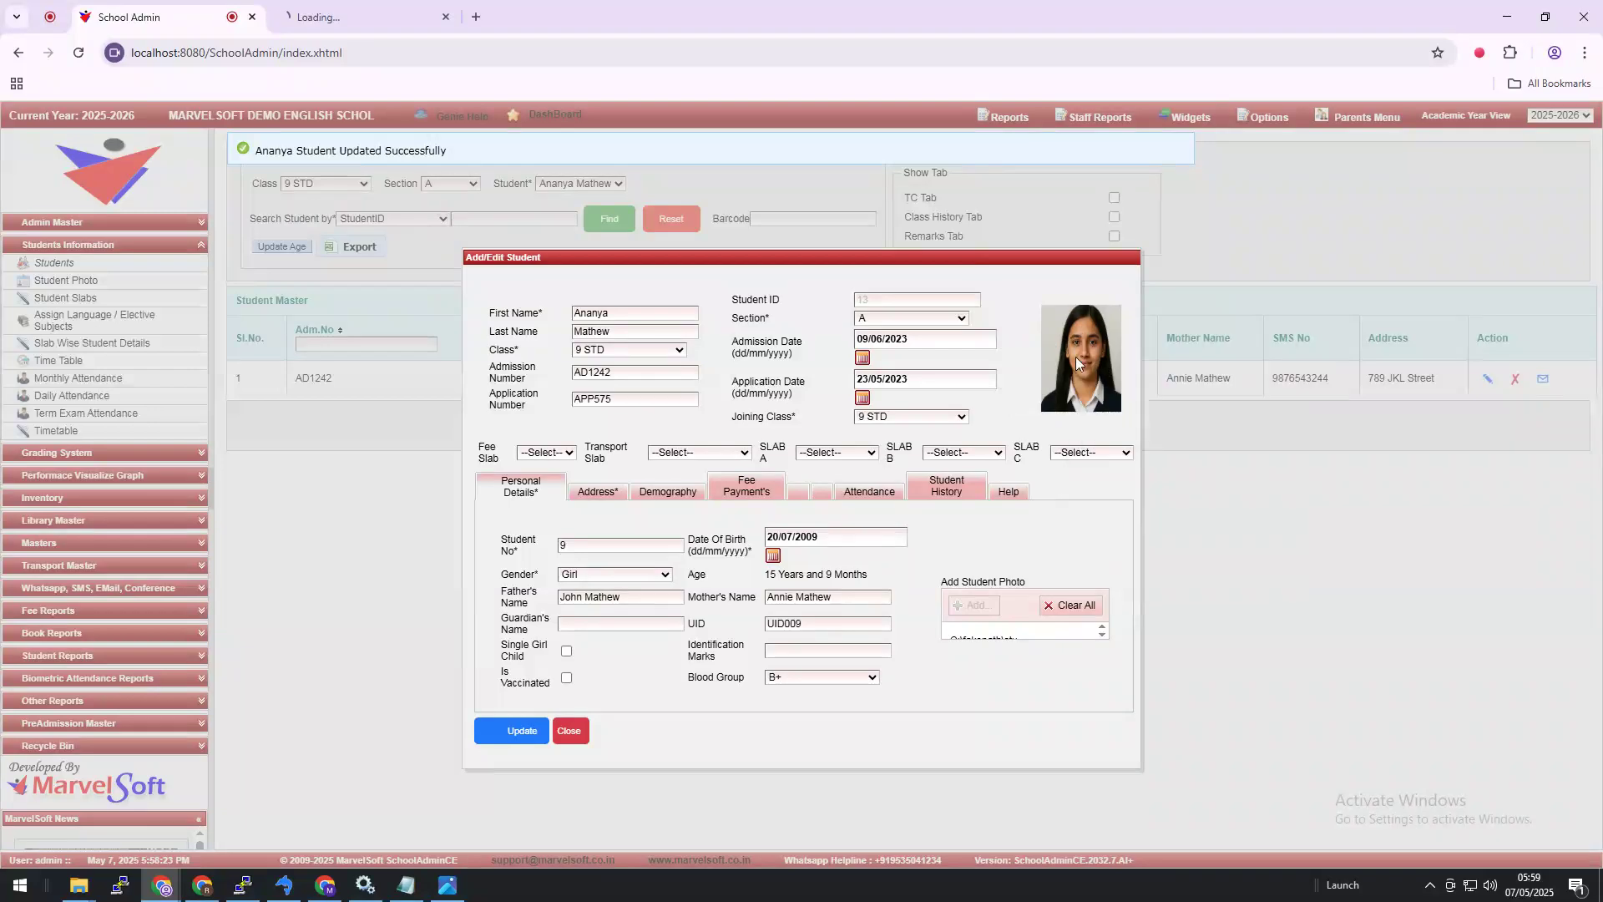
{"action": "left_click", "coordinate": [365, 25]}
{"action": "left_click", "coordinate": [415, 55]}
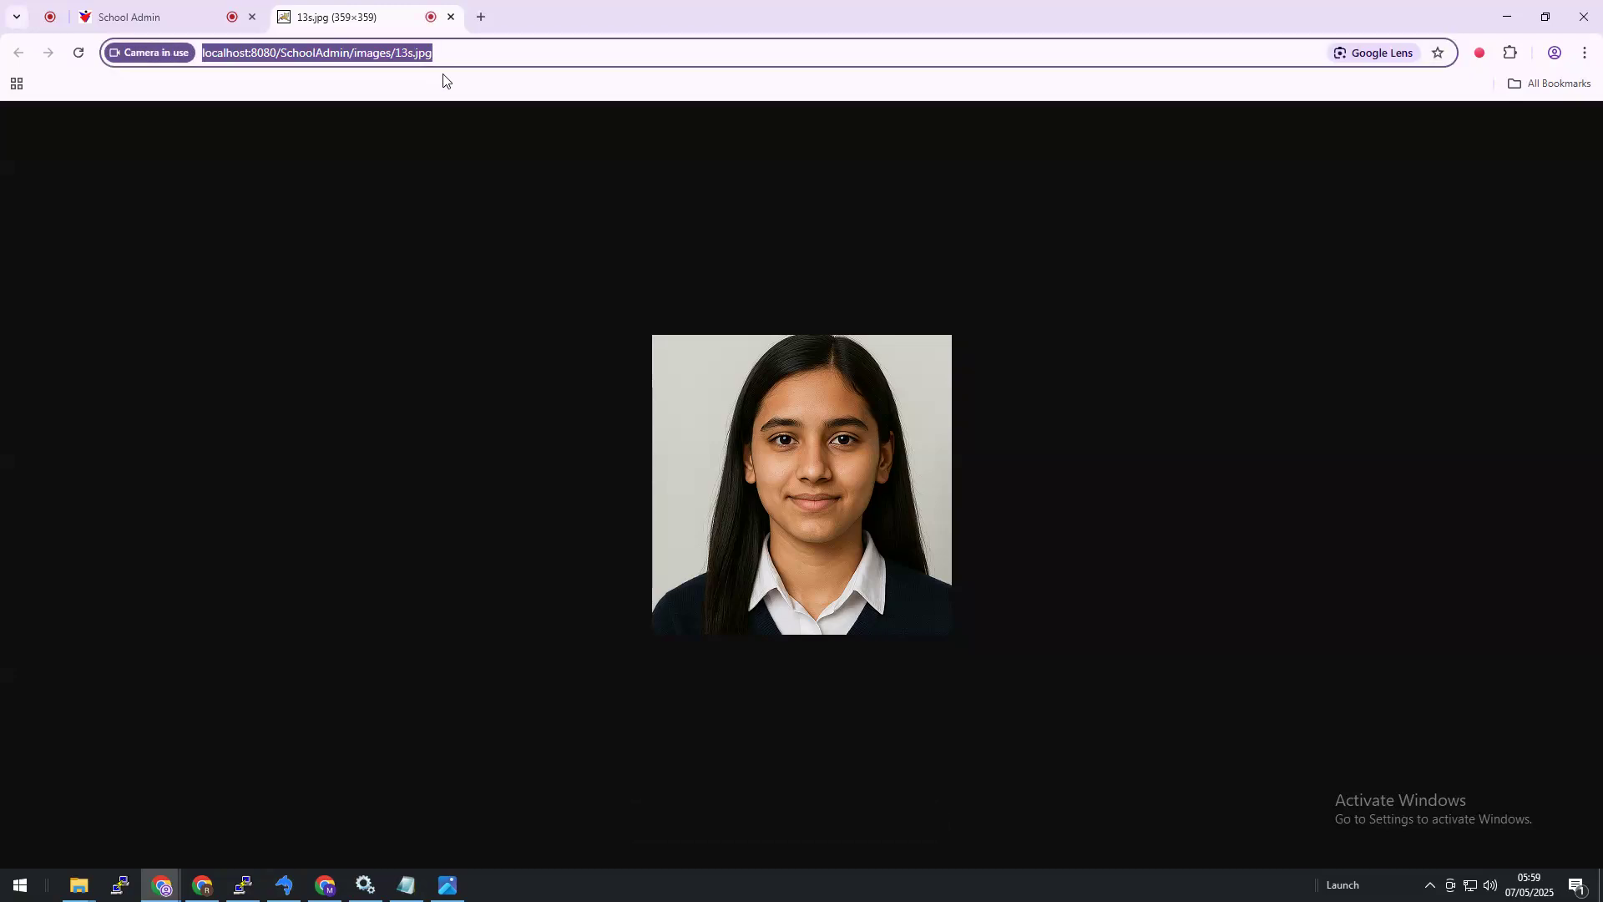
{"action": "left_click", "coordinate": [79, 887]}
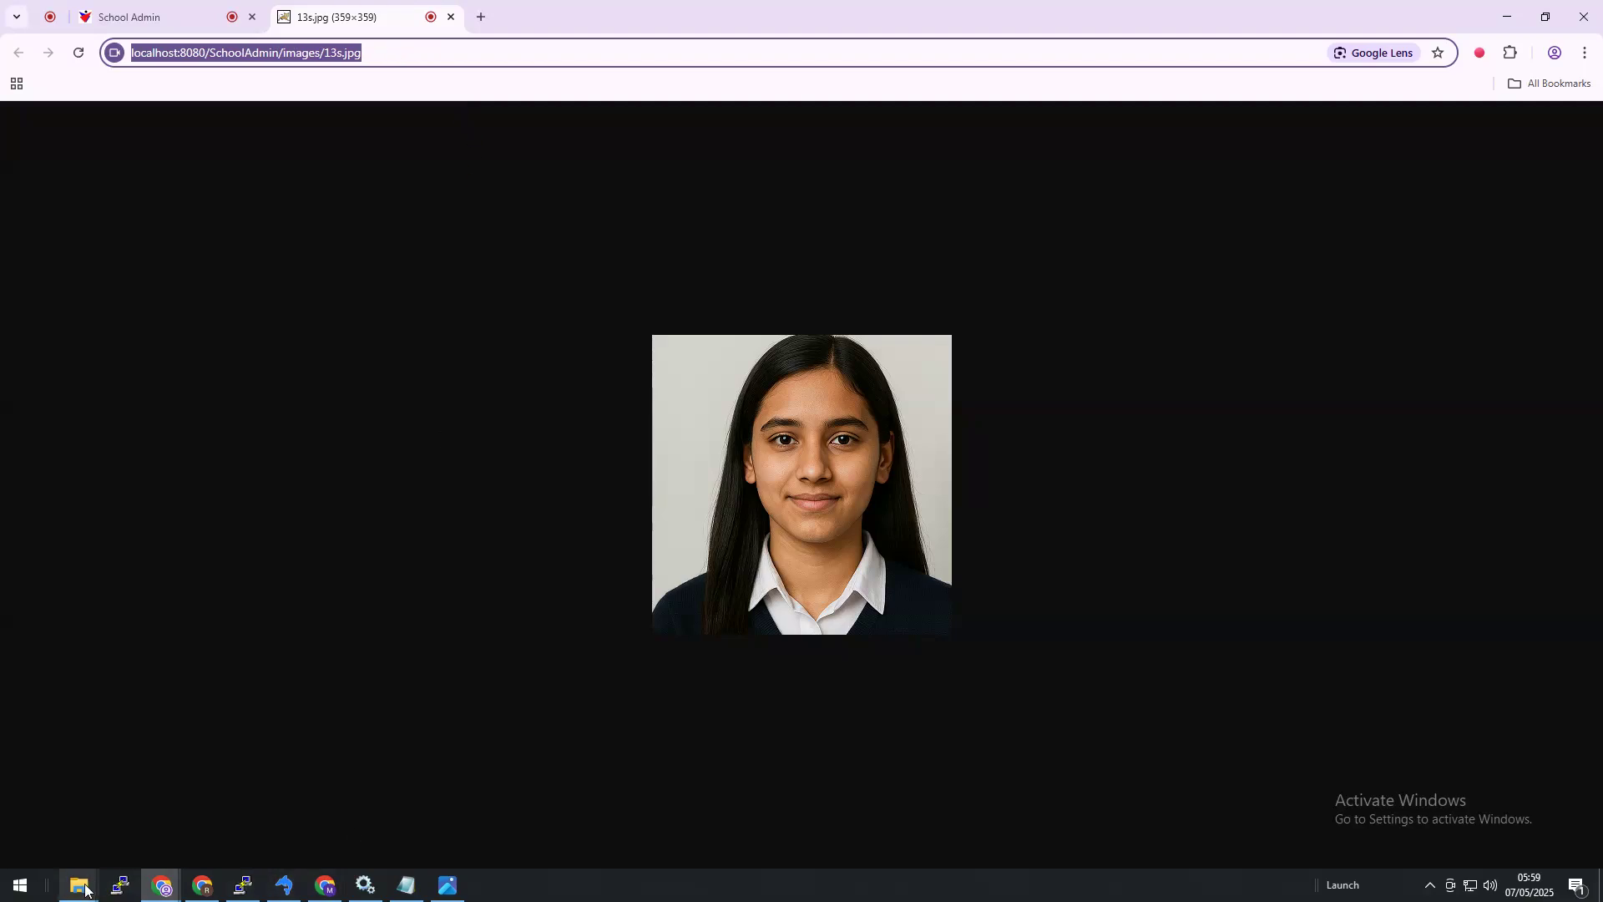
Step: Switch the youtube-videos folder window to Details view
{"action": "left_click", "coordinate": [134, 800]}
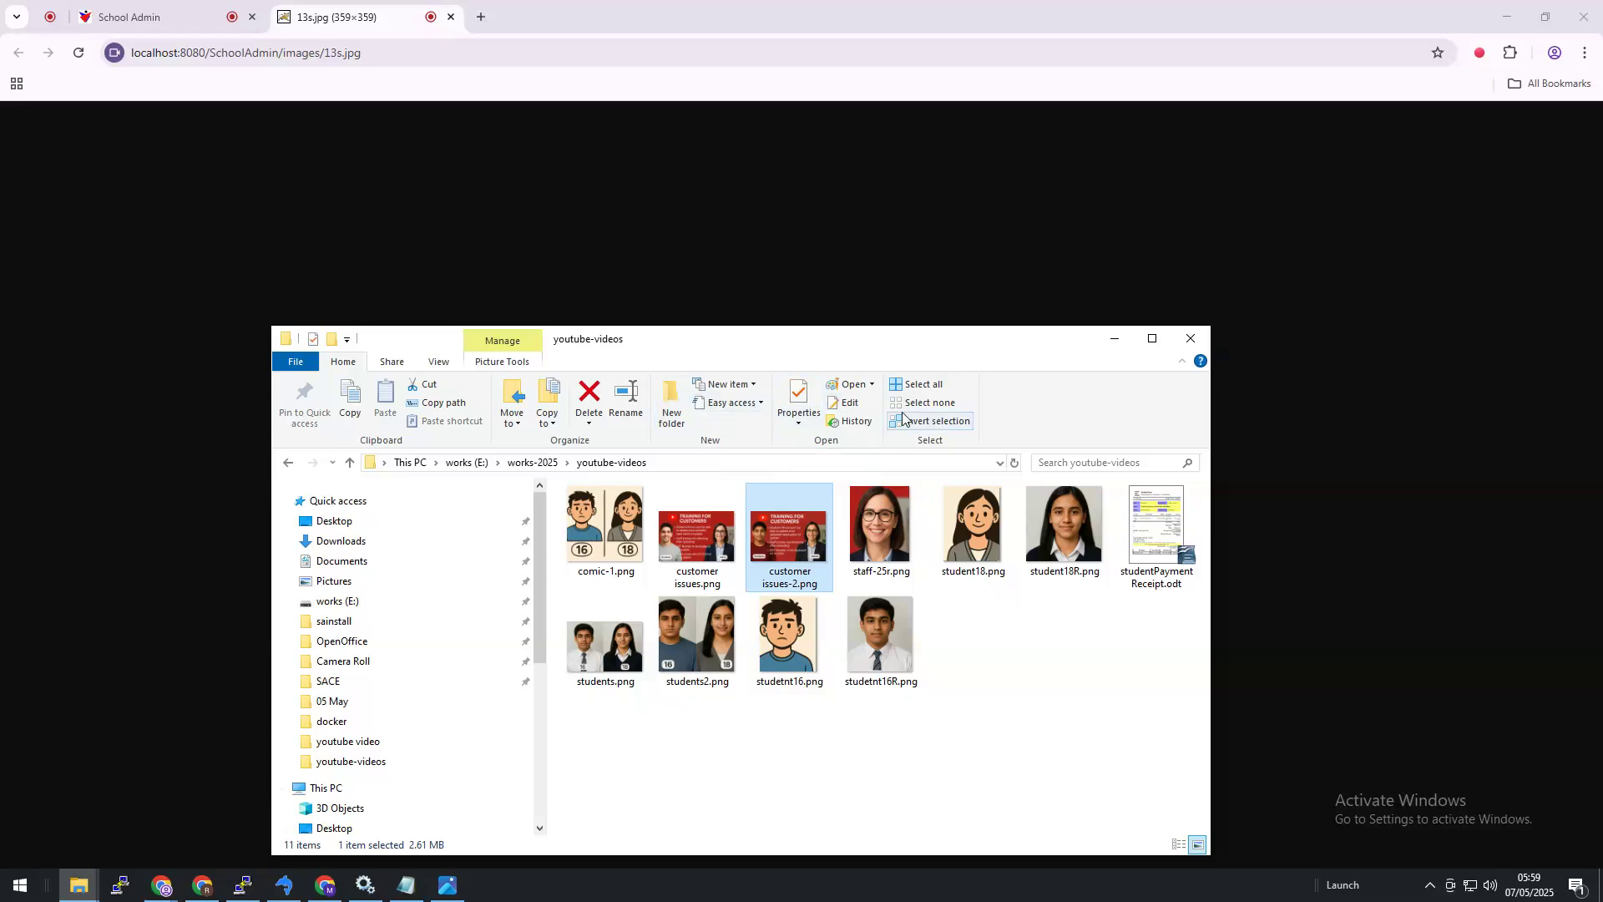
{"action": "right_click", "coordinate": [990, 632]}
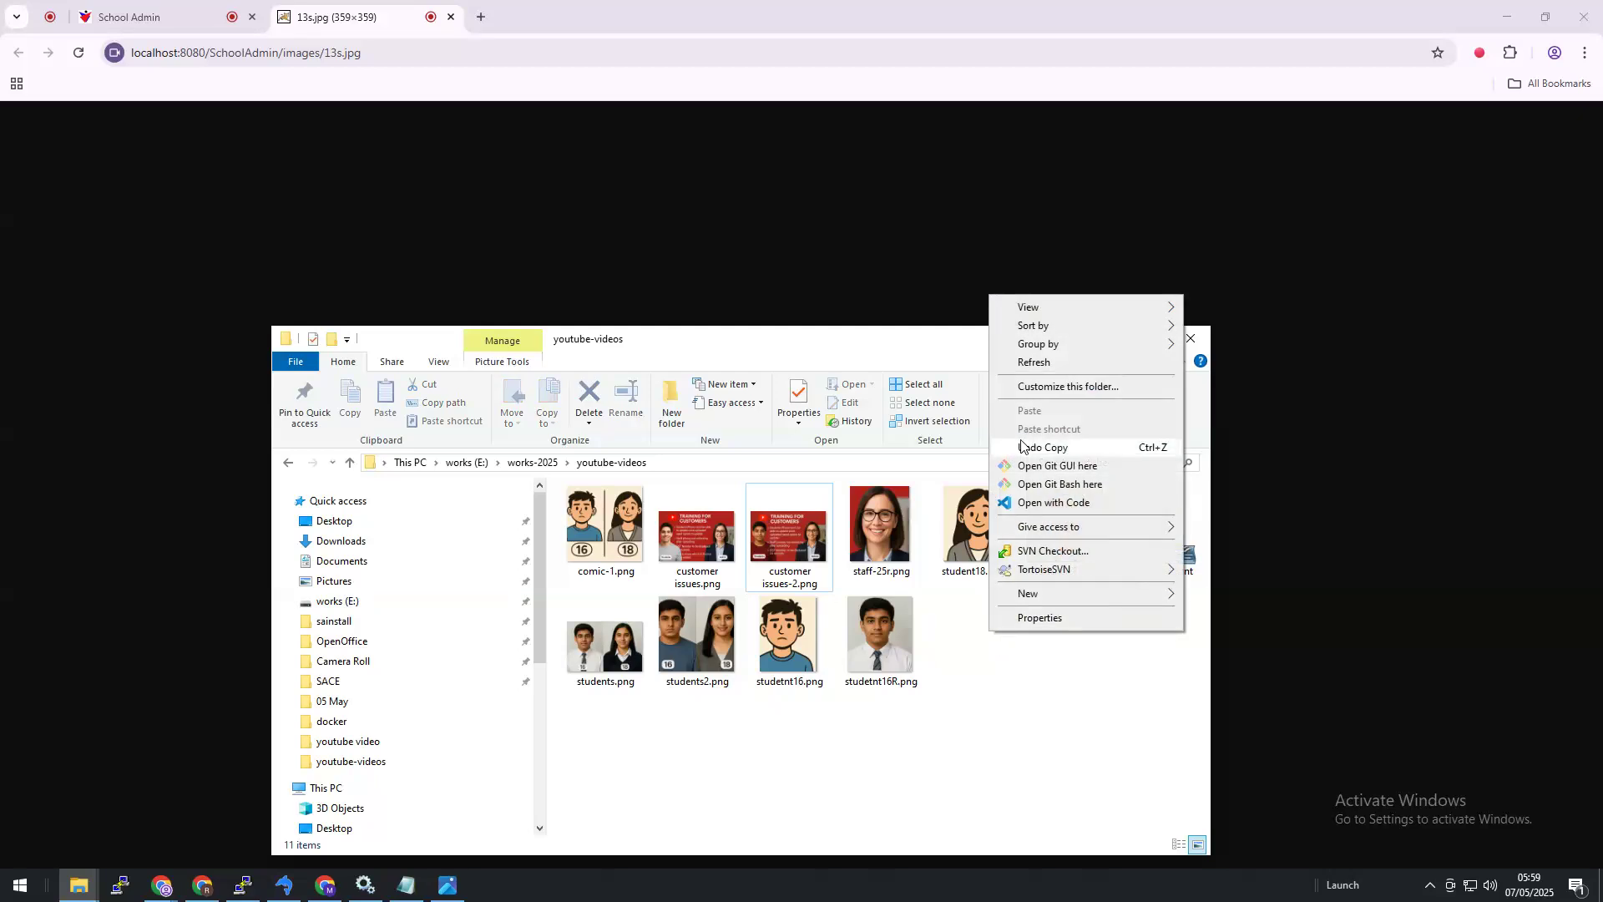
{"action": "mouse_move", "coordinate": [1041, 309]}
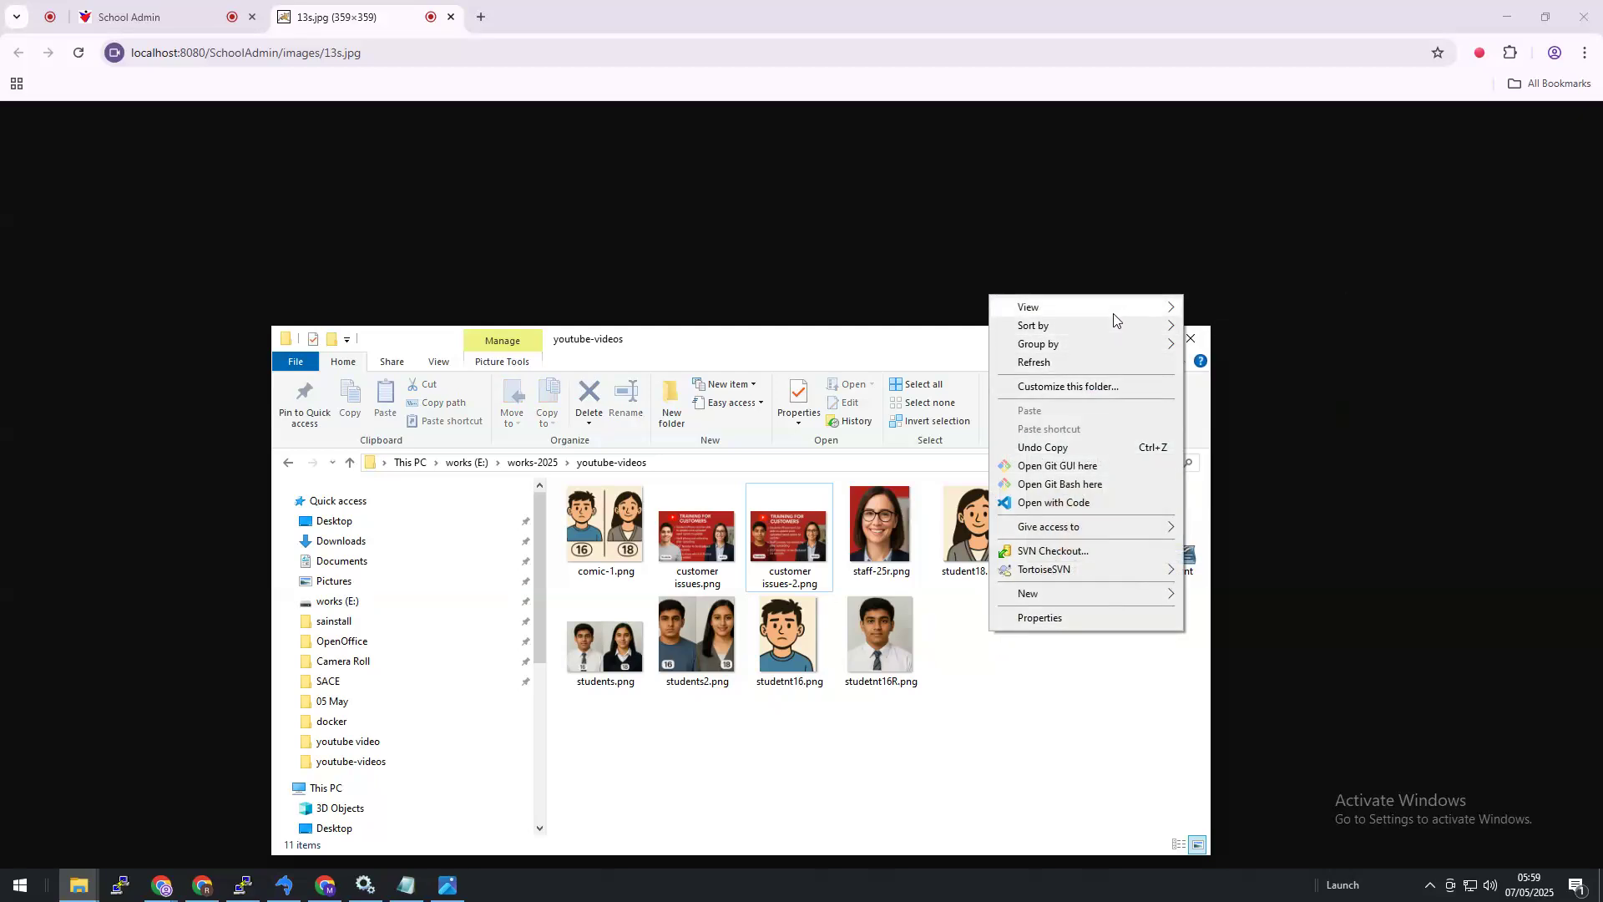
{"action": "mouse_move", "coordinate": [1119, 311]}
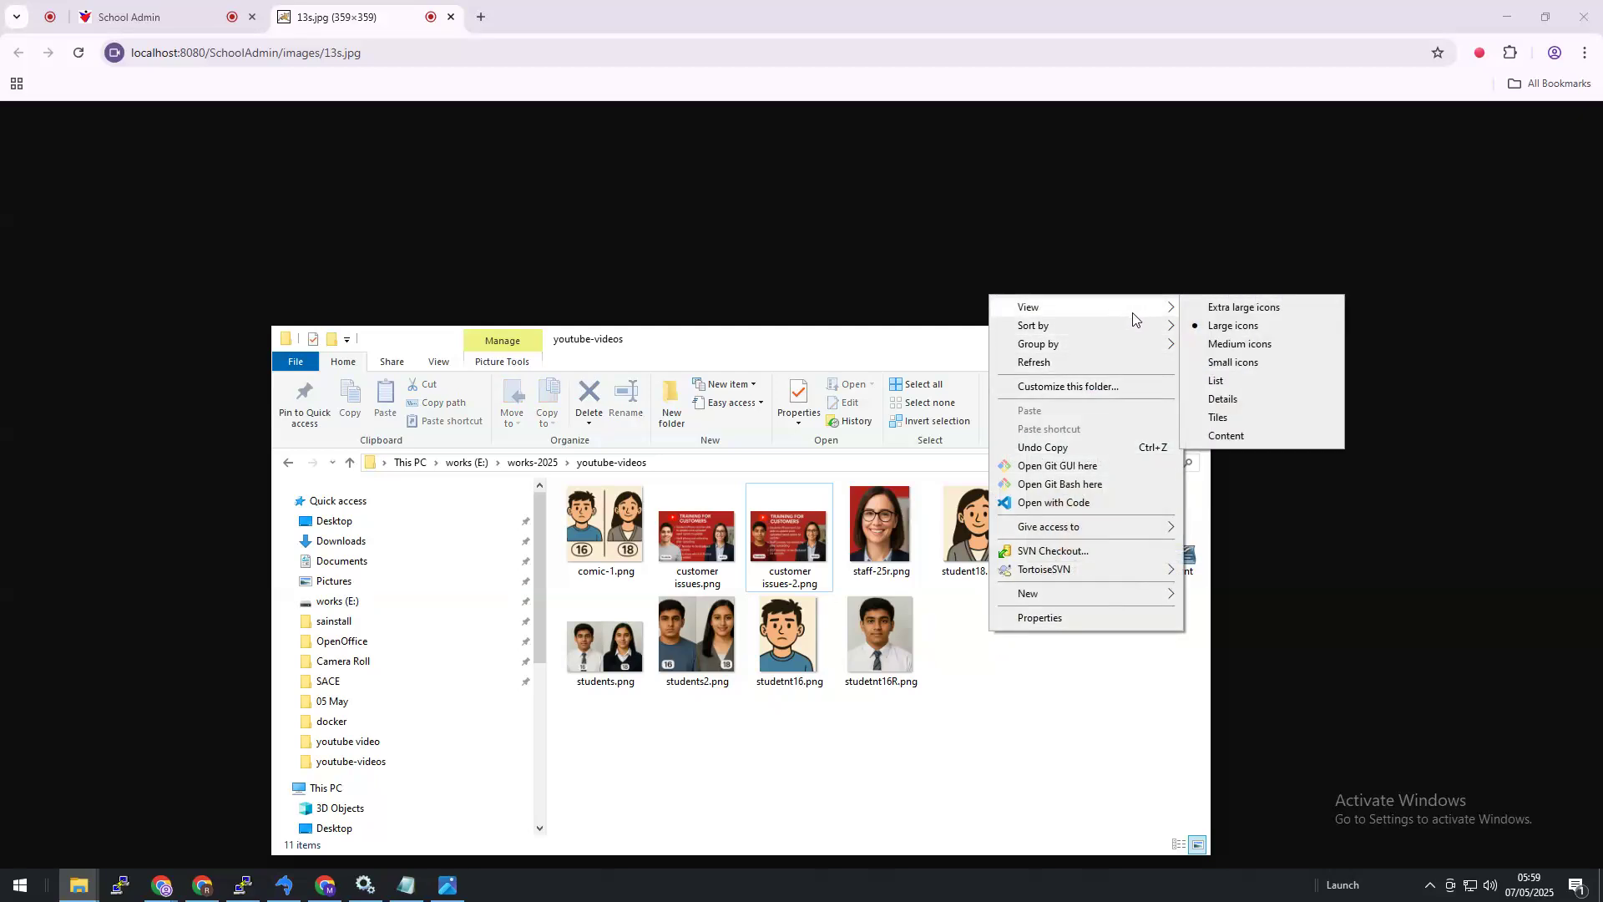
{"action": "left_click", "coordinate": [1231, 404]}
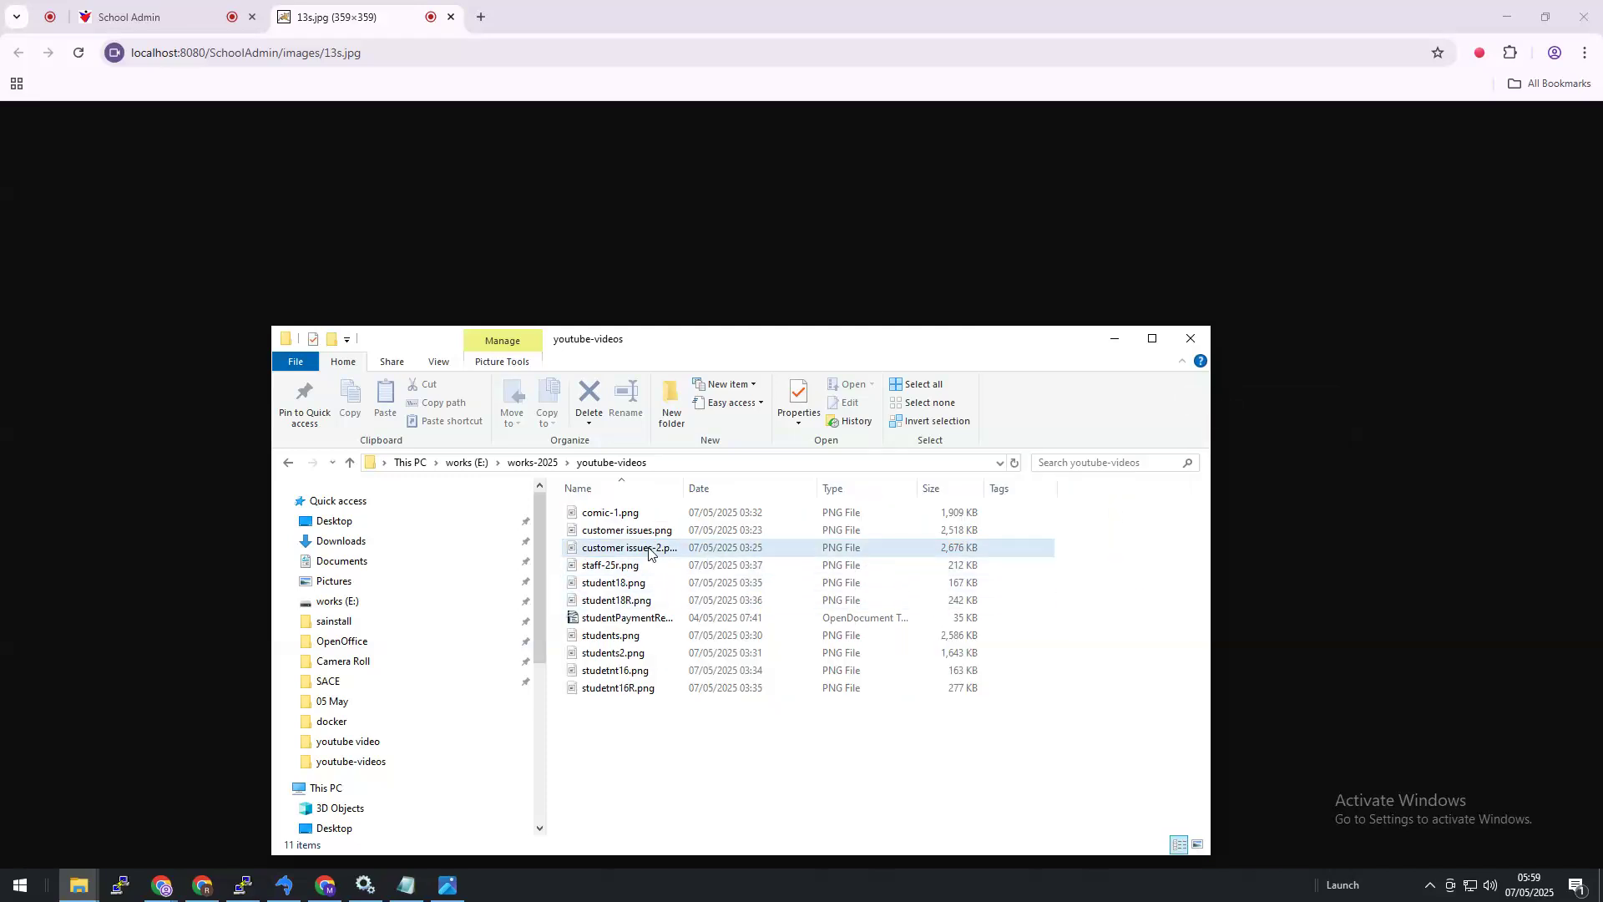
Step: Check the sizes of students2.png, studetnt16R.png, staff-25r.png and comic-1.png
{"action": "left_click", "coordinate": [700, 659]}
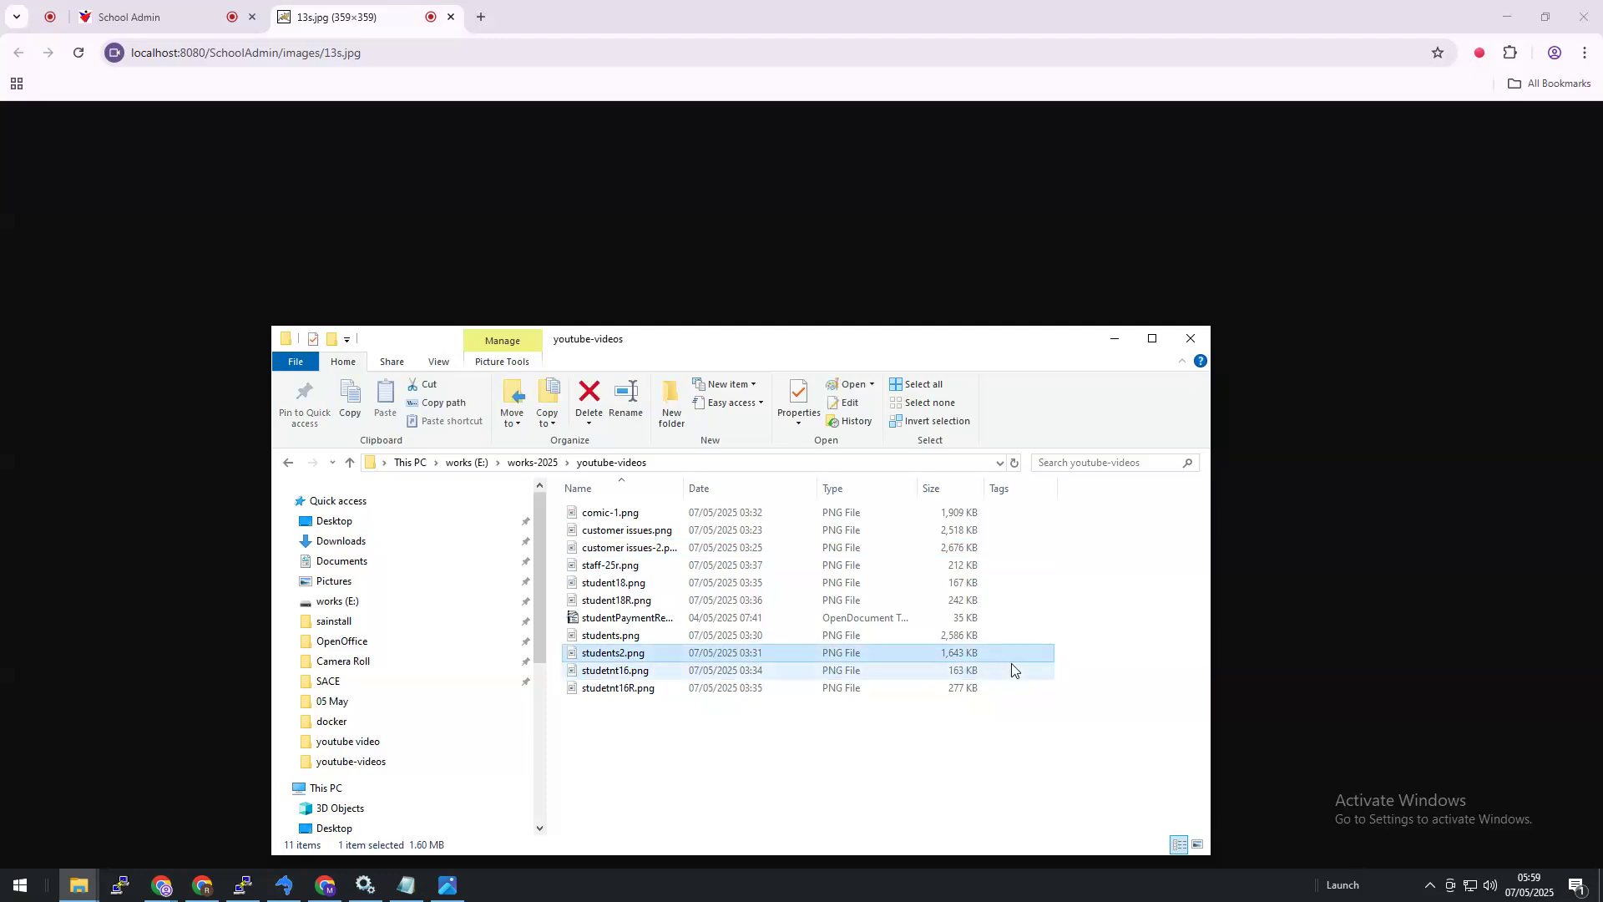
{"action": "left_click", "coordinate": [957, 688]}
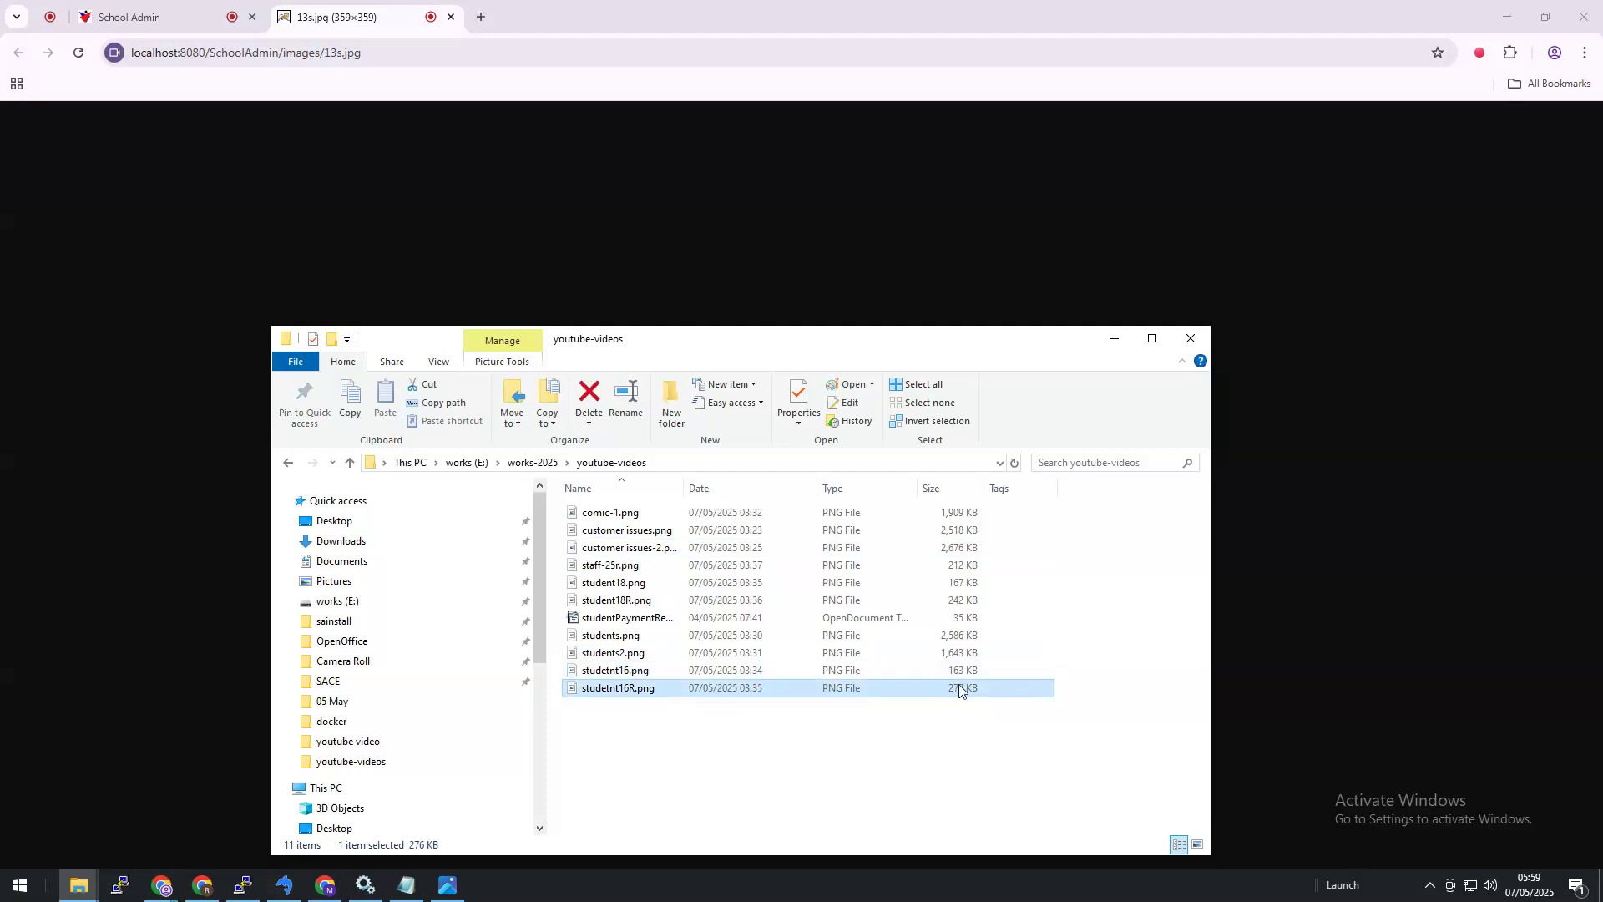
{"action": "left_click", "coordinate": [952, 567]}
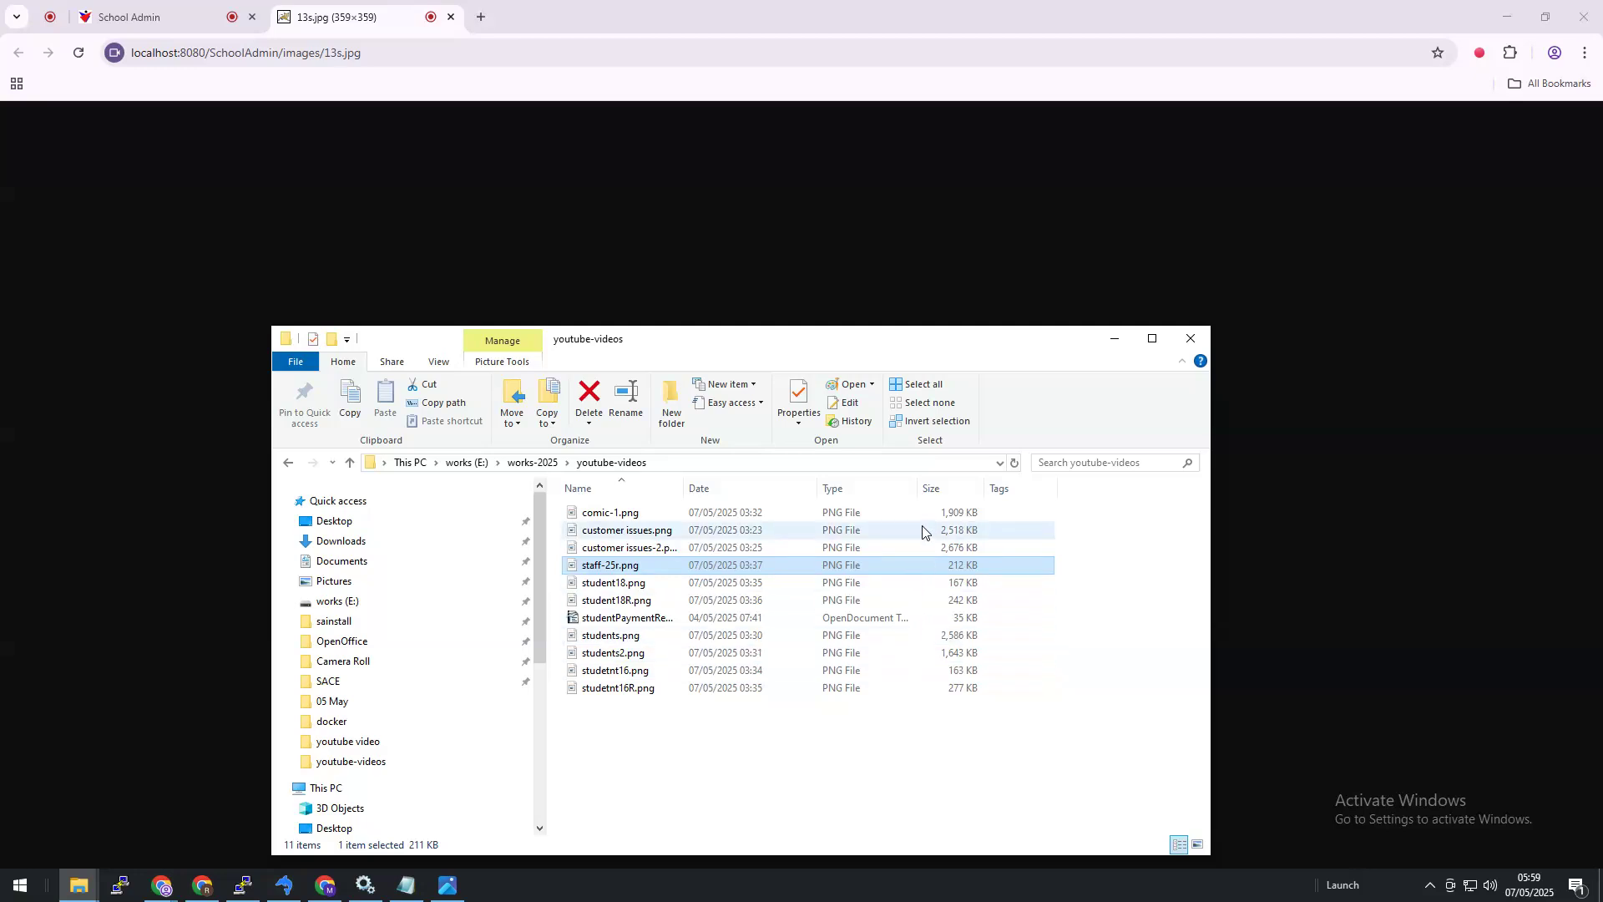
{"action": "left_click", "coordinate": [963, 515]}
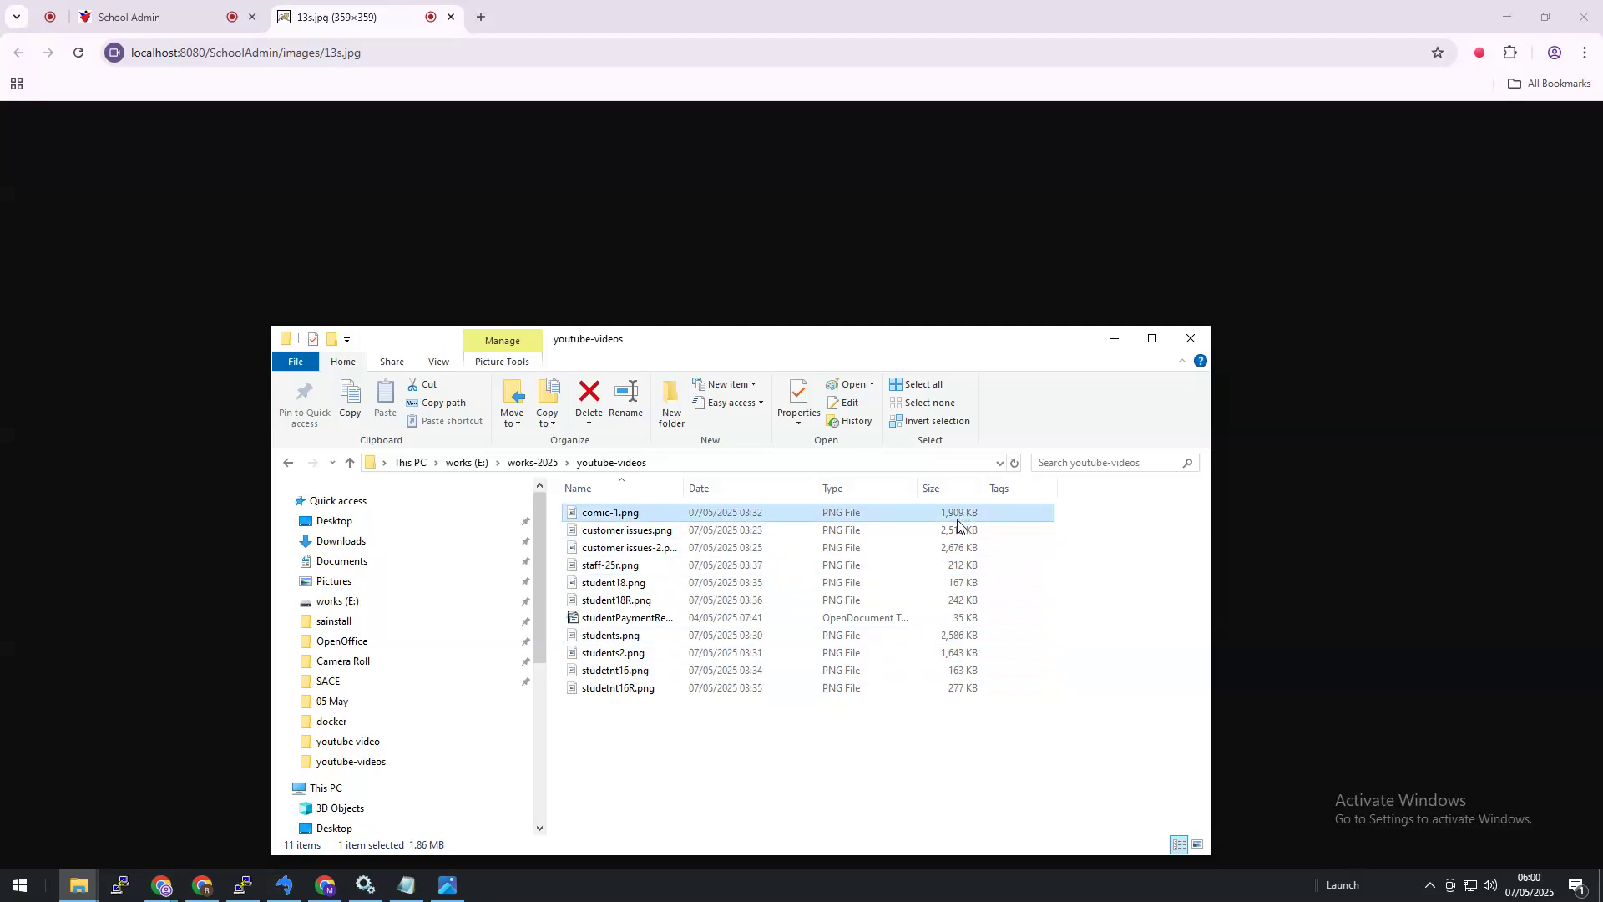
{"action": "mouse_move", "coordinate": [445, 890]}
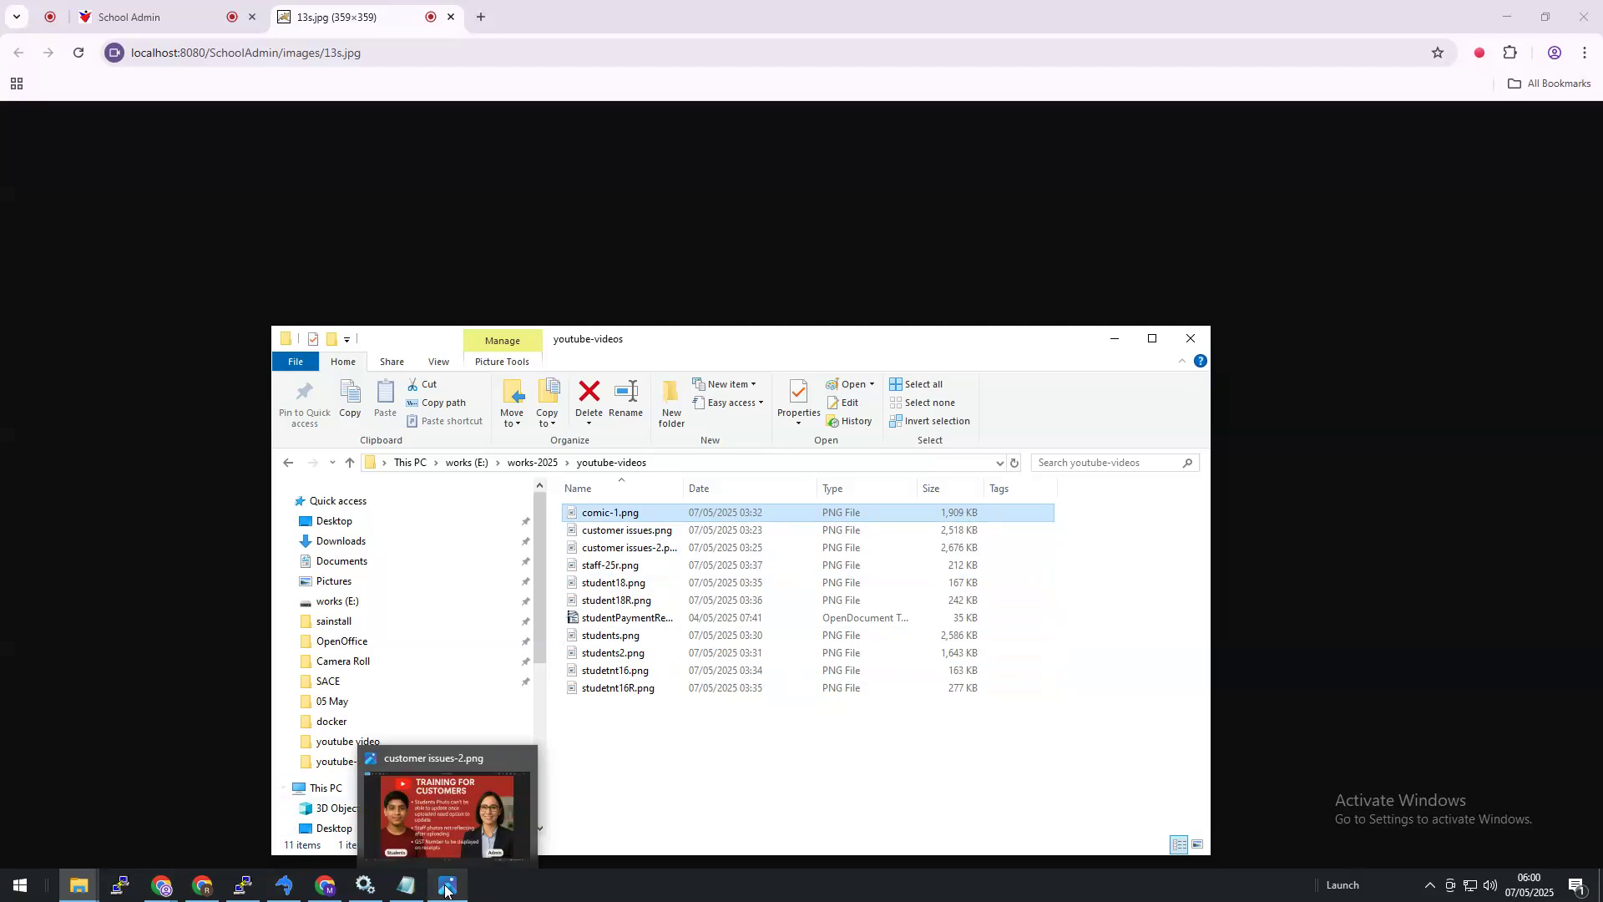
{"action": "left_click", "coordinate": [455, 827]}
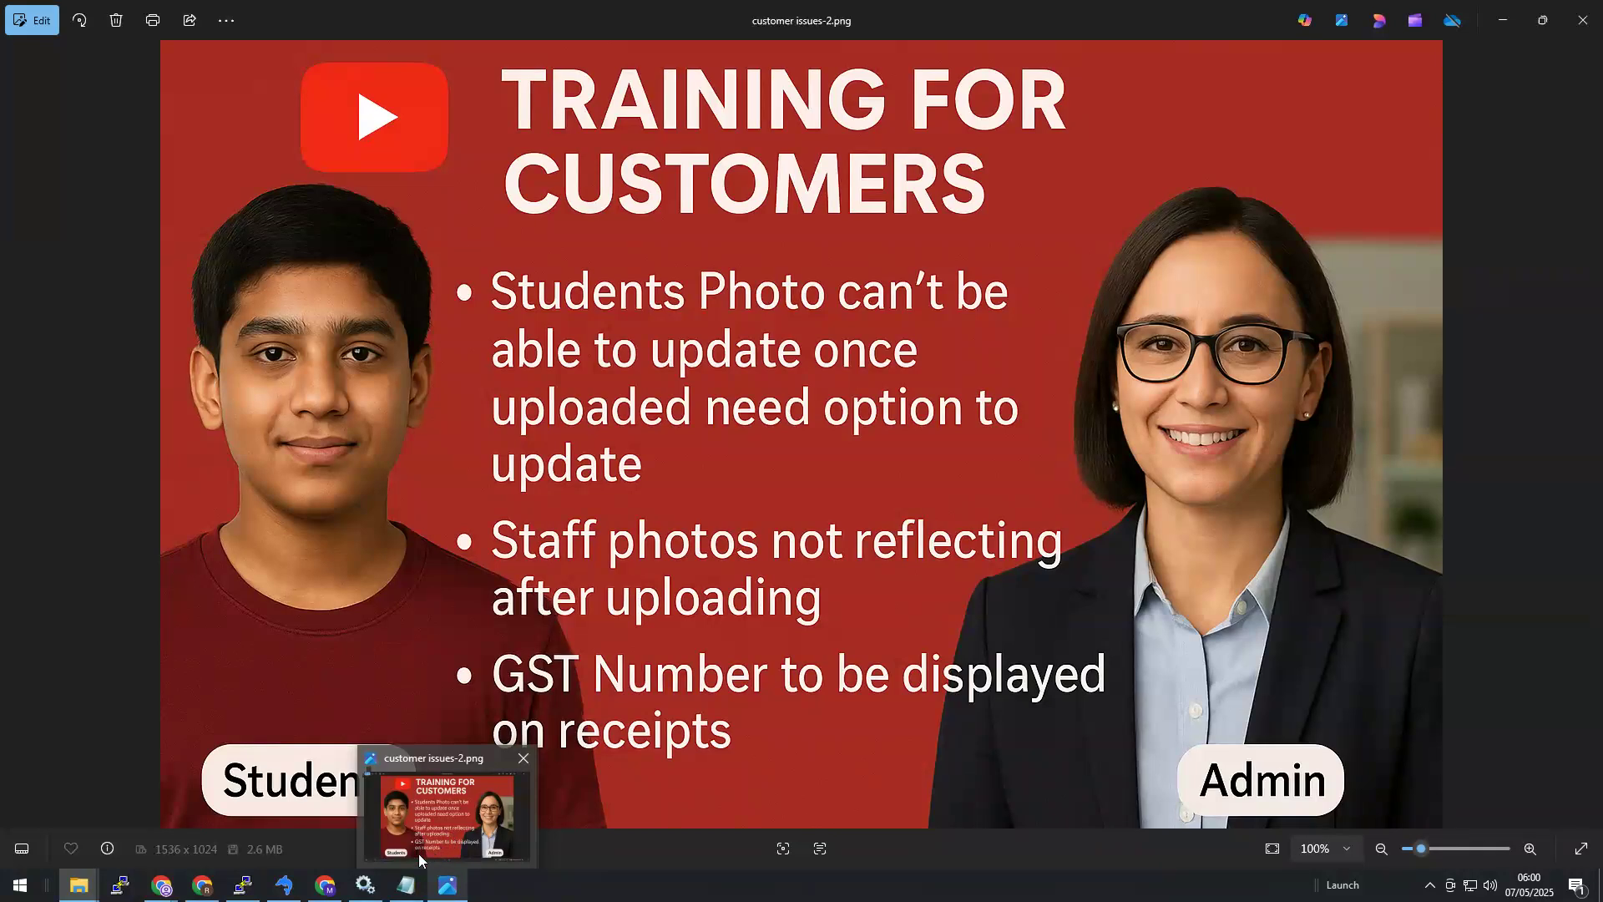
{"action": "left_click", "coordinate": [419, 860]}
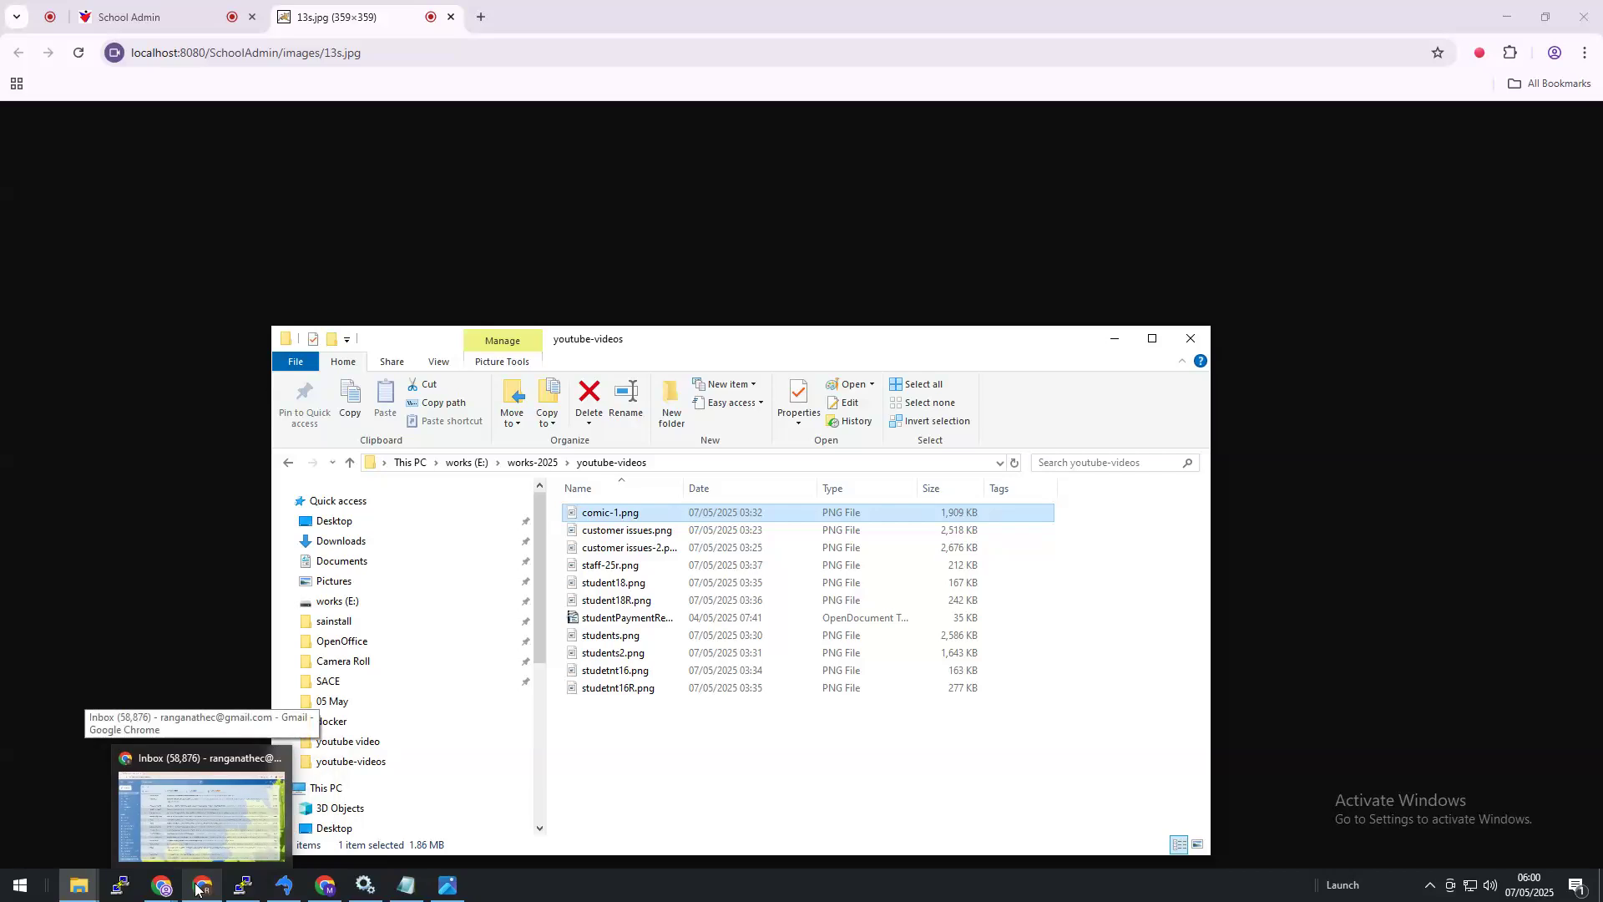
Step: Go from the 13s.jpg photo window back to the School Admin Add/Edit Student form
{"action": "left_click", "coordinate": [200, 887]}
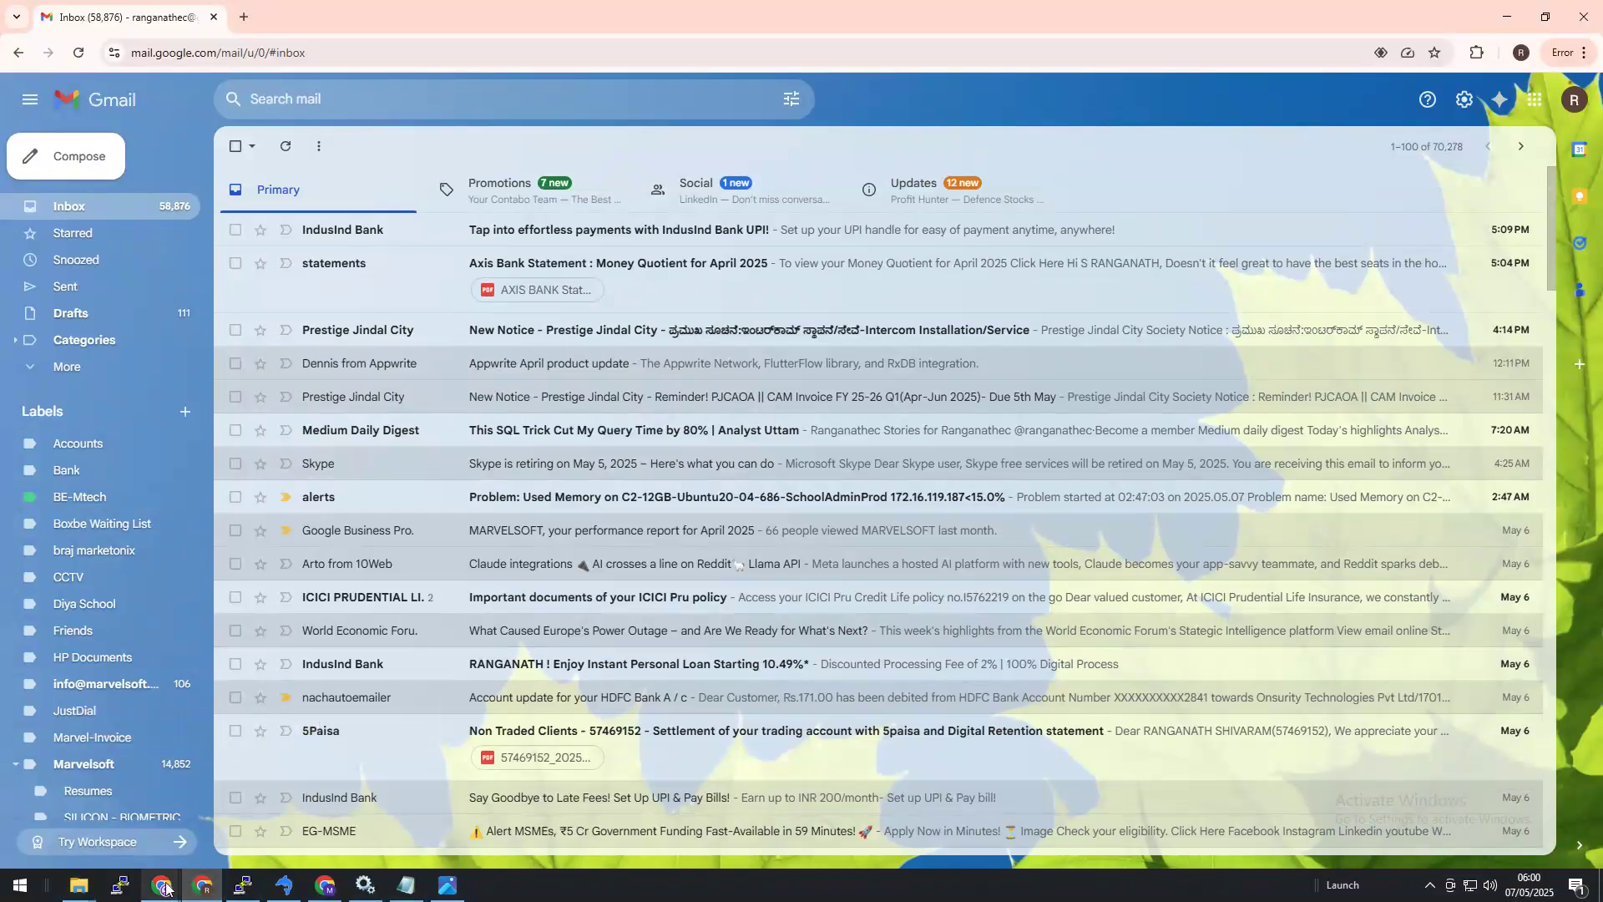
{"action": "mouse_move", "coordinate": [173, 889]}
{"action": "left_click", "coordinate": [247, 815]}
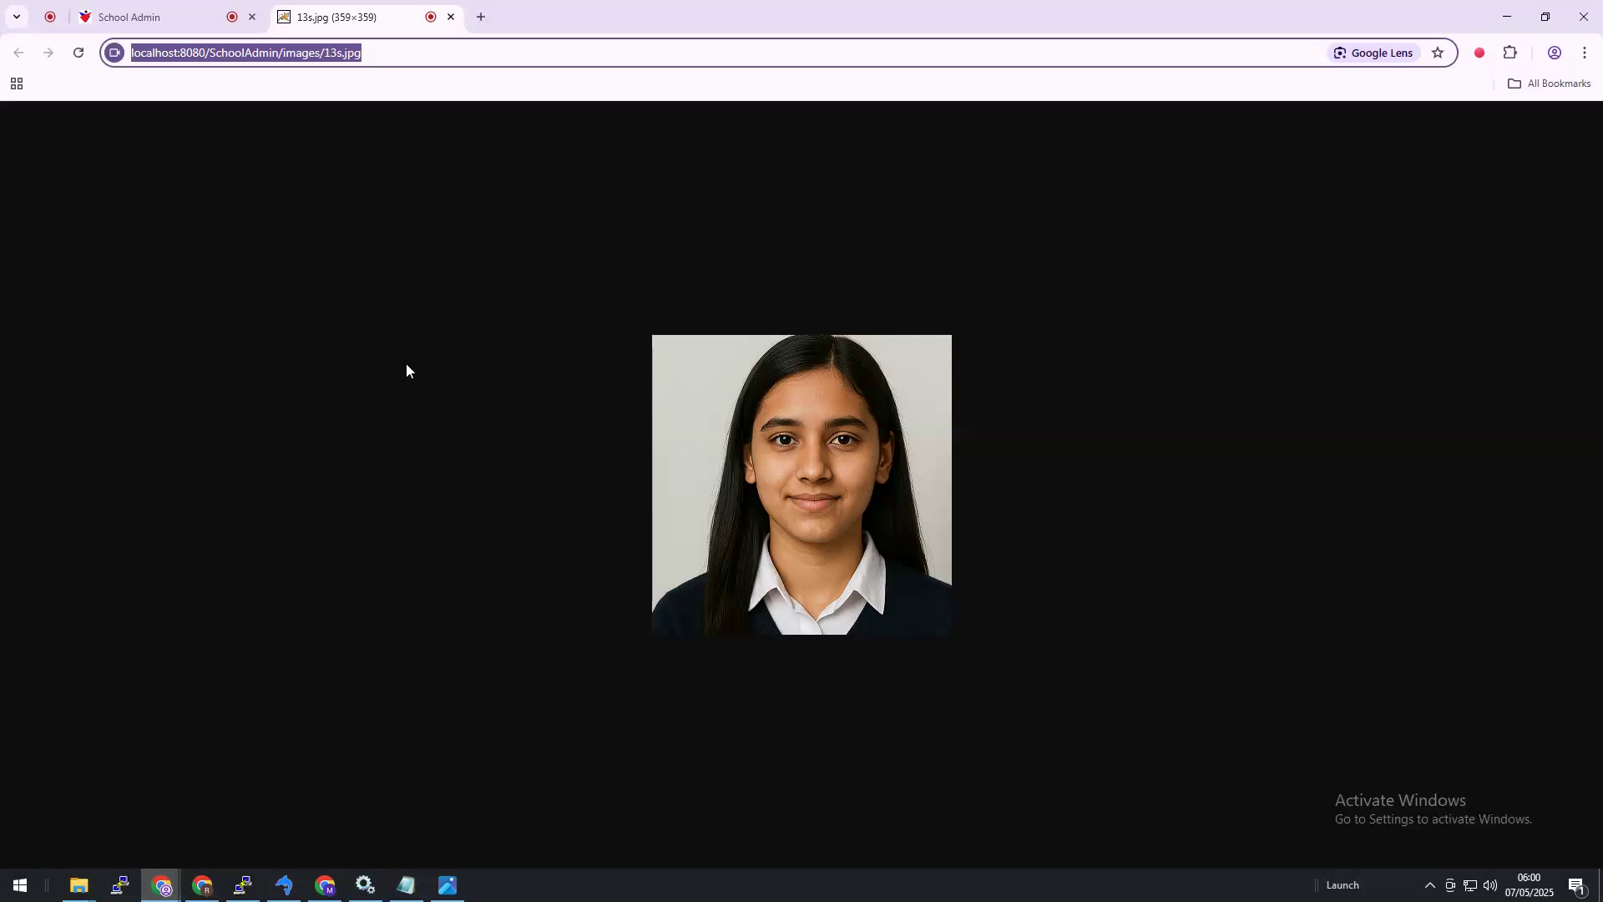
{"action": "left_click", "coordinate": [171, 16]}
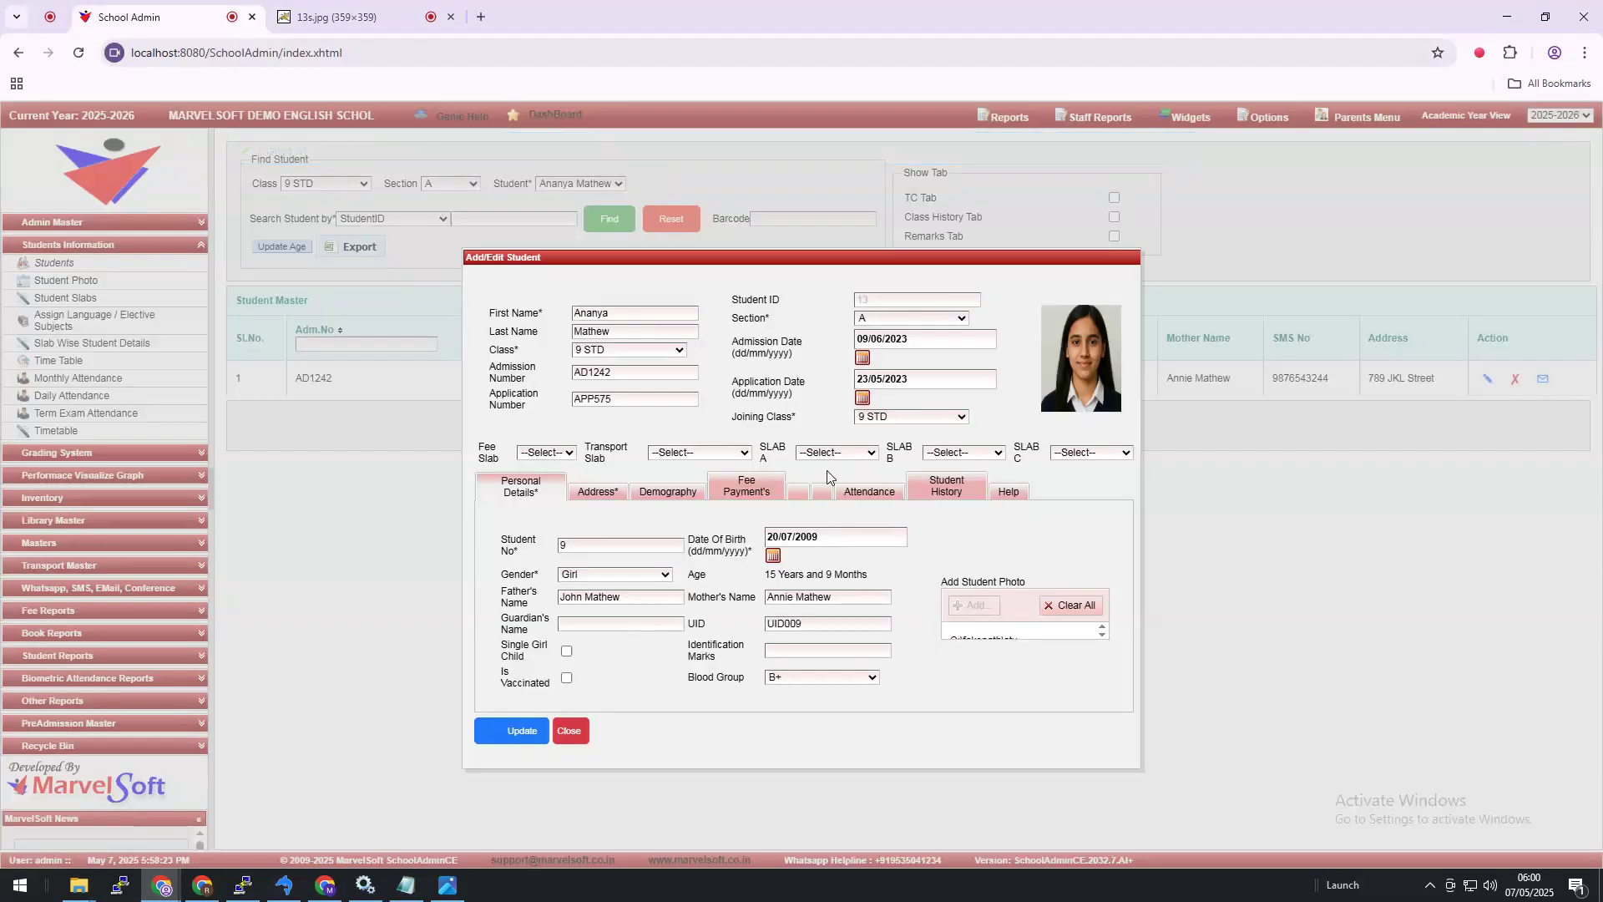
Step: Close the edit dialog, log out of SchoolAdmin, and log back in as admin
{"action": "left_click", "coordinate": [565, 731]}
{"action": "left_click", "coordinate": [1266, 117]}
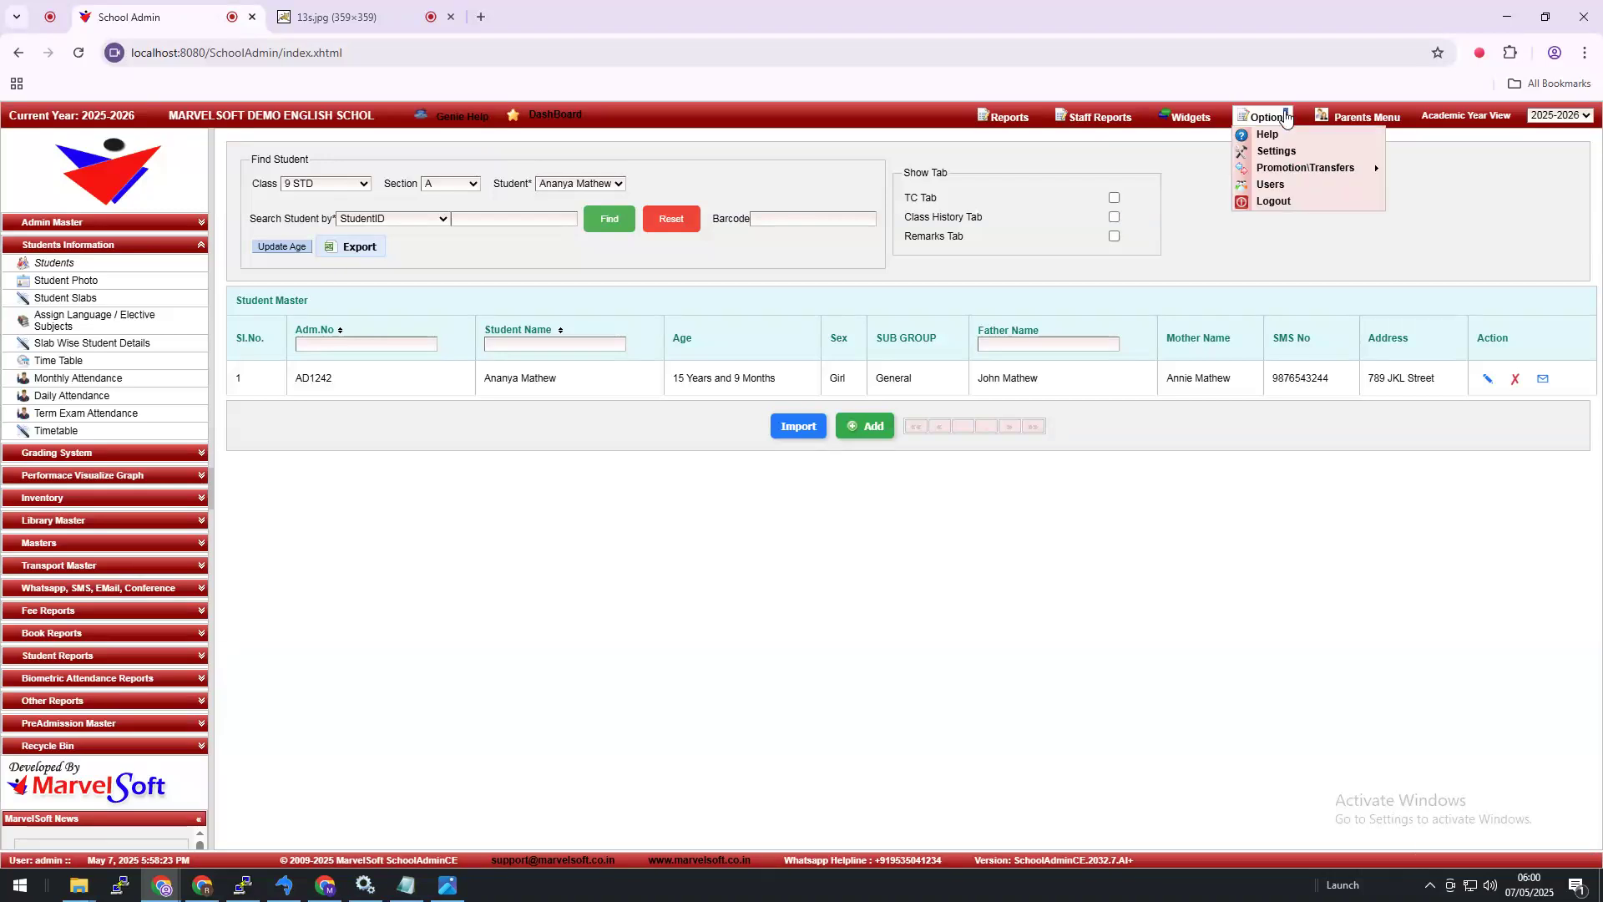
{"action": "left_click", "coordinate": [1286, 202]}
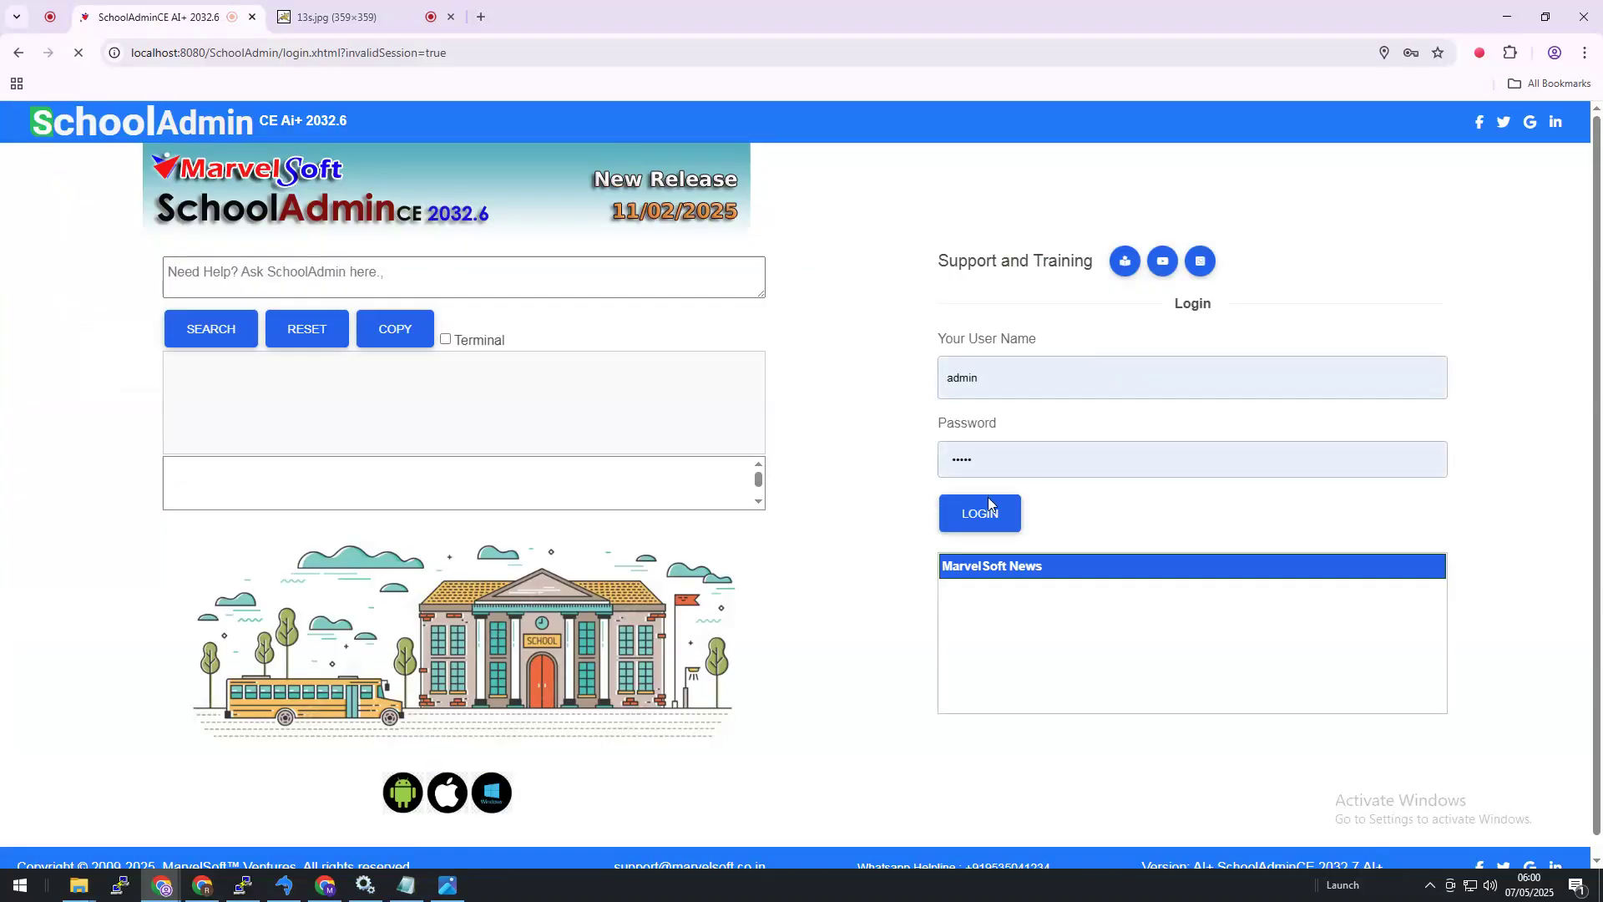
{"action": "left_click", "coordinate": [981, 522]}
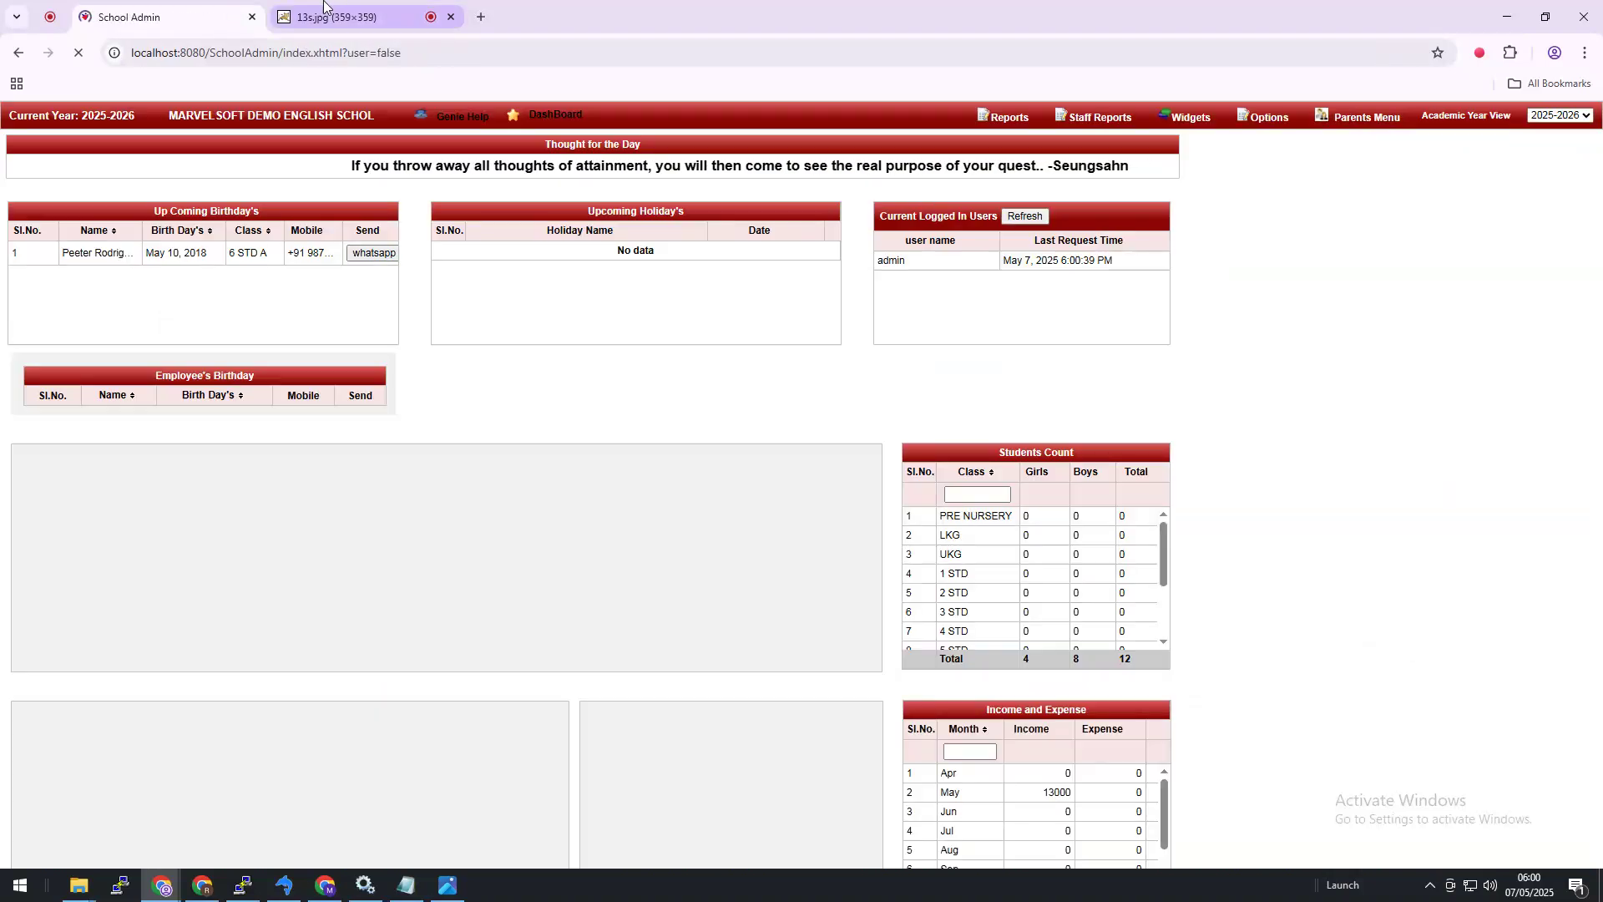
Step: Close the 13s.jpg photo tab and expand Students Information toward the Students page
{"action": "left_click", "coordinate": [348, 17]}
{"action": "left_click", "coordinate": [449, 18]}
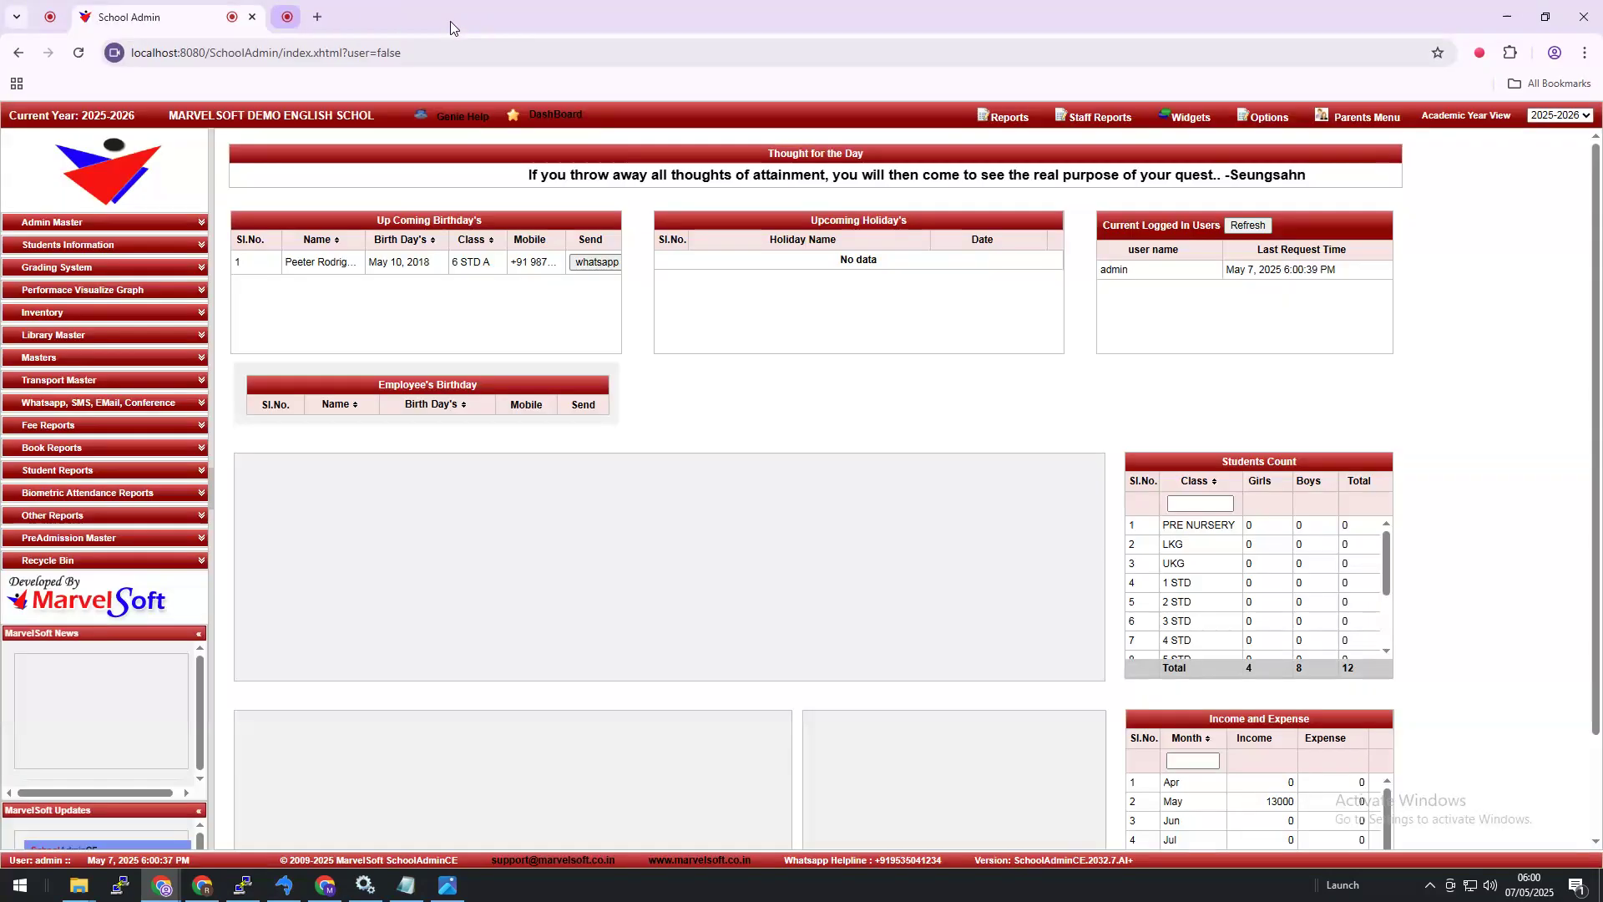
{"action": "left_click", "coordinate": [68, 245]}
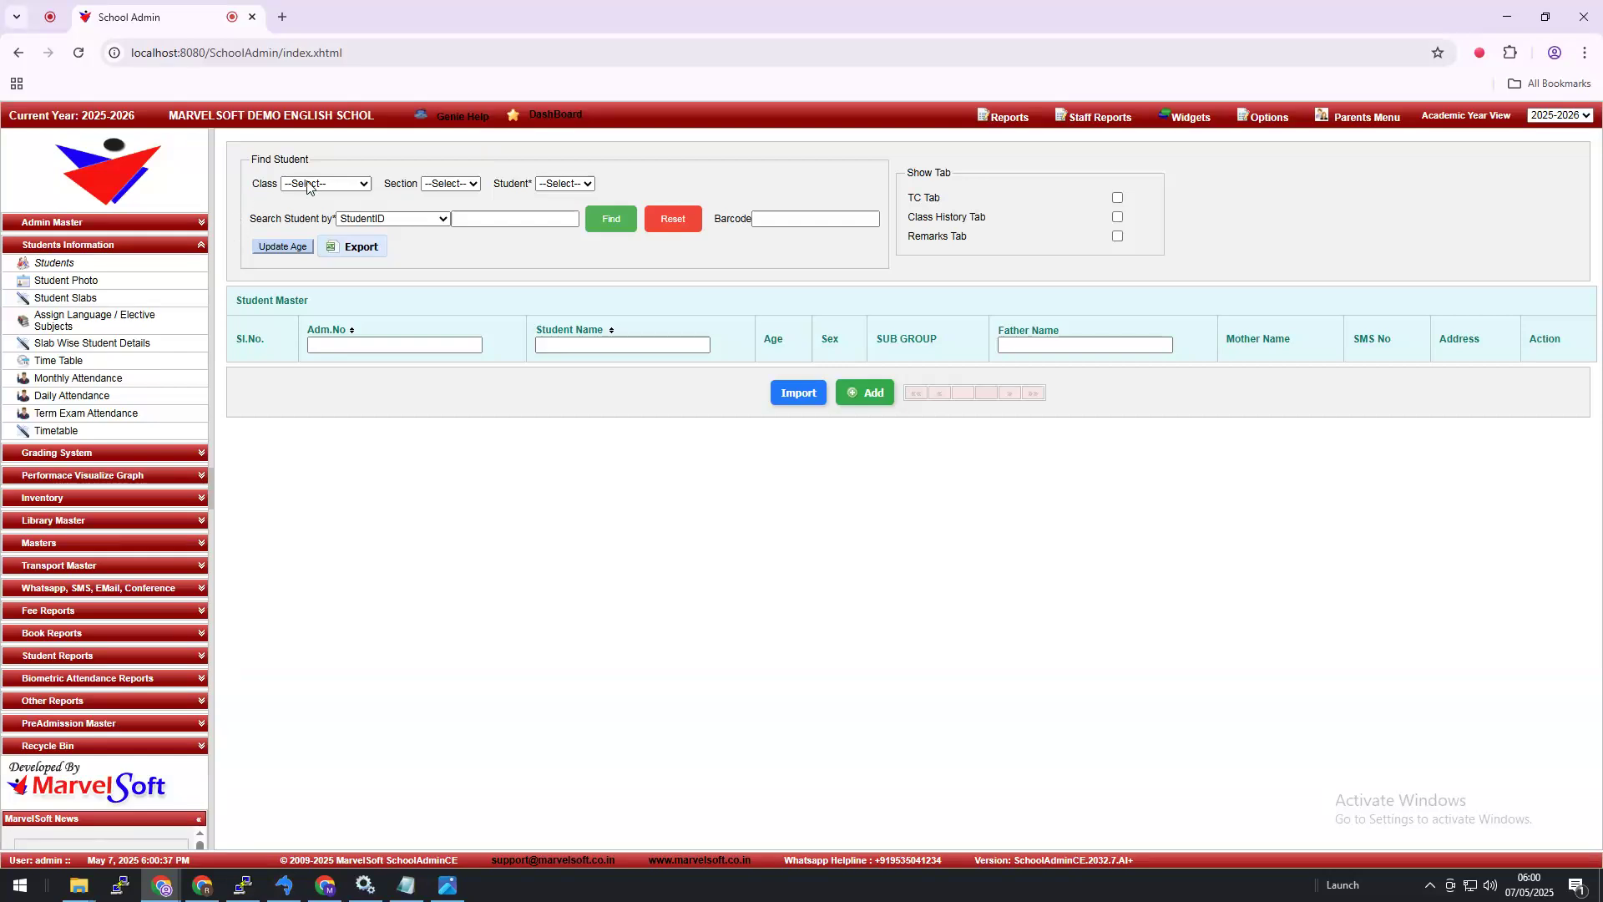
{"action": "left_click", "coordinate": [309, 185]}
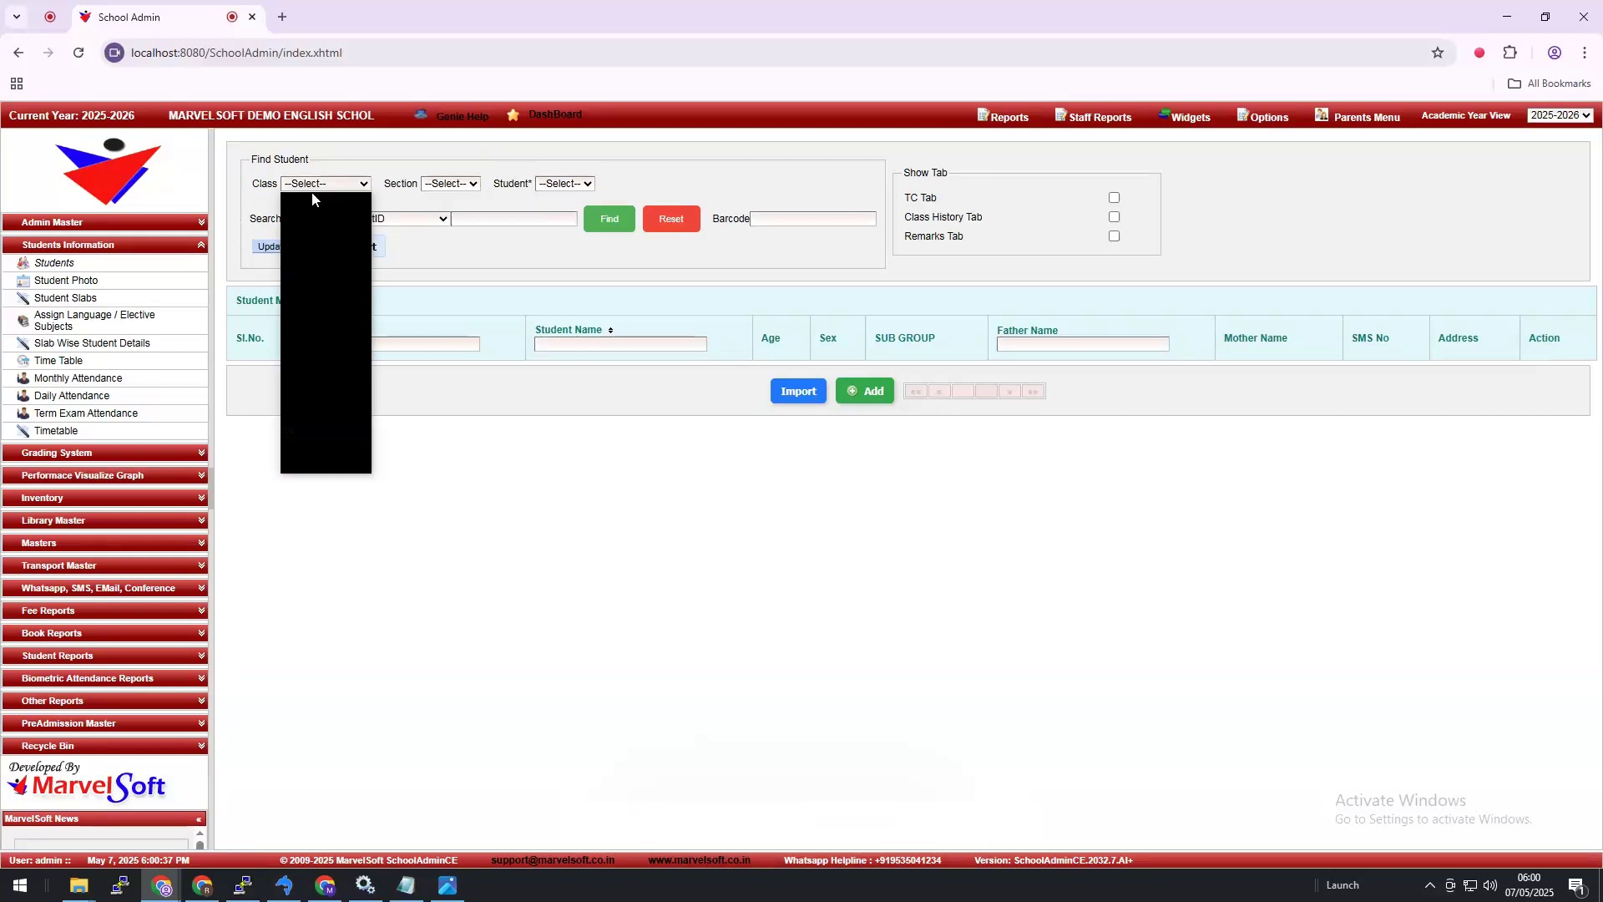
{"action": "left_click", "coordinate": [332, 442]}
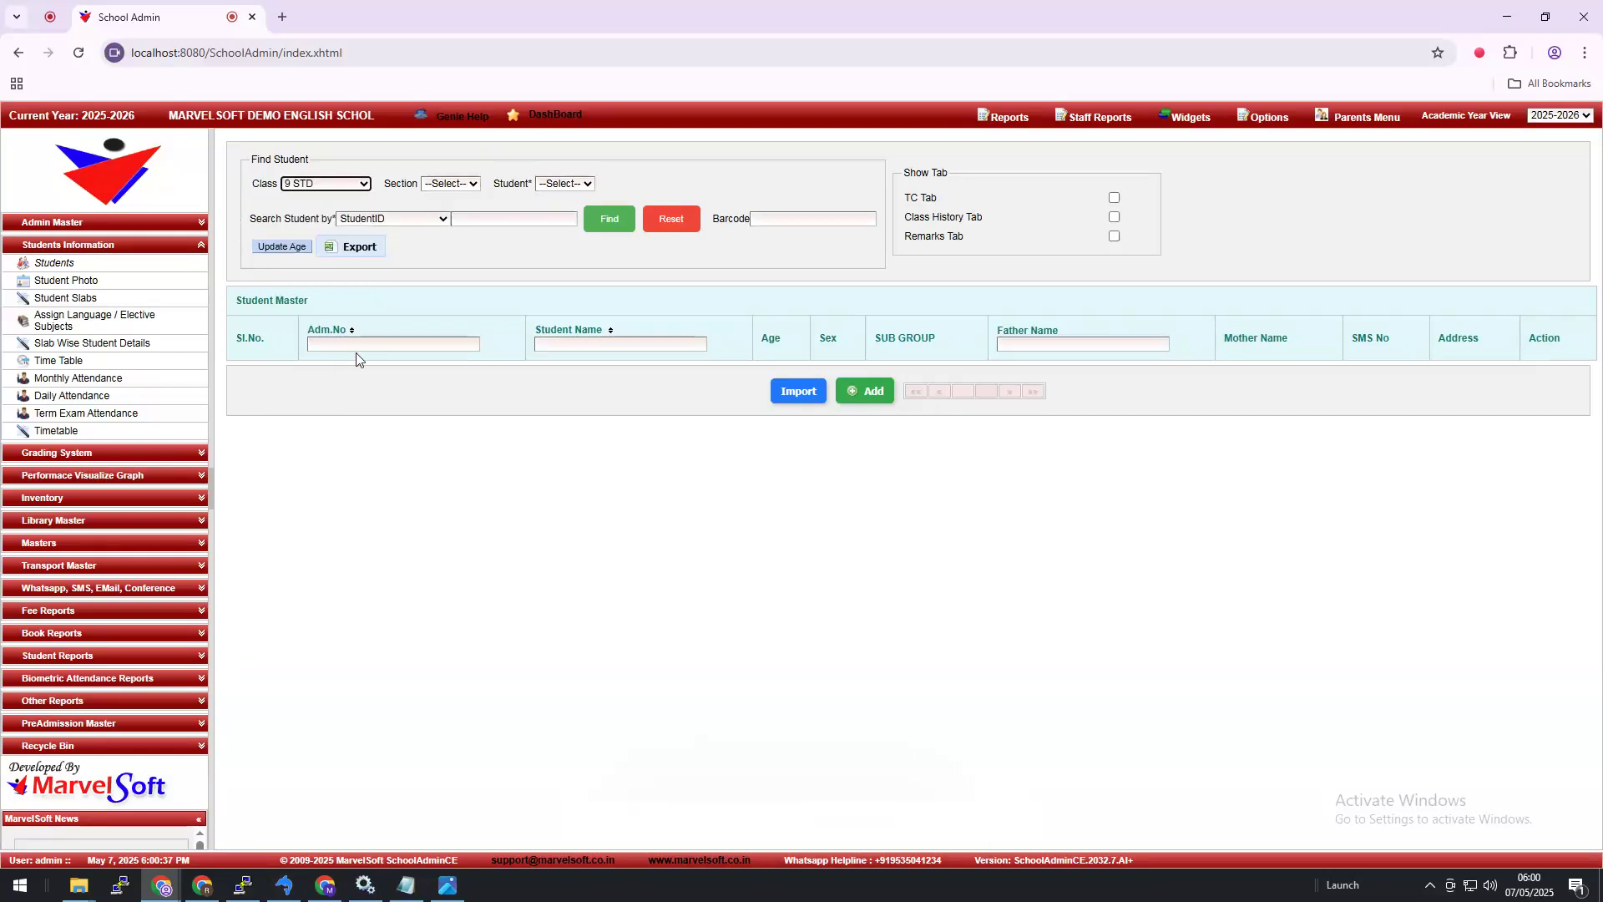
{"action": "left_click", "coordinate": [455, 182]}
{"action": "left_click", "coordinate": [451, 222]}
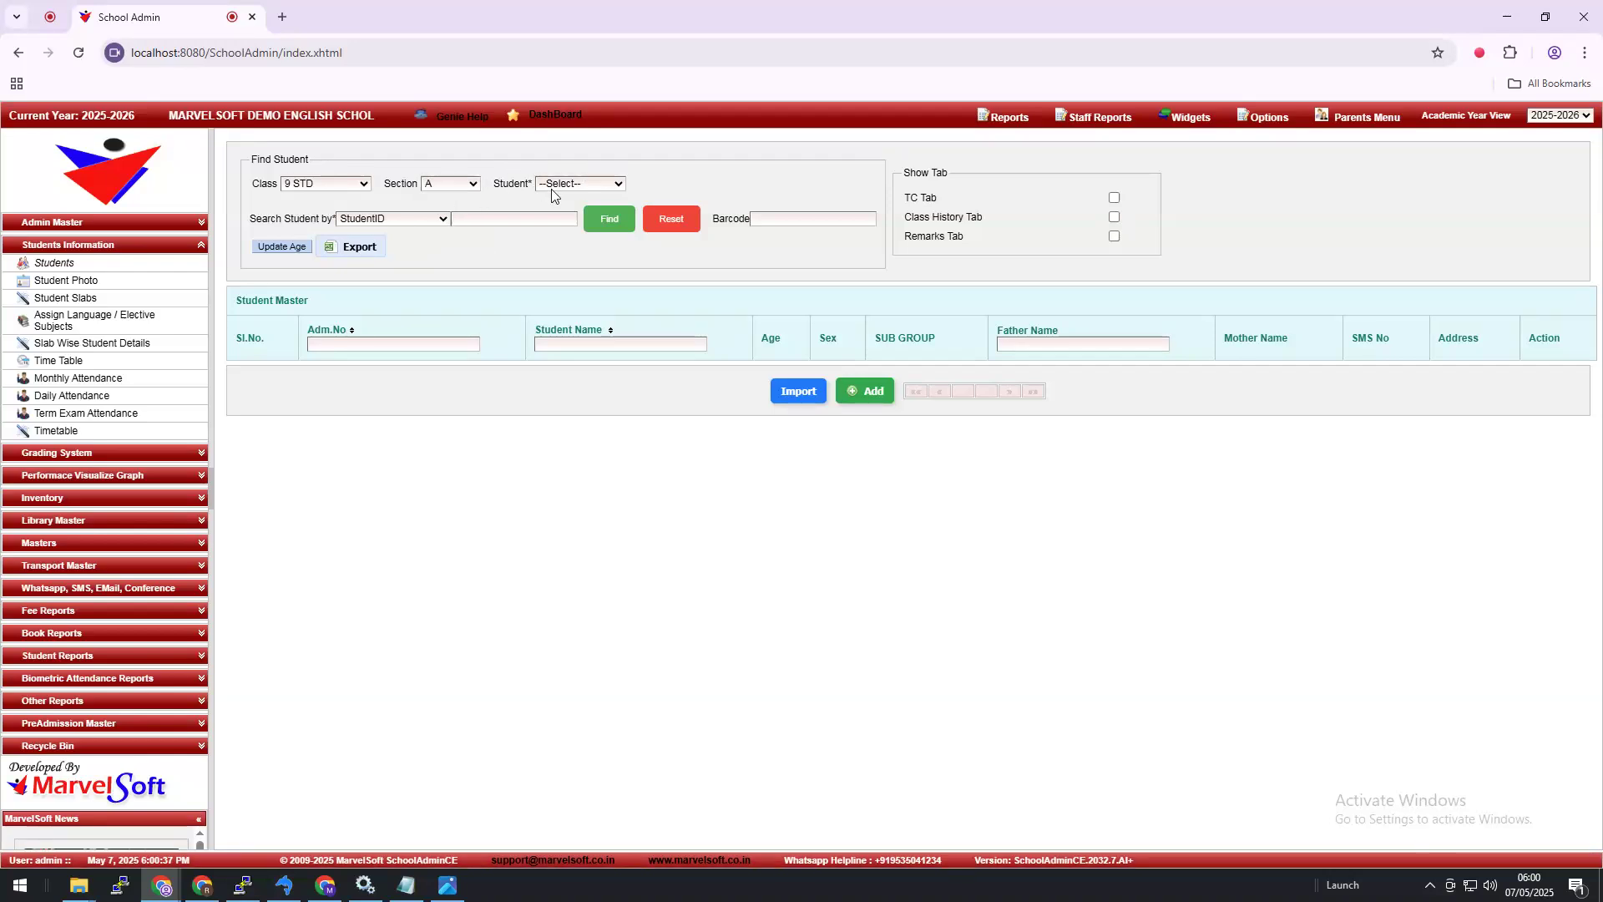
{"action": "left_click", "coordinate": [552, 188]}
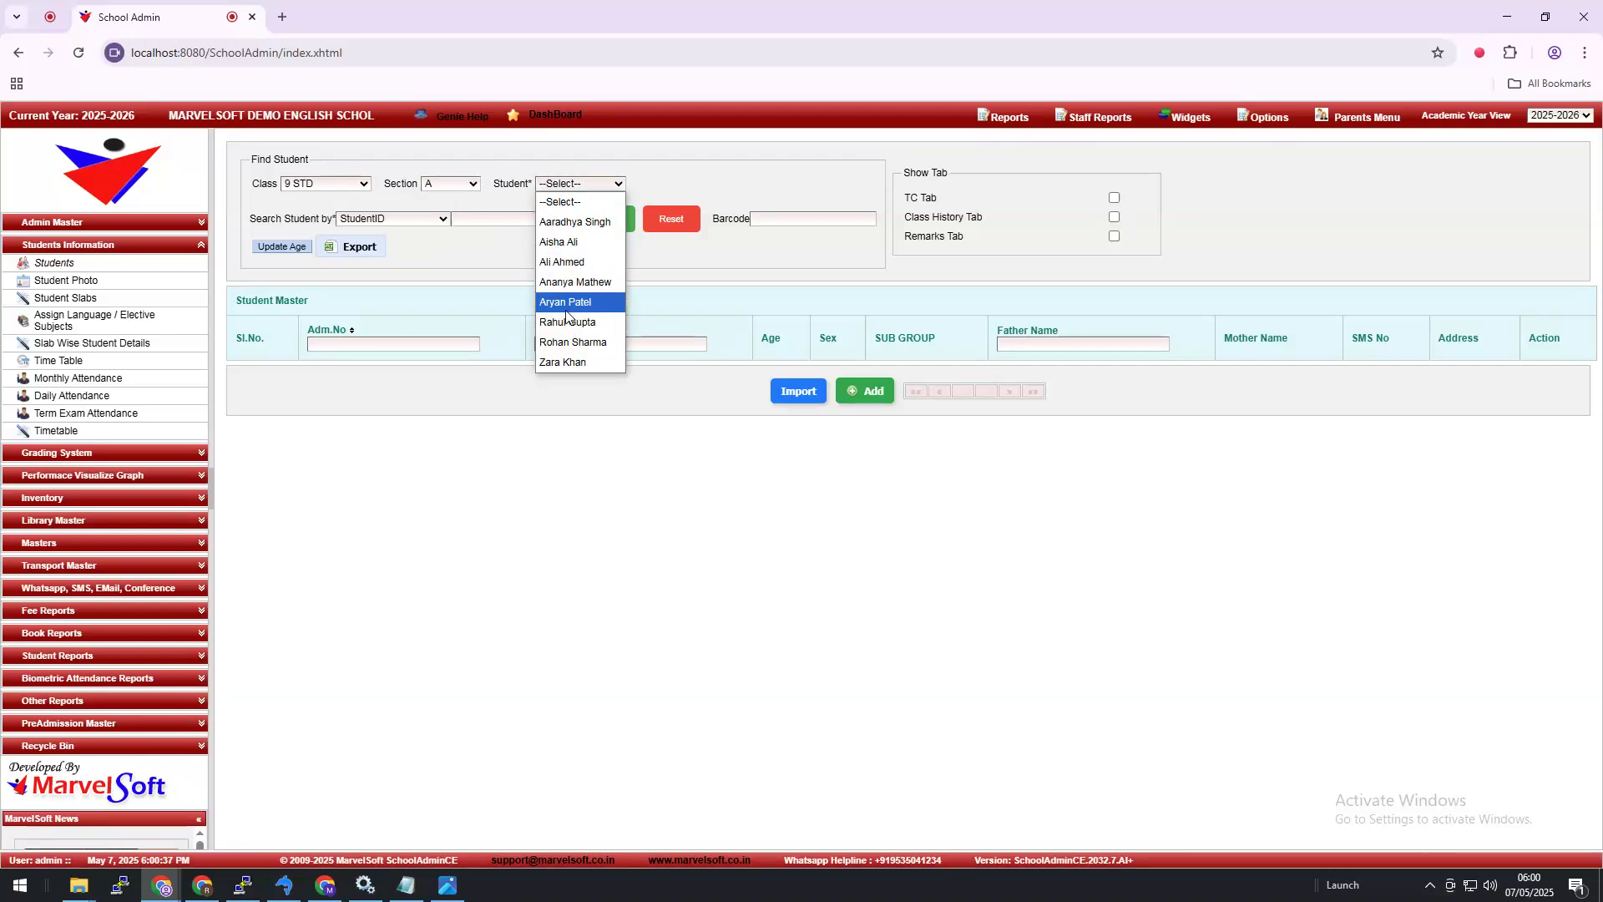
{"action": "left_click", "coordinate": [565, 282]}
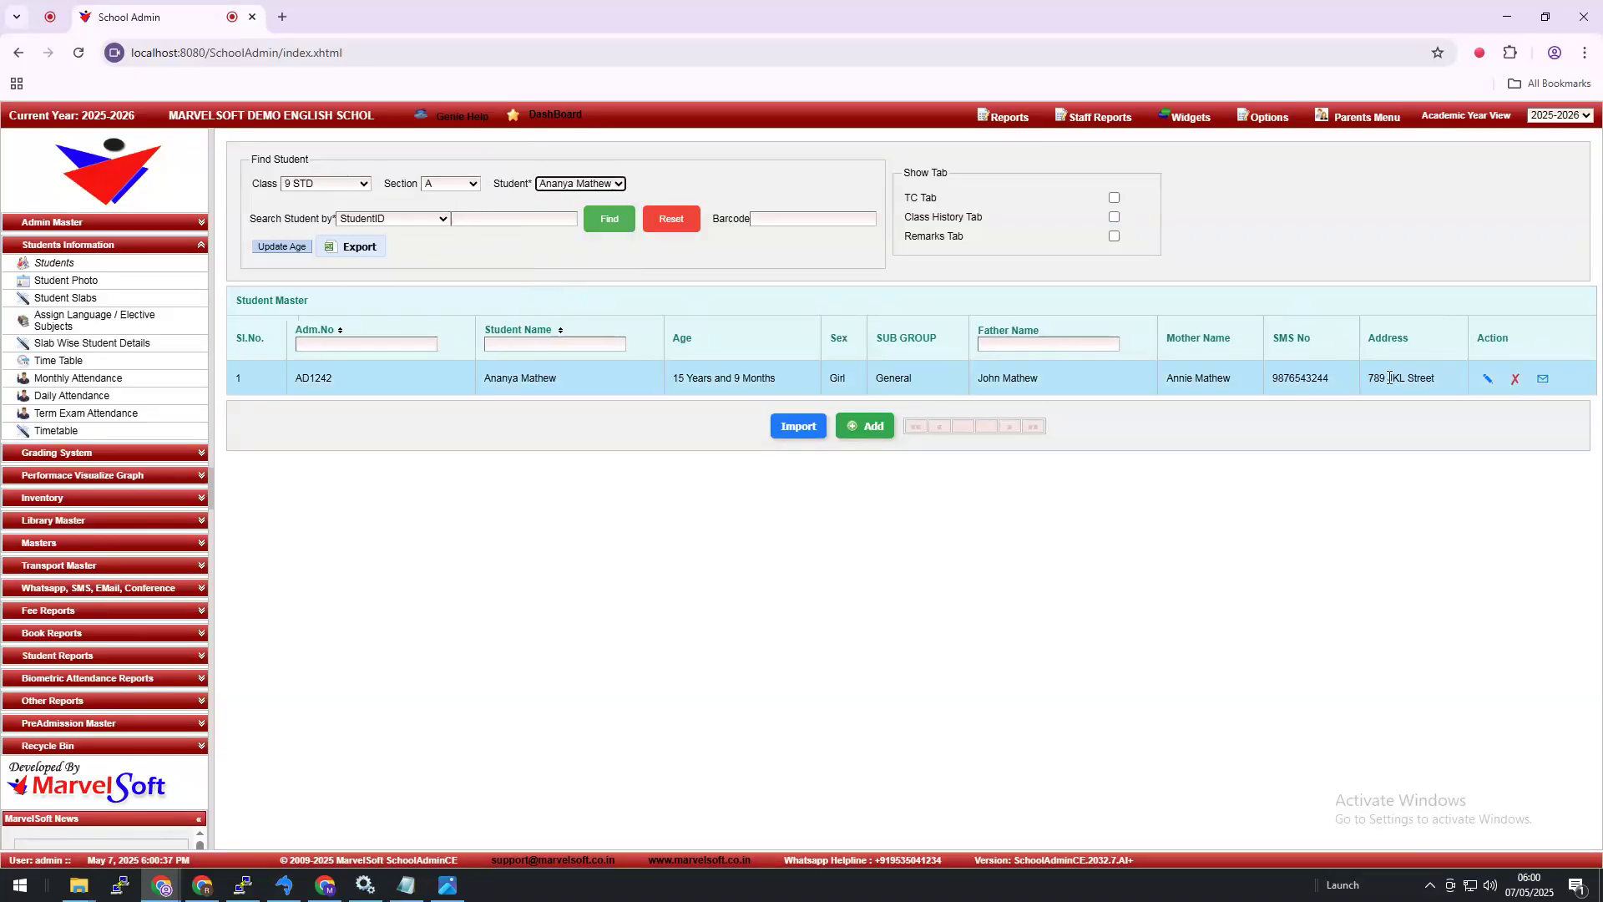
{"action": "left_click", "coordinate": [1484, 384]}
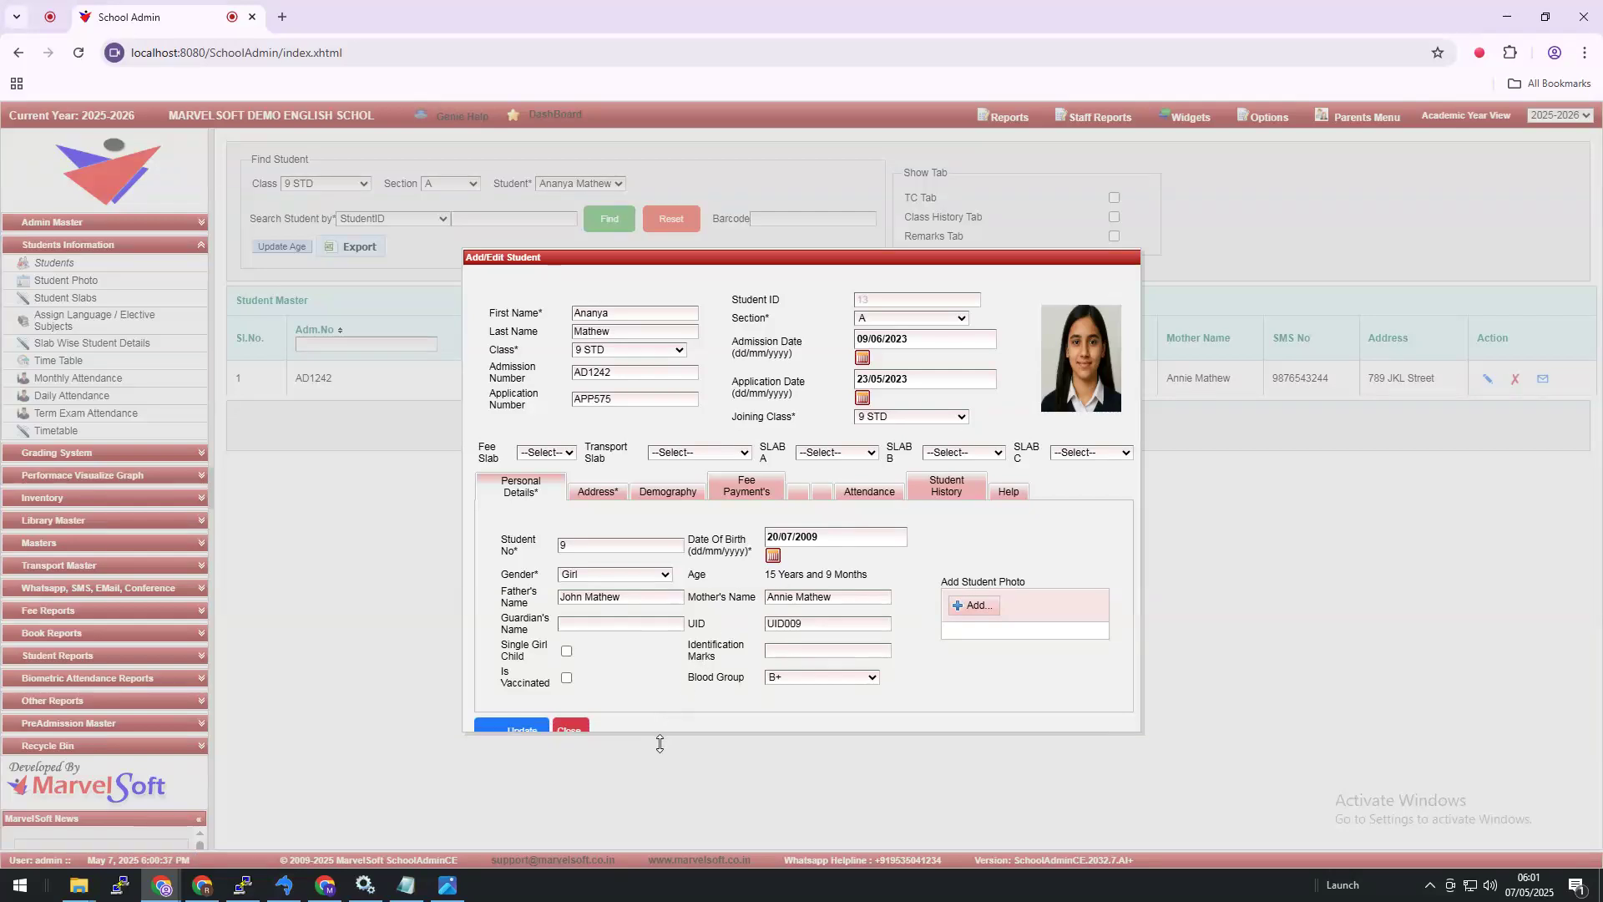
{"action": "left_click", "coordinate": [576, 737]}
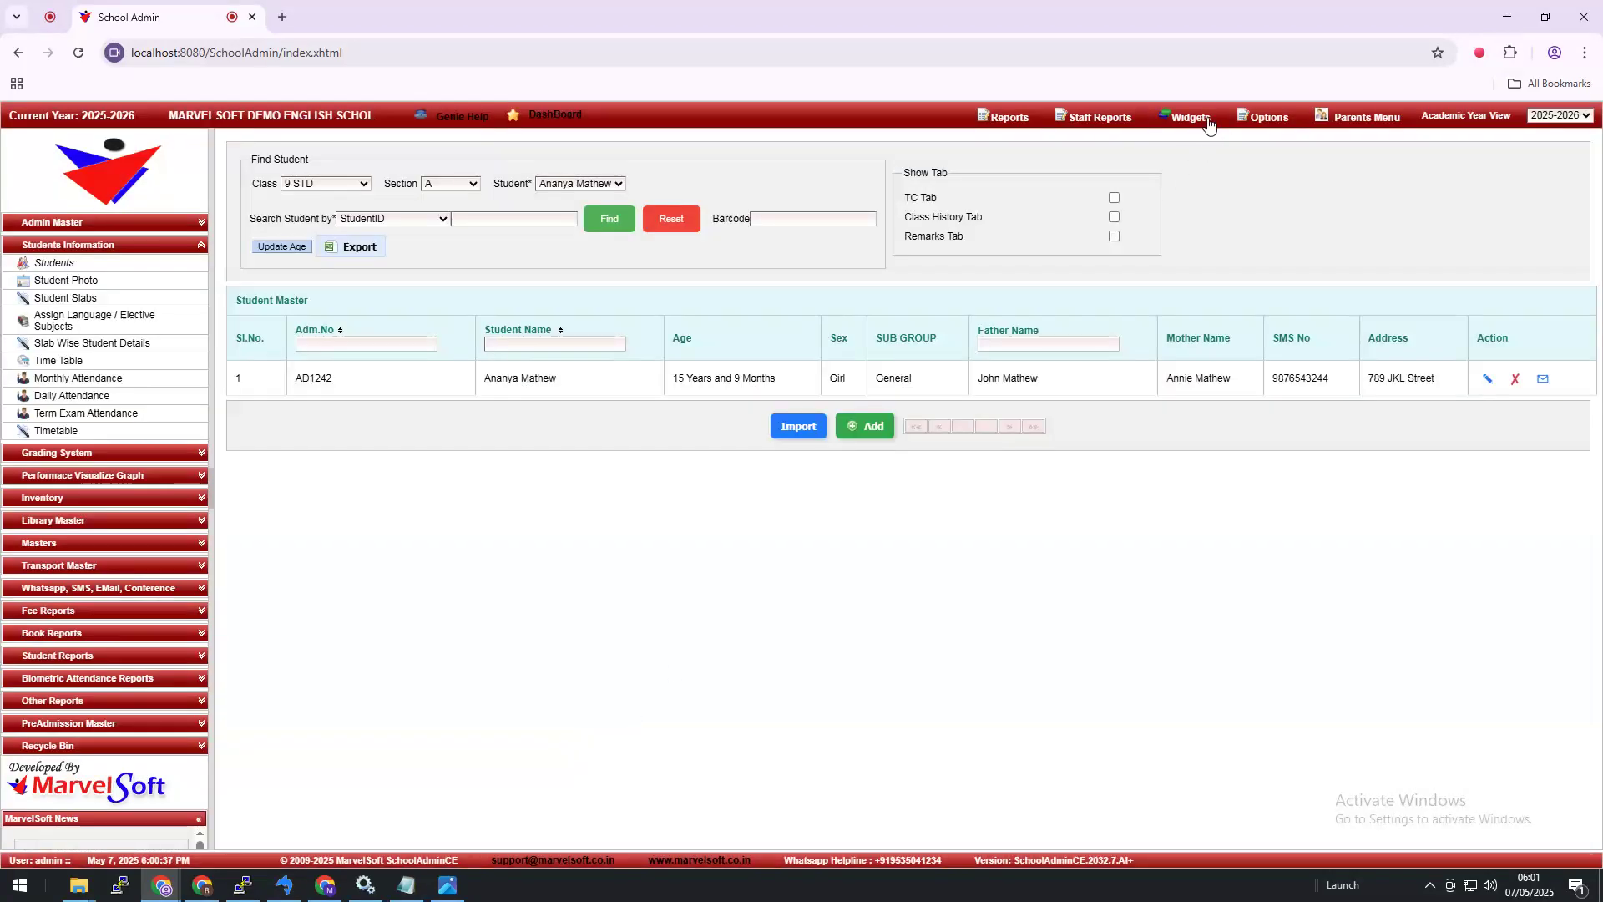
Step: Reach Chrome's Delete browsing data dialog through the History page's sidebar link
{"action": "left_click", "coordinate": [1586, 54]}
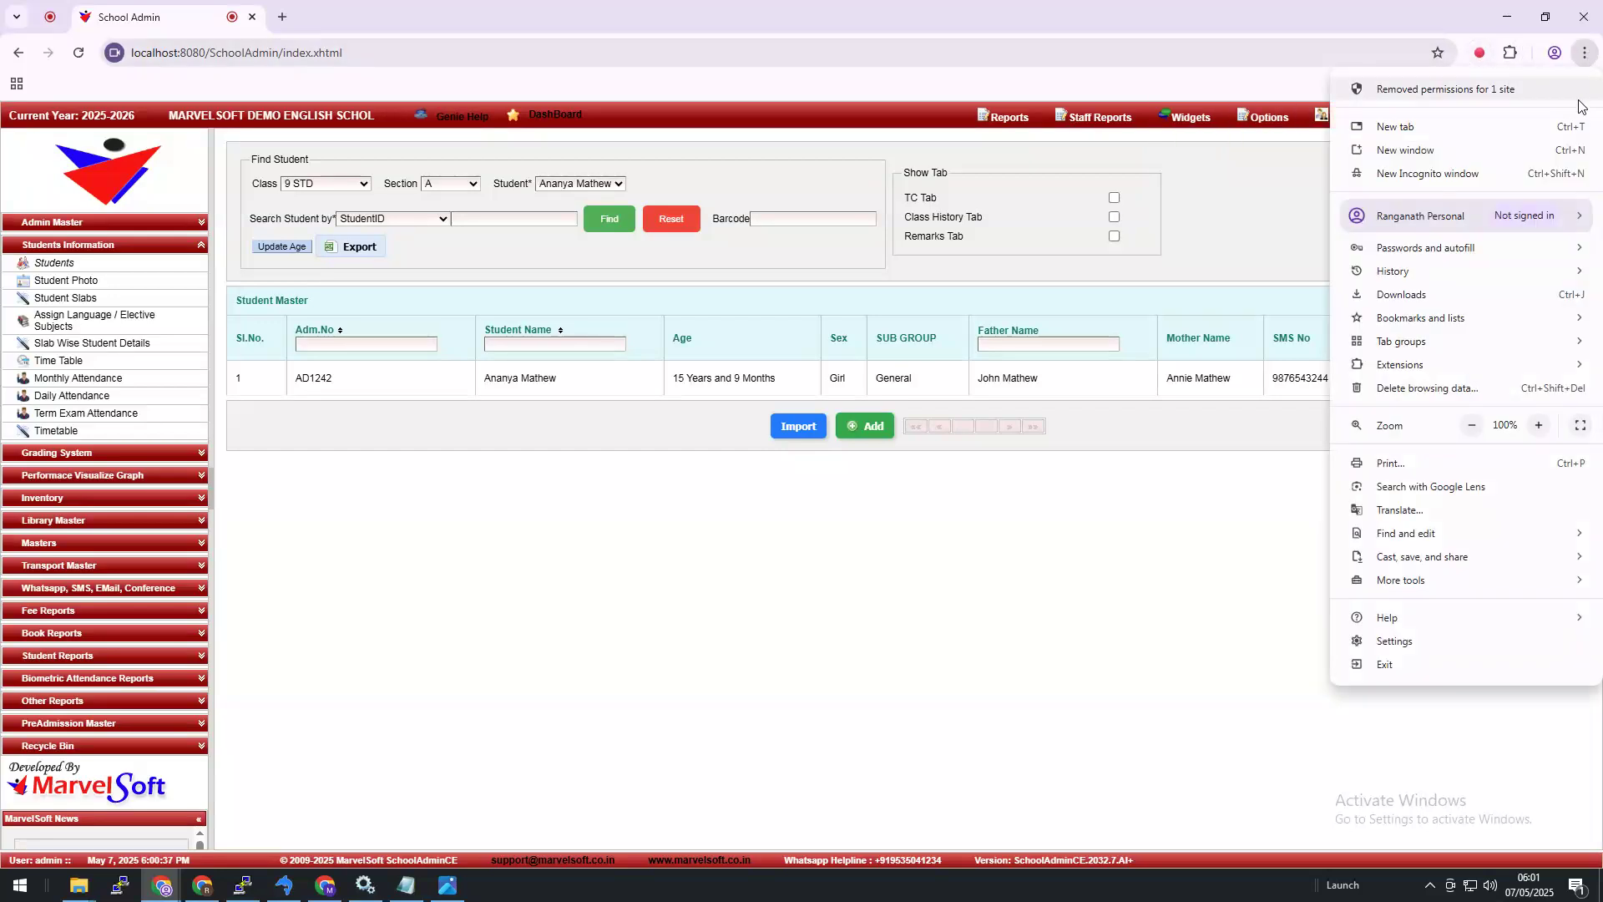
{"action": "mouse_move", "coordinate": [1491, 370]}
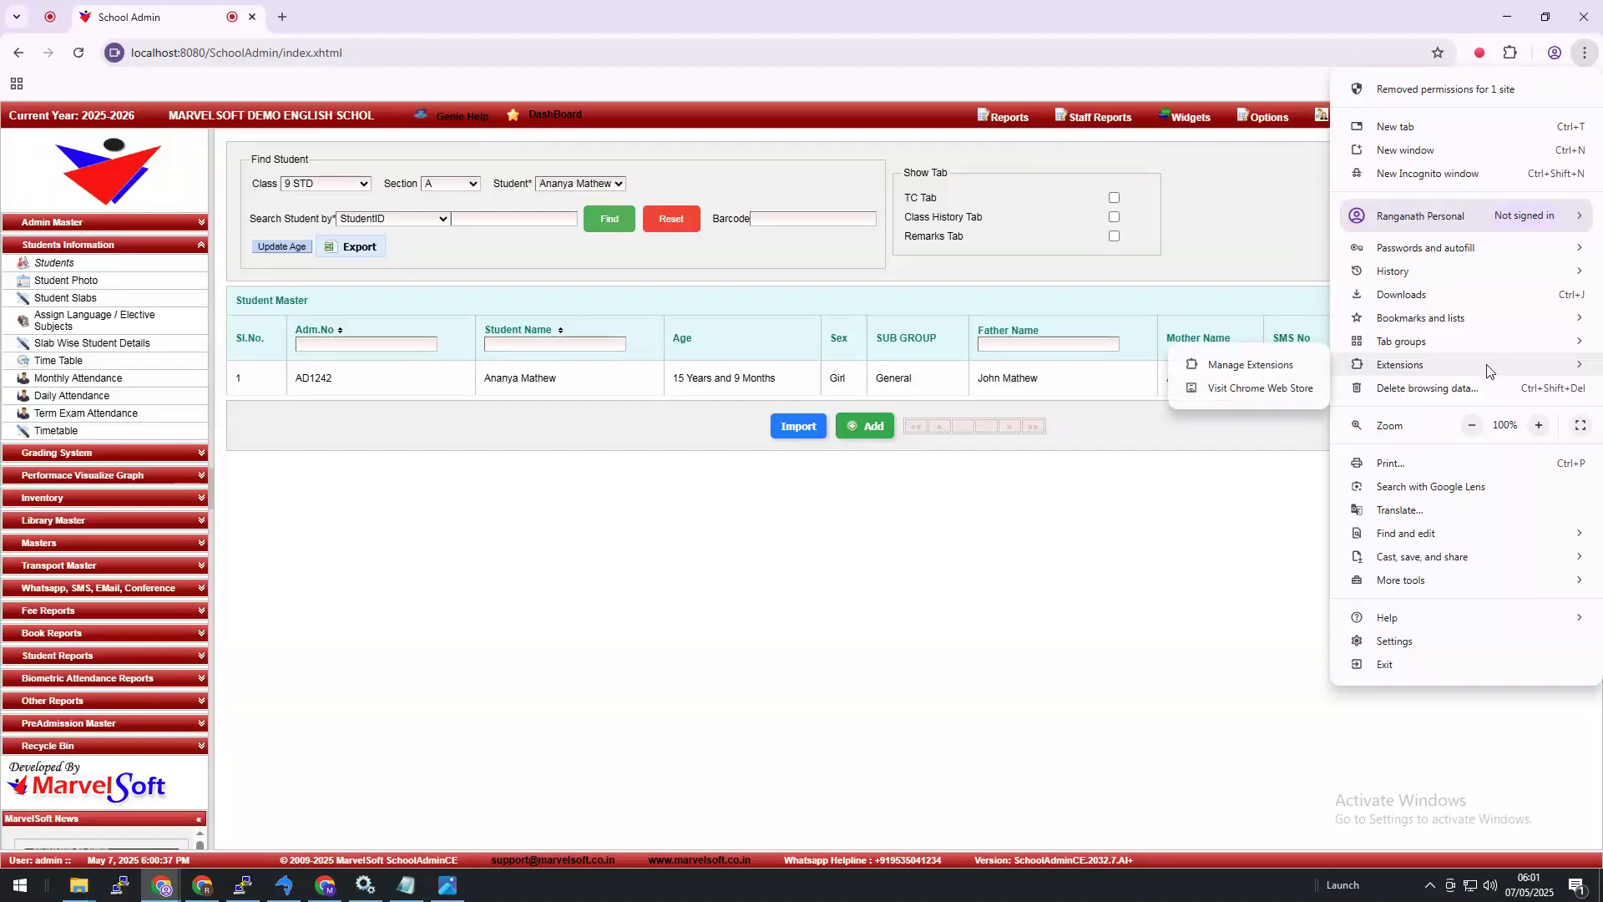
{"action": "mouse_move", "coordinate": [1434, 276]}
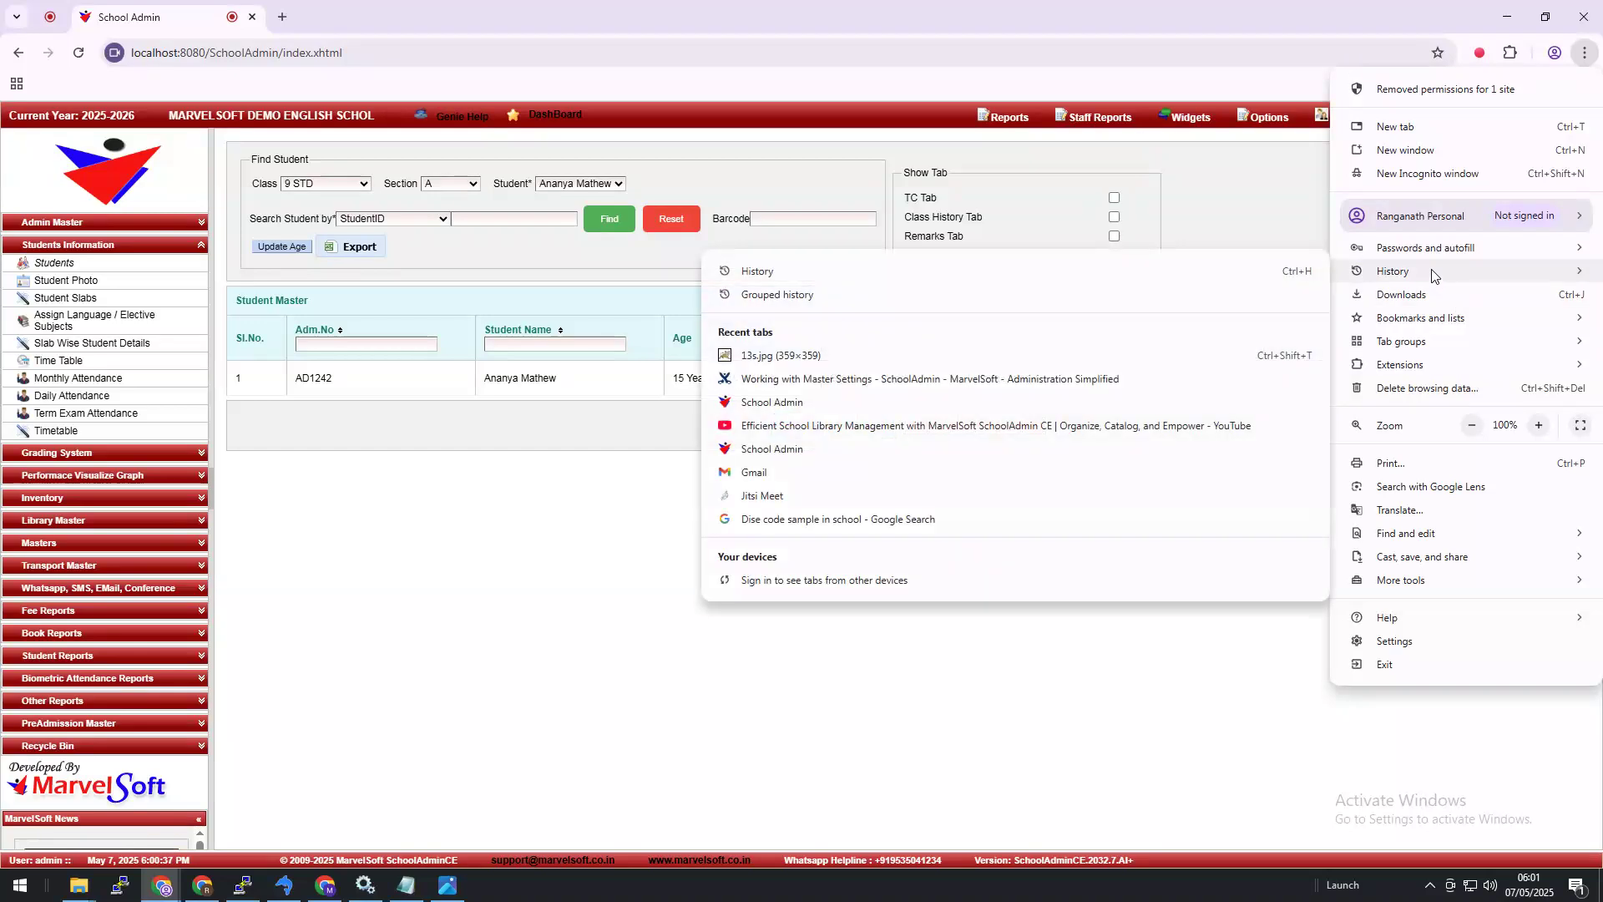
{"action": "left_click", "coordinate": [1585, 52]}
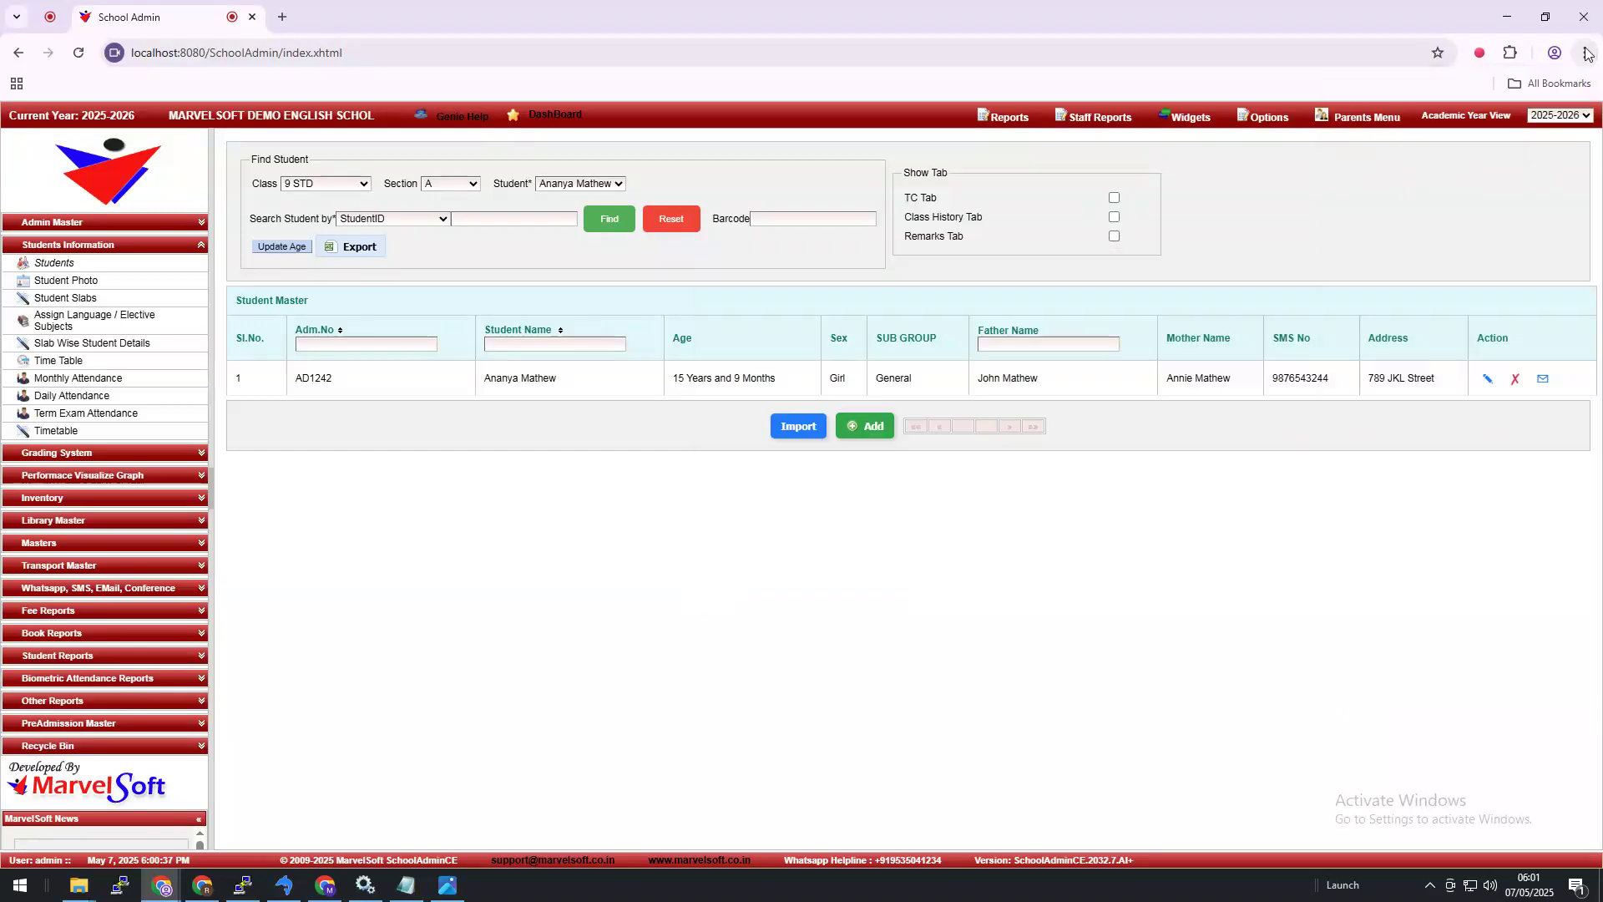
{"action": "left_click", "coordinate": [1585, 52]}
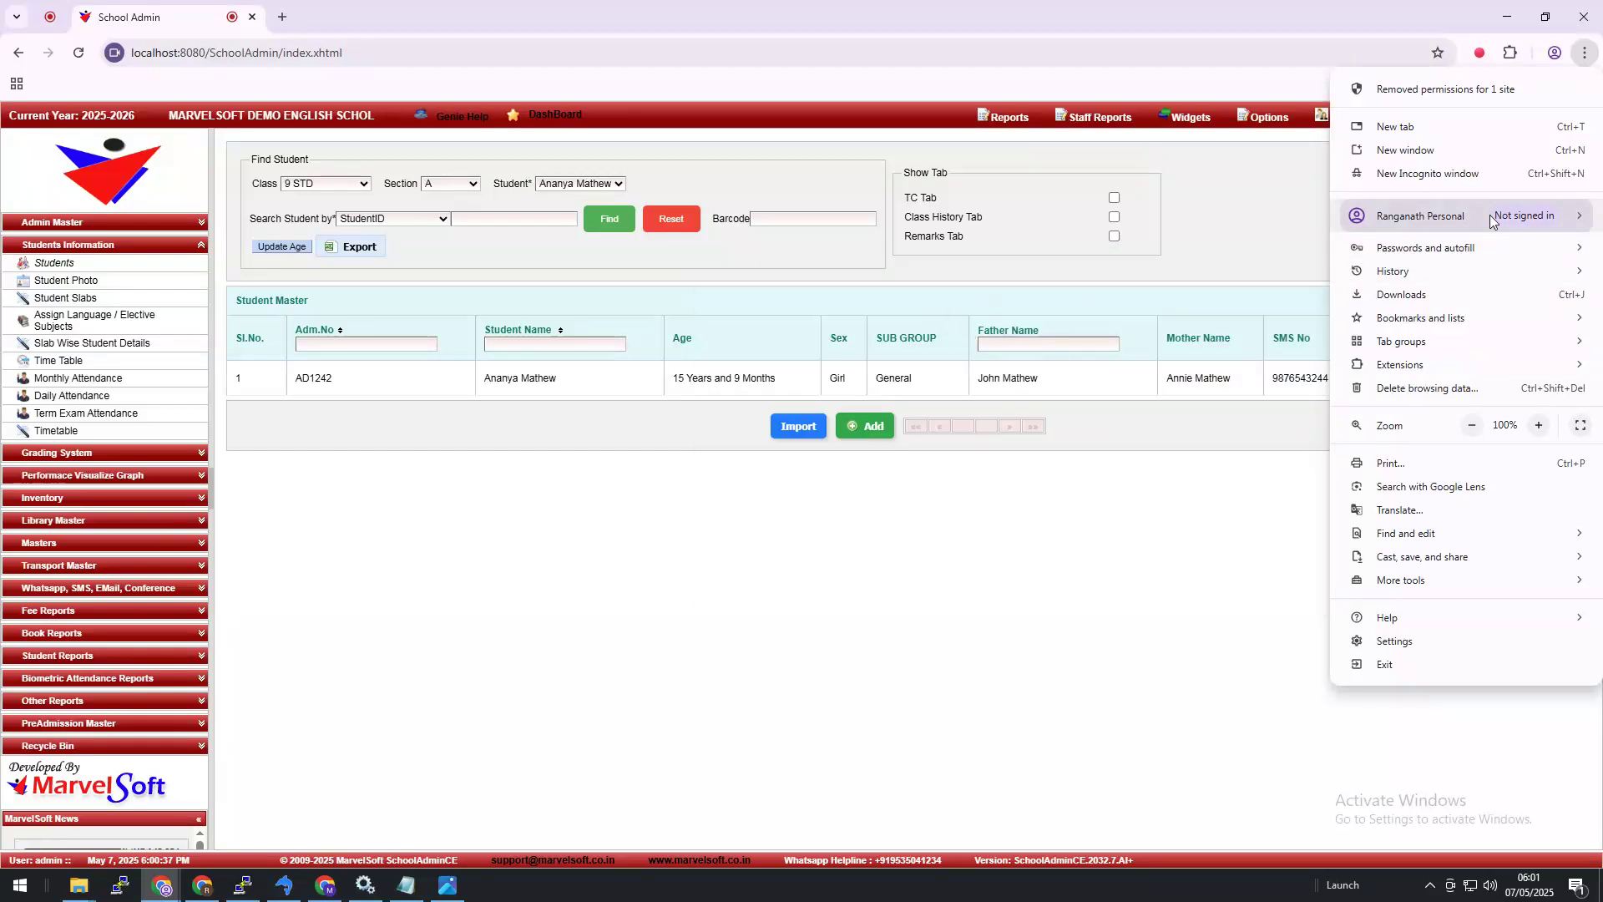
{"action": "mouse_move", "coordinate": [1410, 272]}
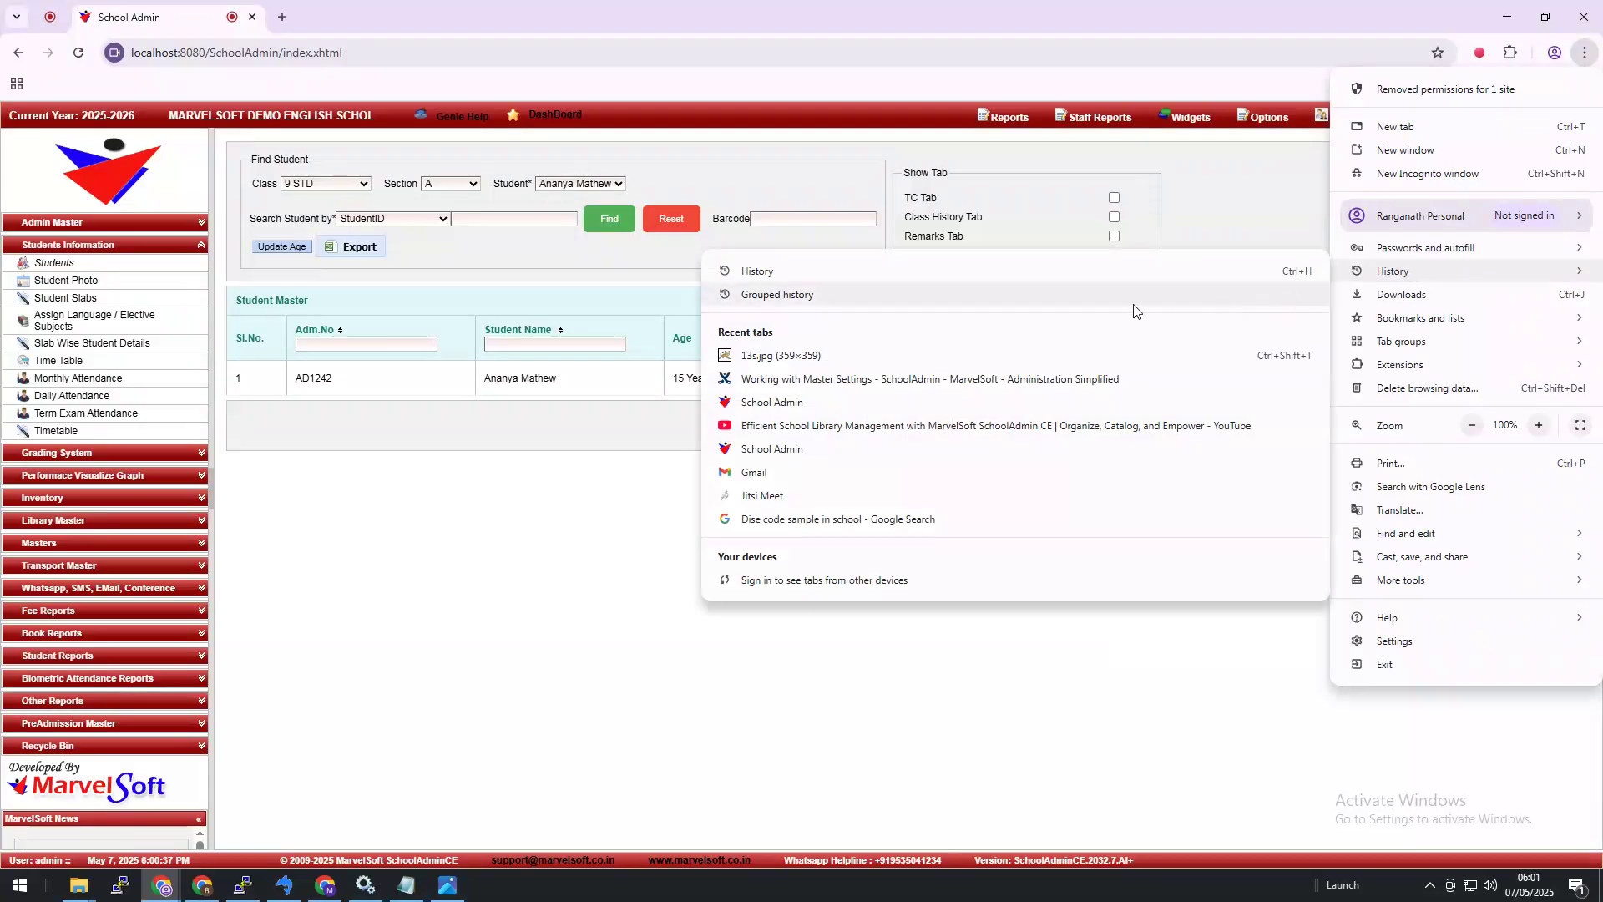
{"action": "left_click", "coordinate": [881, 277]}
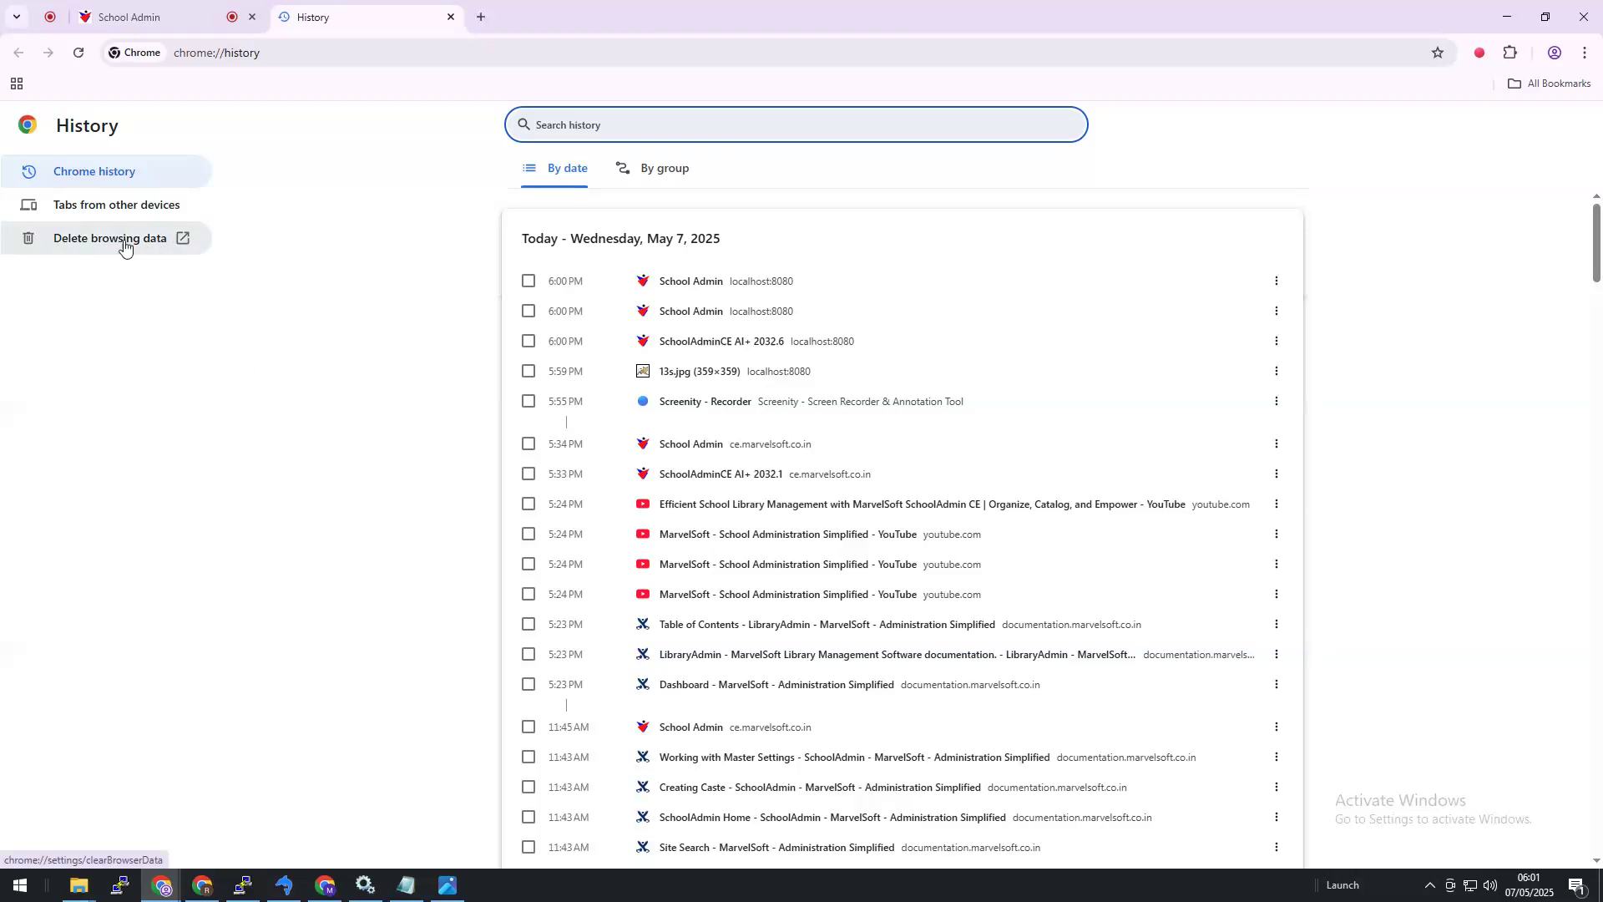
{"action": "left_click", "coordinate": [123, 238]}
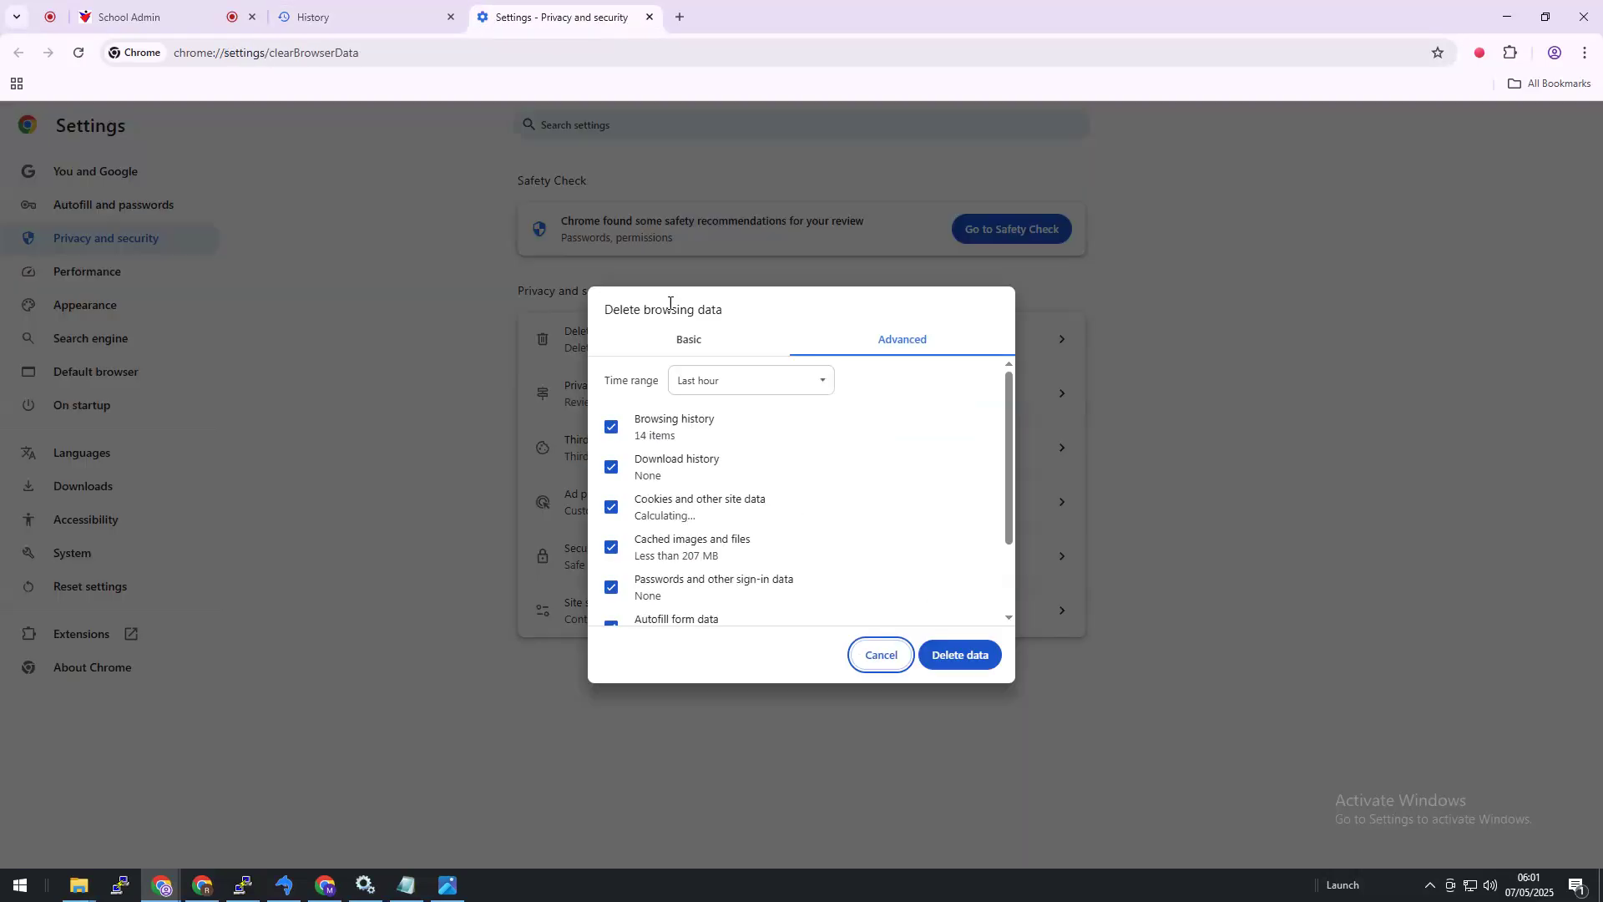
Step: Delete only all-time cached images and files, keeping history, cookies, passwords, autofill and site settings
{"action": "left_click", "coordinate": [761, 381]}
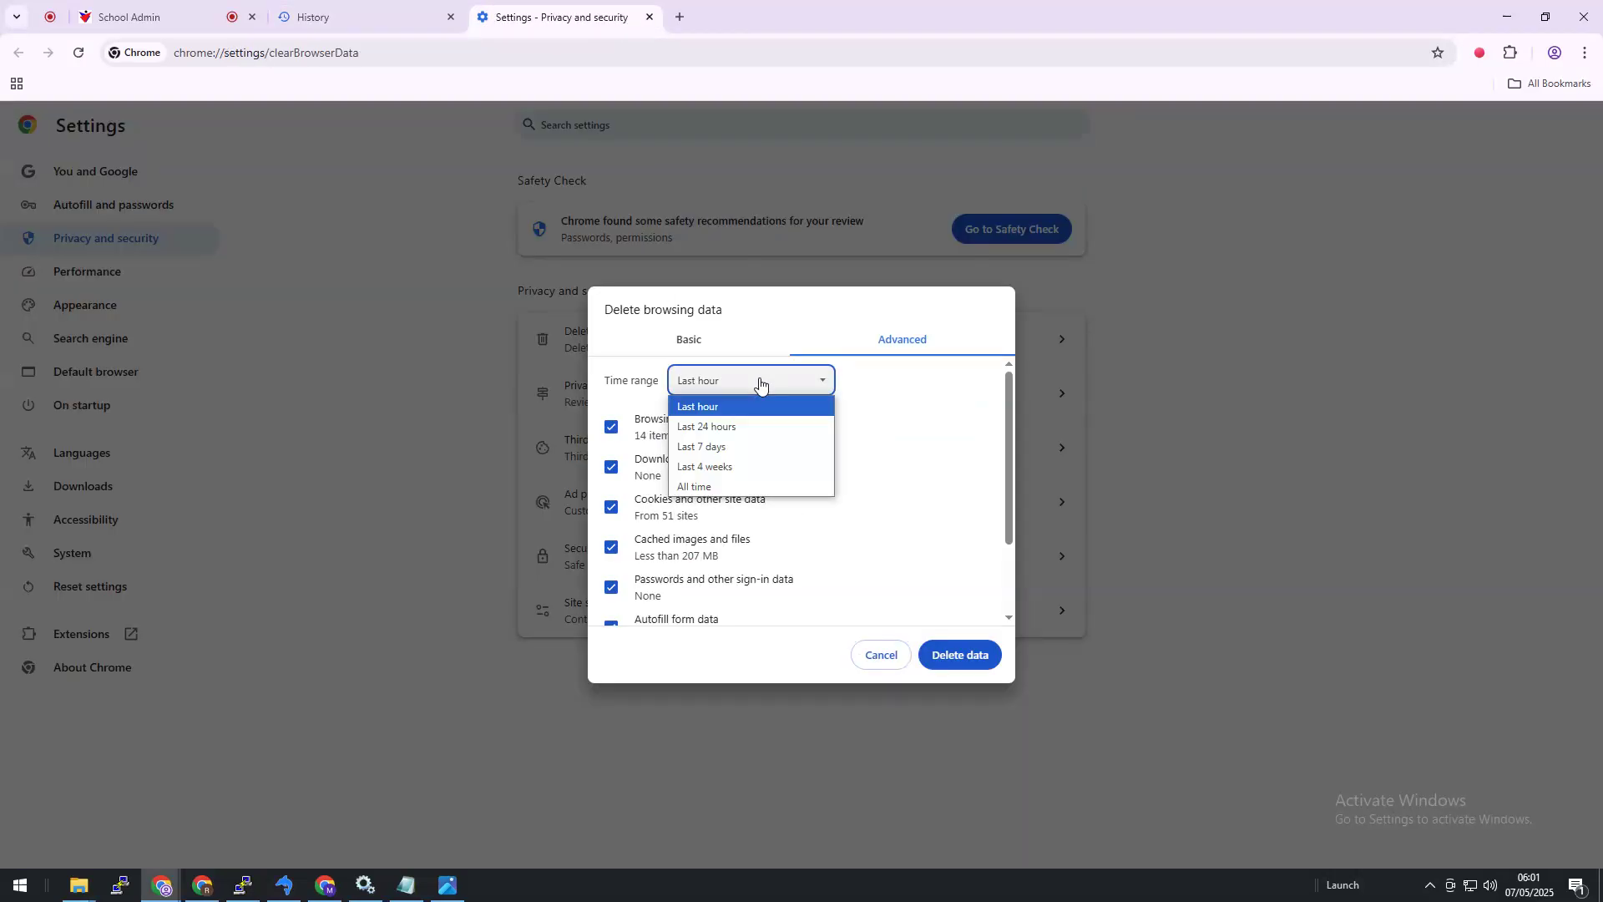
{"action": "left_click", "coordinate": [763, 487]}
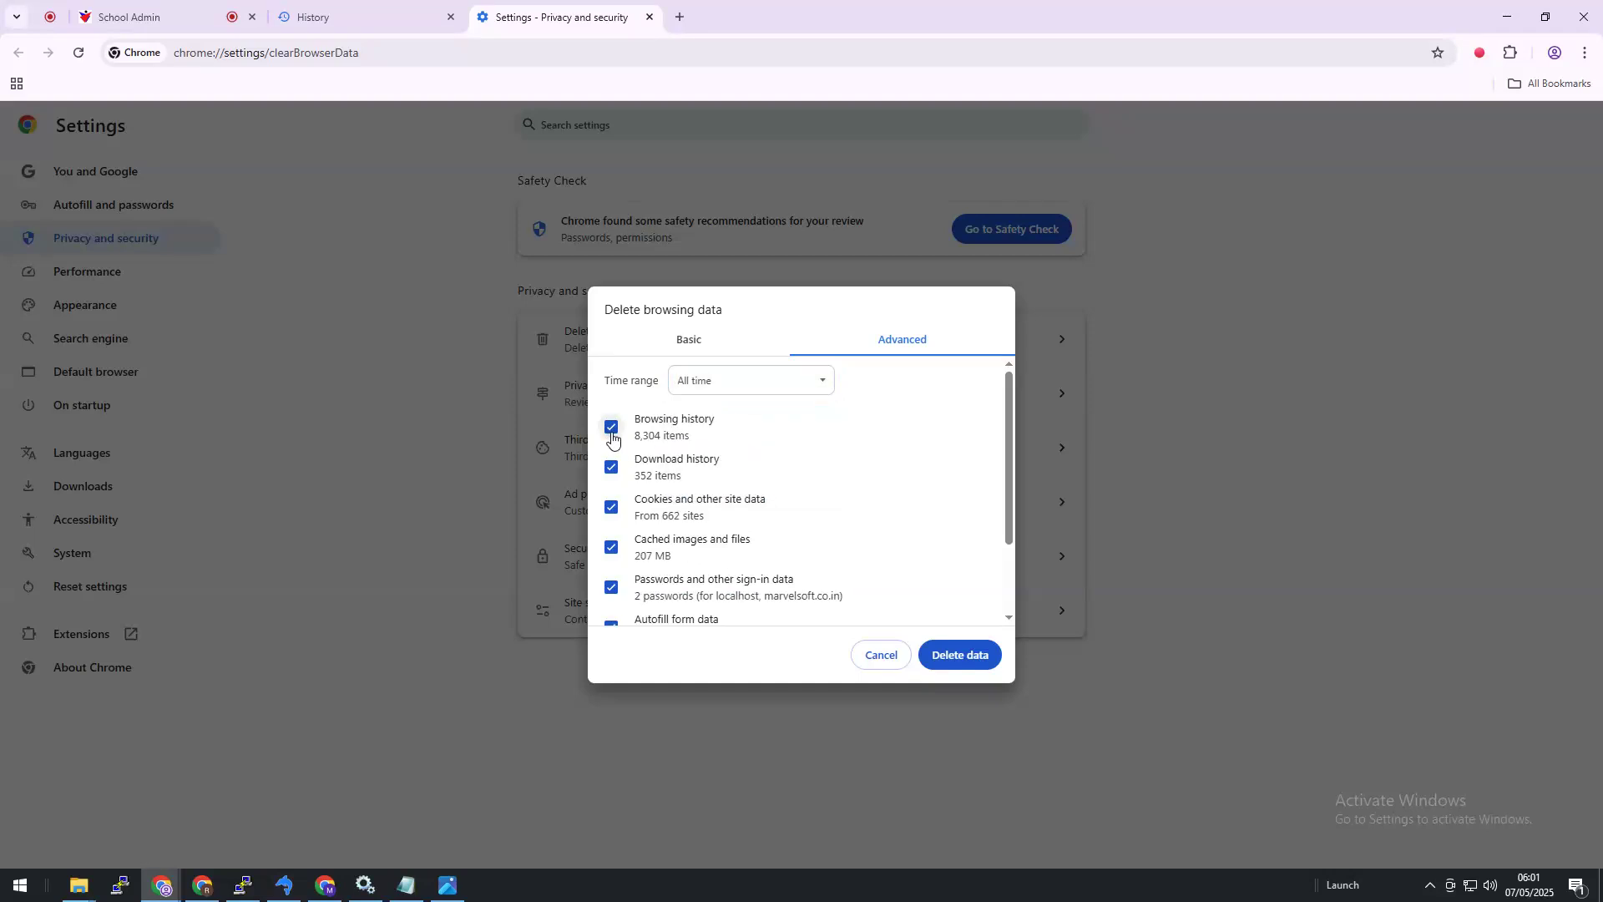
{"action": "left_click", "coordinate": [611, 428]}
{"action": "left_click", "coordinate": [611, 467]}
{"action": "left_click", "coordinate": [610, 511]}
{"action": "left_click", "coordinate": [612, 589]}
{"action": "scroll", "coordinate": [618, 589], "scroll_direction": "down", "scroll_amount": 2}
{"action": "left_click", "coordinate": [615, 535]}
{"action": "left_click", "coordinate": [612, 565]}
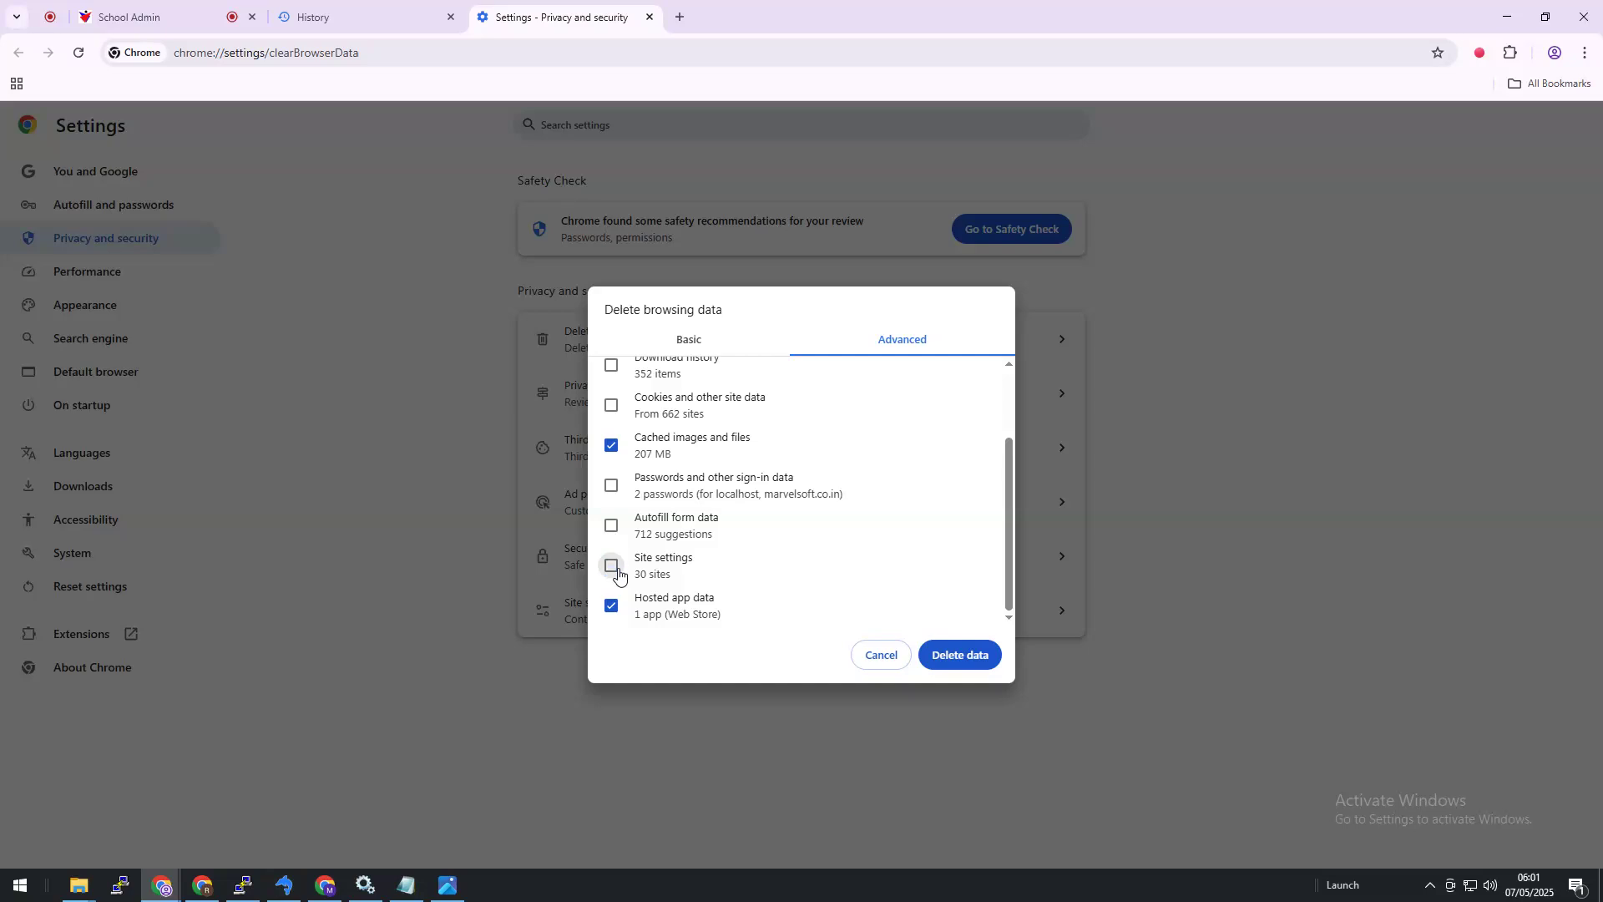
{"action": "left_click", "coordinate": [612, 606]}
{"action": "scroll", "coordinate": [681, 578], "scroll_direction": "up", "scroll_amount": 2}
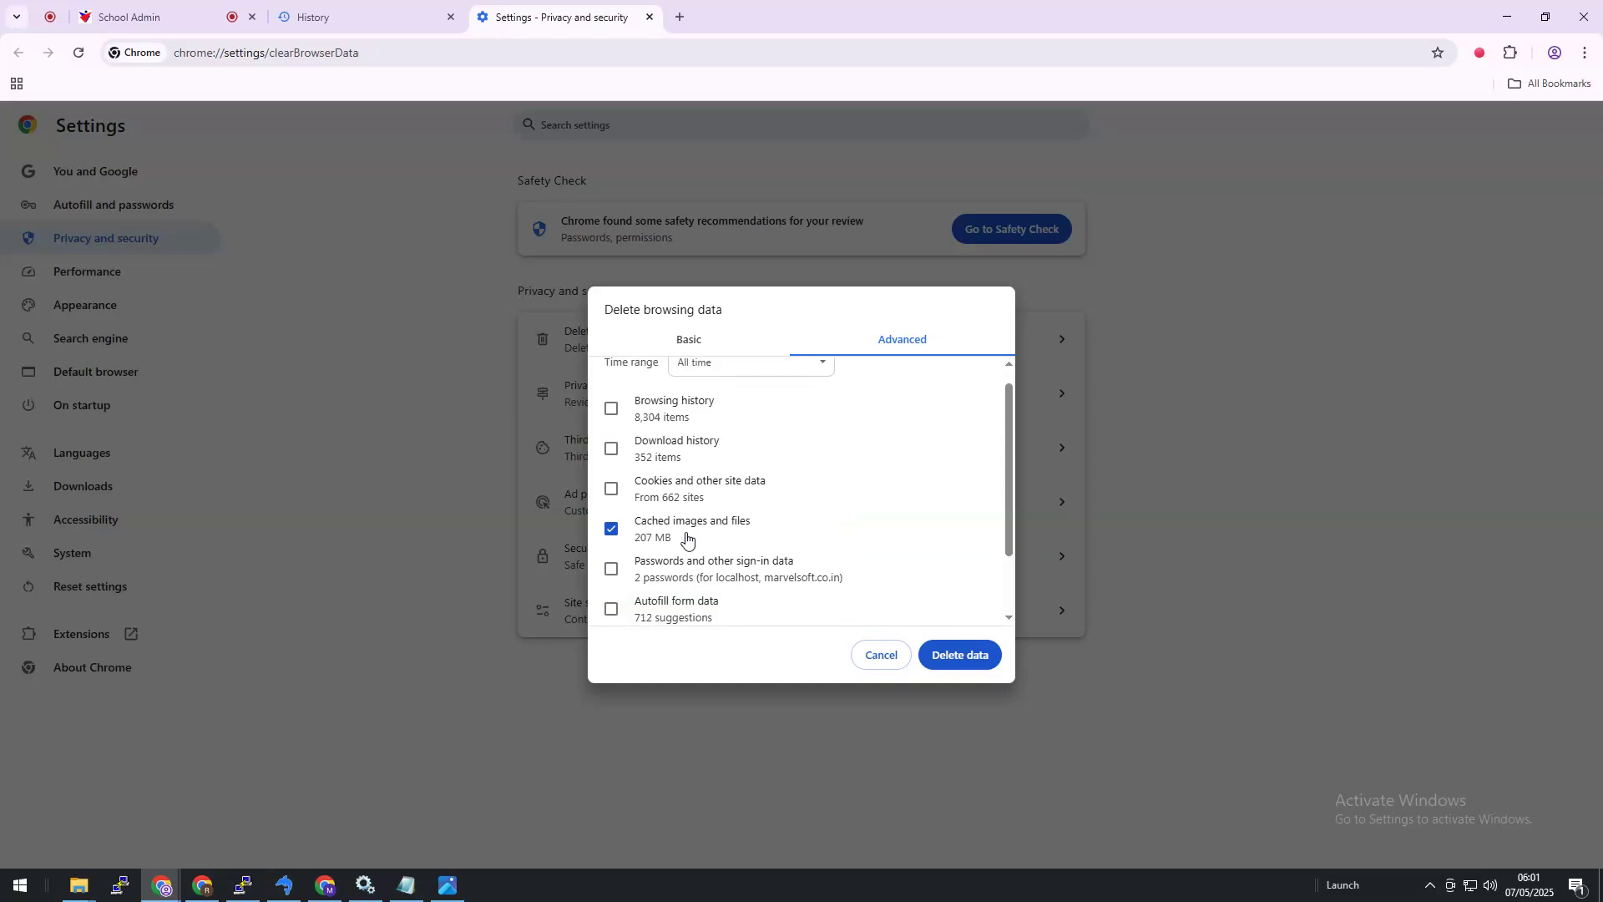
{"action": "left_click", "coordinate": [973, 656]}
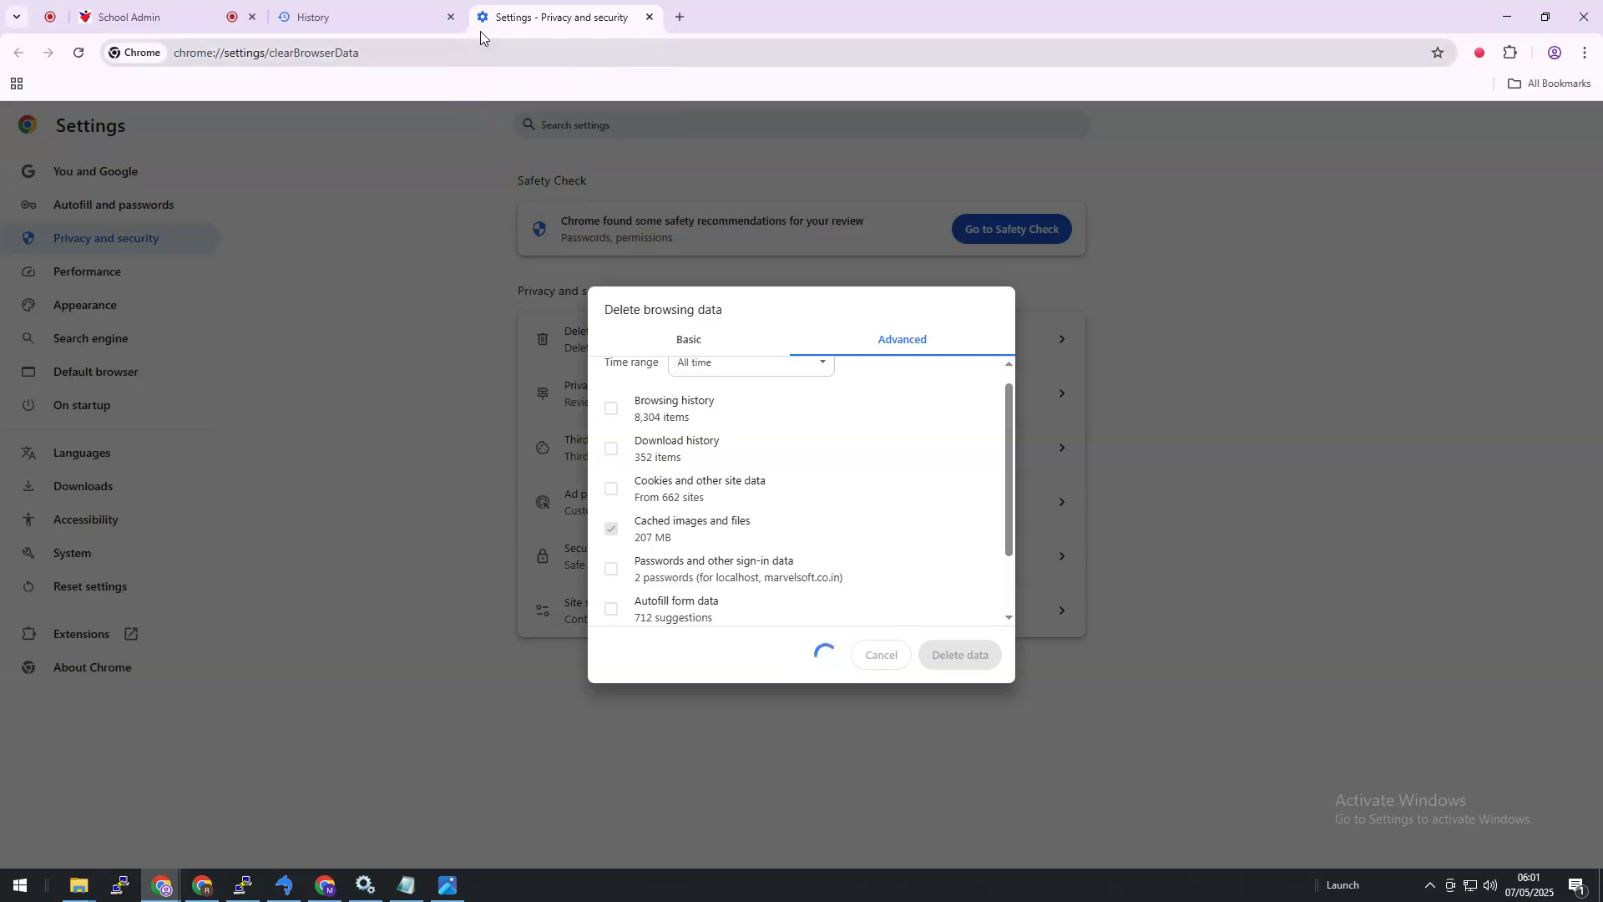
Step: Back in the School Admin tab, expand Admin Master in the left menu
{"action": "left_click", "coordinate": [134, 8]}
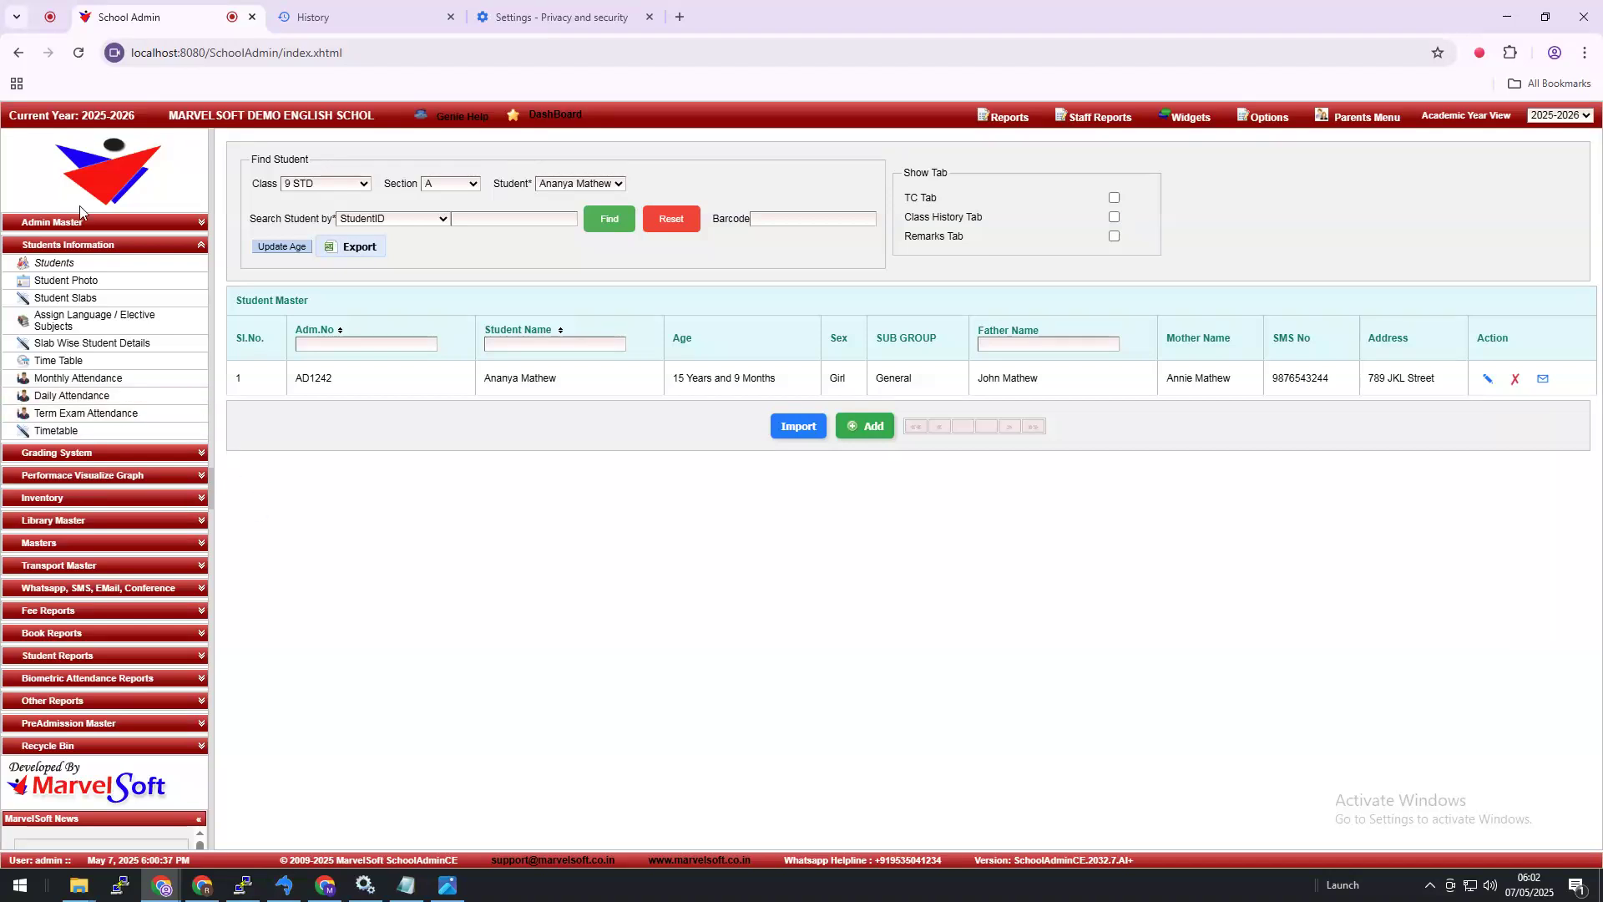
{"action": "left_click", "coordinate": [88, 226]}
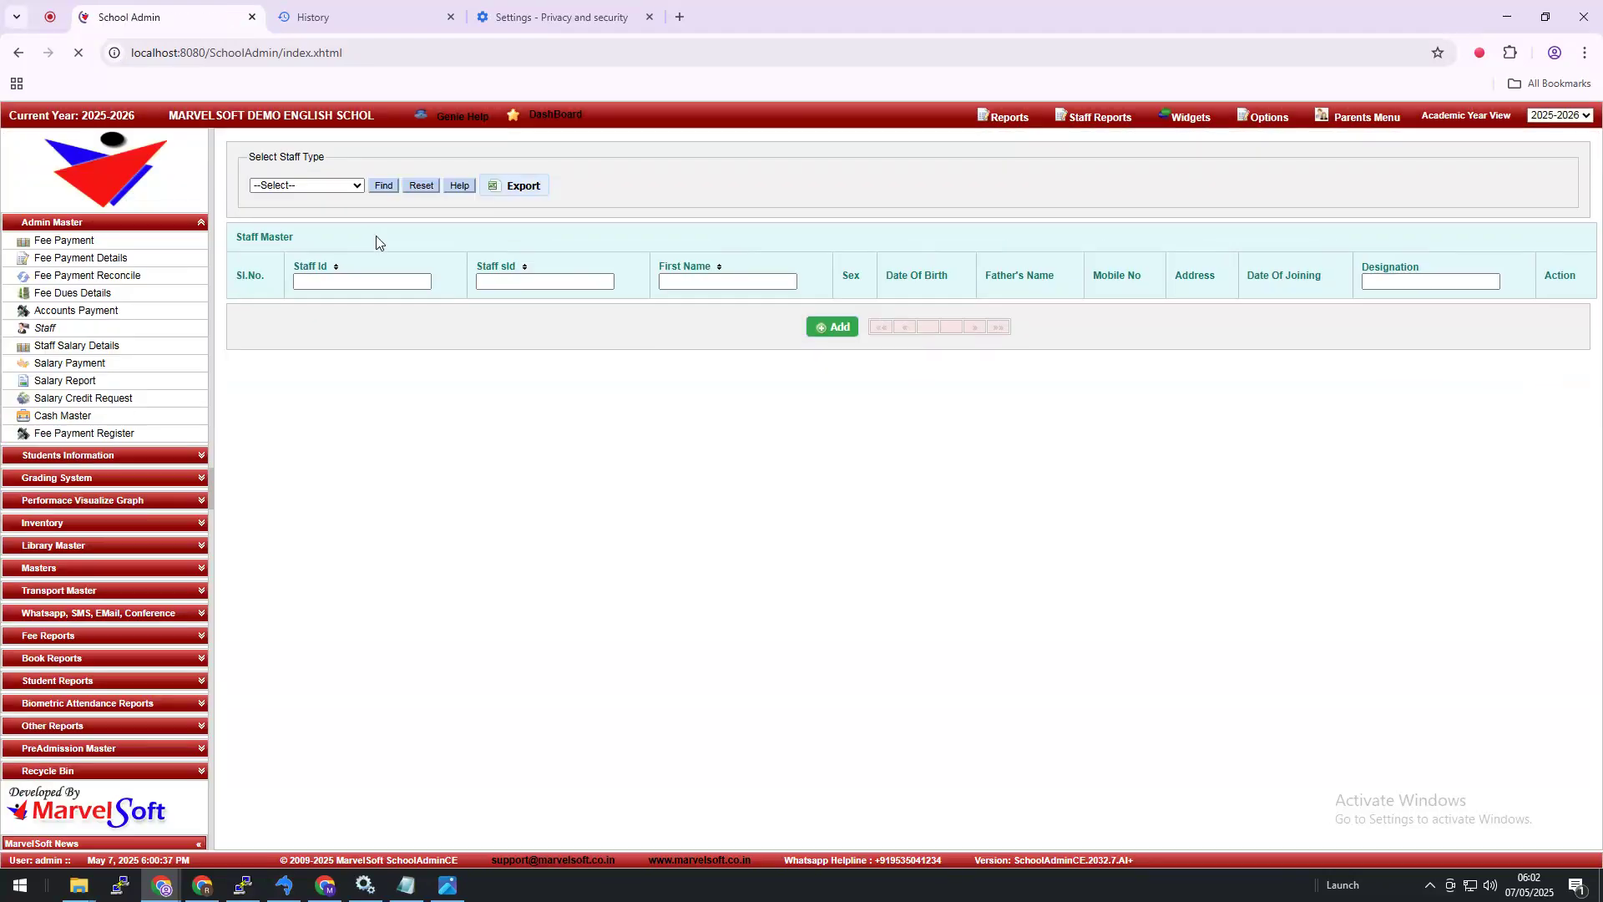
Step: Filter Staff Master by ALL staff types and open the first headmaster's edit form
{"action": "left_click", "coordinate": [338, 191]}
{"action": "left_click", "coordinate": [291, 397]}
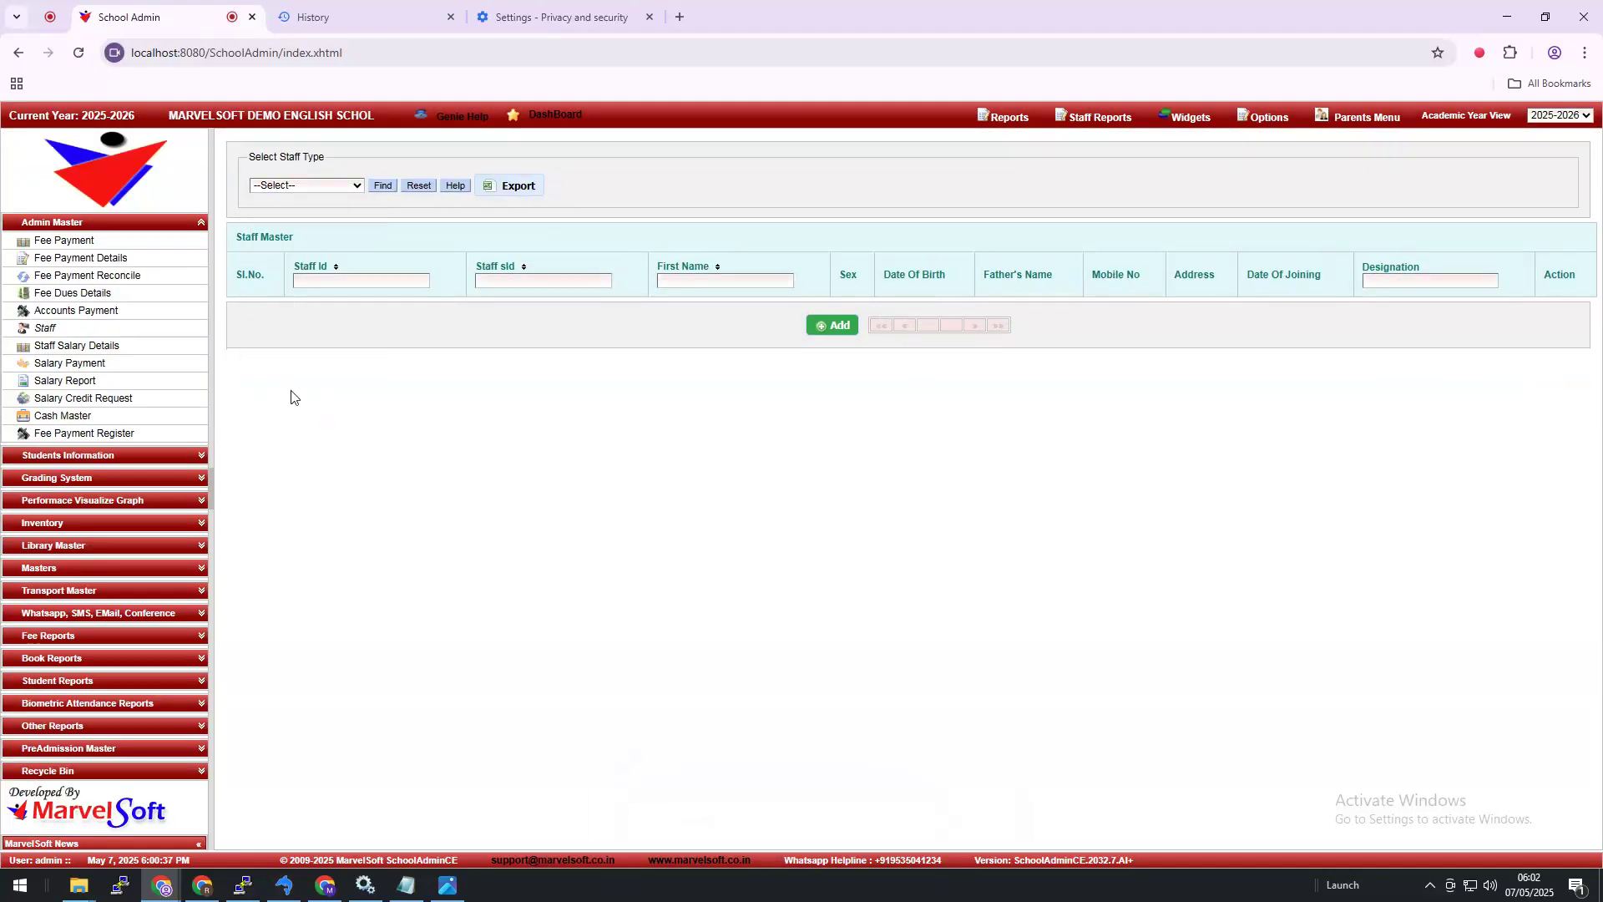
{"action": "left_click", "coordinate": [298, 185]}
{"action": "scroll", "coordinate": [319, 326], "scroll_direction": "down", "scroll_amount": 2}
{"action": "left_click", "coordinate": [314, 582]}
{"action": "left_click", "coordinate": [383, 189]}
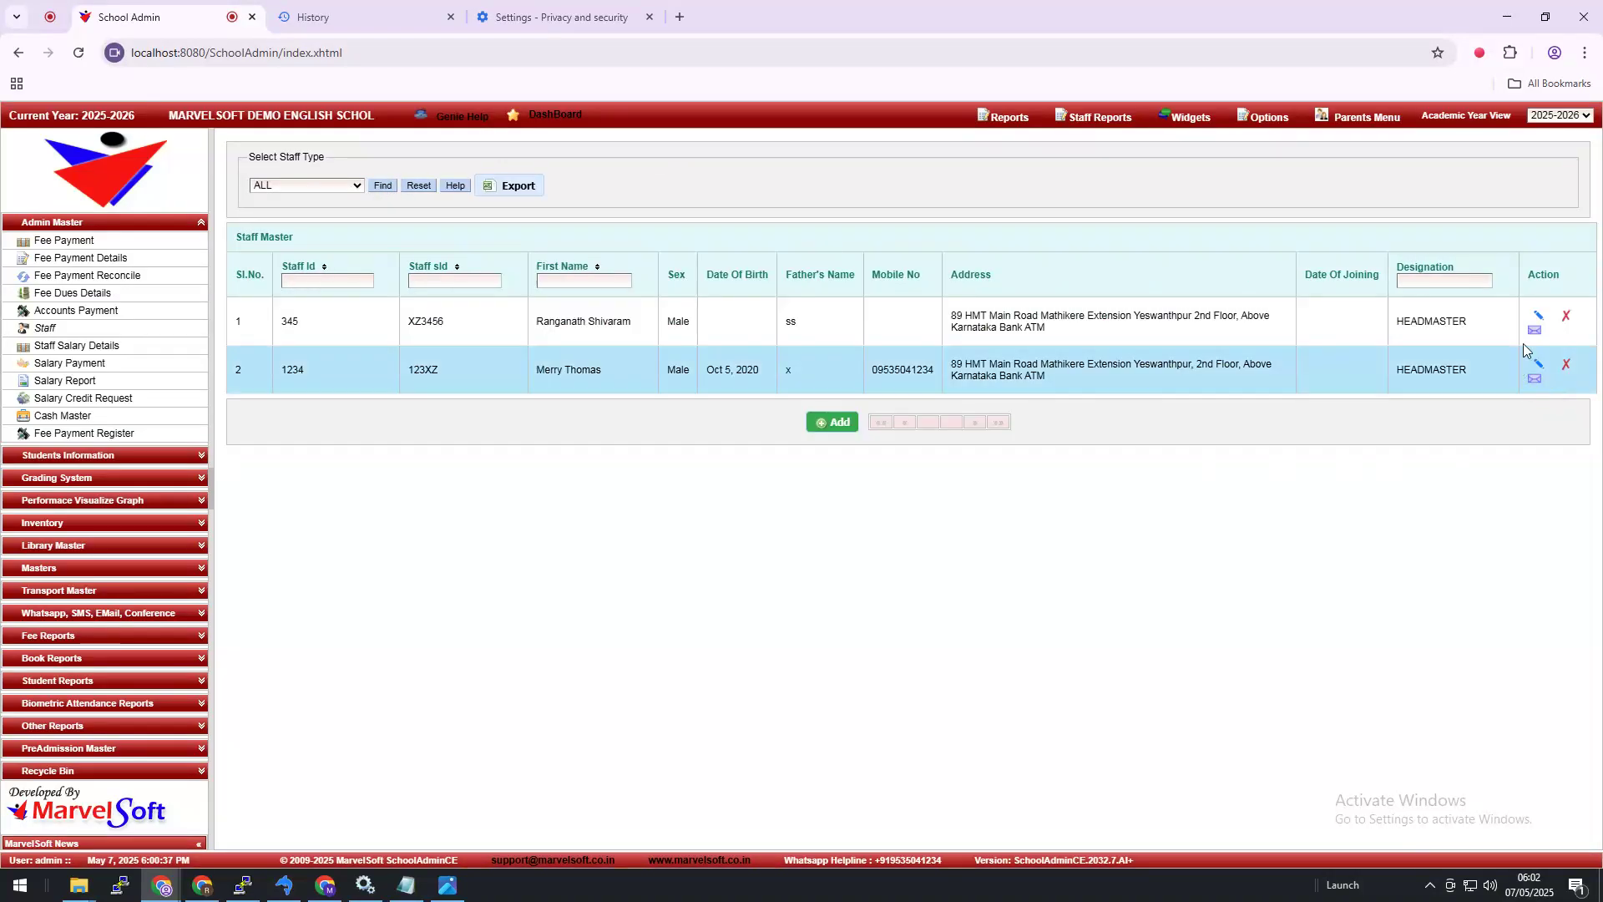
{"action": "left_click", "coordinate": [1539, 322]}
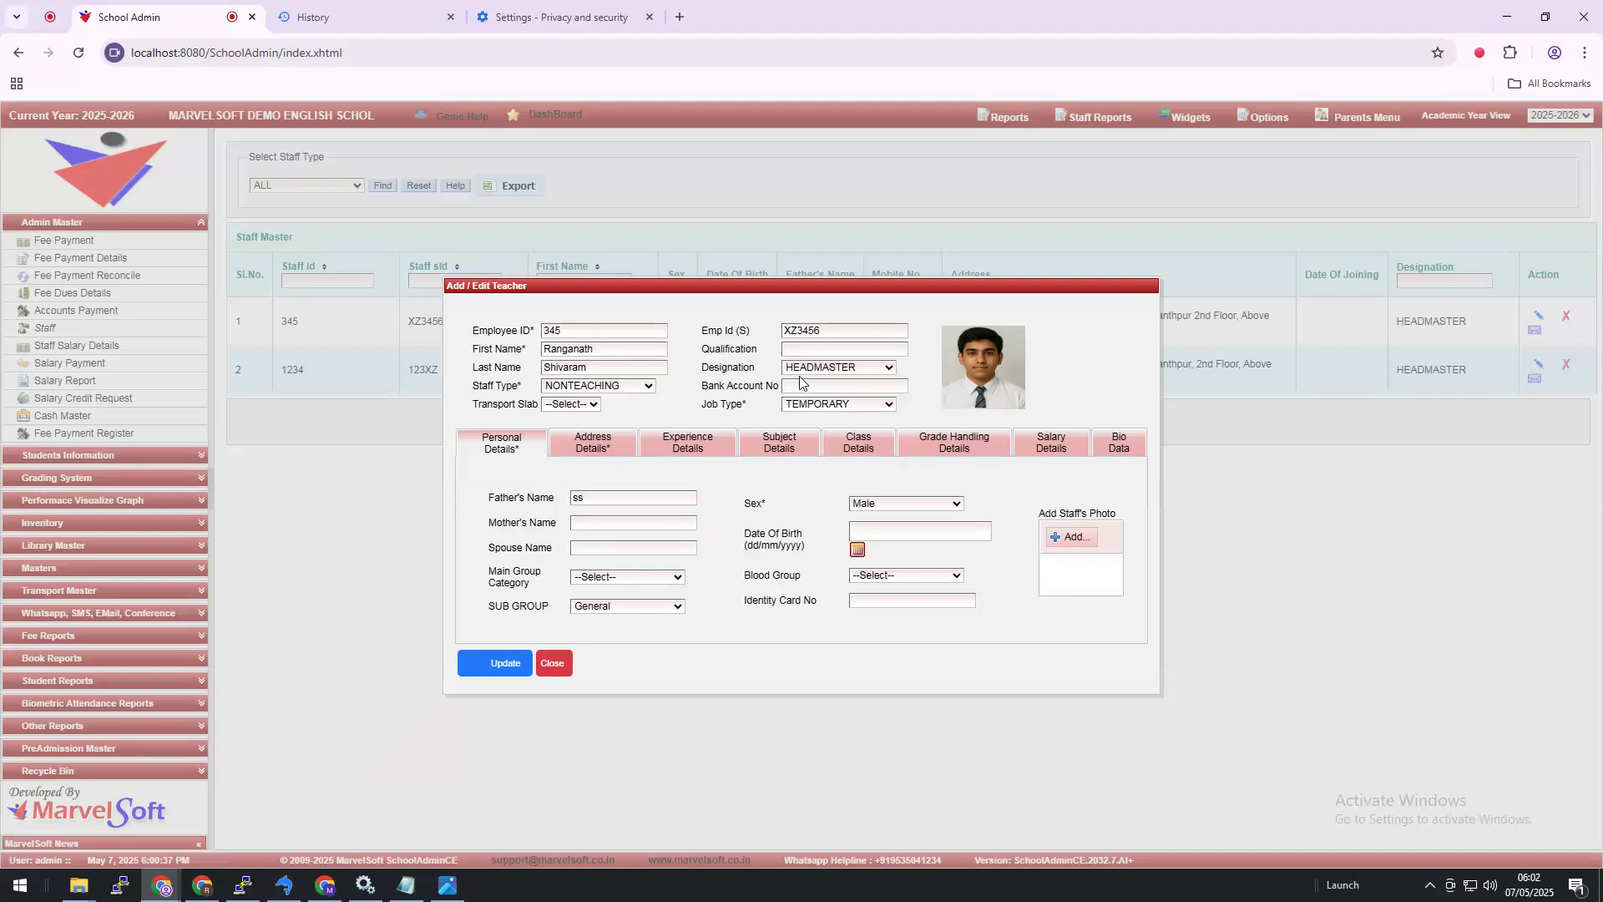
Step: Upload studetnt16.png as the first staff member's photo, save the record, and close the form
{"action": "left_click", "coordinate": [520, 663]}
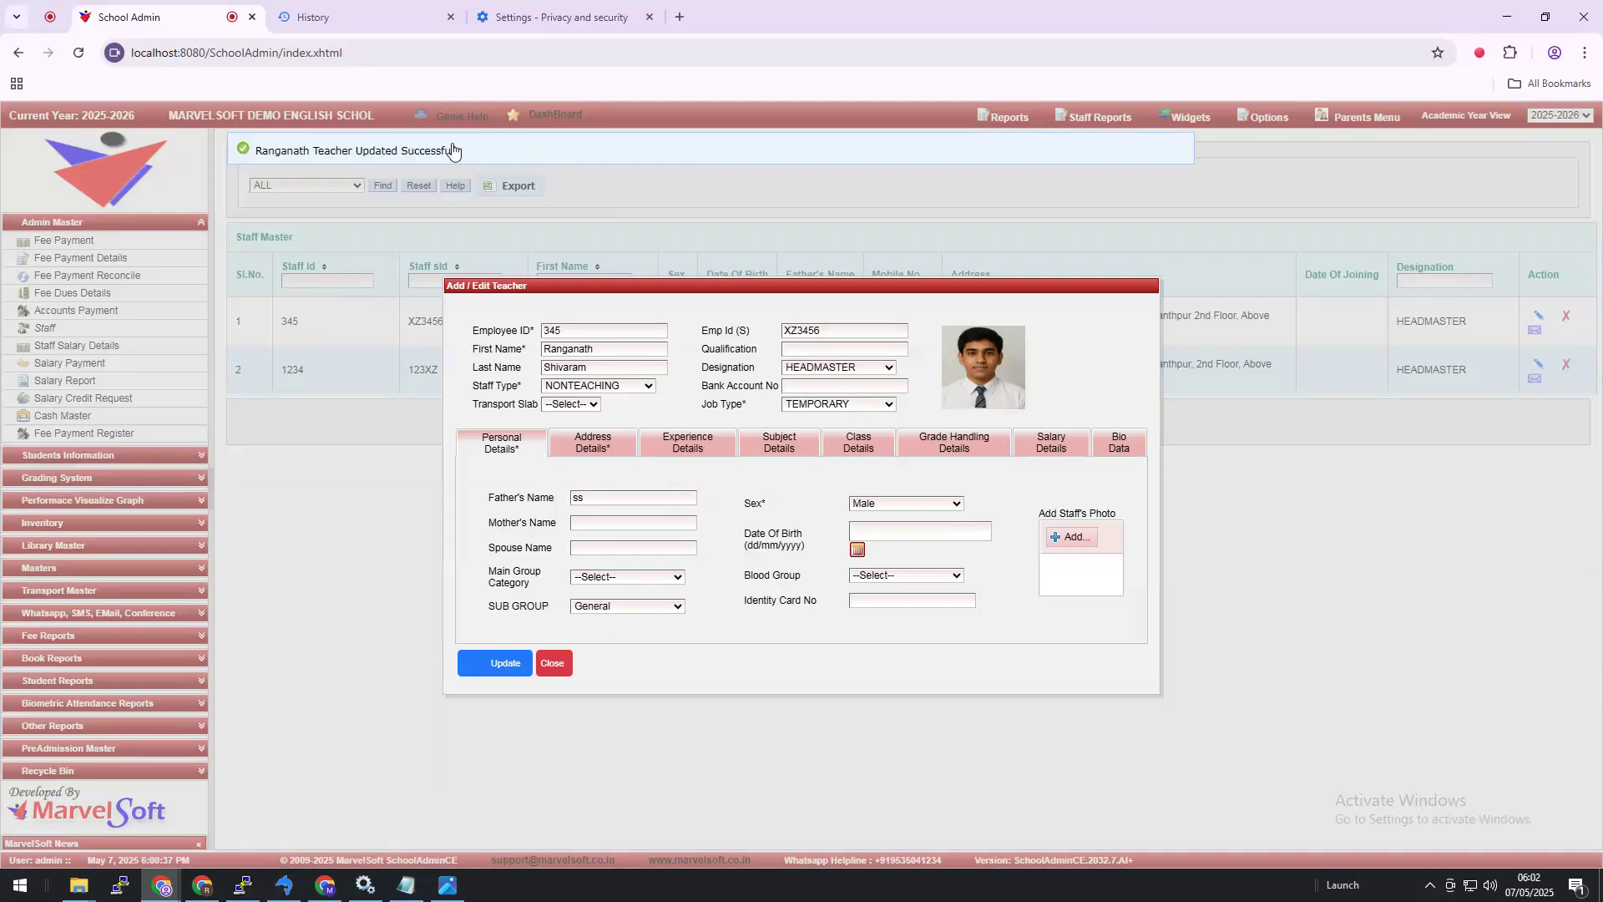
{"action": "left_click", "coordinate": [1073, 537]}
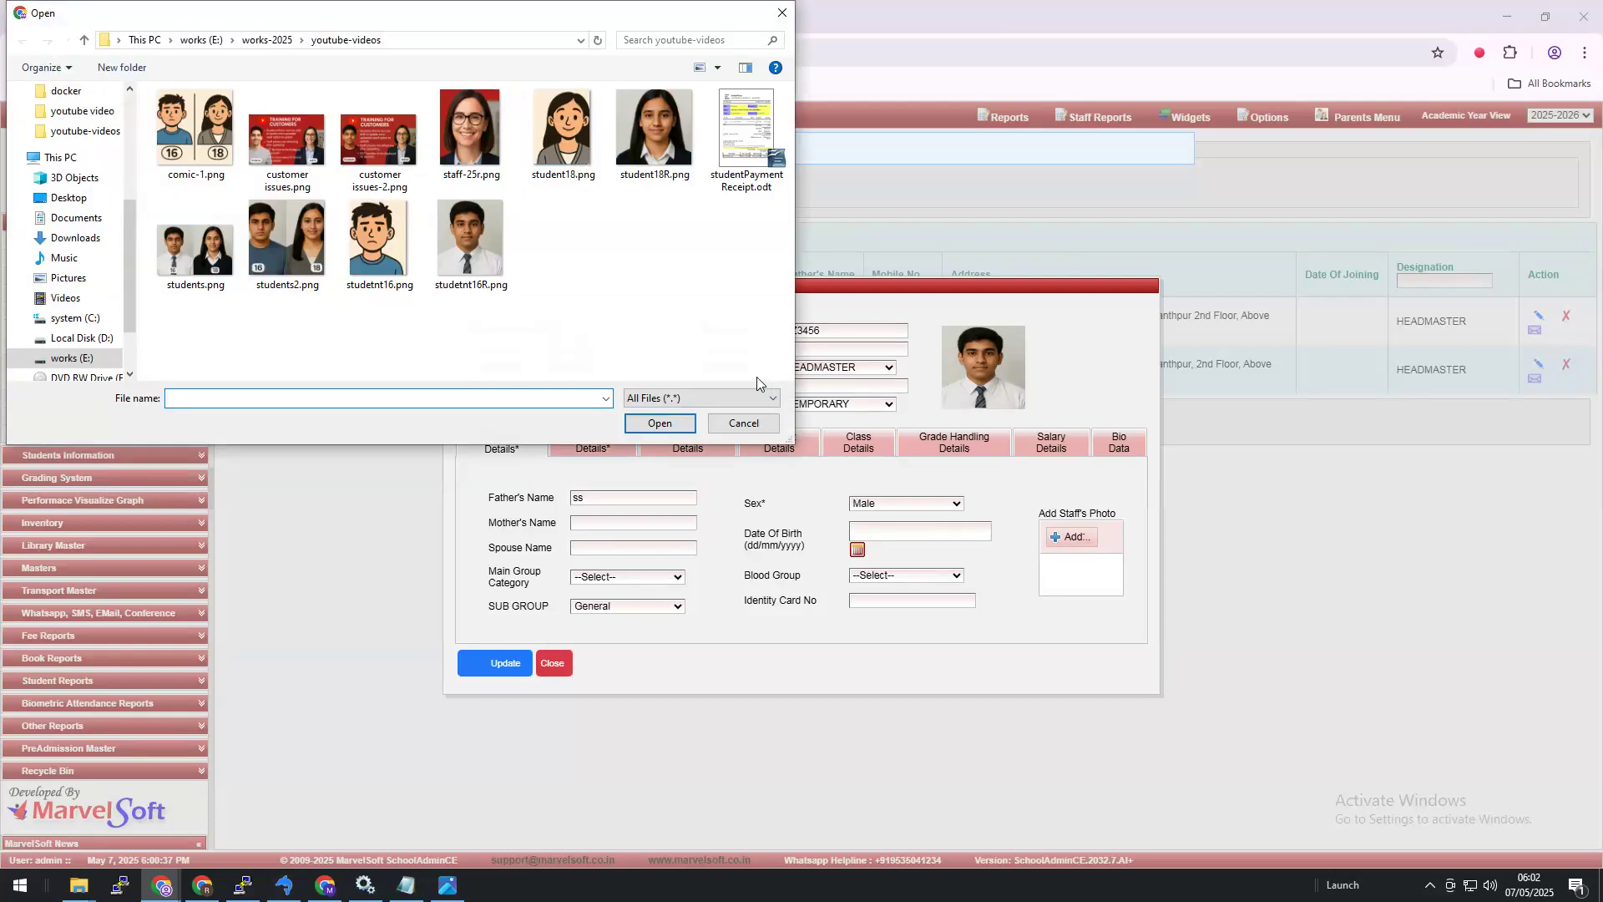
{"action": "left_click", "coordinate": [399, 265]}
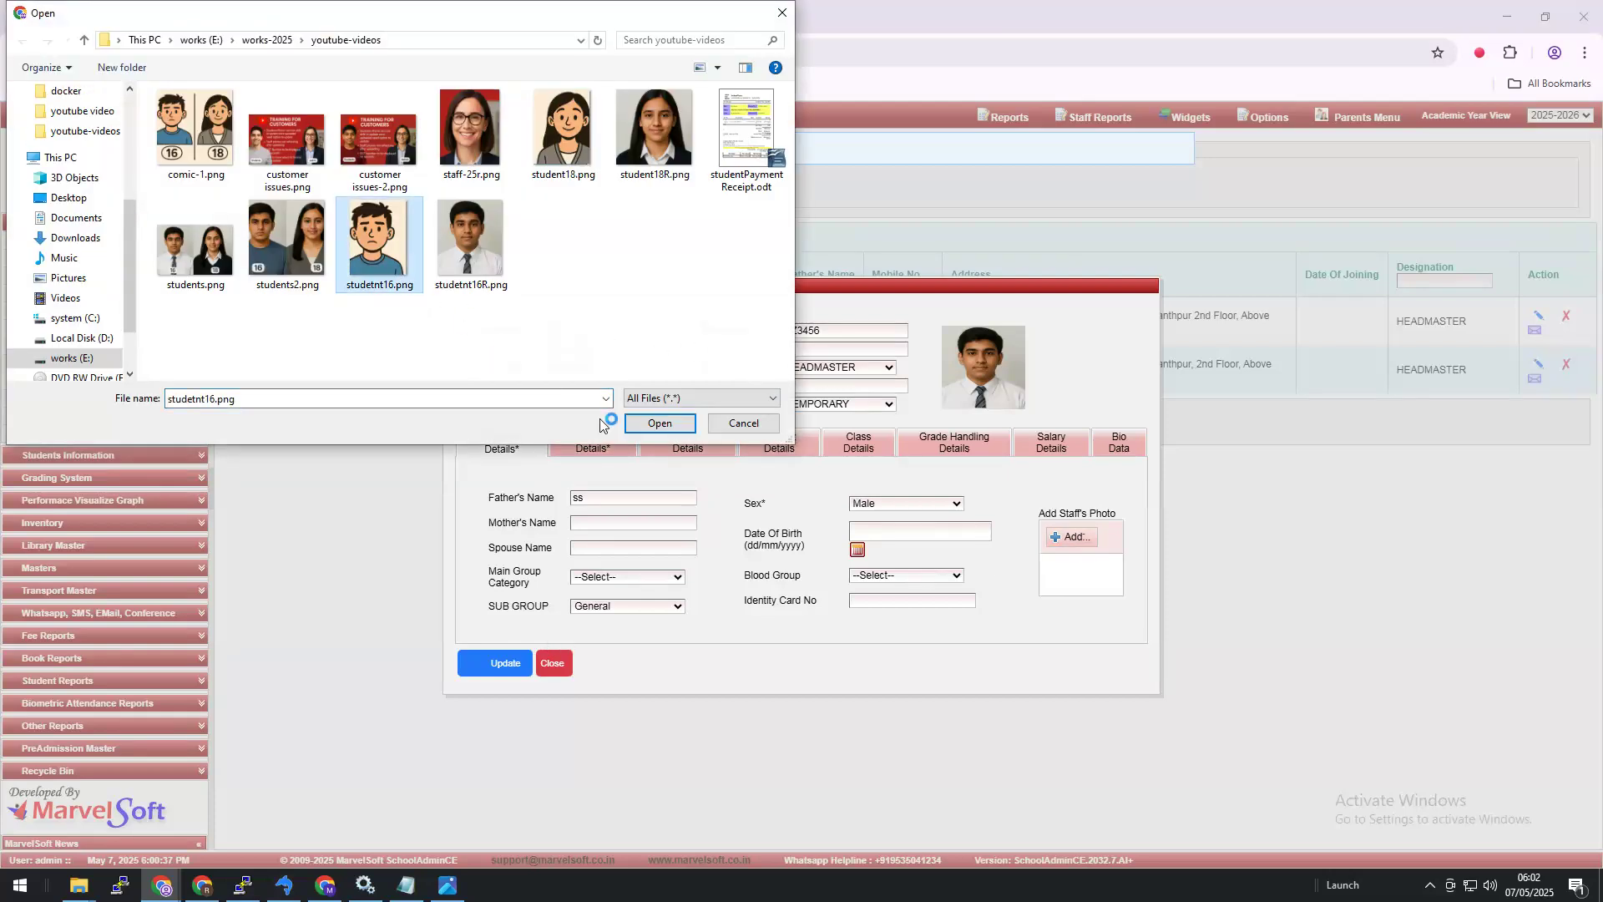
{"action": "left_click", "coordinate": [642, 426]}
{"action": "left_click", "coordinate": [1081, 547]}
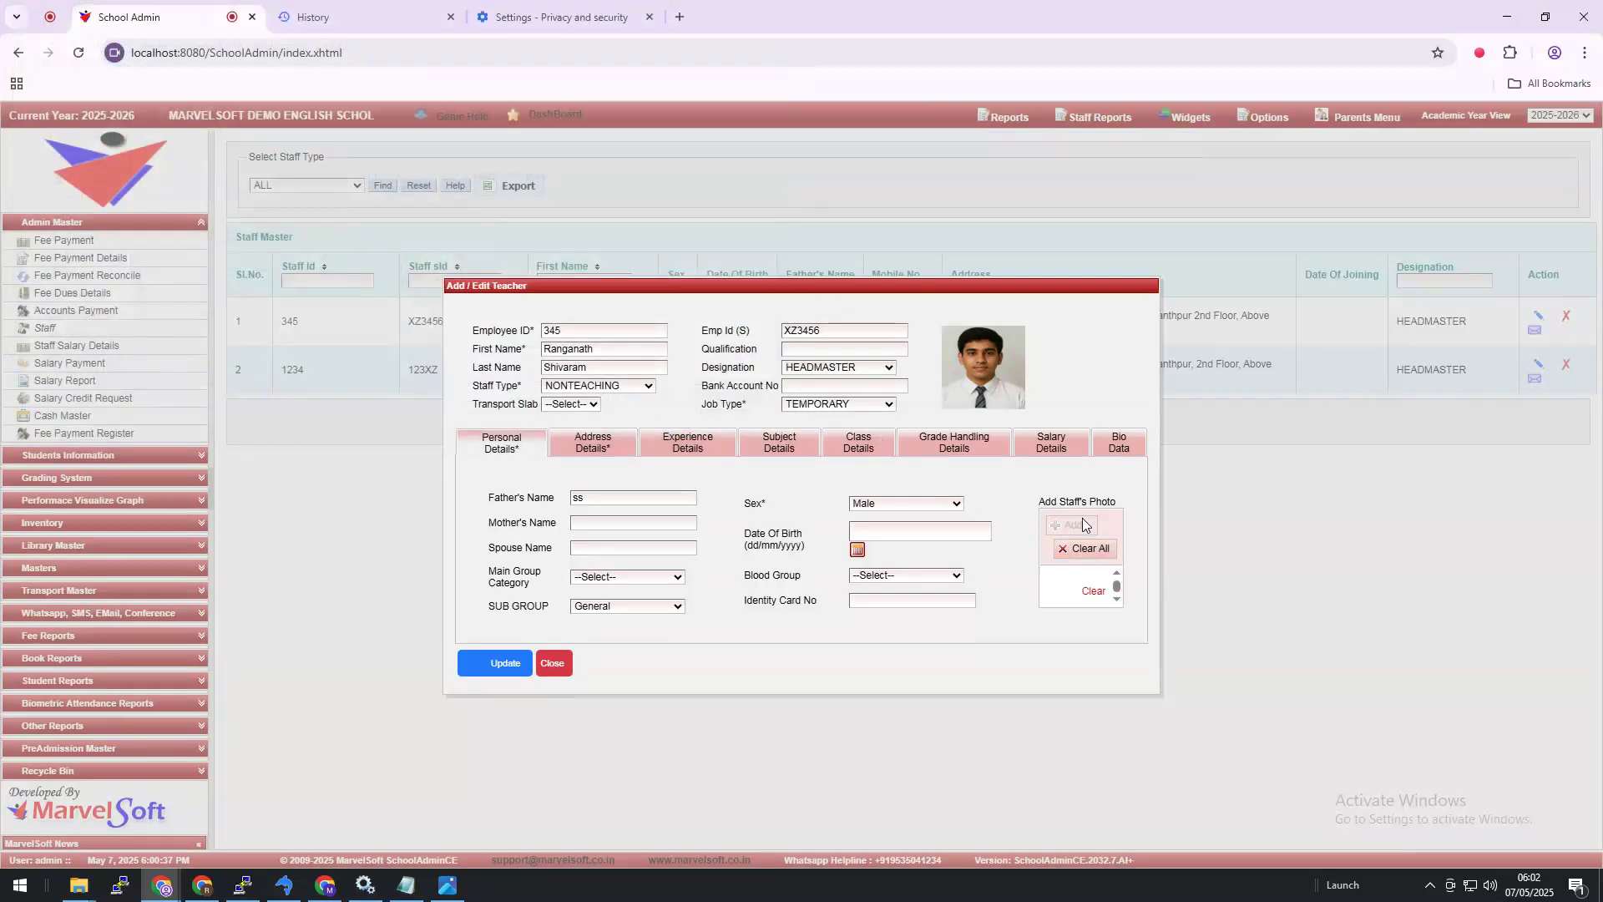
{"action": "left_click", "coordinate": [523, 666]}
{"action": "left_click", "coordinate": [558, 666]}
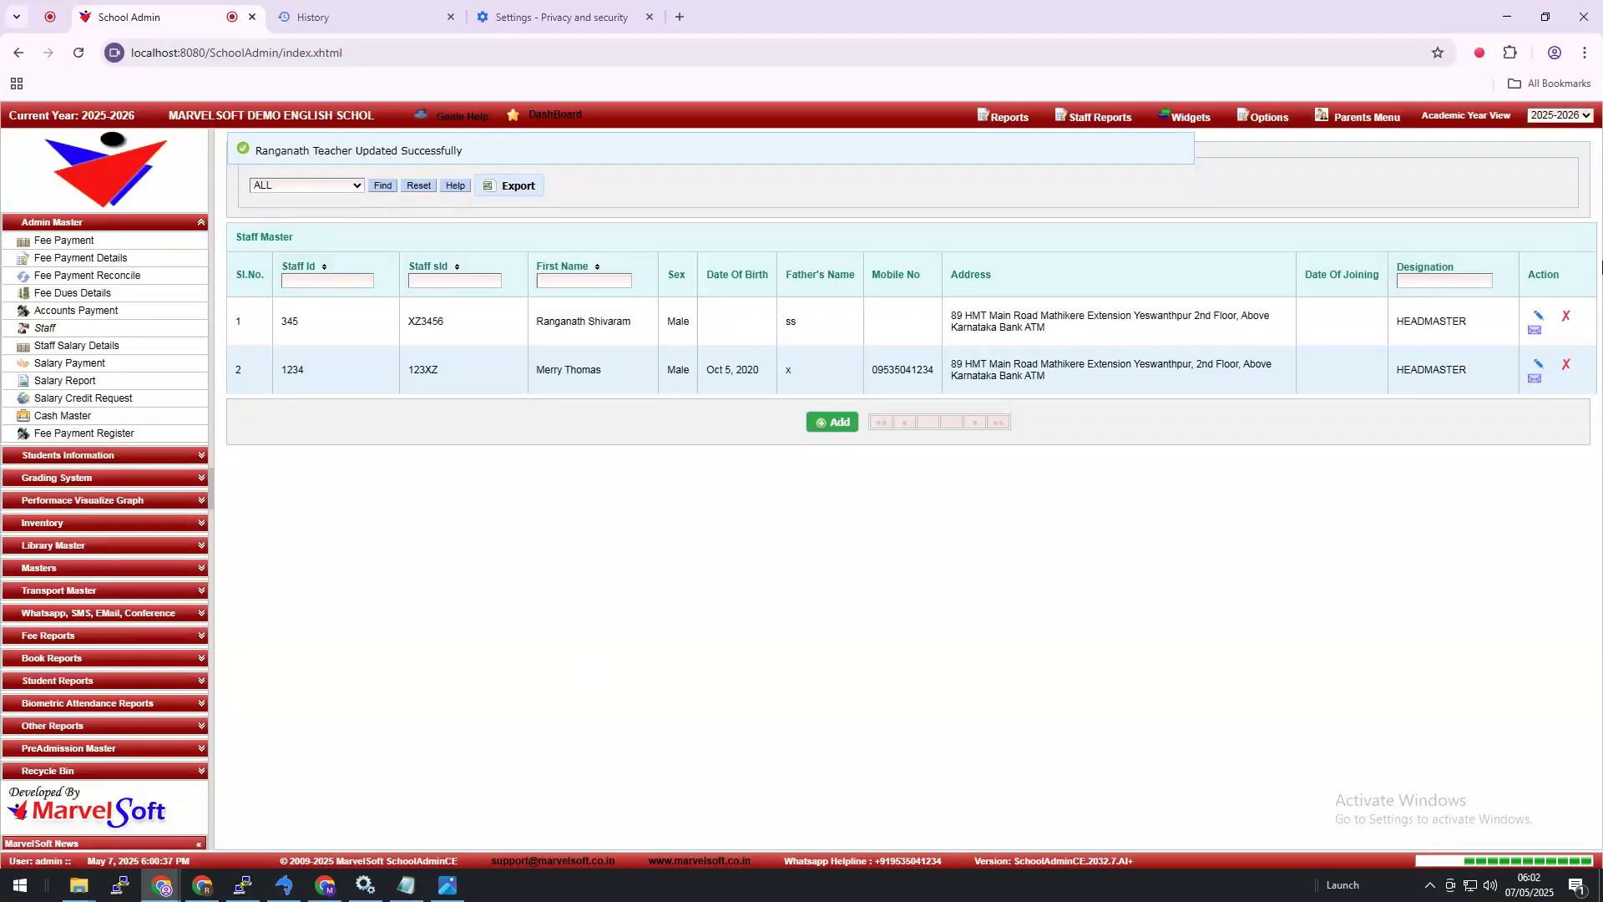
Step: Reopen the first staff record, upload studetnt16.png again, and save it
{"action": "left_click", "coordinate": [1539, 315]}
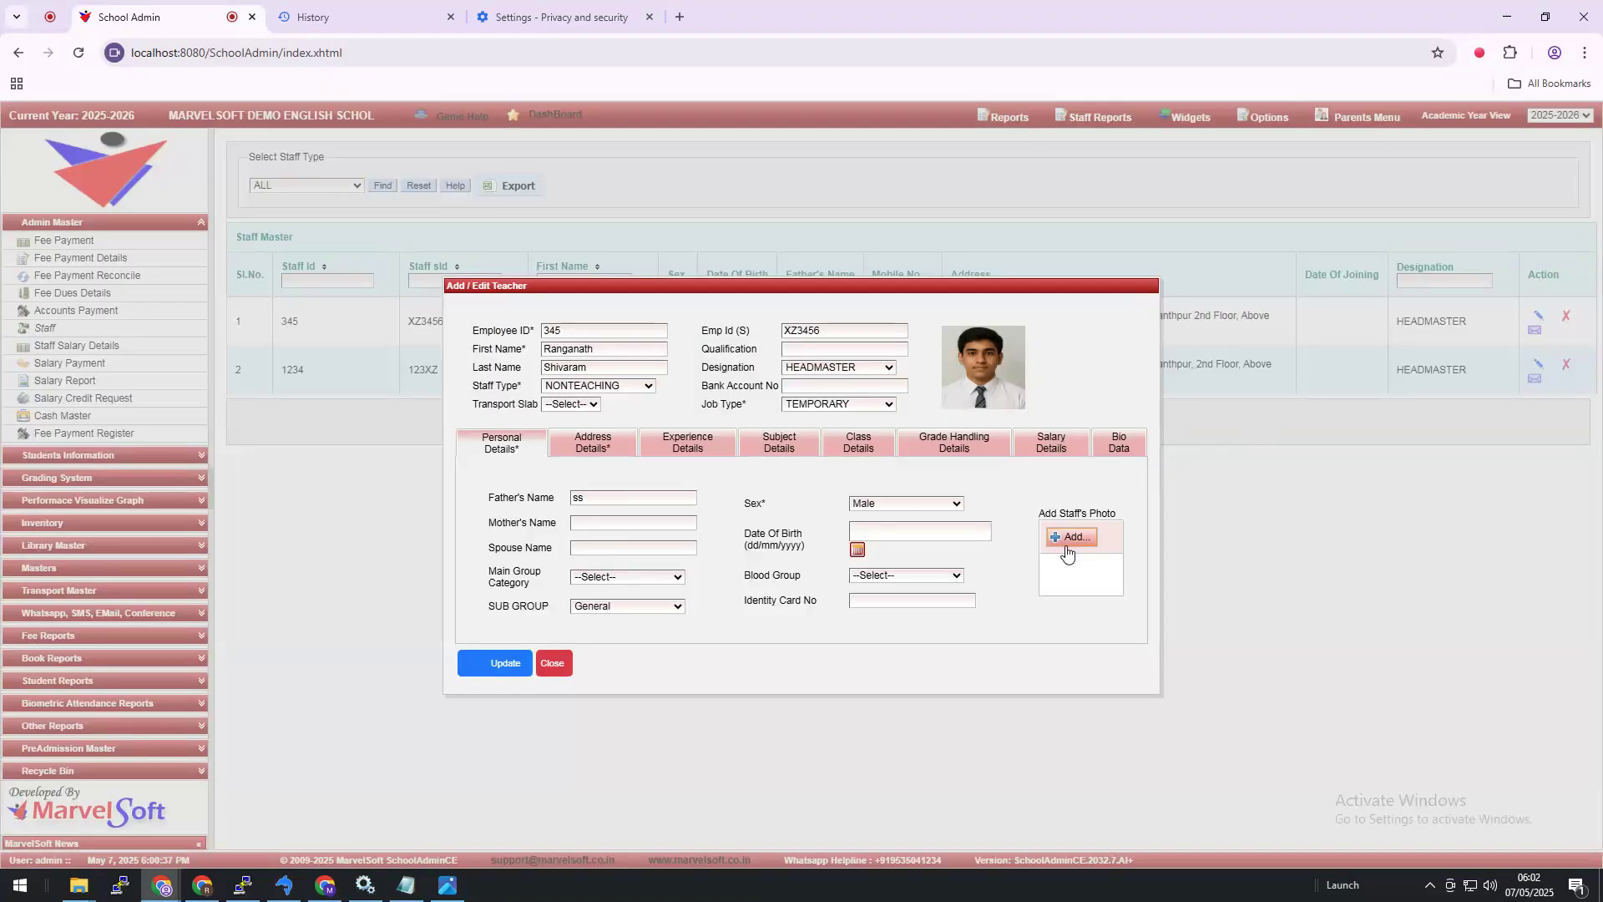
{"action": "left_click", "coordinate": [1069, 540]}
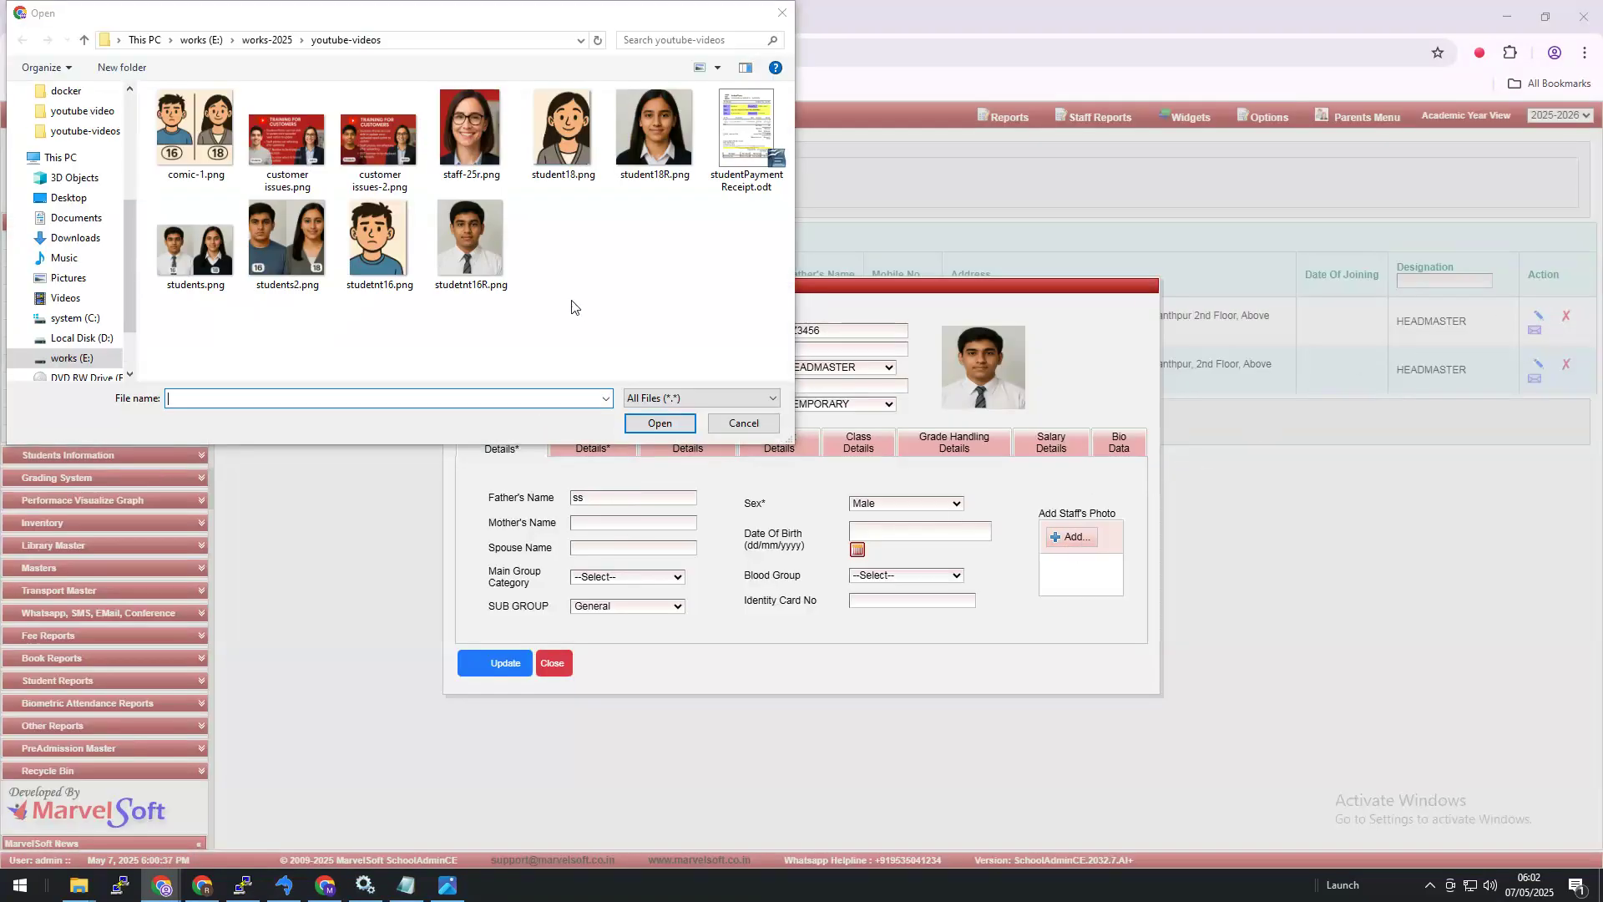
{"action": "left_click", "coordinate": [377, 242]}
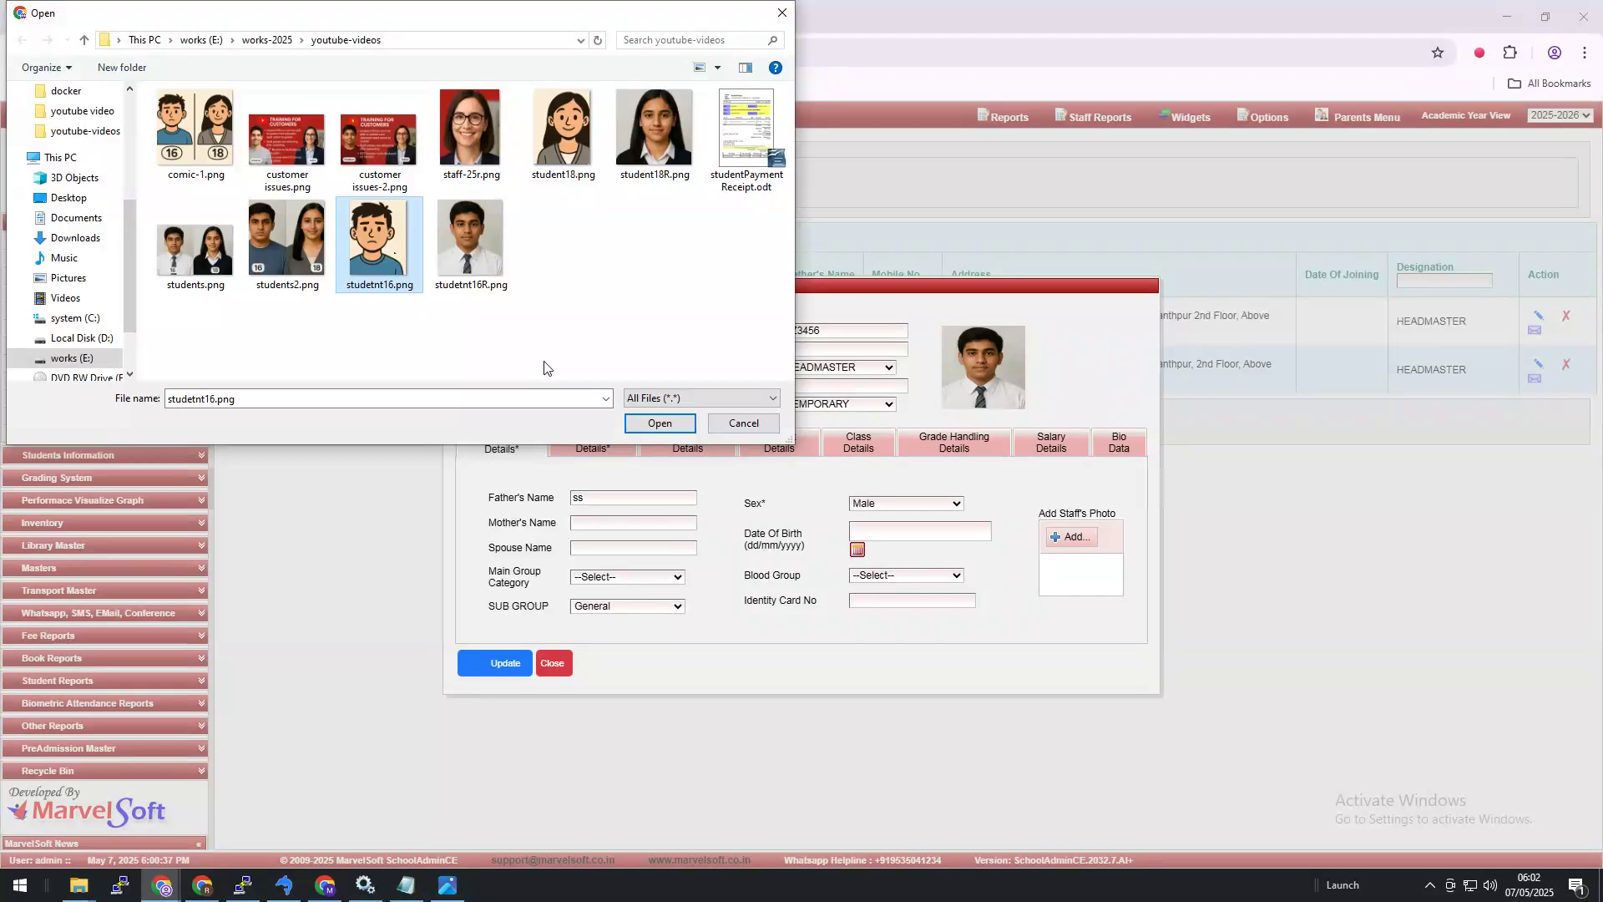
{"action": "left_click", "coordinate": [660, 423]}
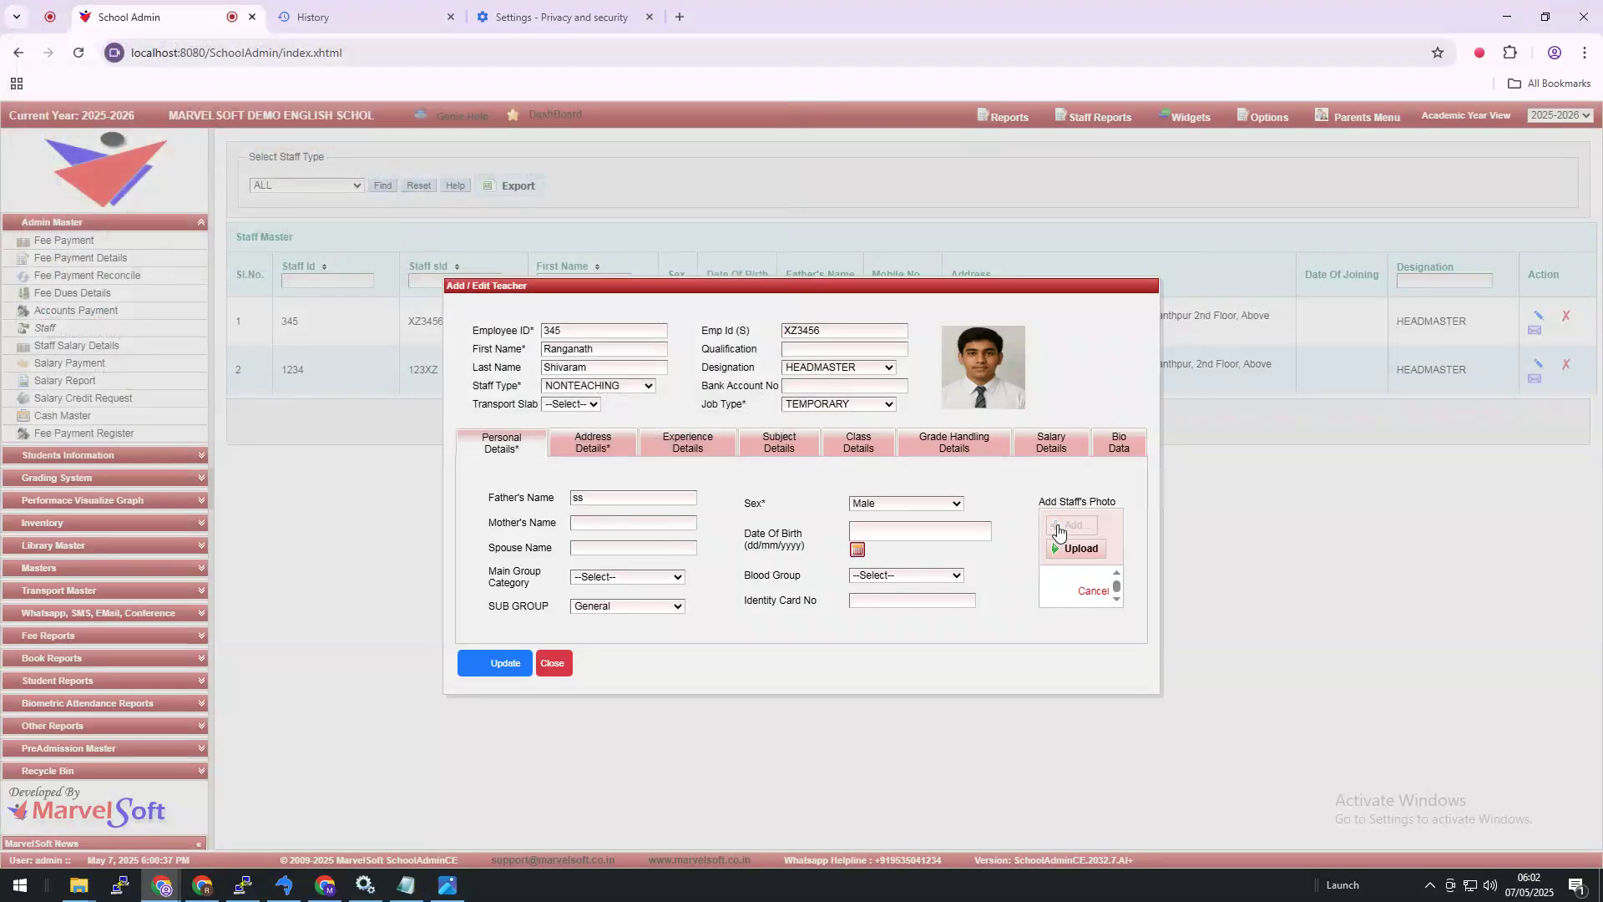
{"action": "left_click", "coordinate": [1077, 548]}
{"action": "left_click", "coordinate": [505, 665]}
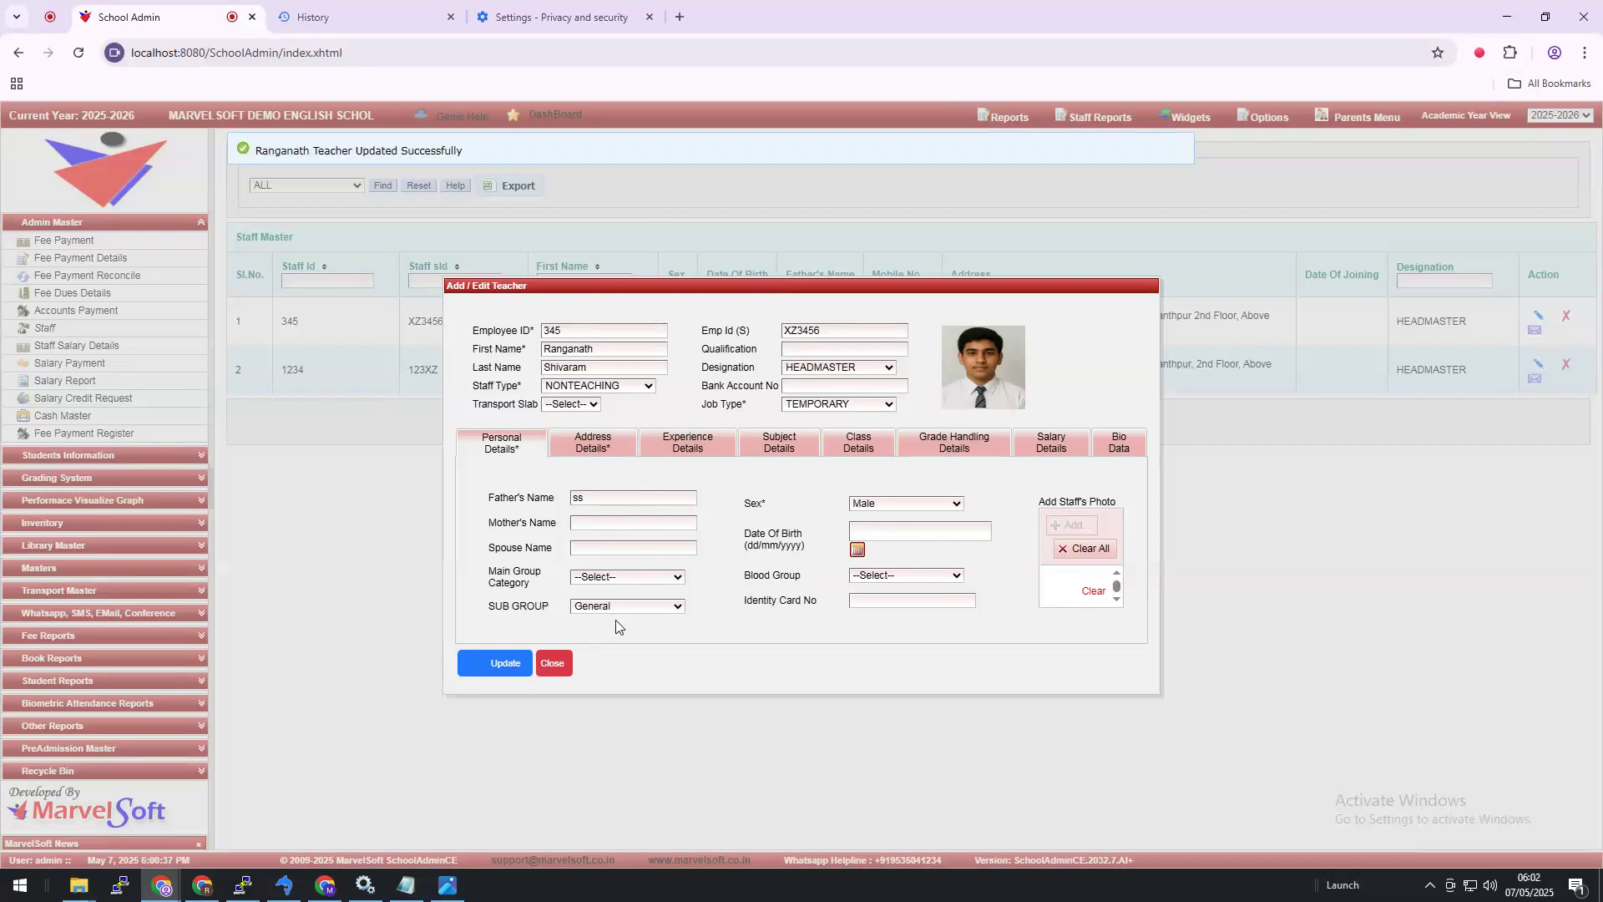
Step: Open the staff photo 2t.jpg in a new tab, reload it, then return to School Admin
{"action": "right_click", "coordinate": [1021, 371]}
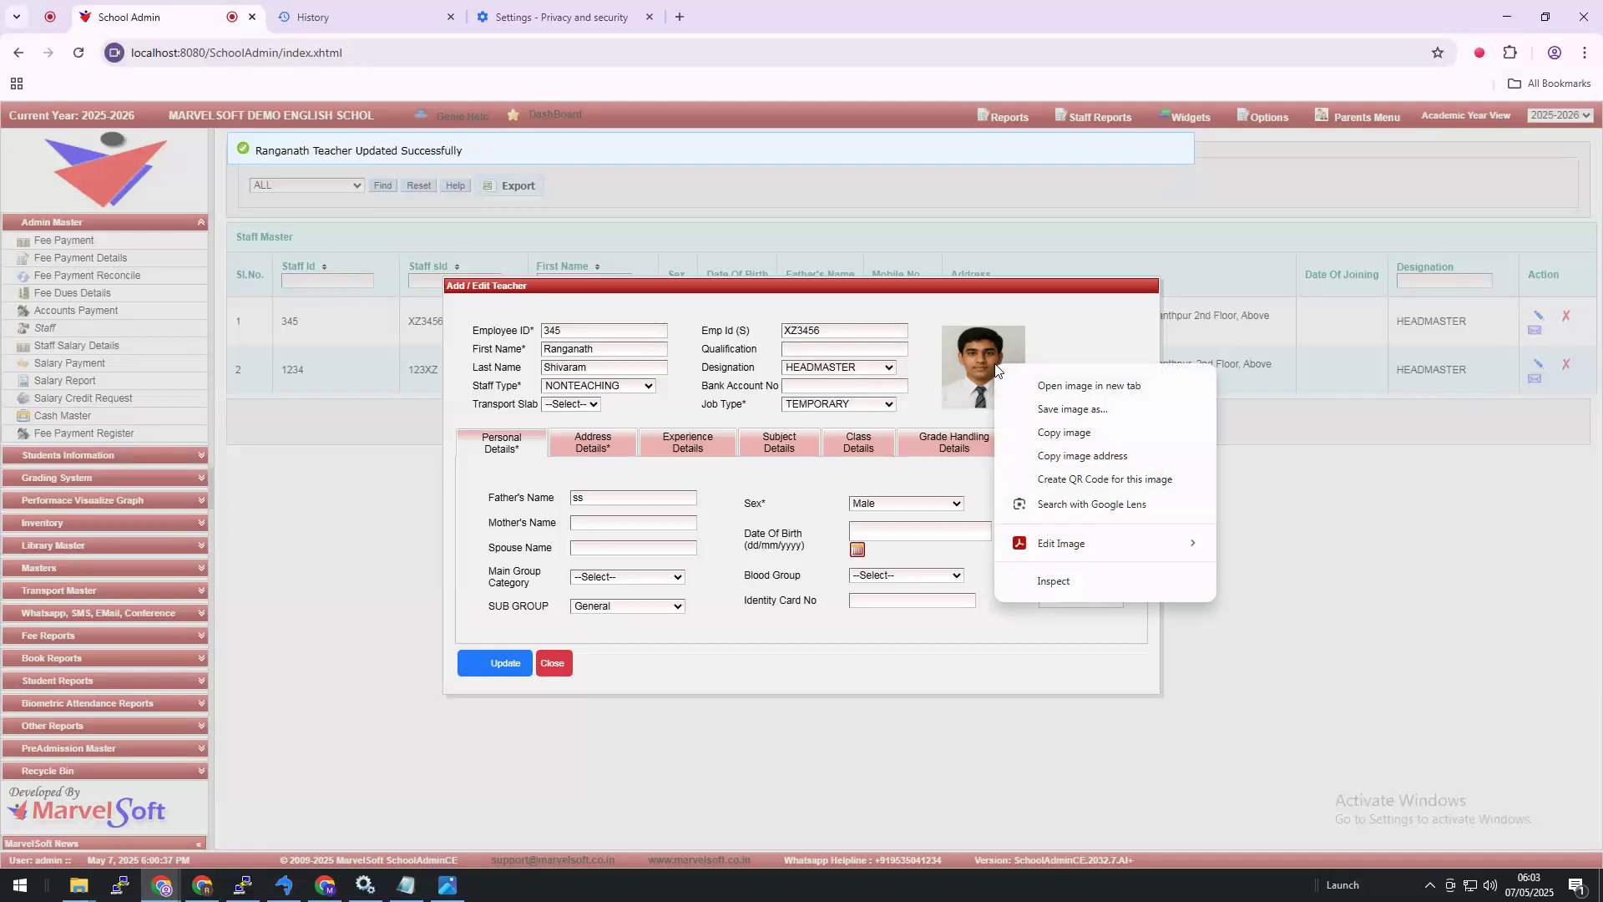
{"action": "left_click", "coordinate": [1038, 388]}
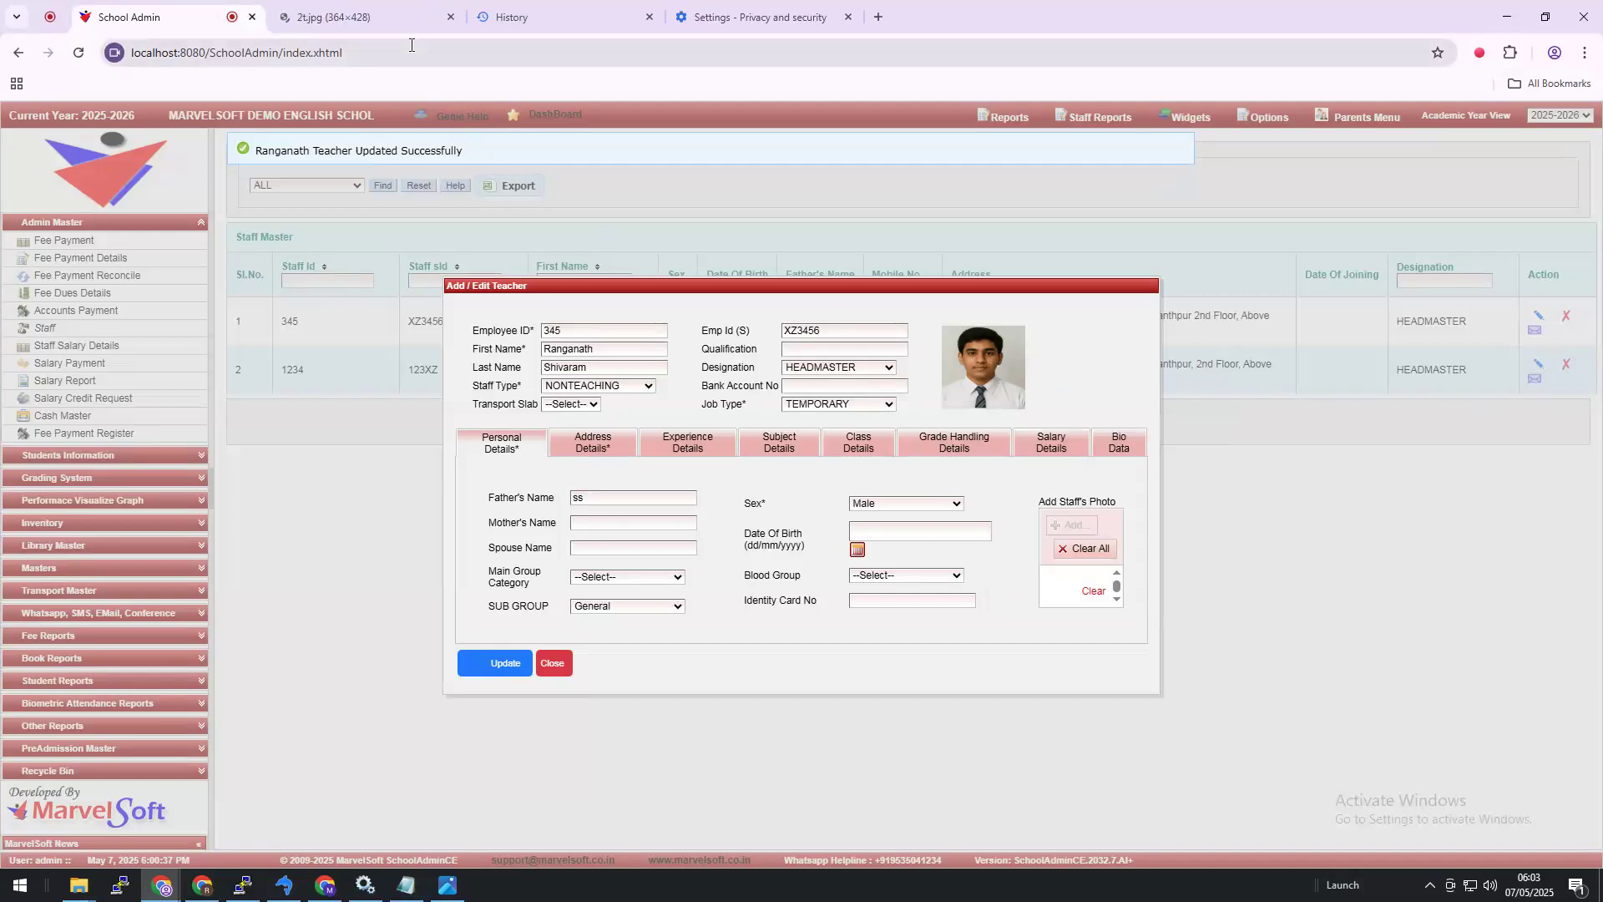
{"action": "left_click", "coordinate": [388, 22]}
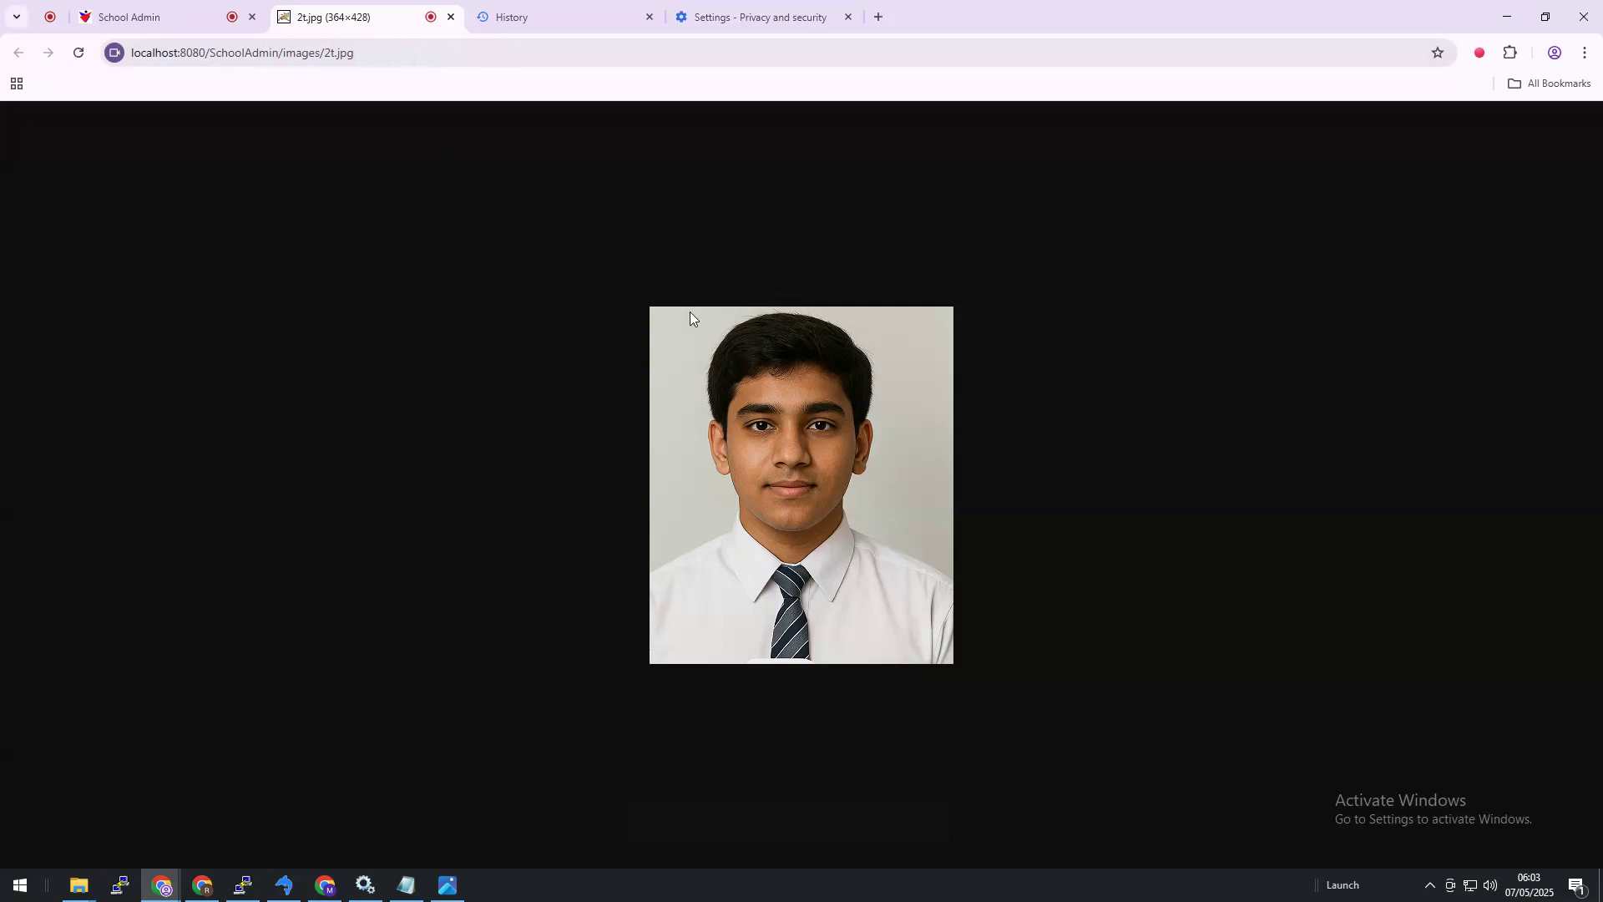
{"action": "key", "text": "F5"}
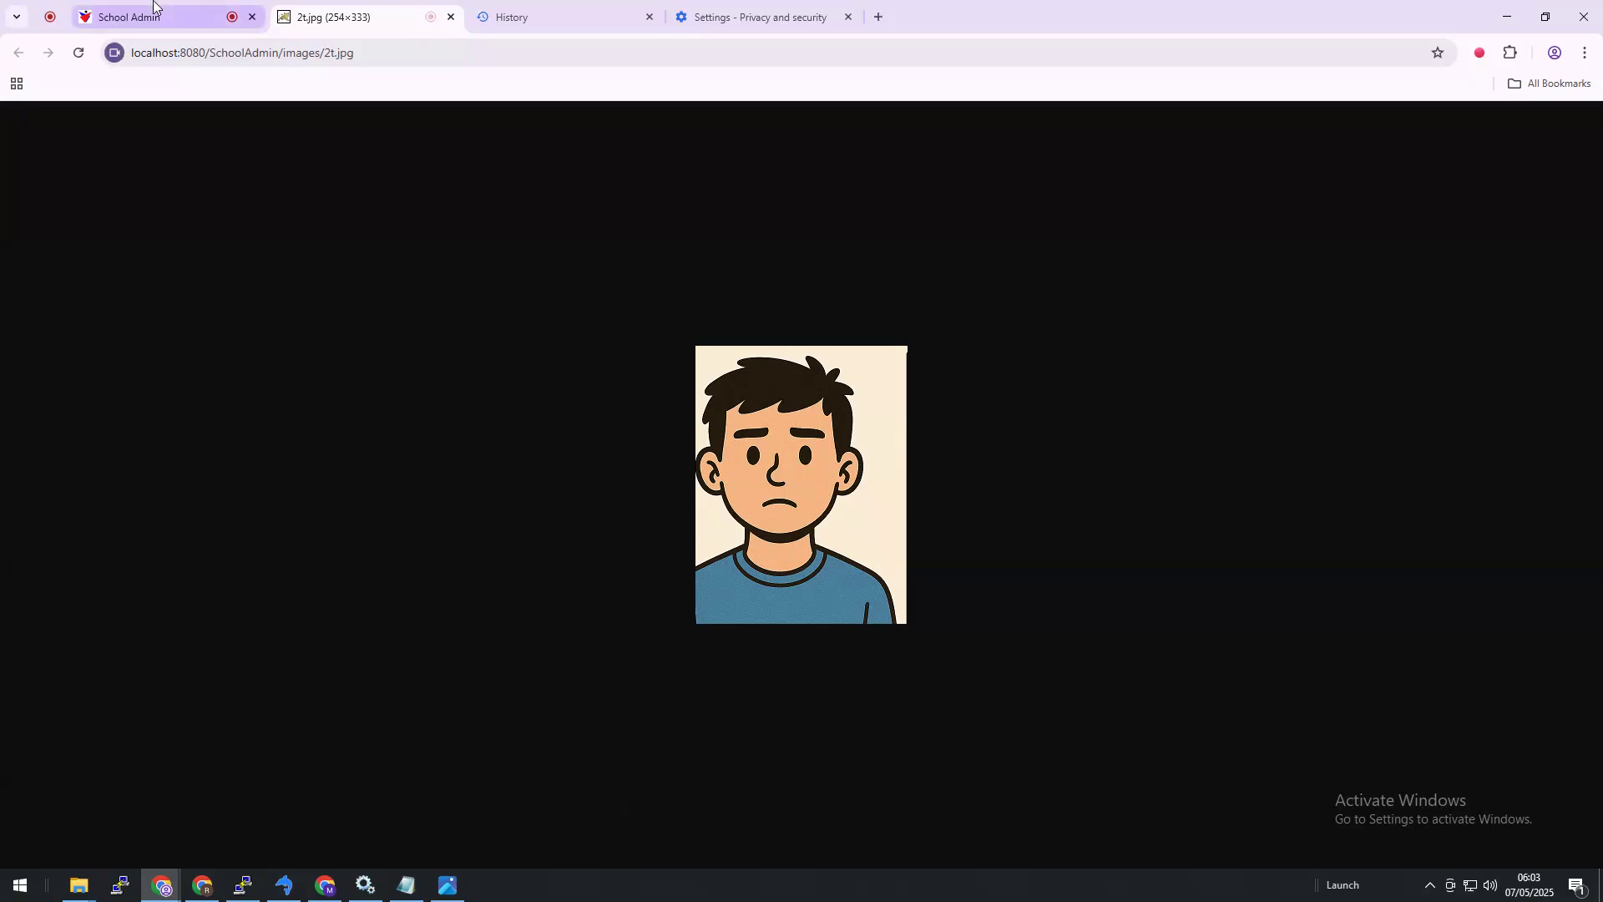
{"action": "mouse_move", "coordinate": [162, 16]}
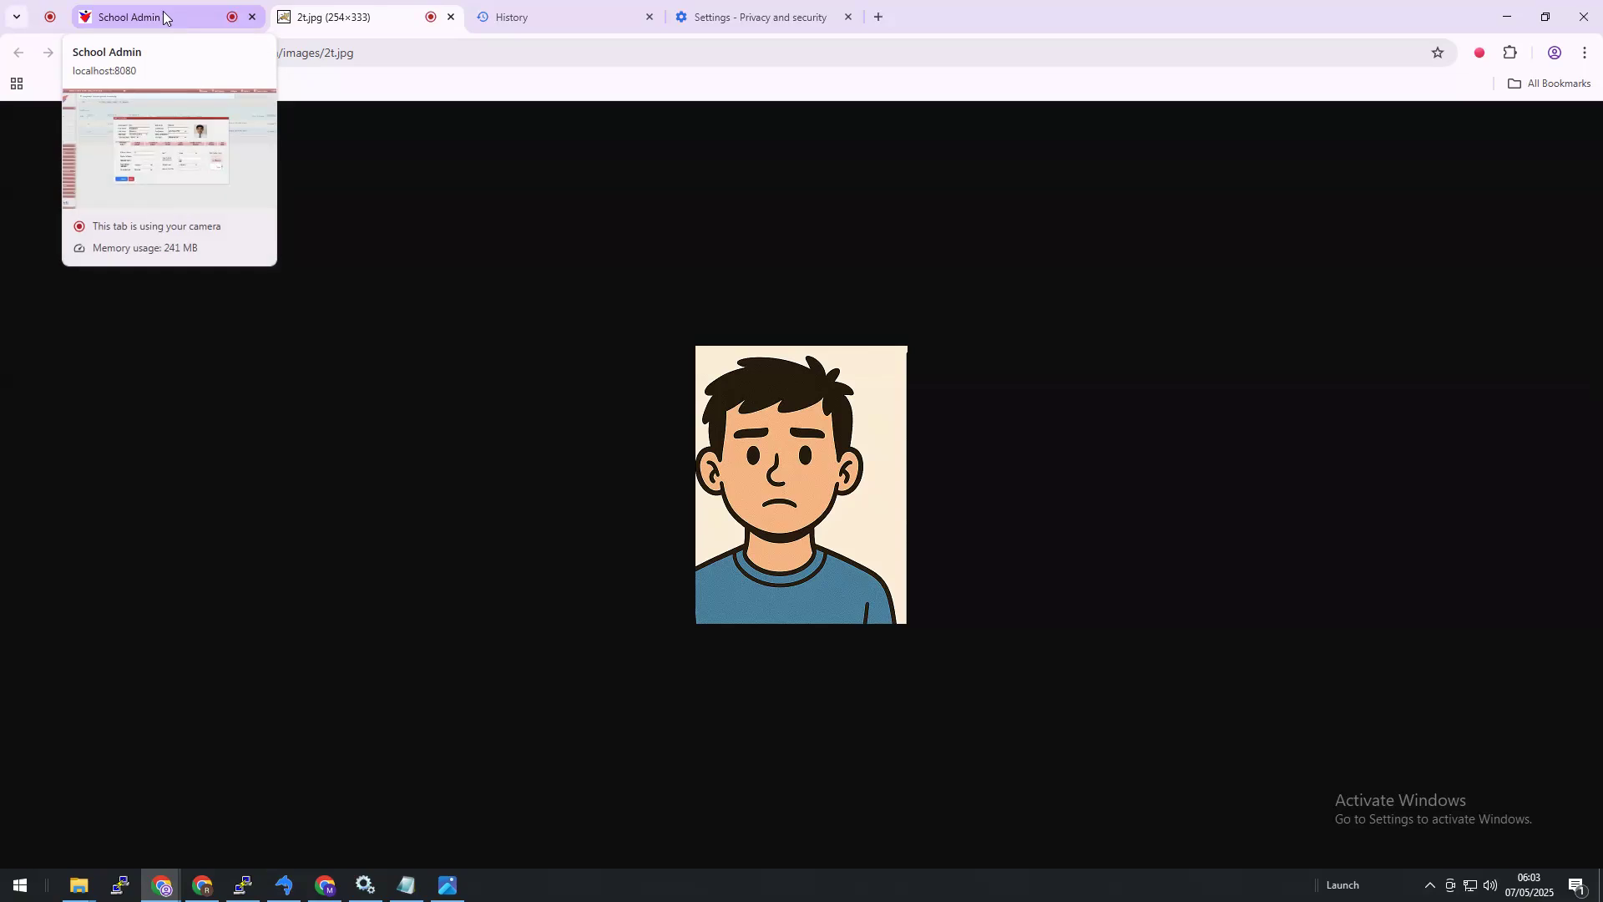
{"action": "left_click", "coordinate": [165, 20]}
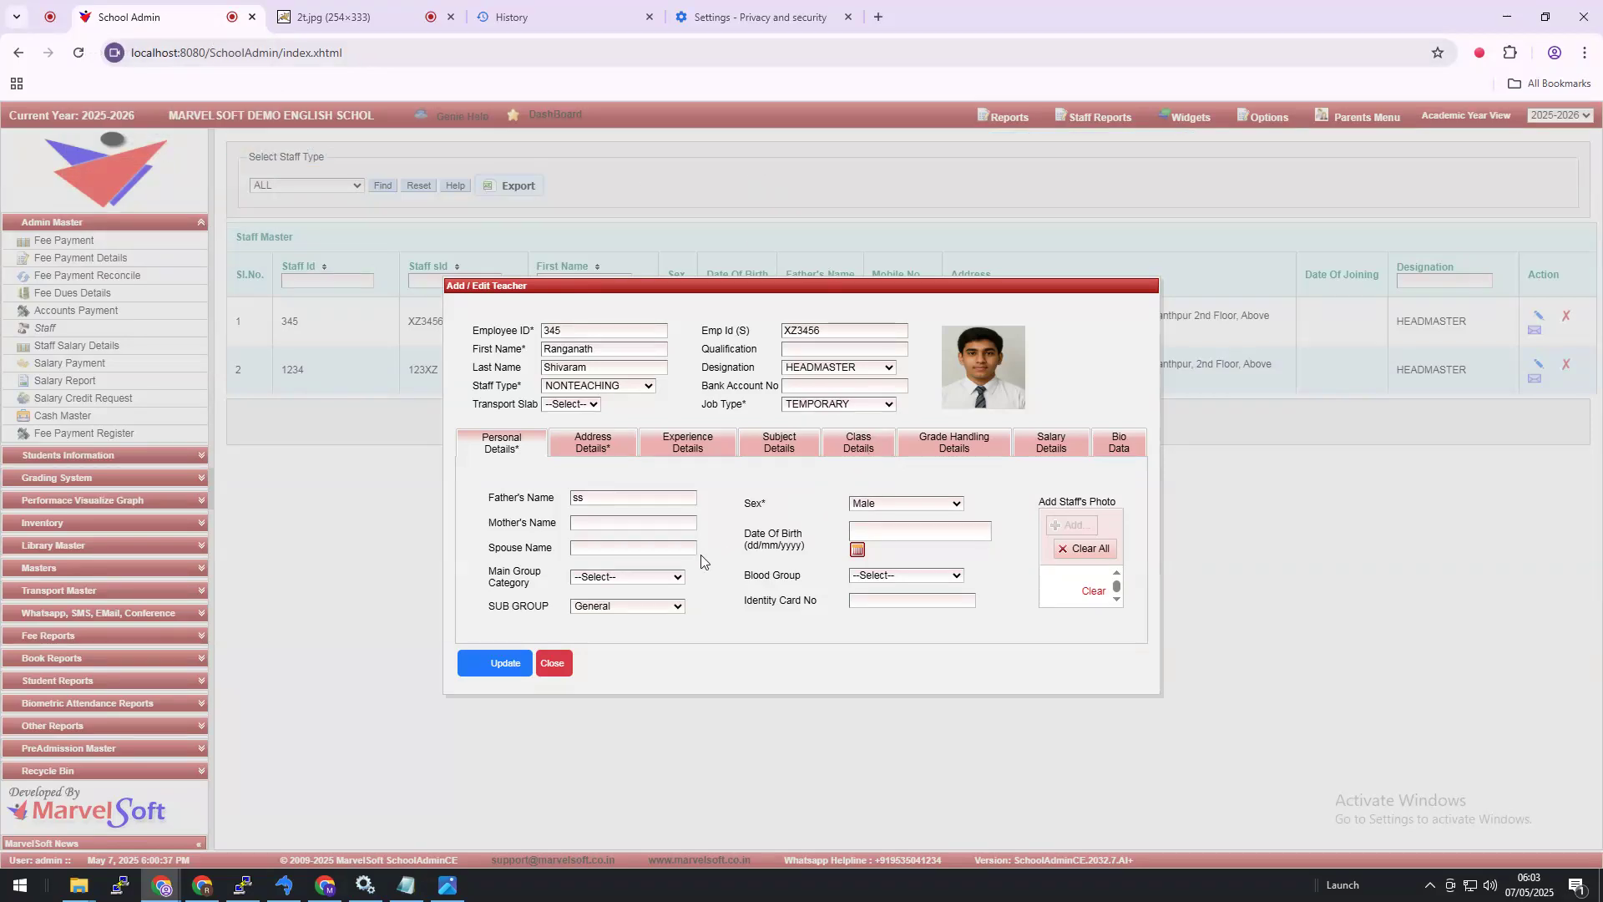
Step: Close the staff form, reload the page confirming resubmission, and reopen then close row 1's edit form
{"action": "left_click", "coordinate": [553, 666]}
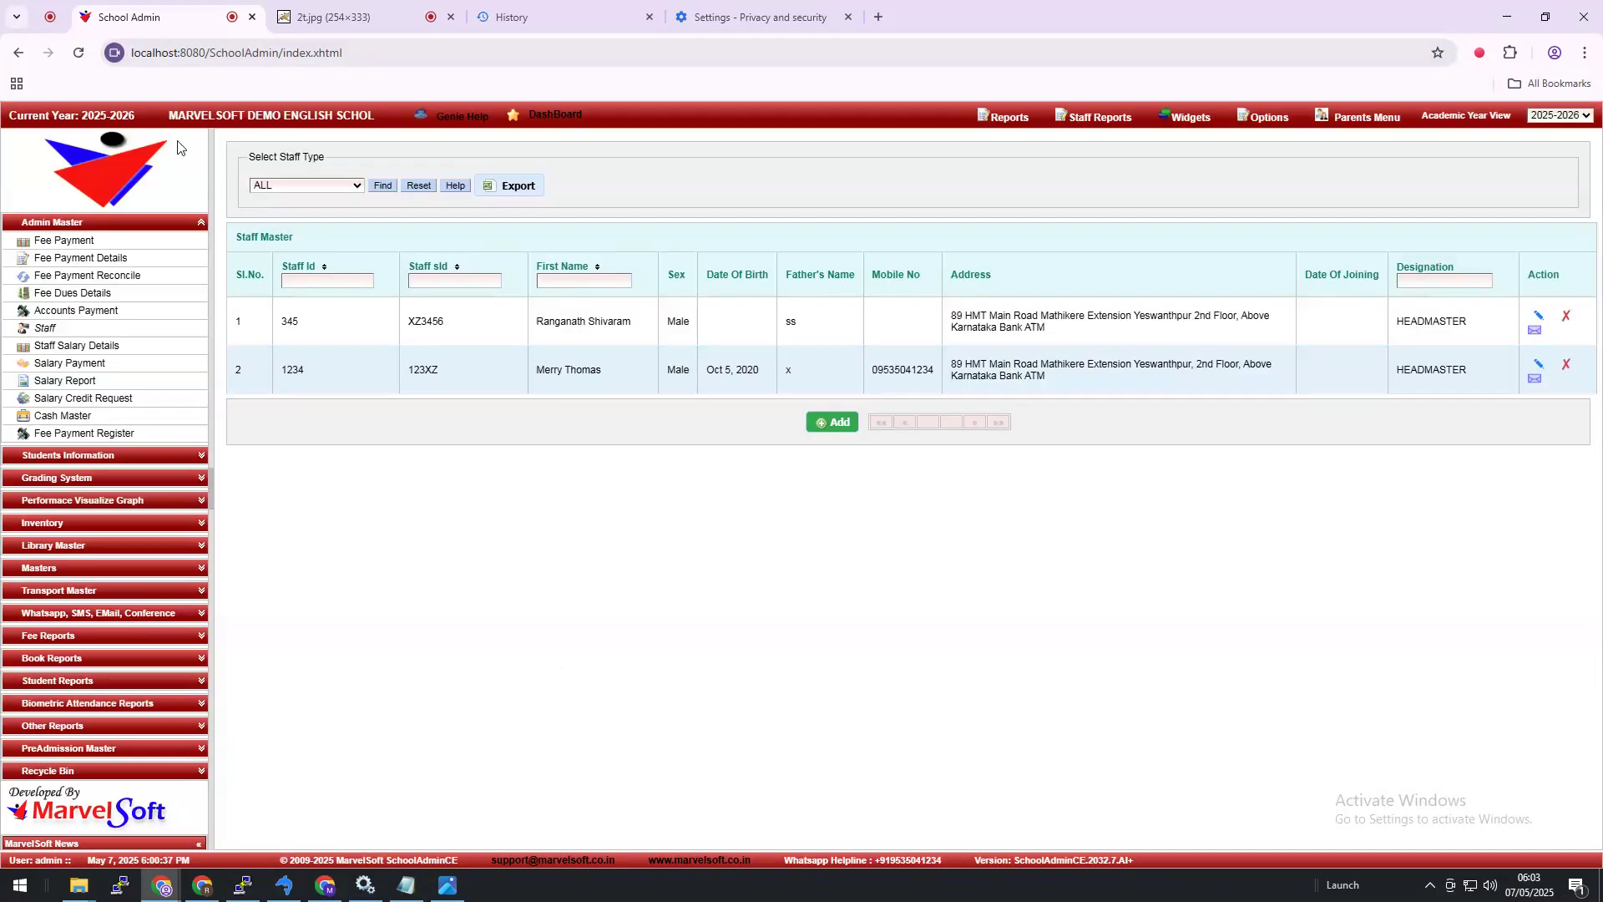
{"action": "left_click", "coordinate": [81, 54]}
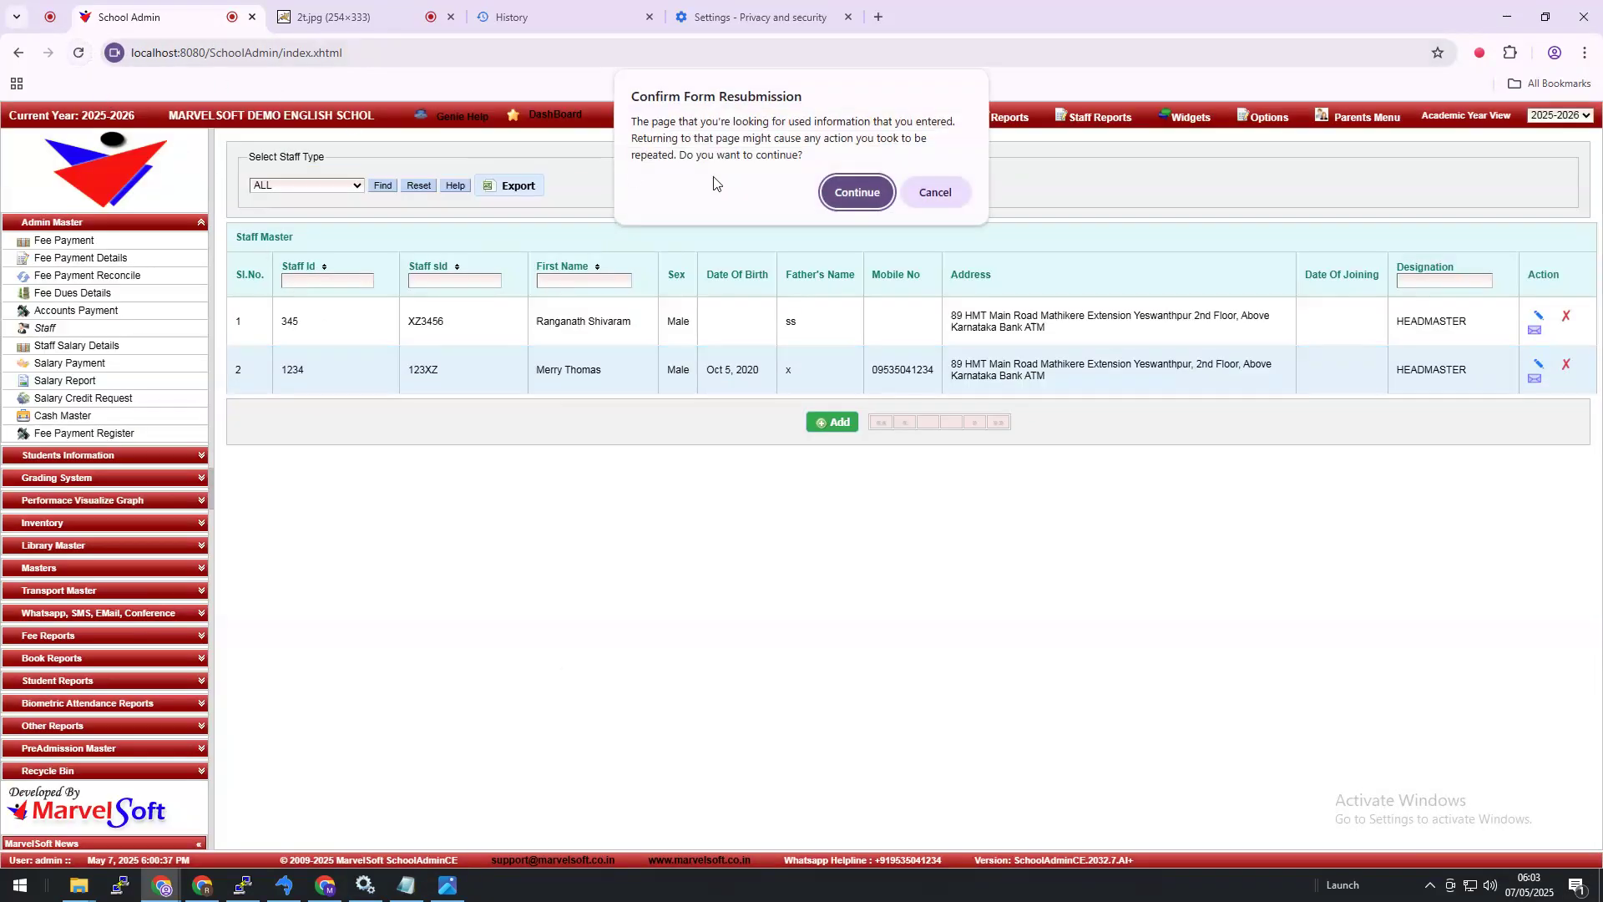
{"action": "left_click", "coordinate": [837, 196]}
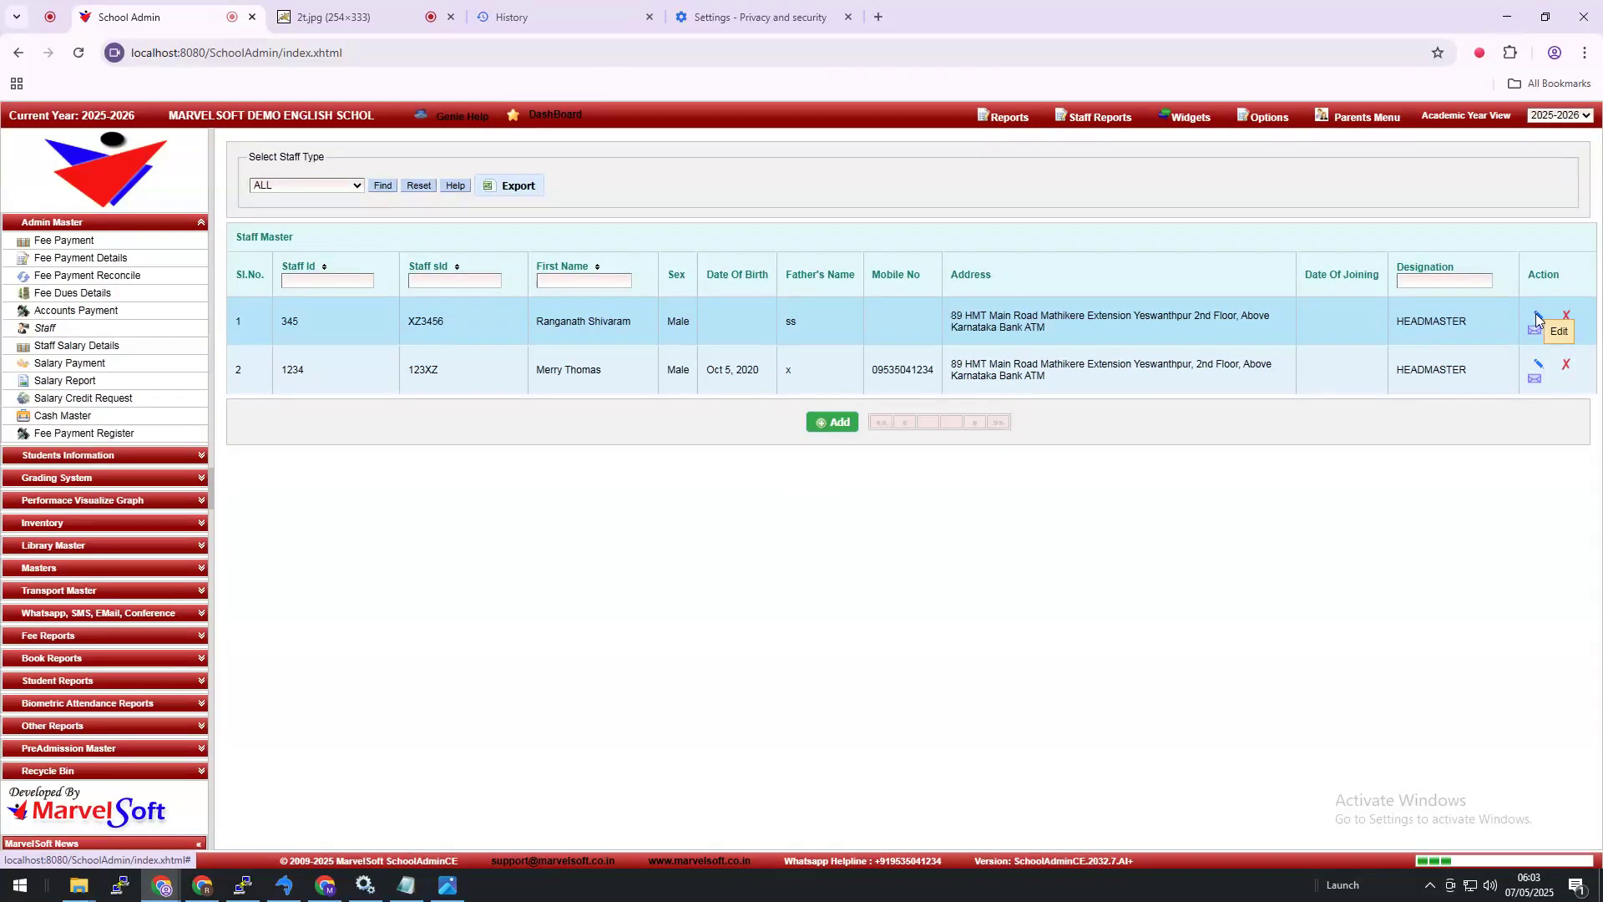
{"action": "left_click", "coordinate": [1537, 318]}
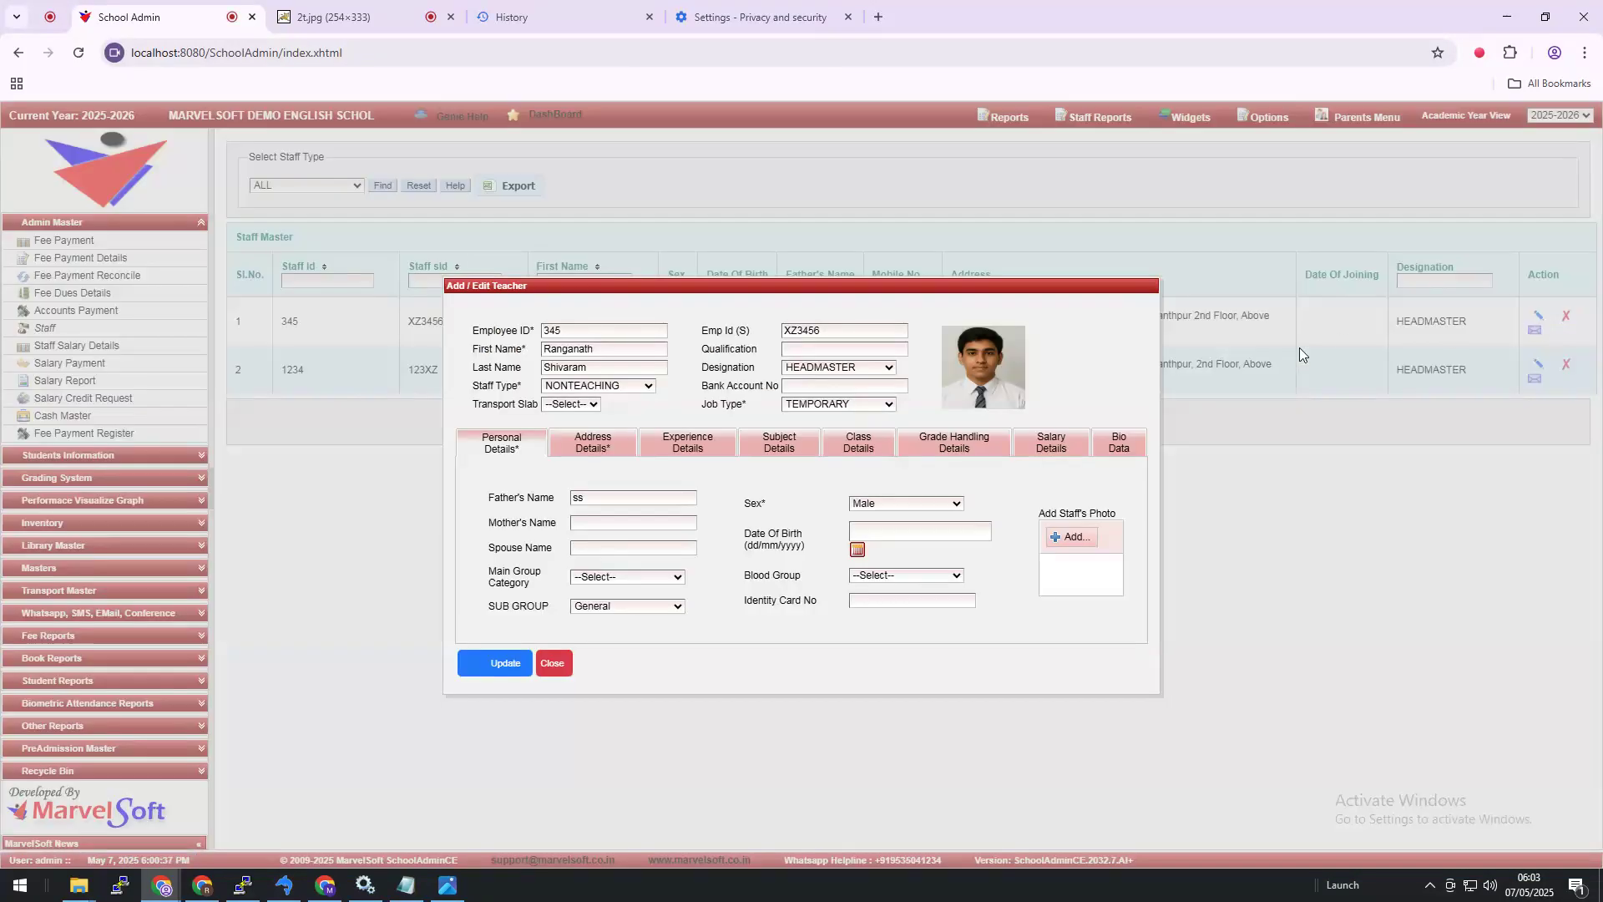
{"action": "left_click", "coordinate": [555, 663]}
Step: Log out and back in as admin, then open the Staff Master page
{"action": "mouse_move", "coordinate": [1274, 116]}
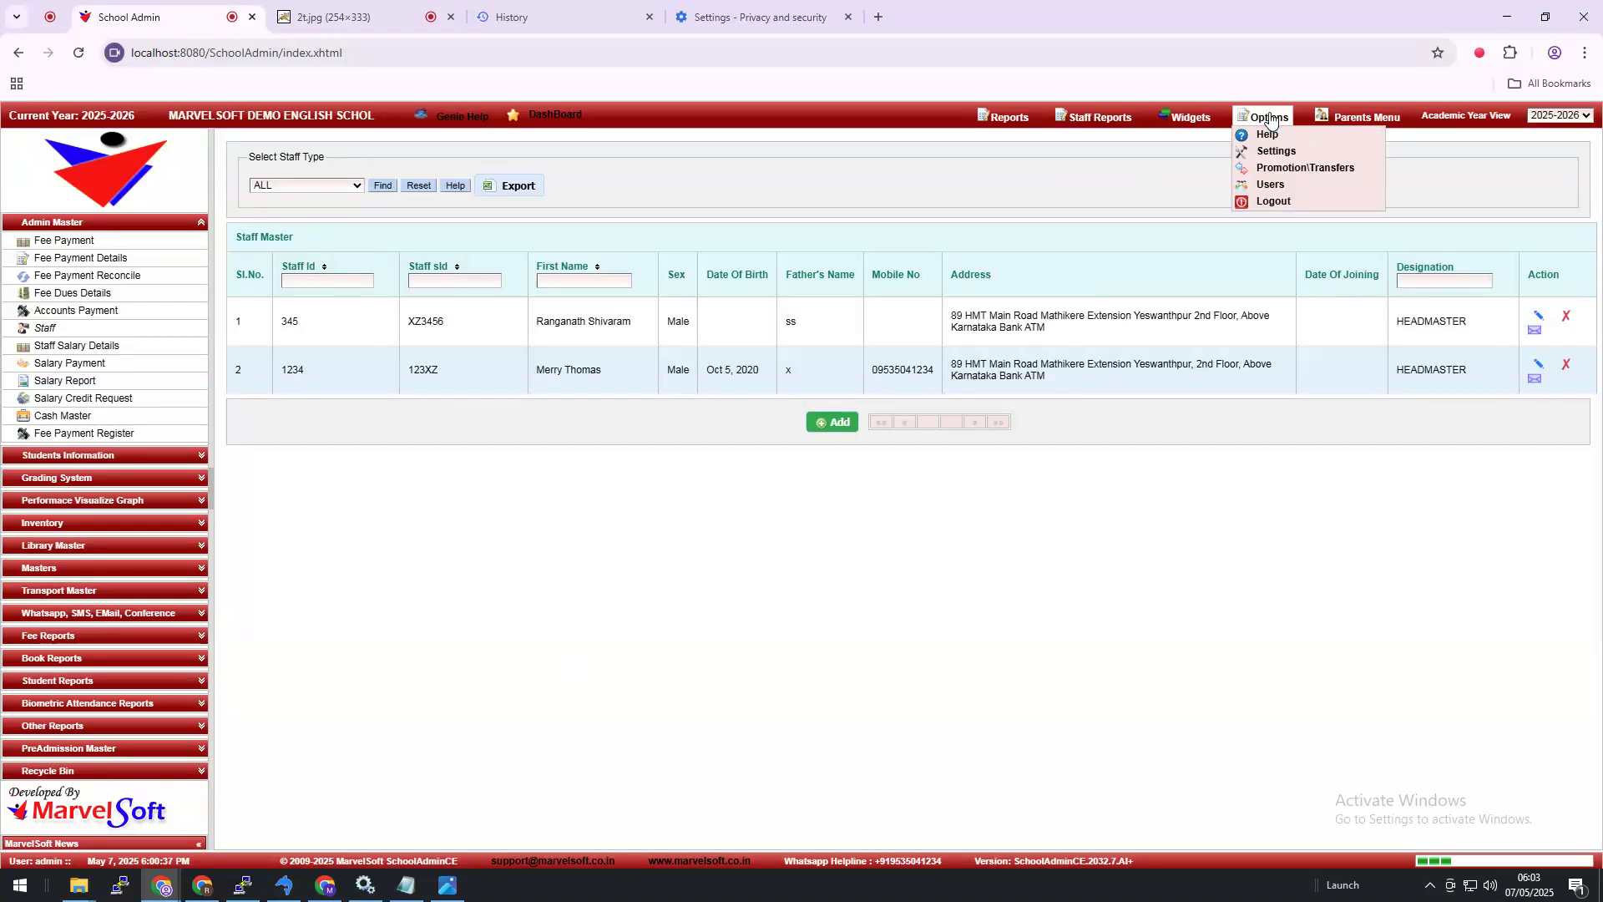
{"action": "left_click", "coordinate": [1275, 202]}
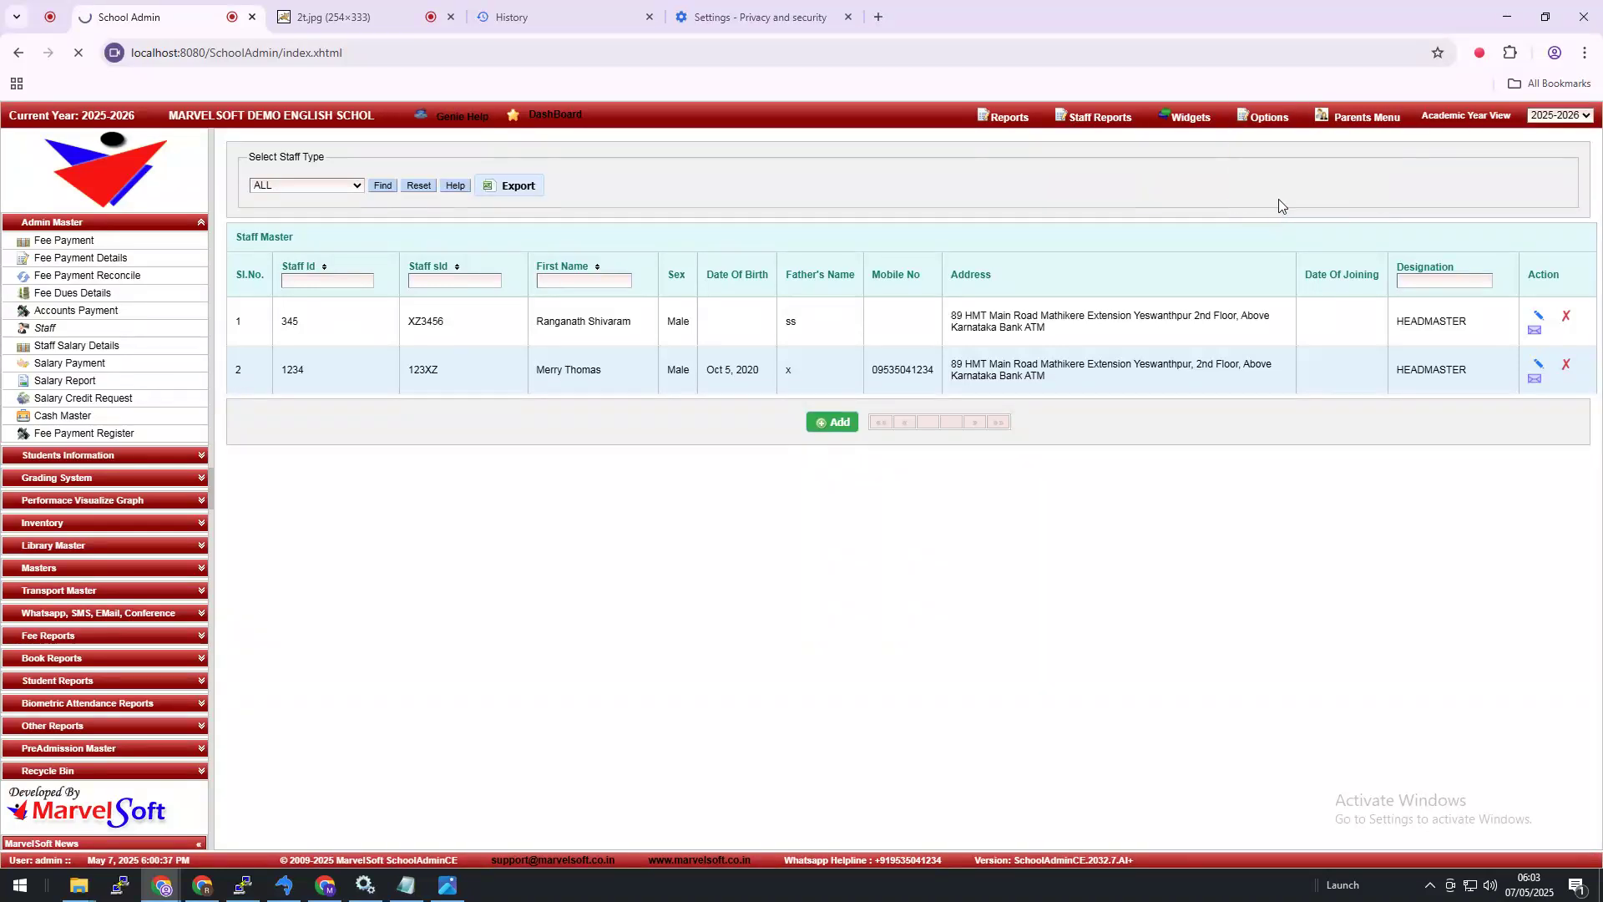
{"action": "left_click", "coordinate": [980, 569]}
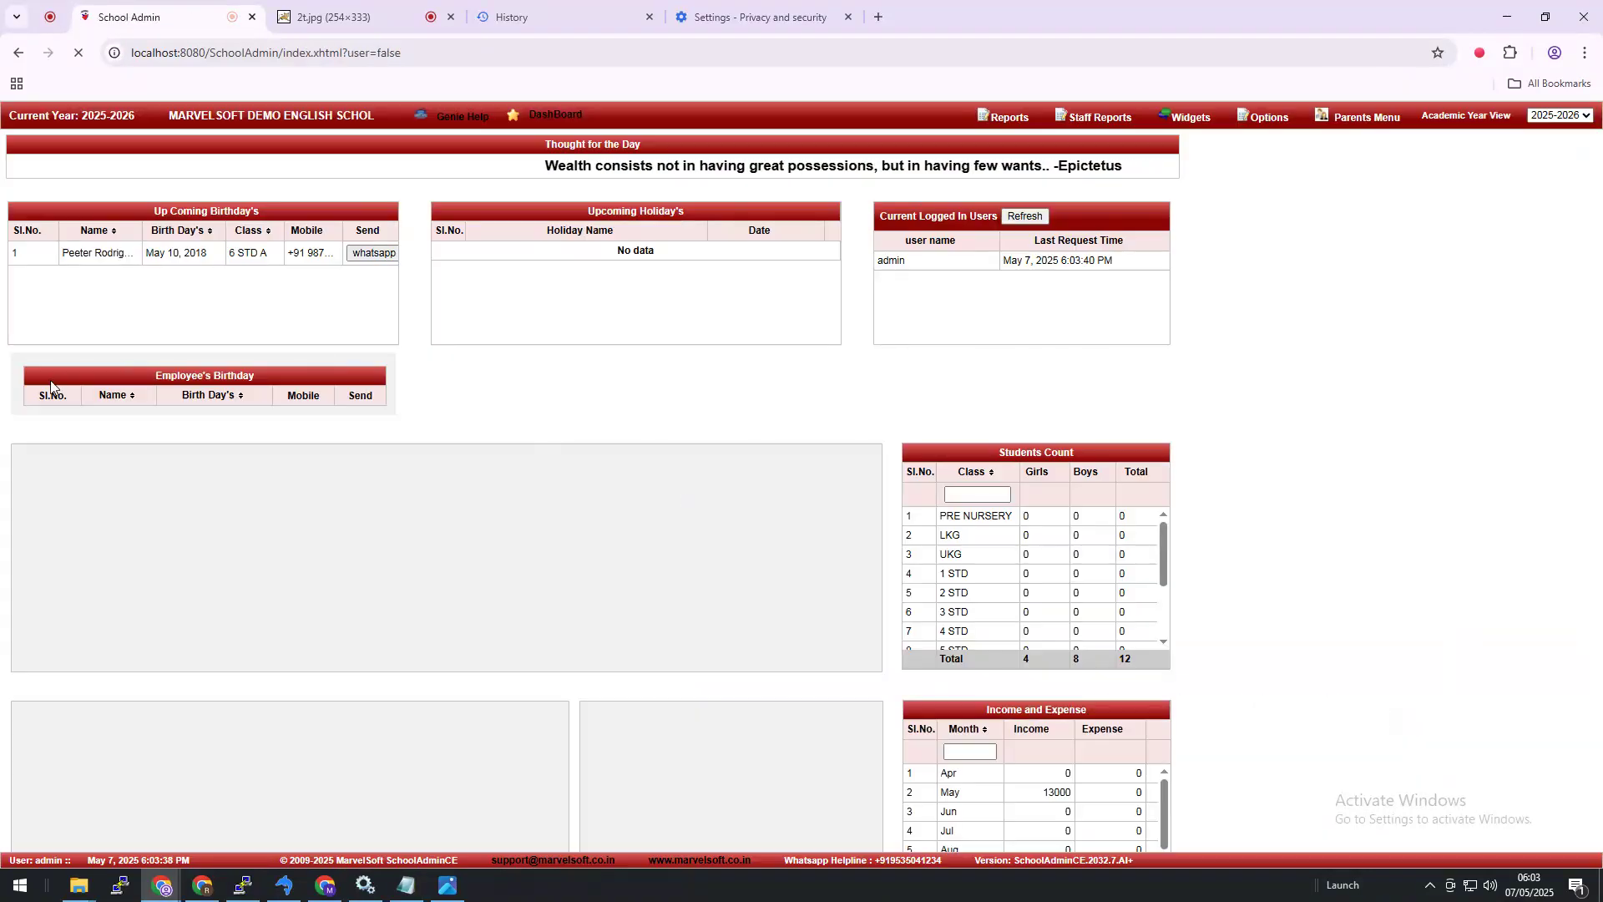
{"action": "left_click", "coordinate": [75, 224]}
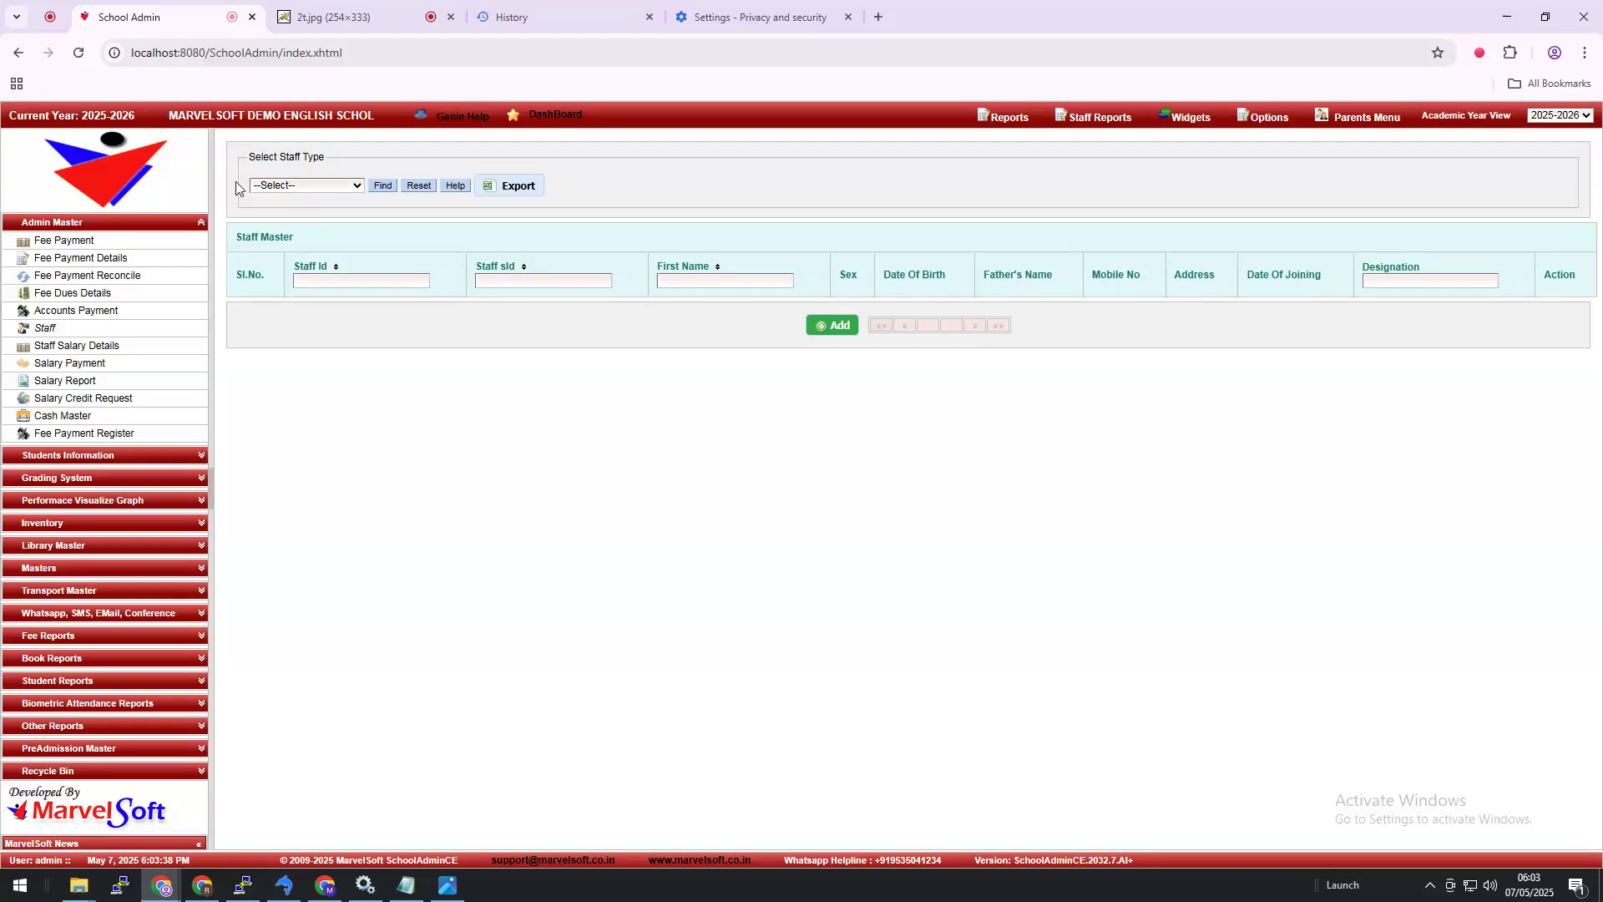
Step: List ALL staff types and open the first staff record's edit form
{"action": "left_click", "coordinate": [285, 184]}
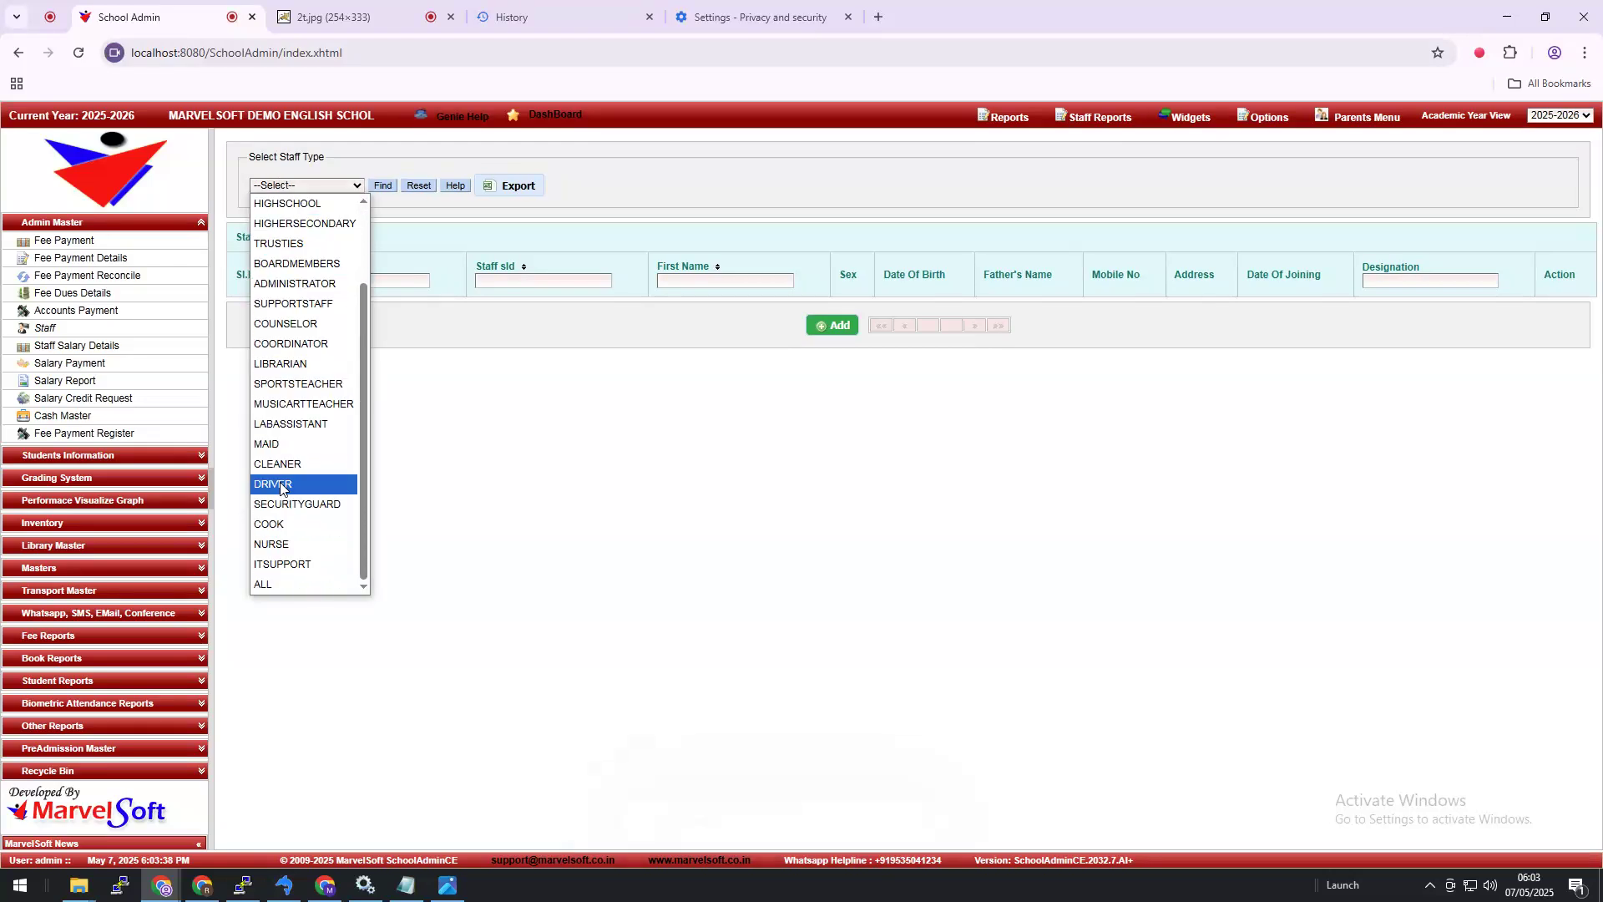
{"action": "left_click", "coordinate": [280, 584]}
{"action": "left_click", "coordinate": [382, 189]}
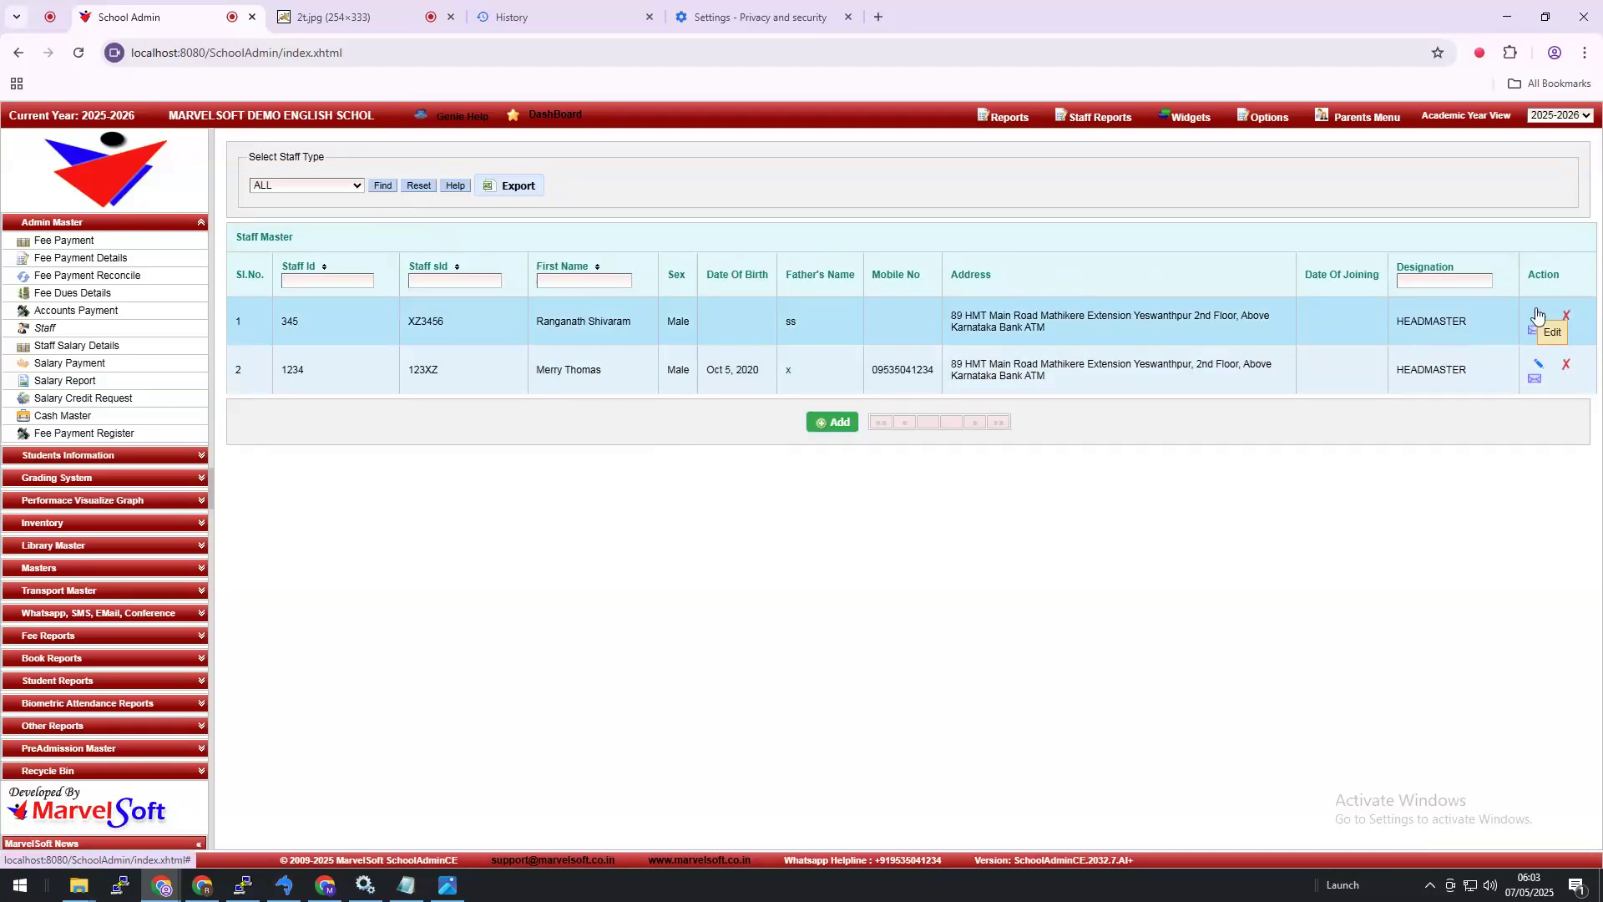
{"action": "left_click", "coordinate": [1538, 316]}
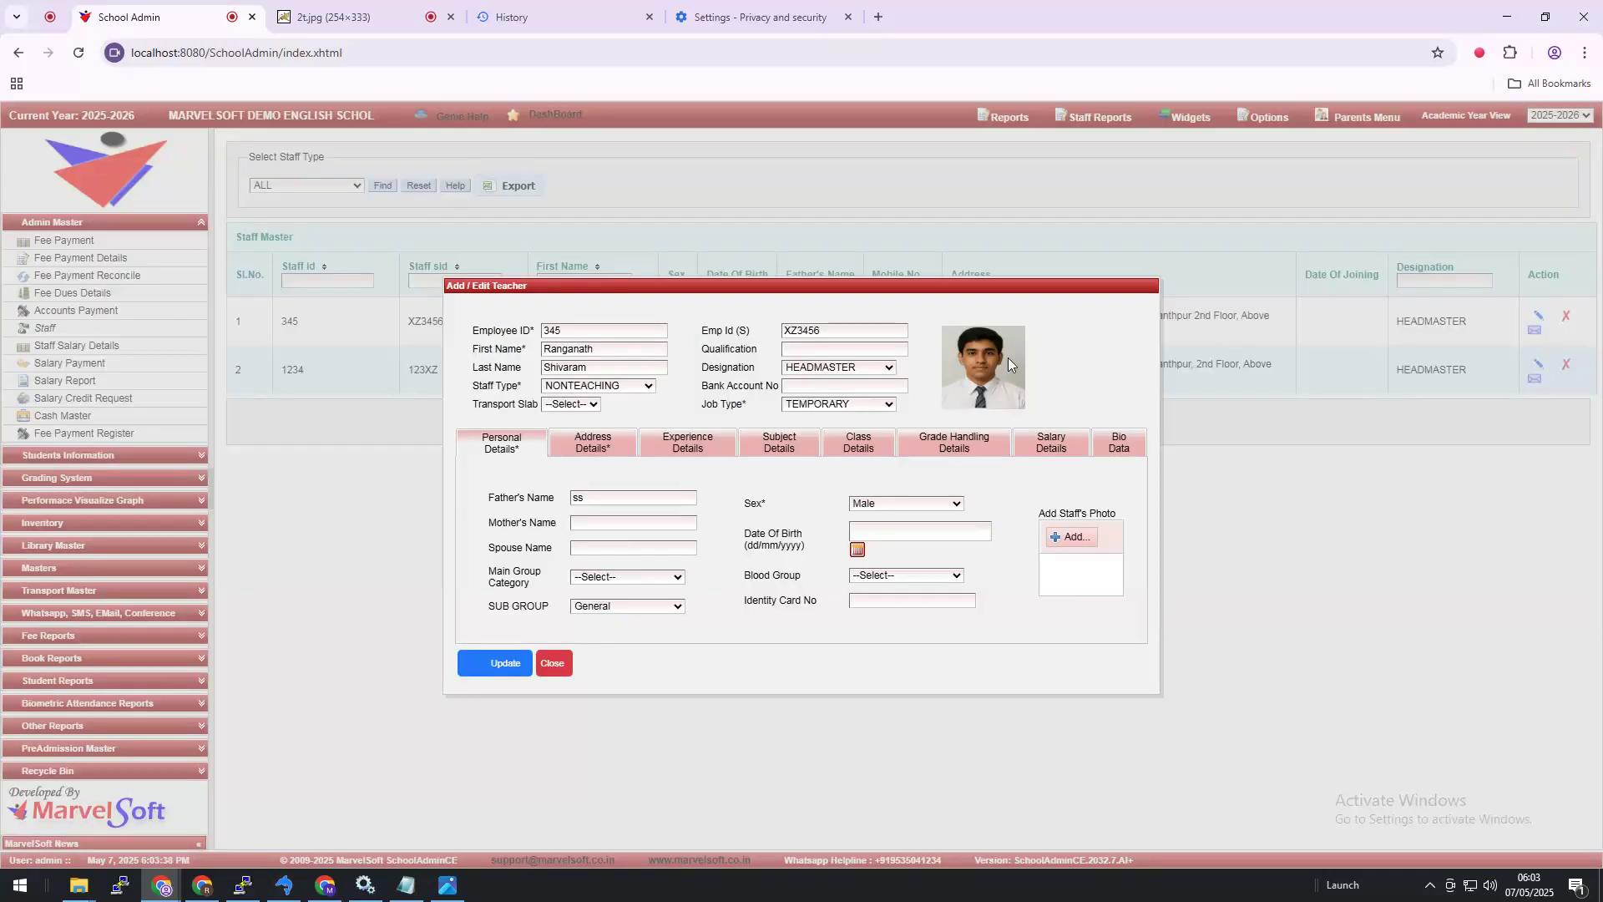
Step: Open the staff photo in a new tab, then close both 2t.jpg image tabs
{"action": "right_click", "coordinate": [1007, 357]}
{"action": "left_click", "coordinate": [1054, 376]}
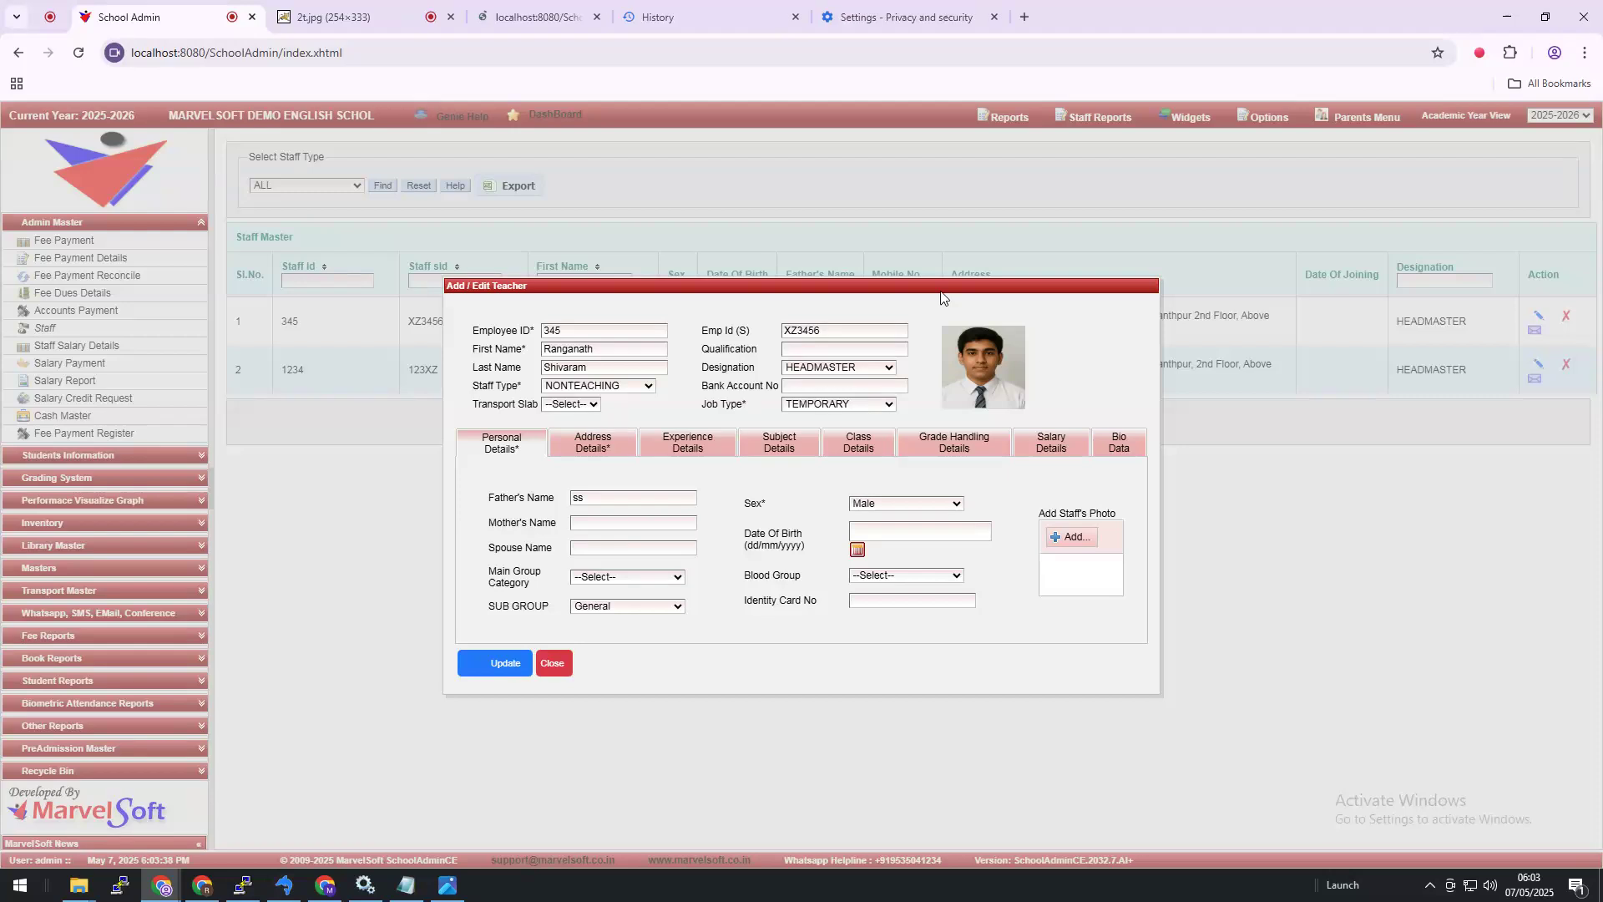
{"action": "left_click", "coordinate": [516, 11]}
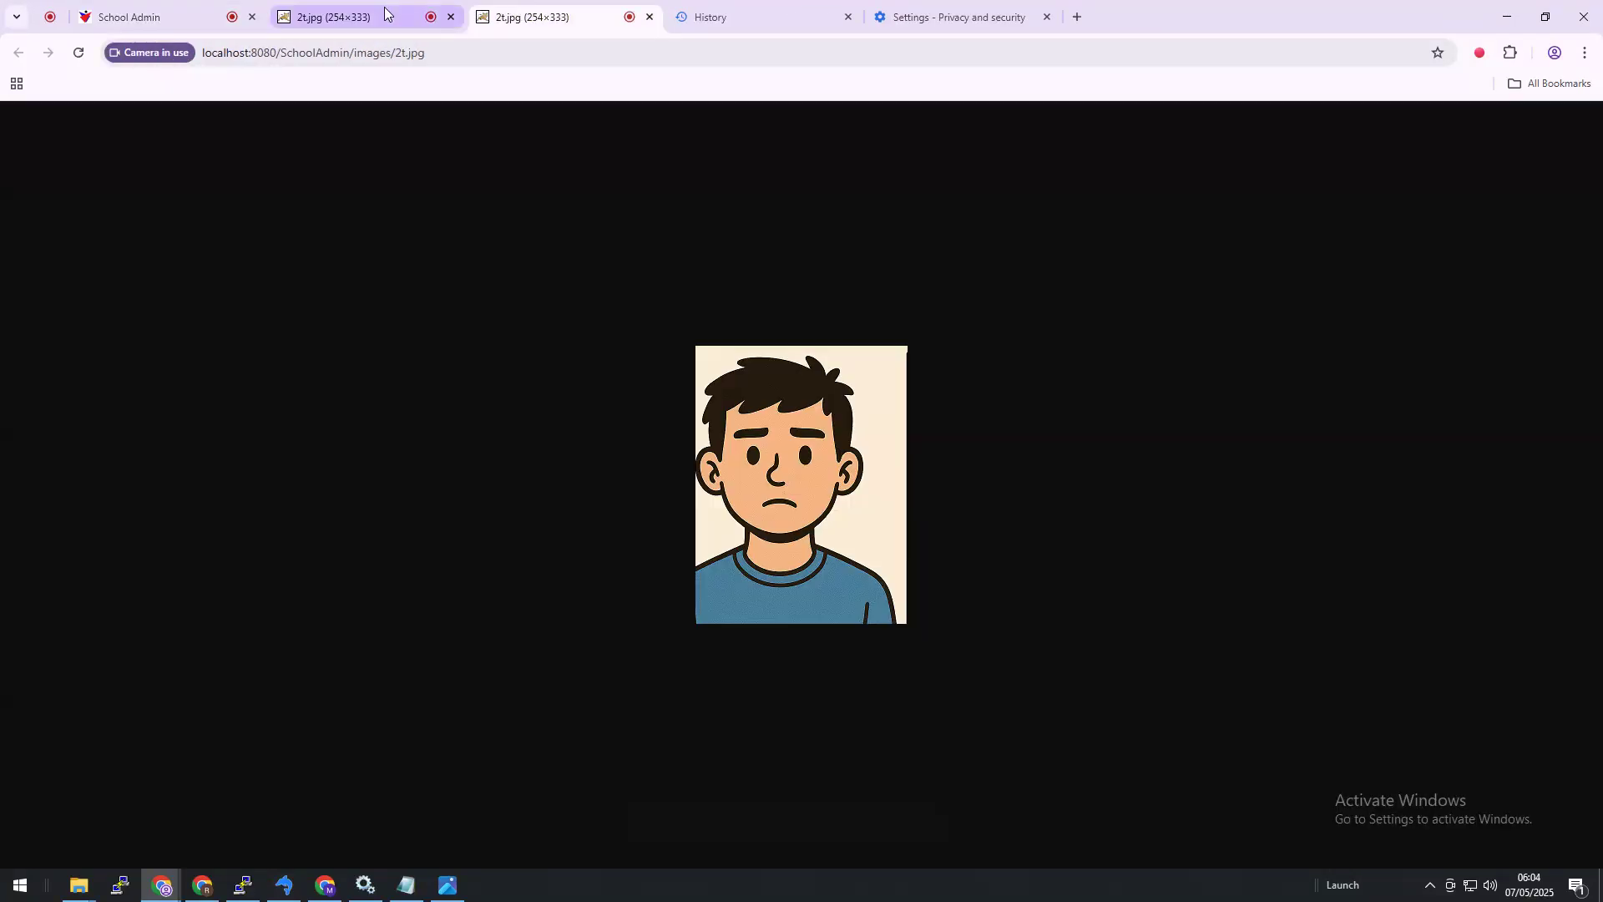
{"action": "left_click", "coordinate": [389, 14]}
{"action": "left_click", "coordinate": [450, 18]}
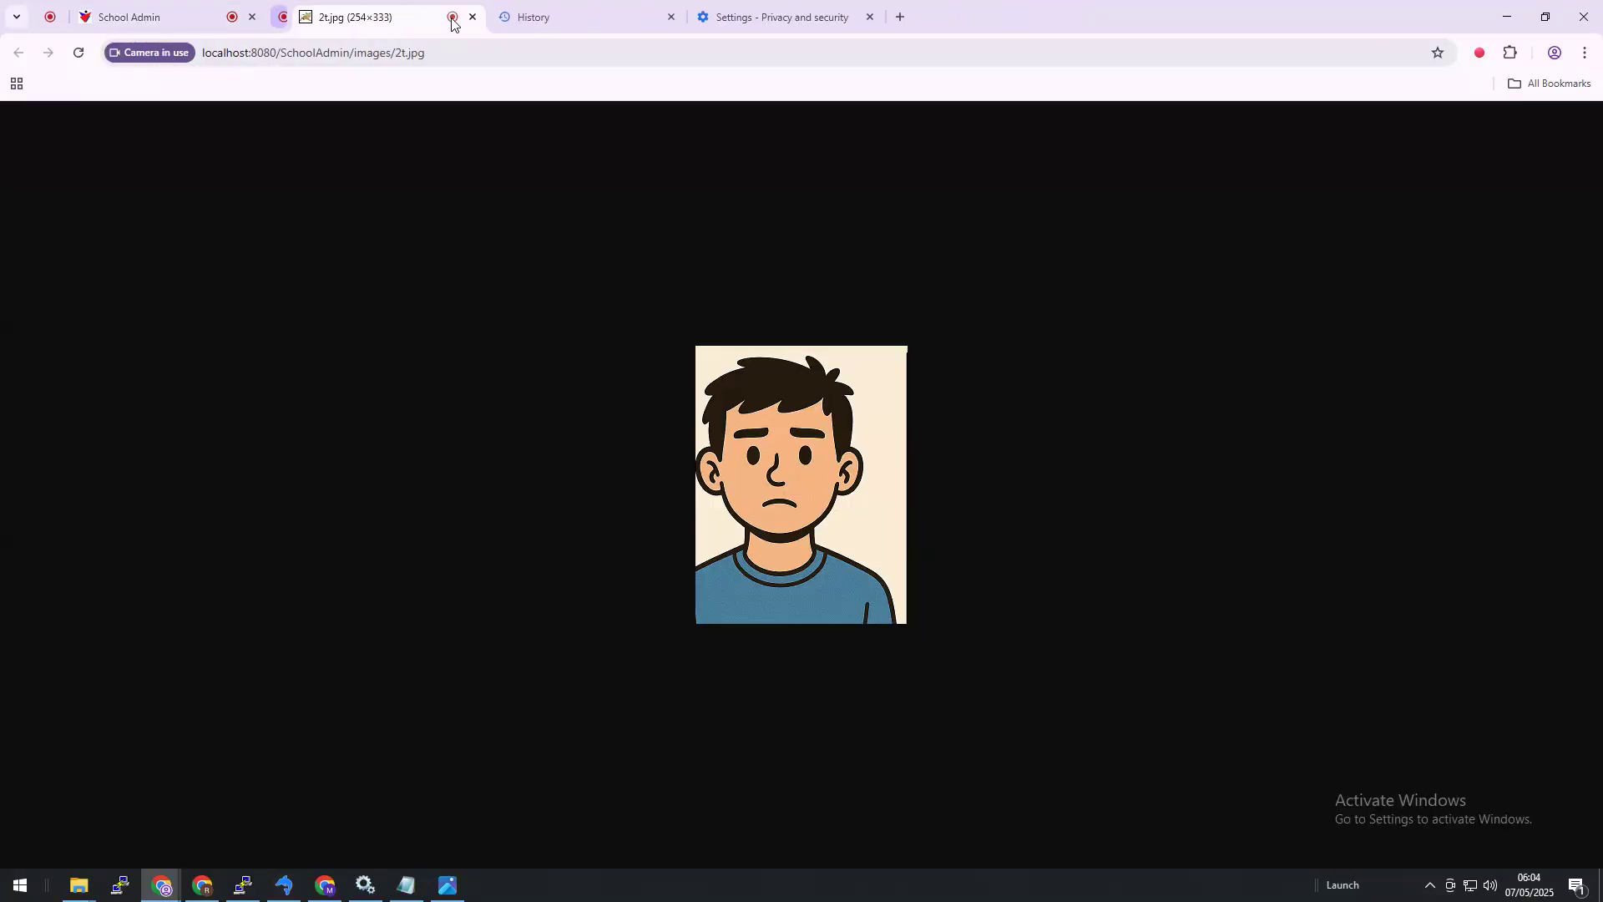
{"action": "left_click", "coordinate": [450, 17]}
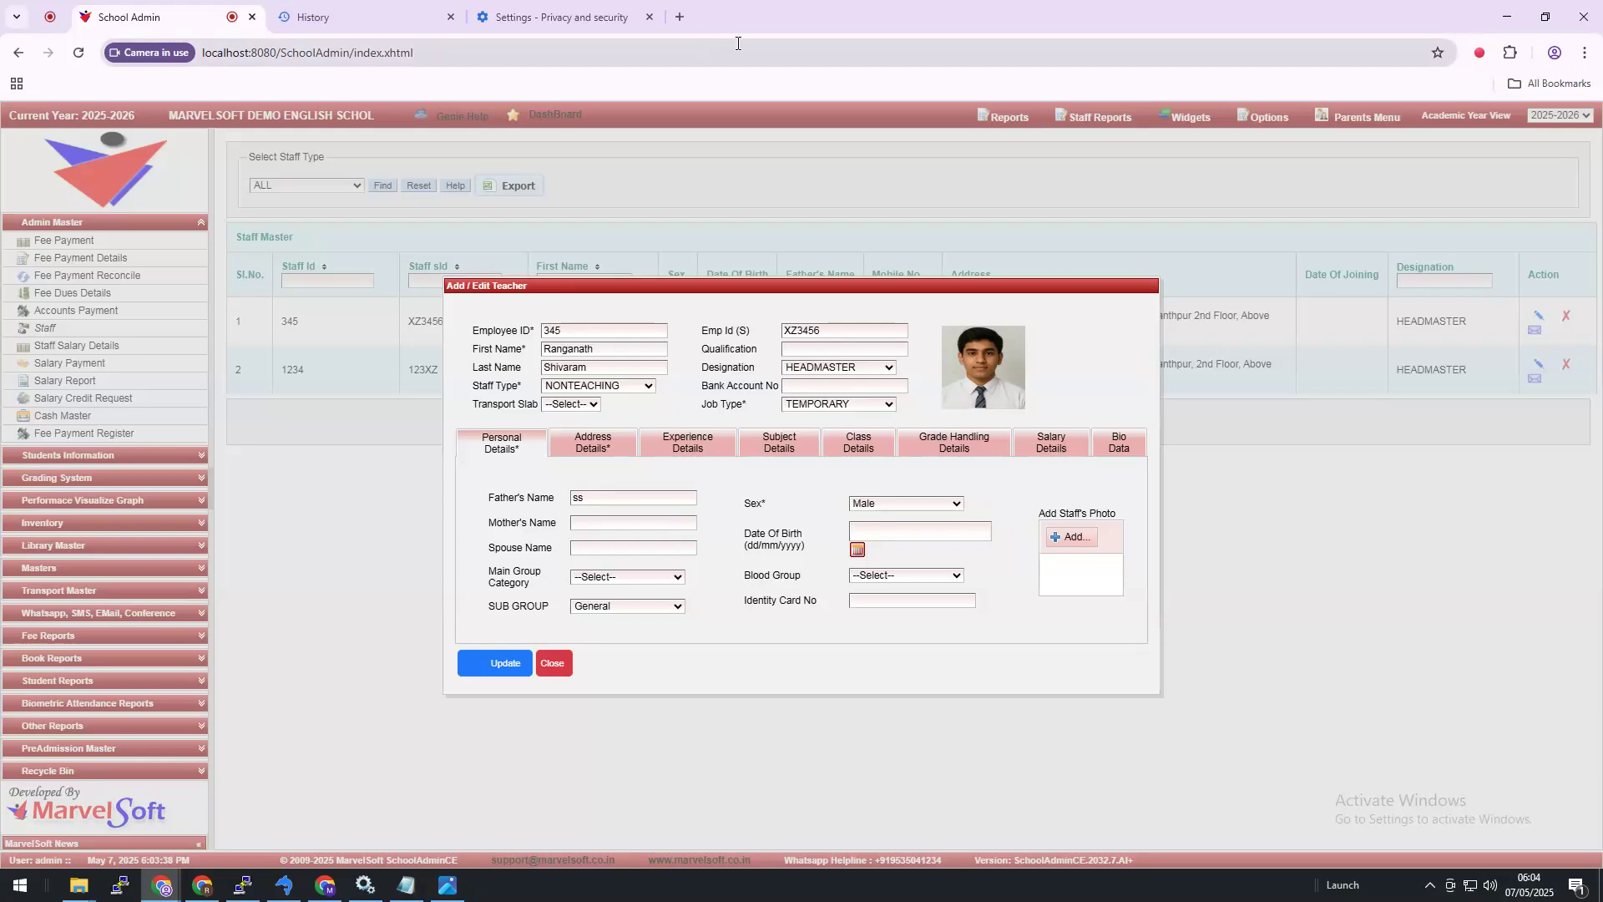
Step: Delete Chrome's cached images and files from the History's Delete browsing data page
{"action": "left_click", "coordinate": [540, 17]}
{"action": "left_click", "coordinate": [409, 16]}
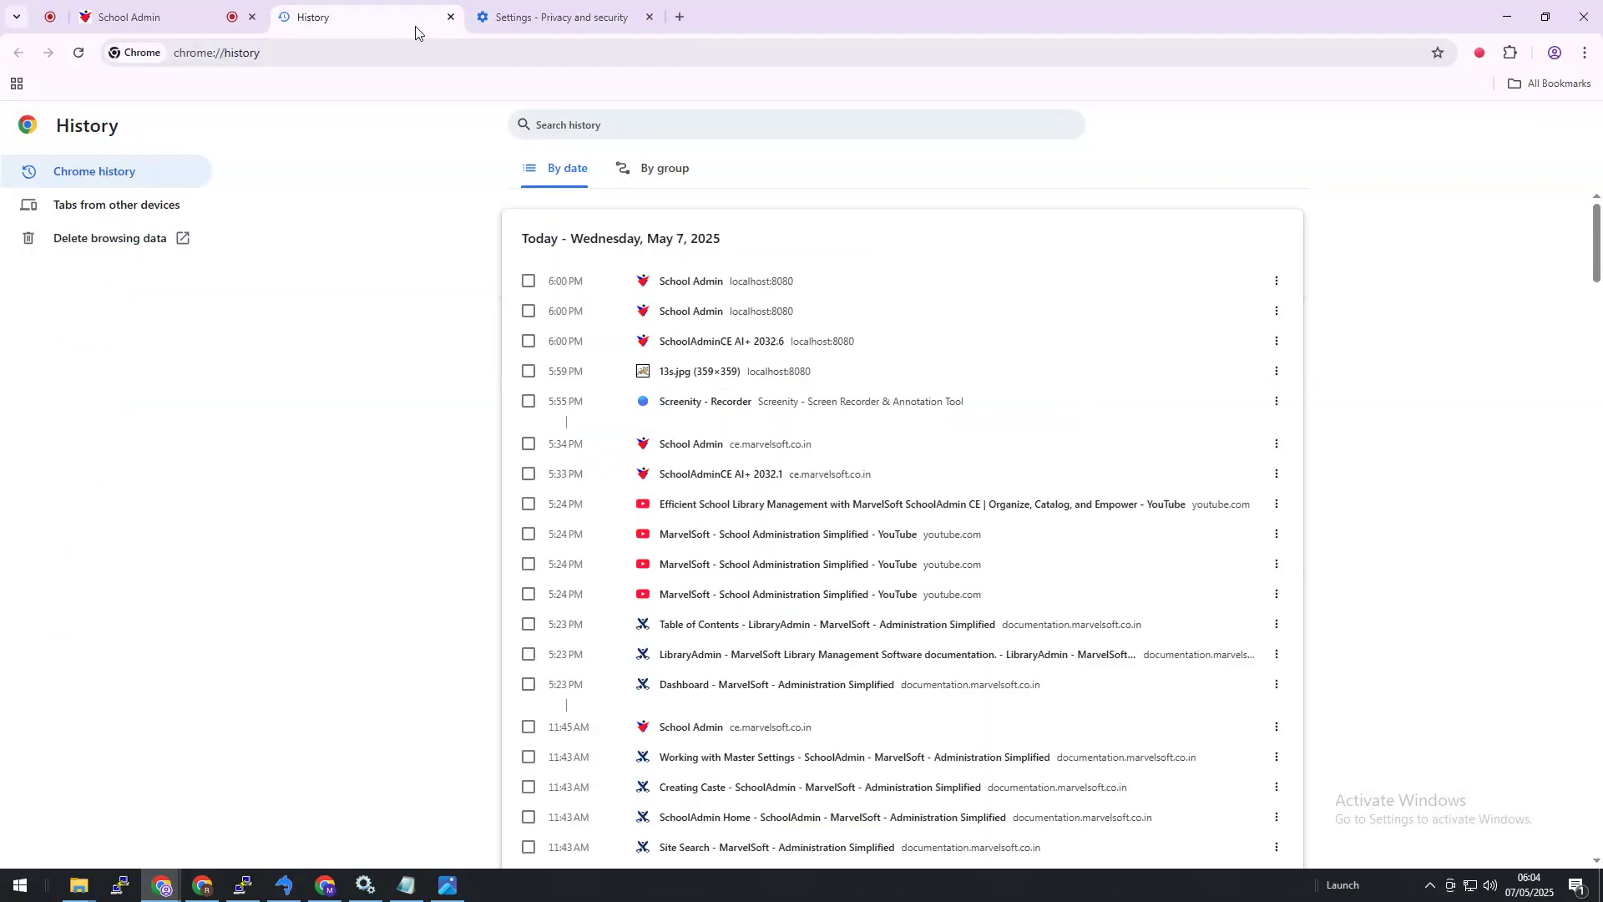
{"action": "left_click", "coordinate": [132, 237]}
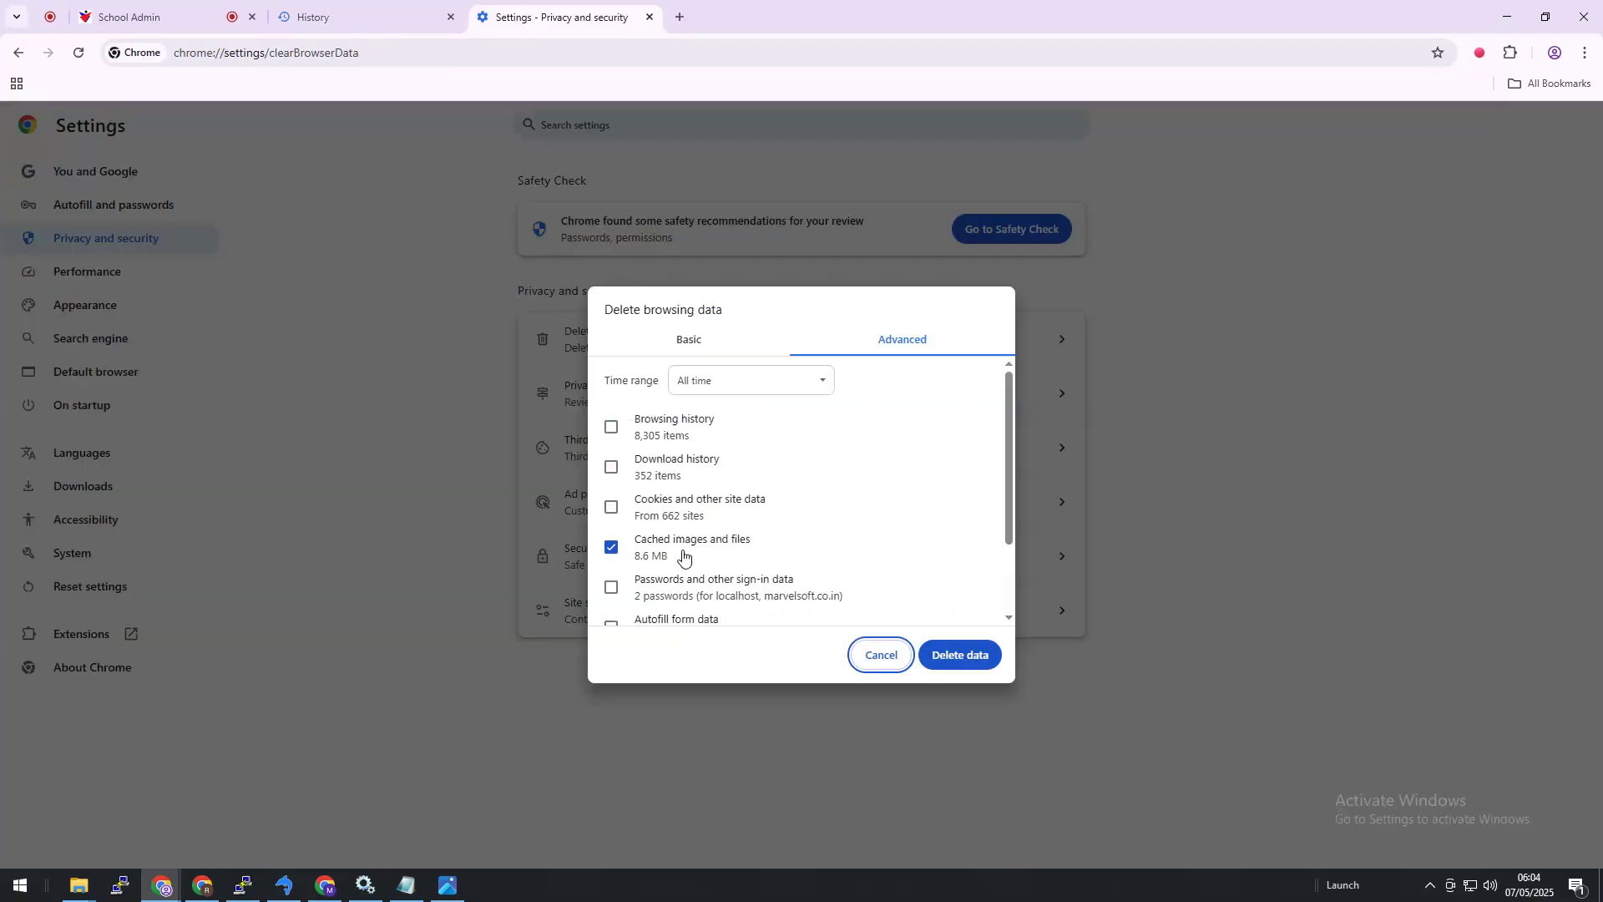
{"action": "left_click", "coordinate": [970, 658]}
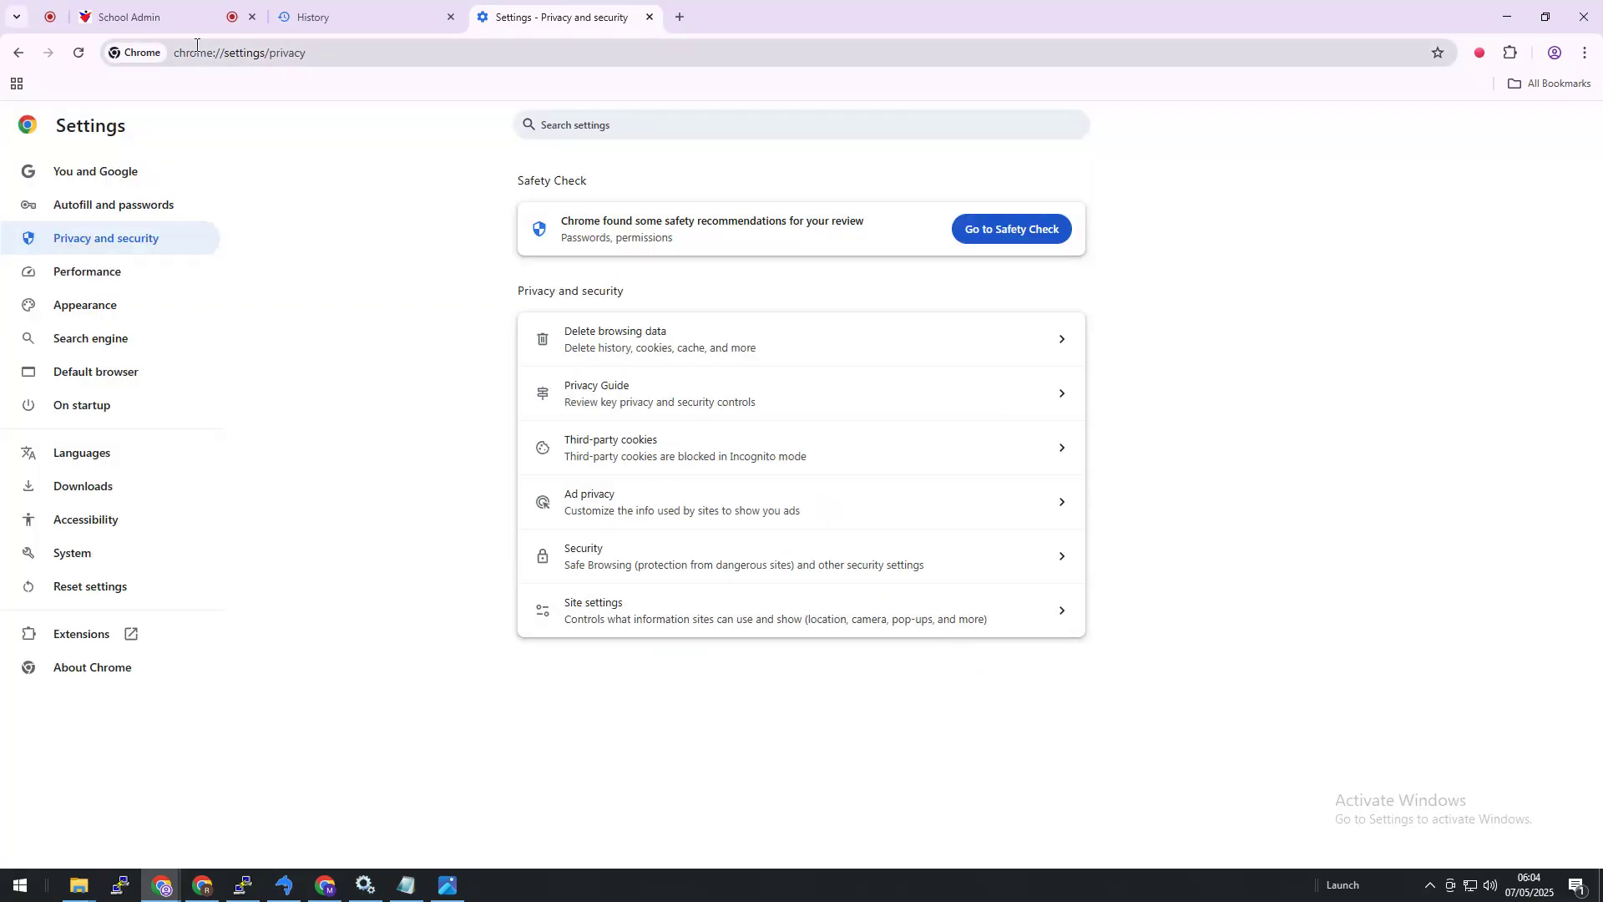
Step: Reload the School Admin page, confirming the form resubmission
{"action": "left_click", "coordinate": [144, 30]}
{"action": "left_click", "coordinate": [79, 54]}
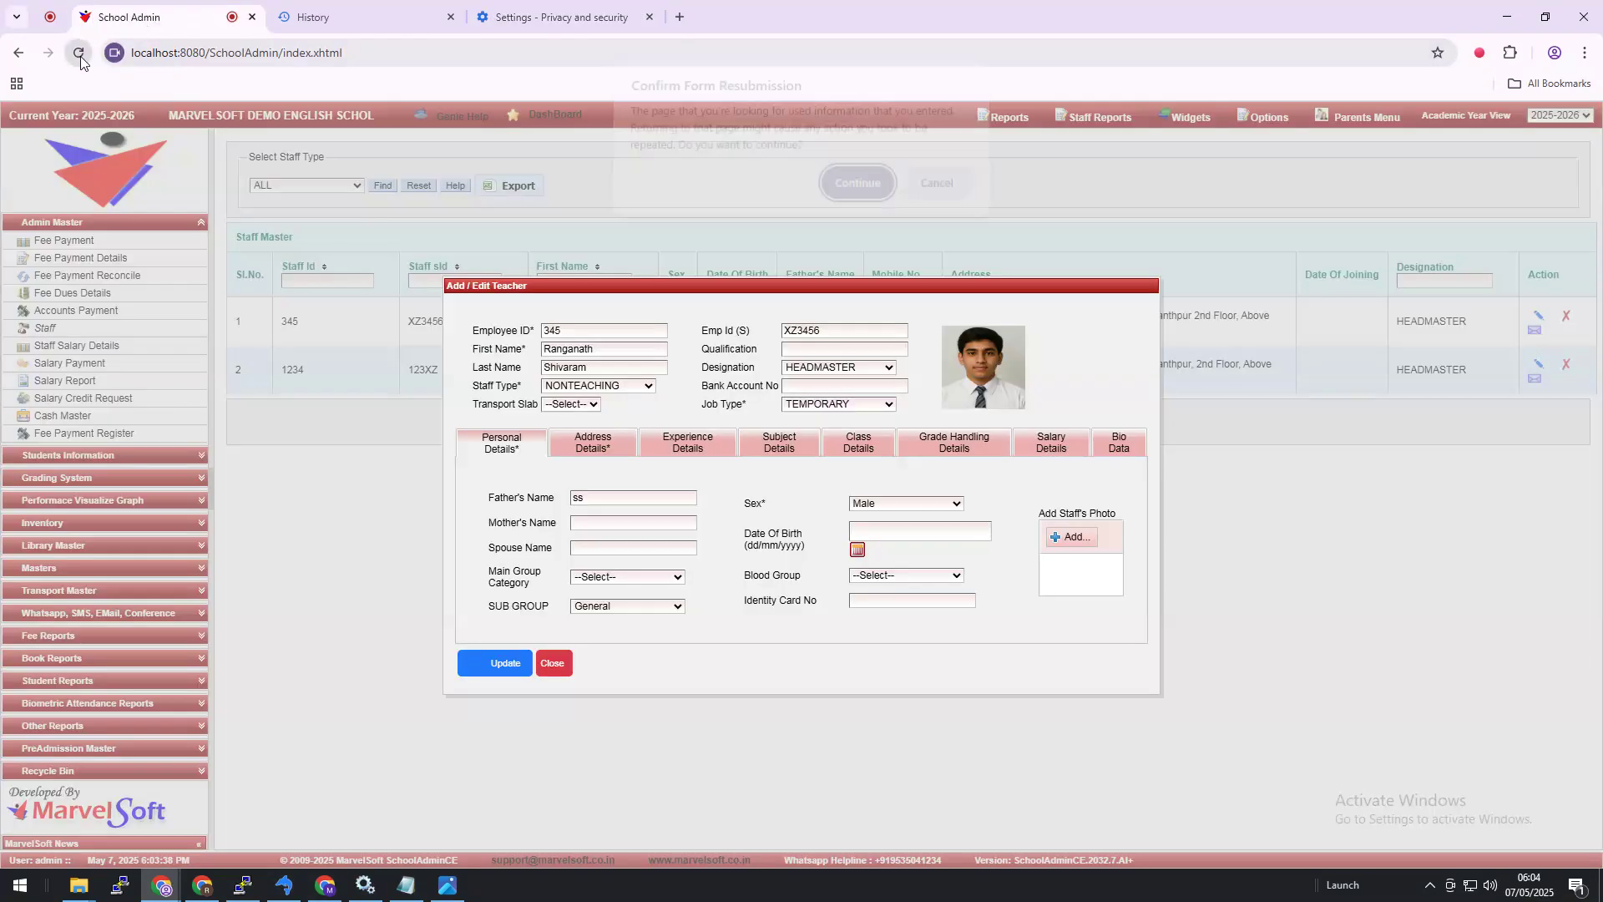
{"action": "left_click", "coordinate": [845, 202]}
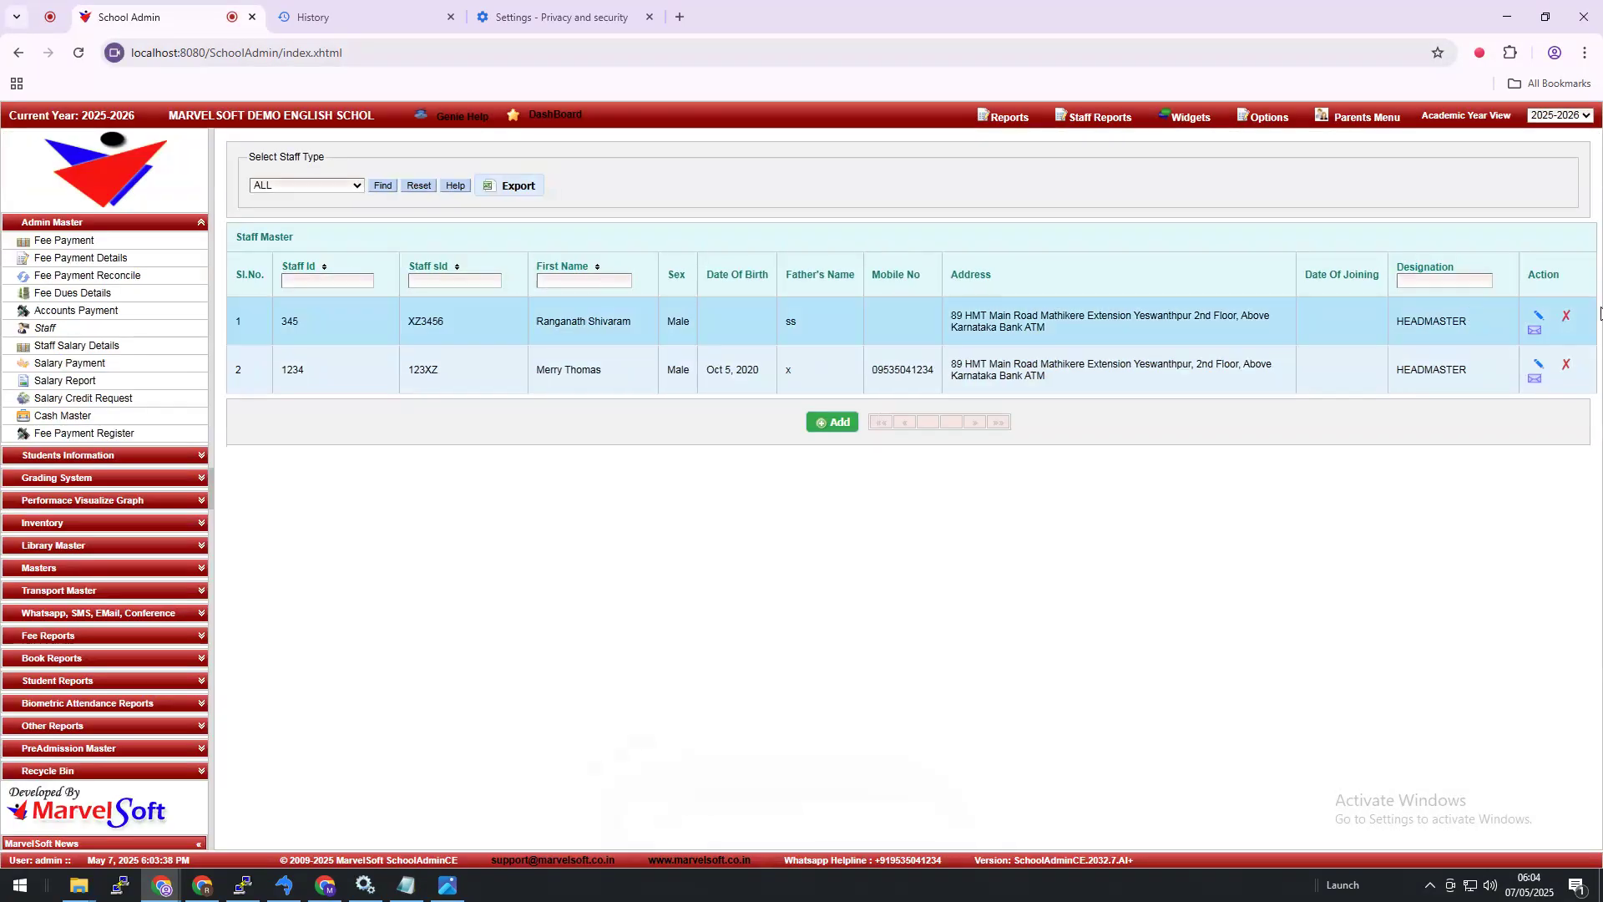
{"action": "left_click", "coordinate": [1539, 317]}
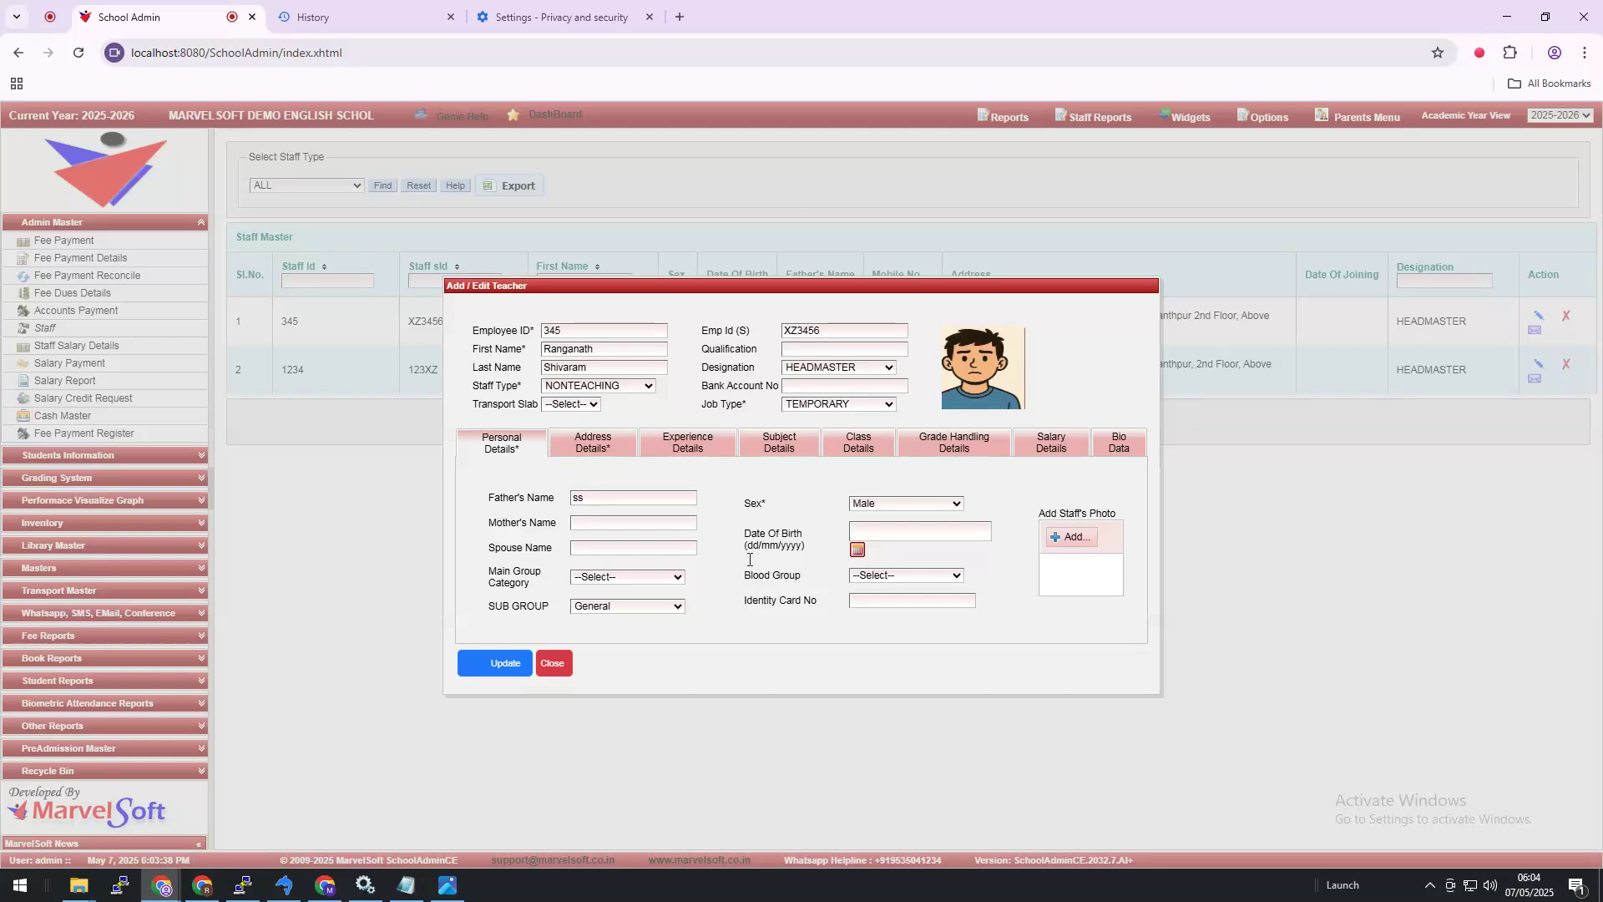
{"action": "left_click", "coordinate": [553, 670]}
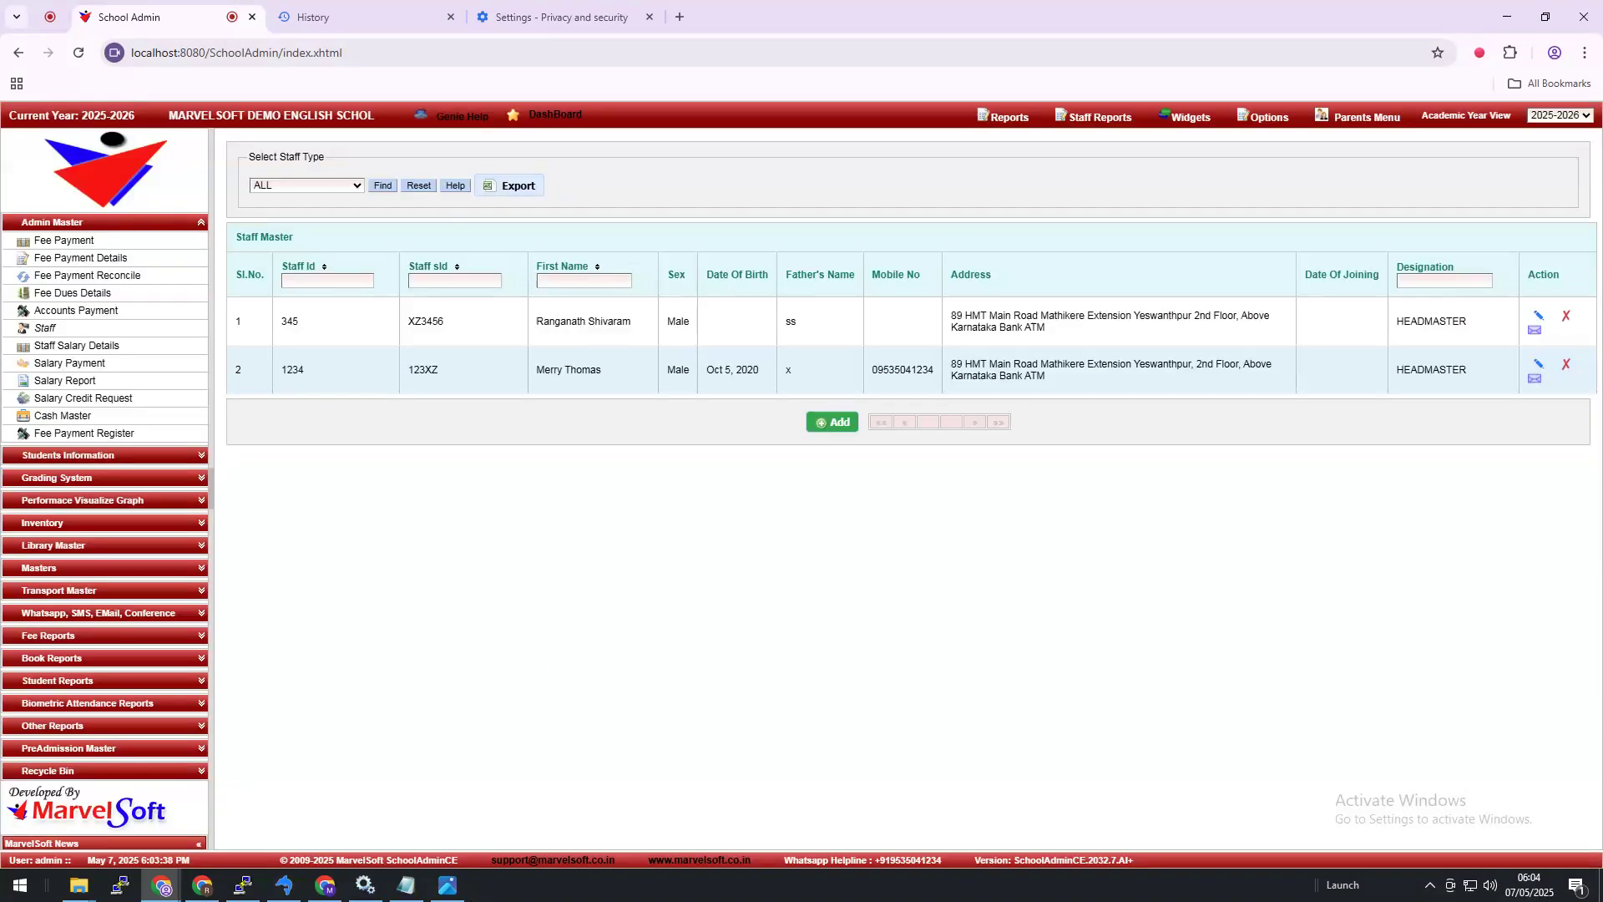
{"action": "left_click", "coordinate": [454, 893]}
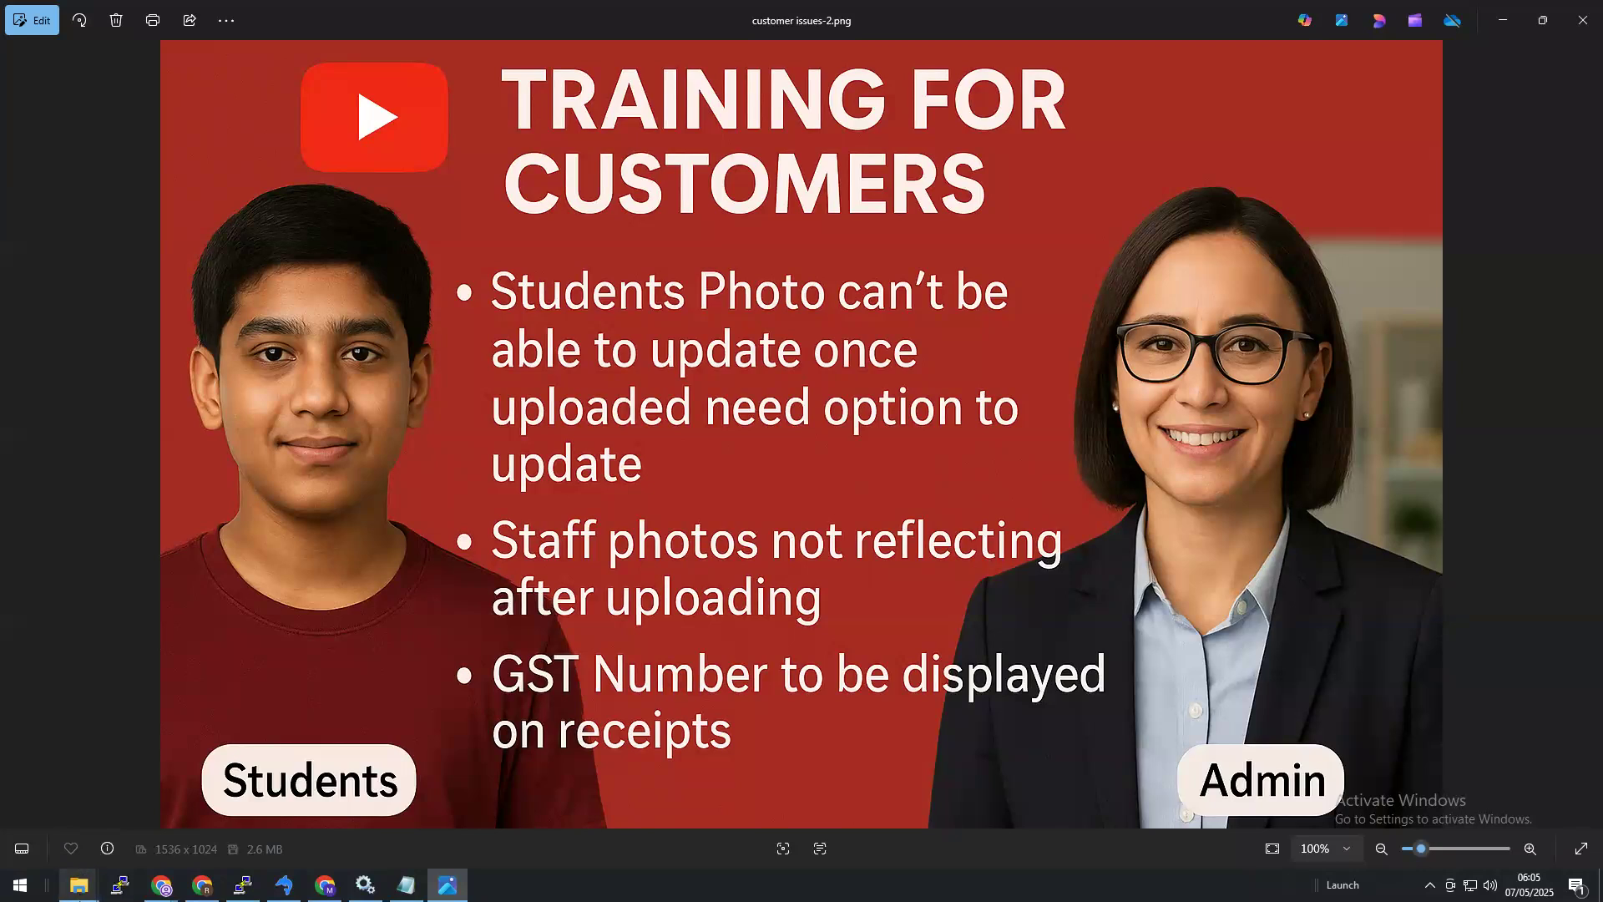
Step: Bring the School Admin Chrome window back in front of the Photos slide
{"action": "mouse_move", "coordinate": [210, 891]}
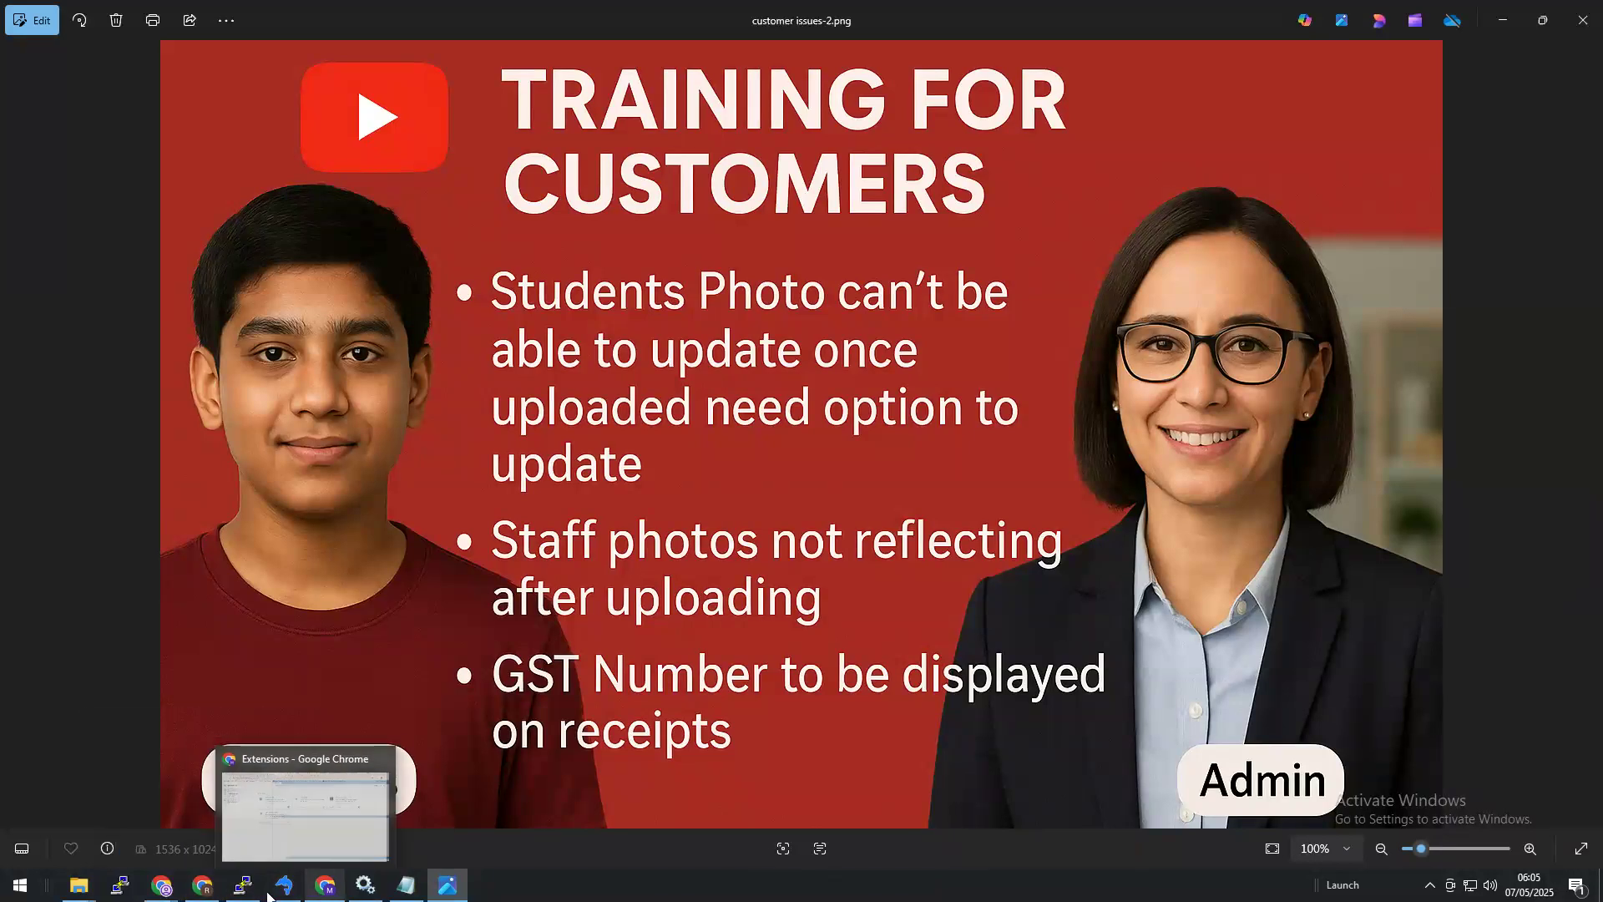
{"action": "mouse_move", "coordinate": [119, 892]}
{"action": "left_click", "coordinate": [259, 833]}
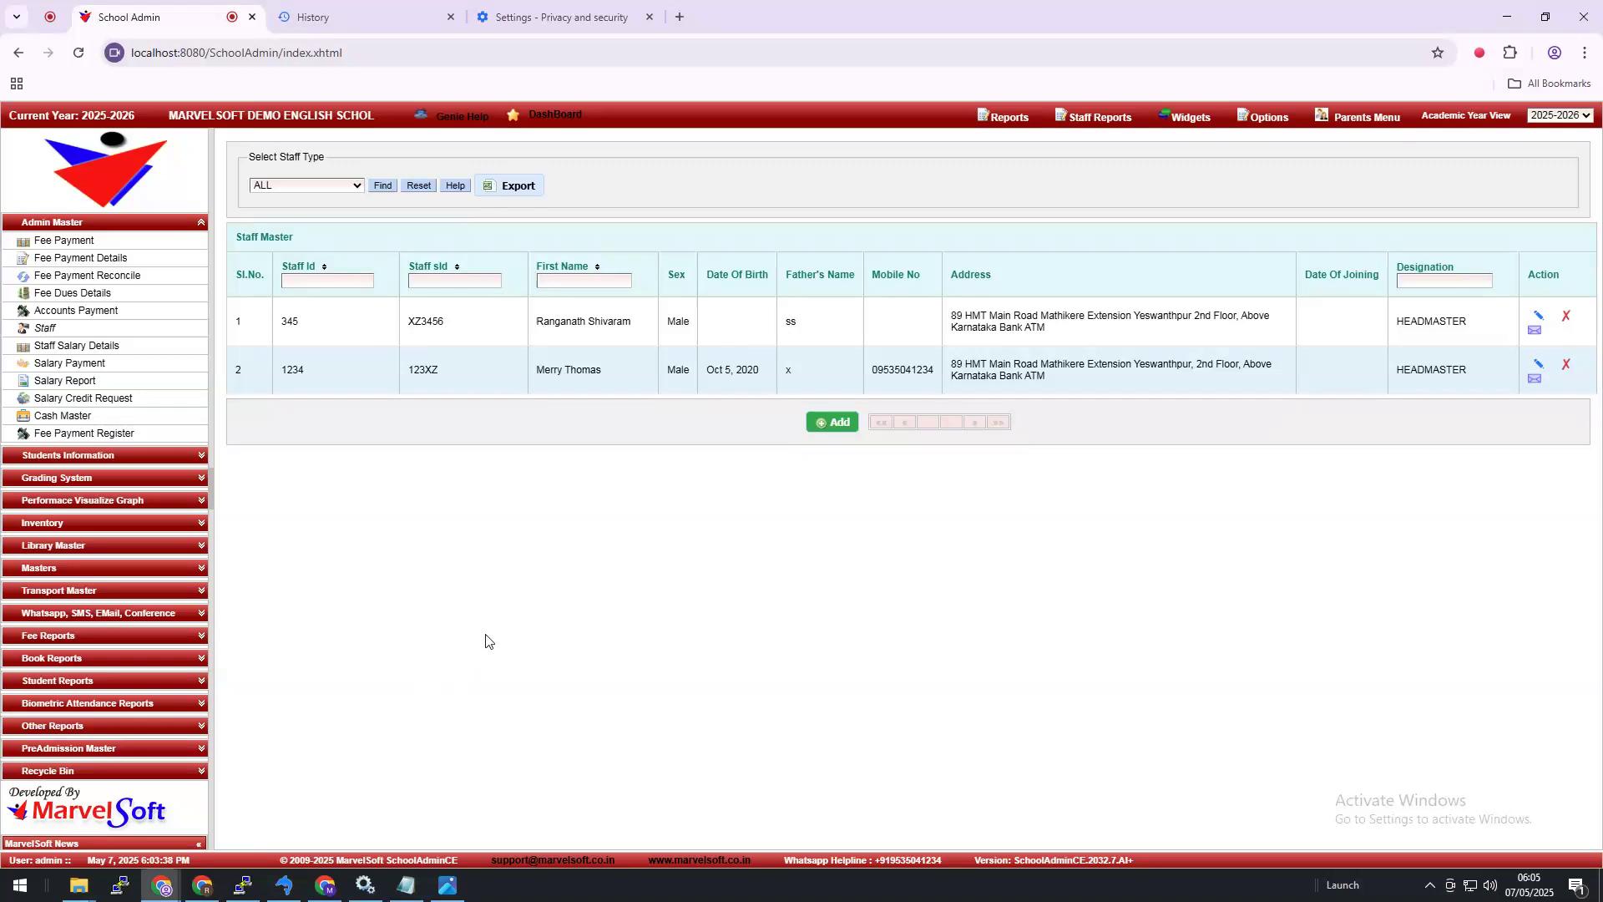
Step: Clear Chrome's cached images and files again, then return to School Admin and the customer issues-2.png slide
{"action": "left_click", "coordinate": [534, 15]}
{"action": "left_click", "coordinate": [354, 20]}
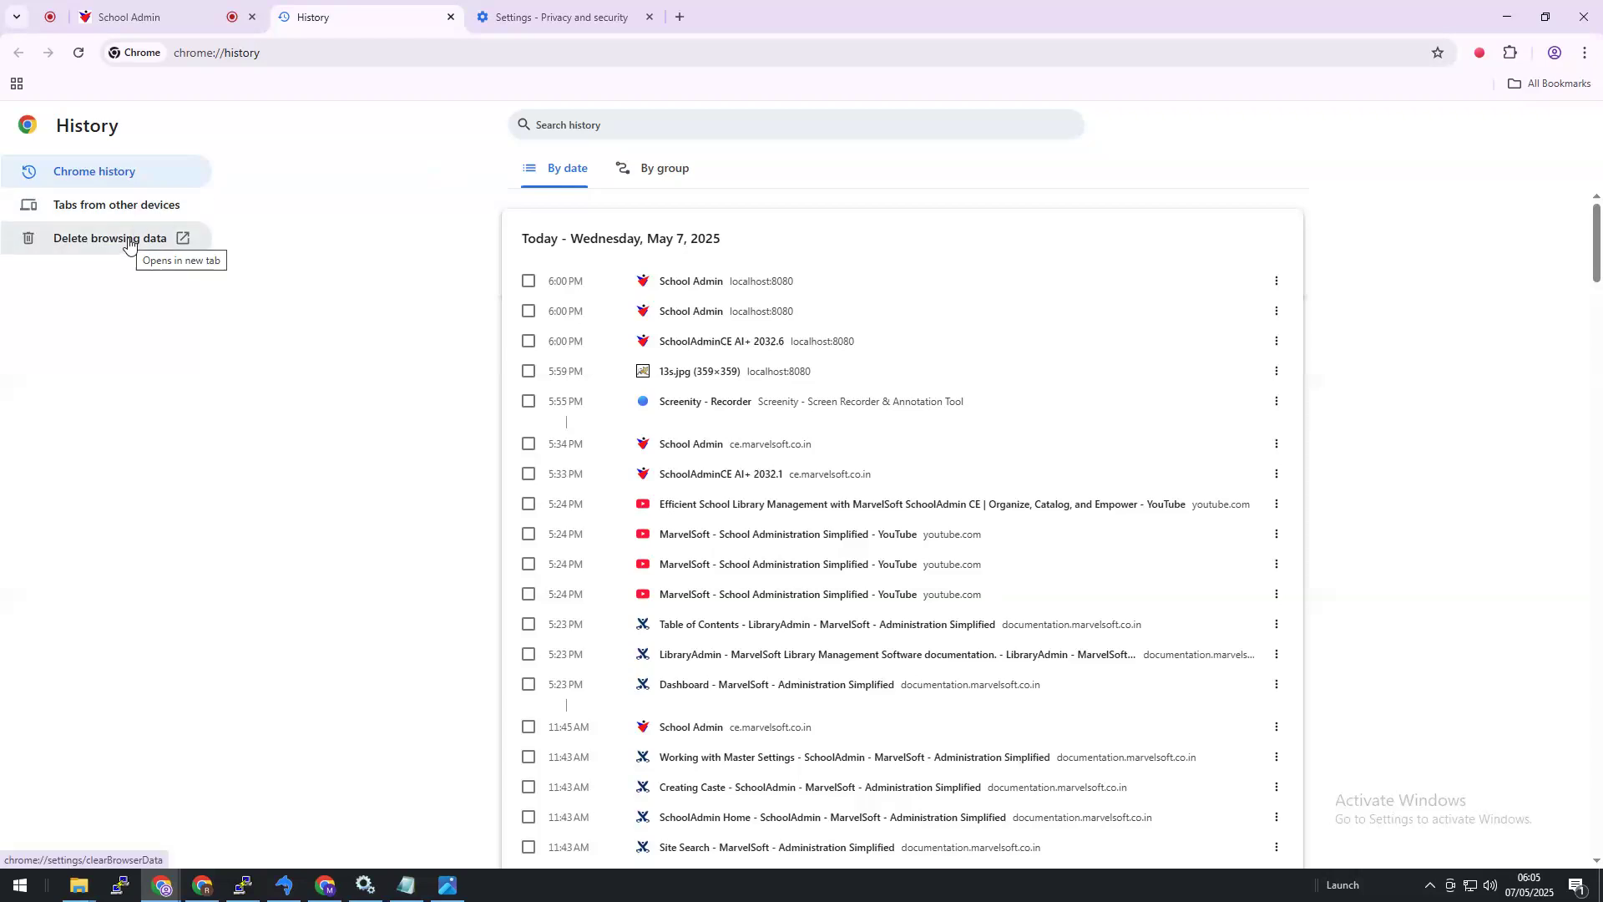
{"action": "left_click", "coordinate": [219, 52]}
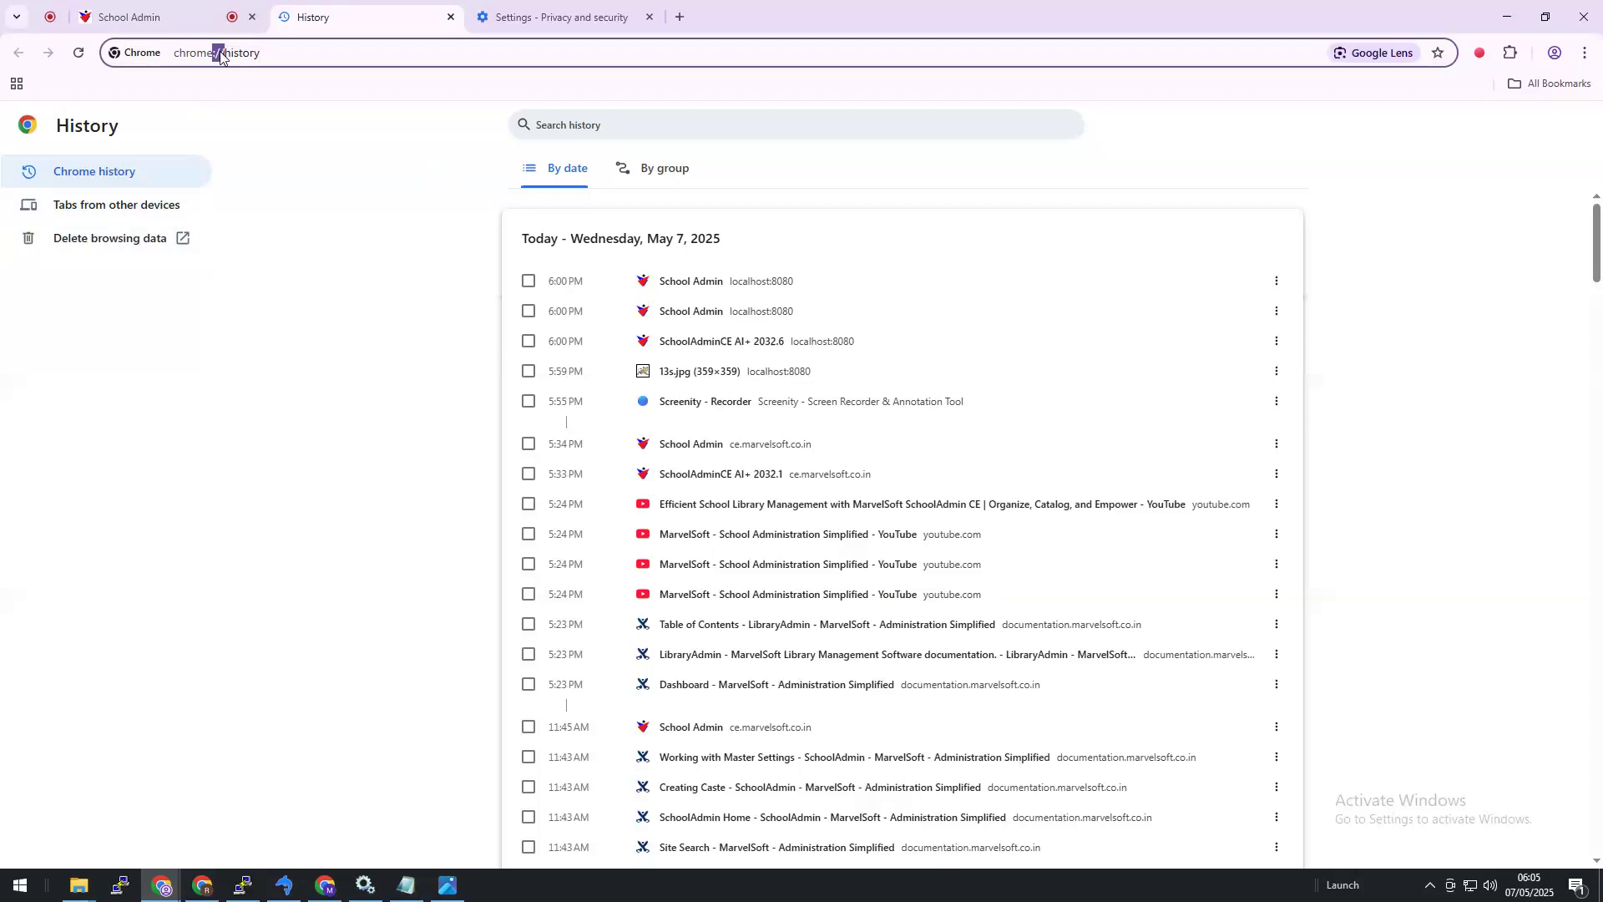
{"action": "left_click", "coordinate": [132, 238]}
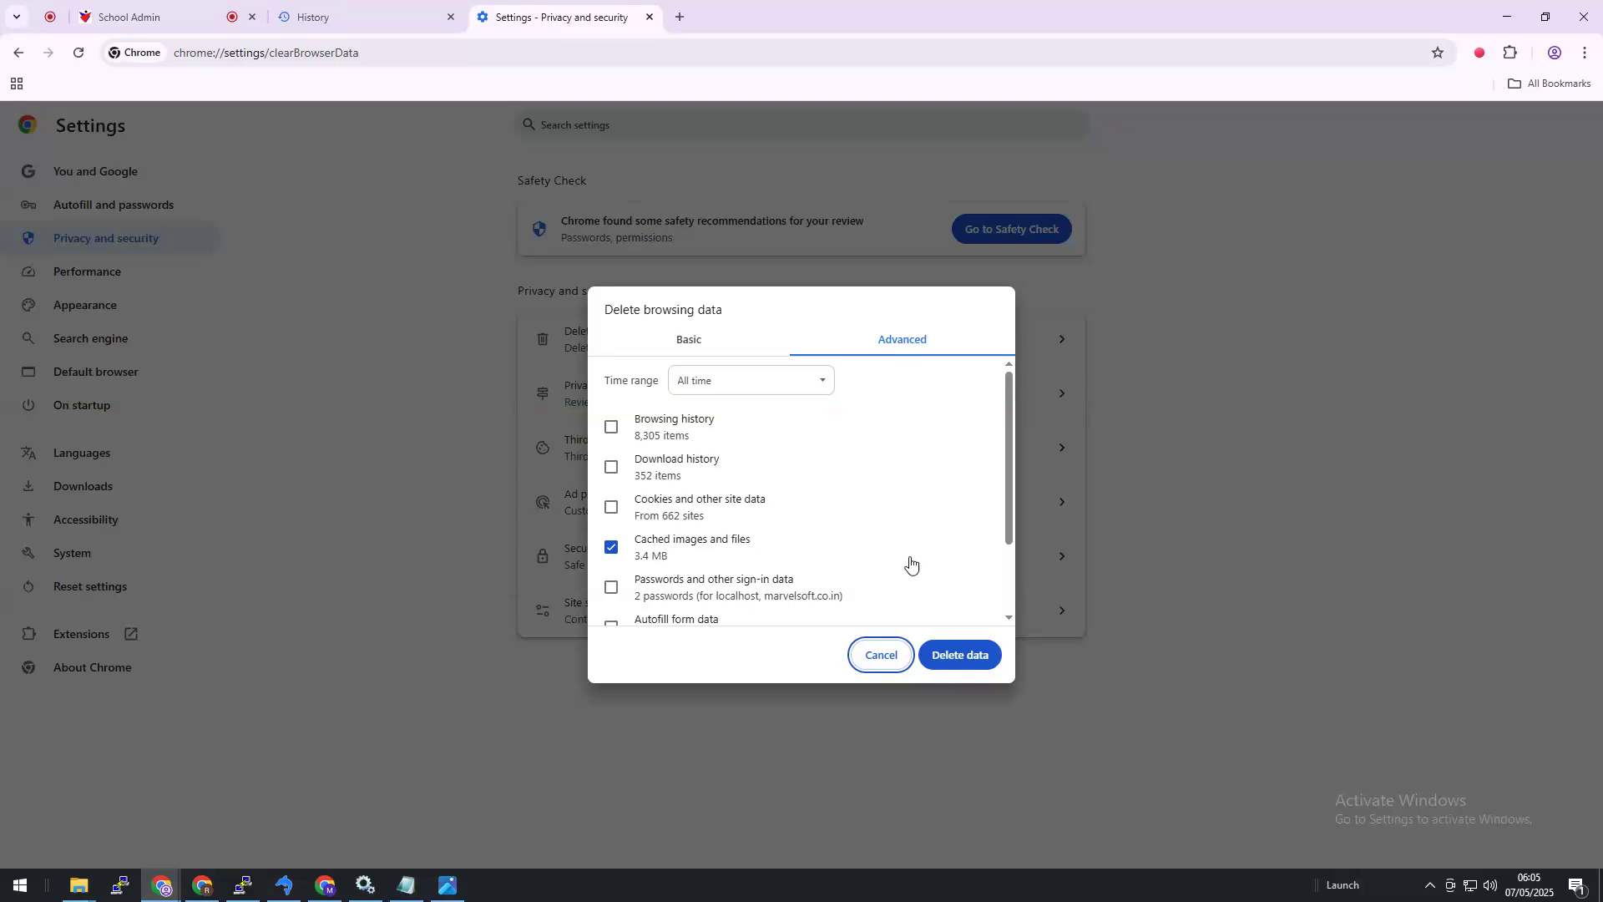
{"action": "left_click", "coordinate": [982, 660]}
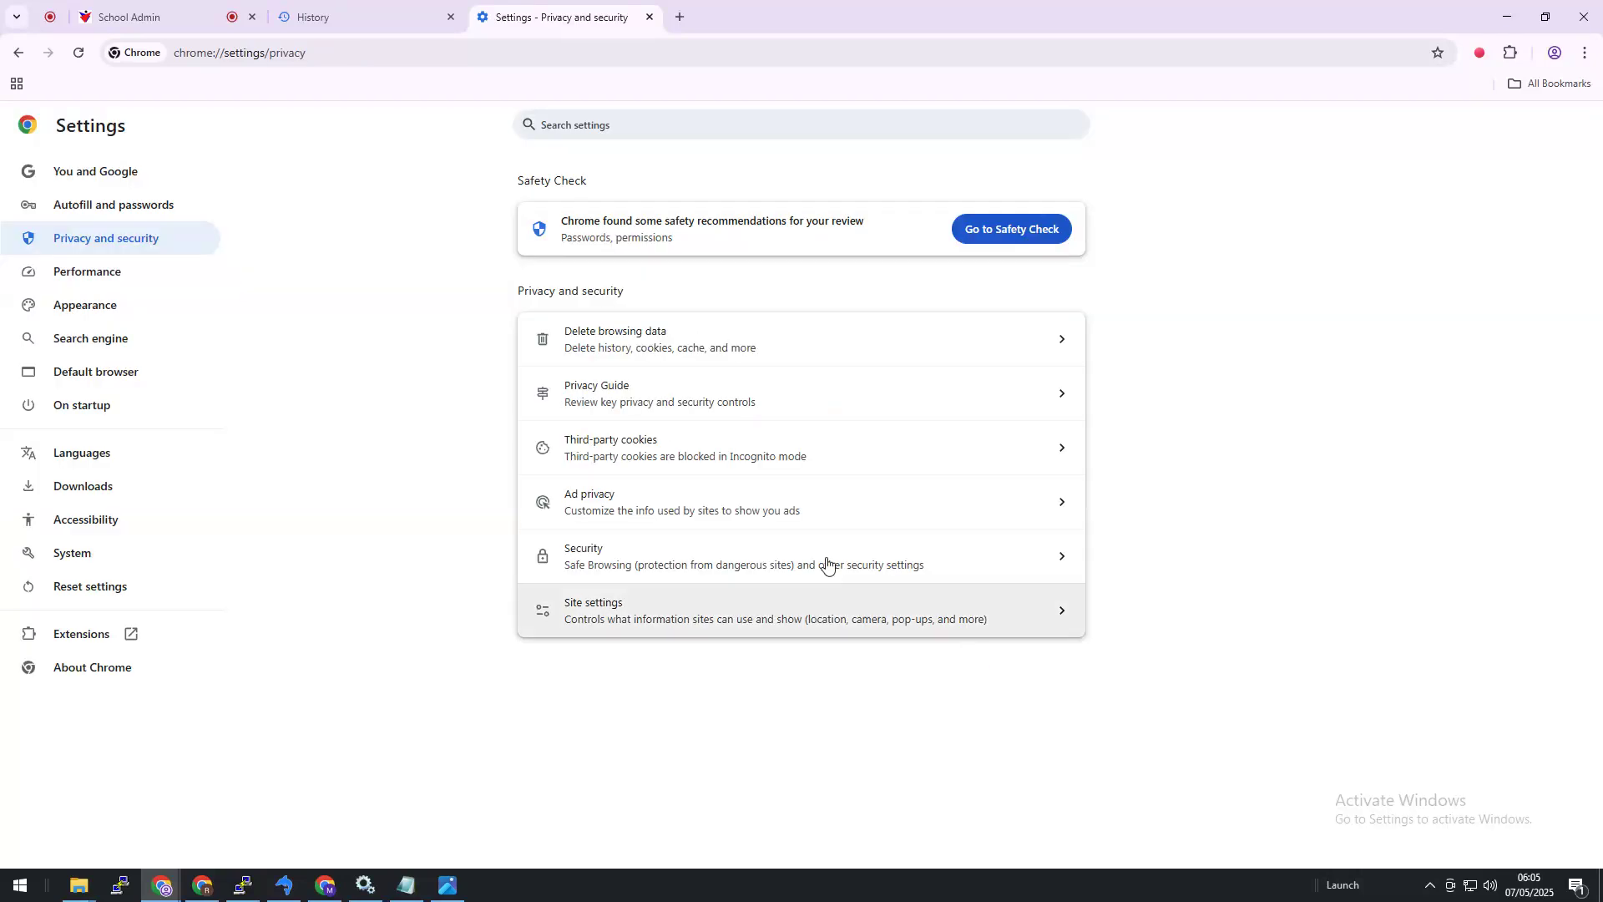
{"action": "left_click", "coordinate": [215, 17]}
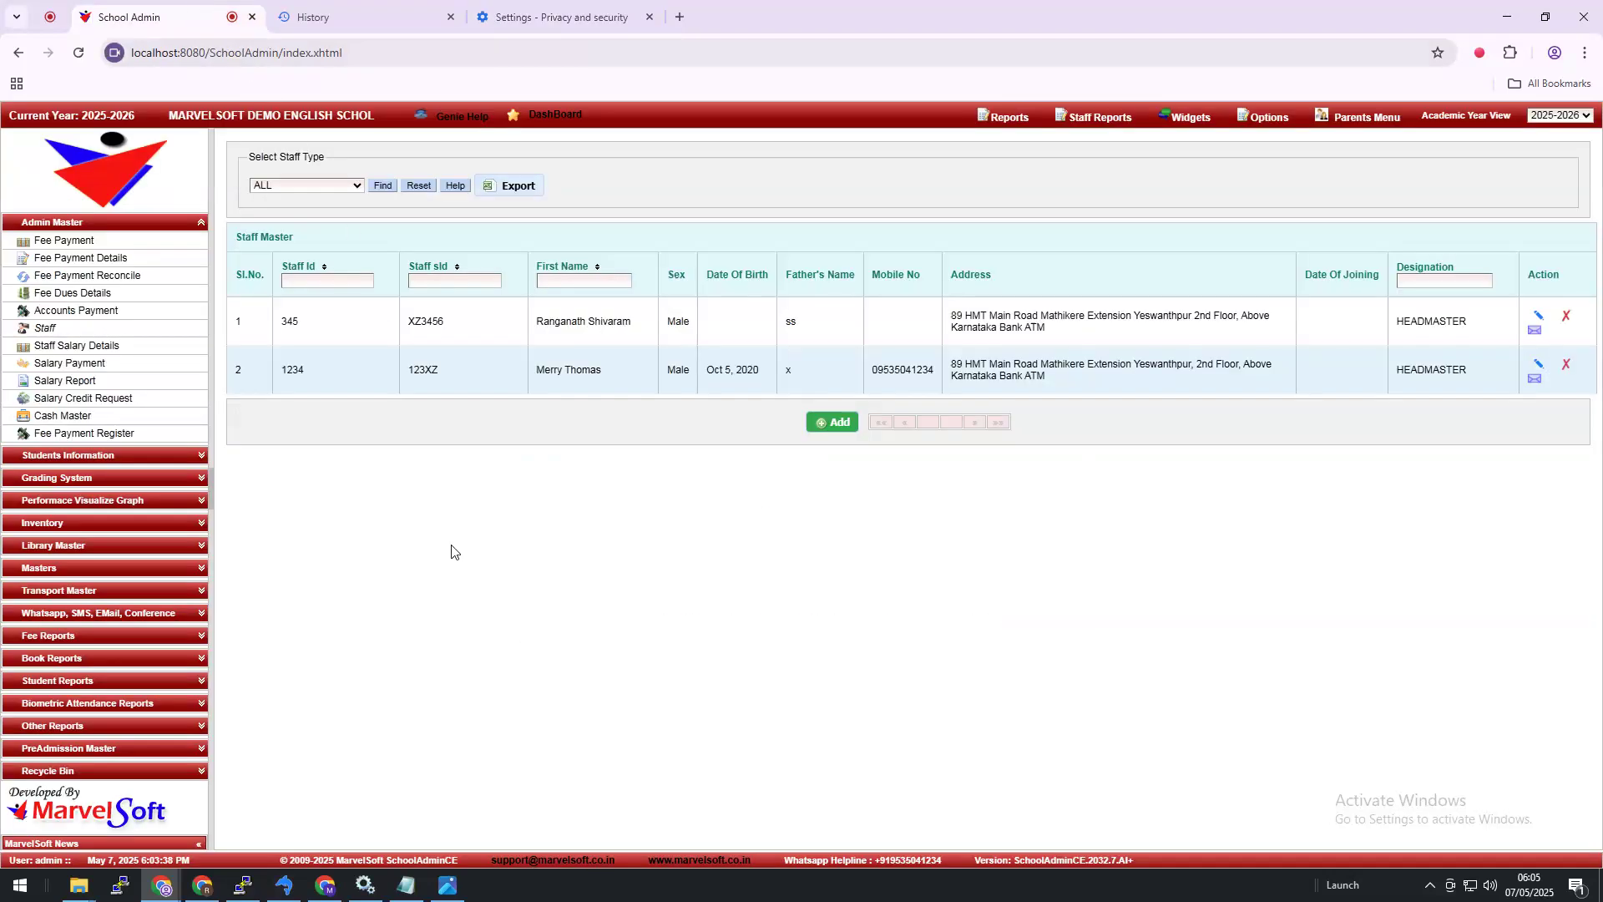
{"action": "left_click", "coordinate": [448, 885]}
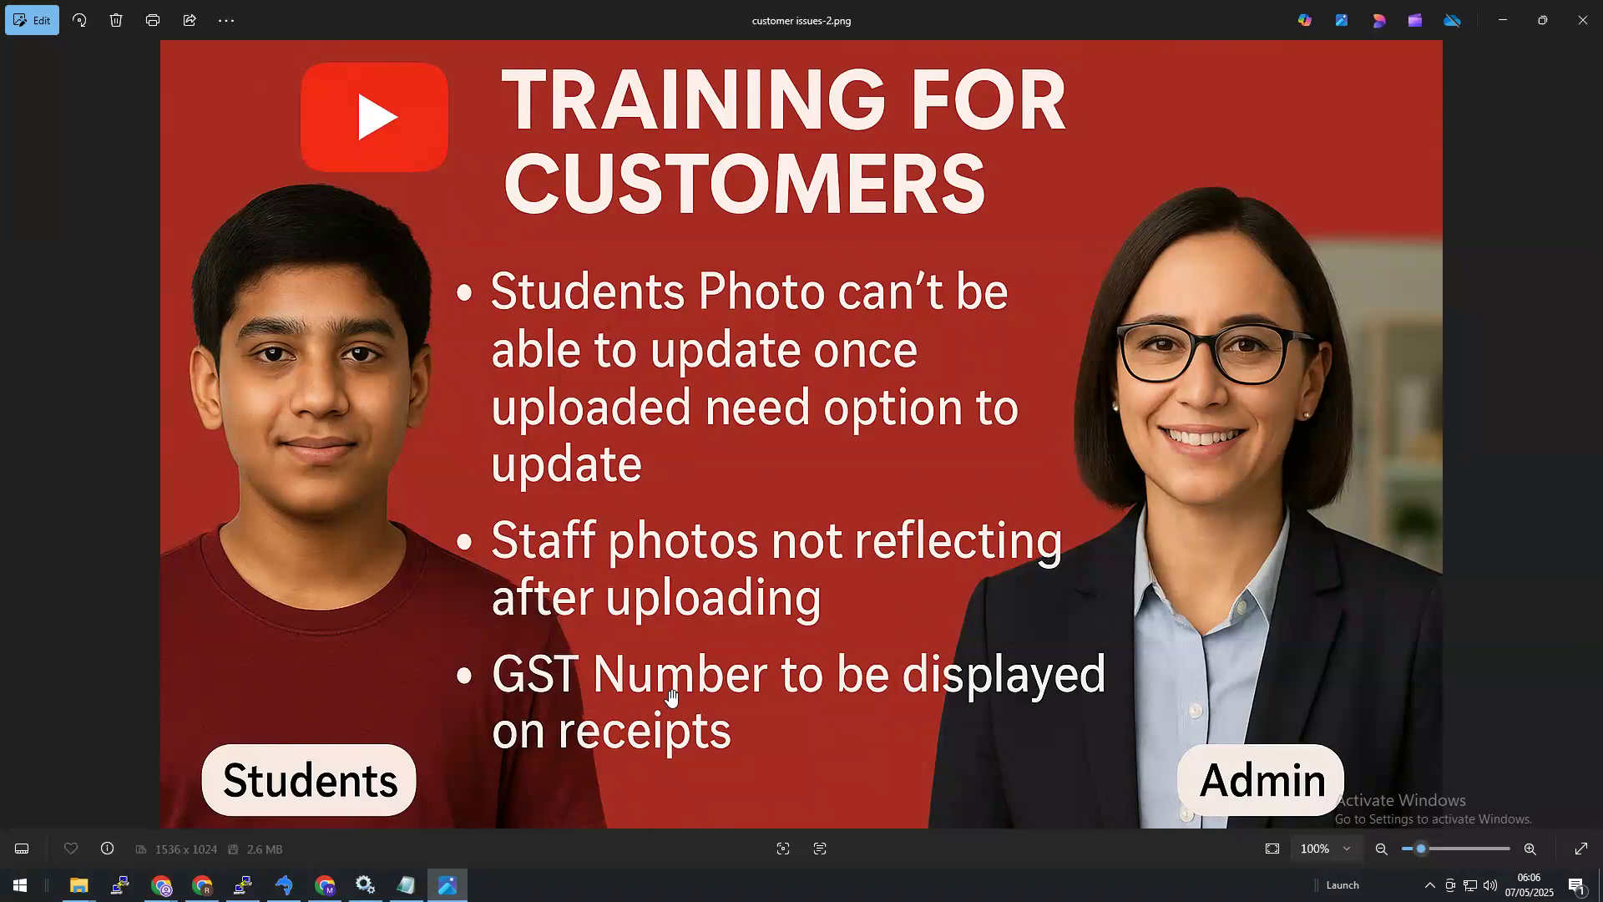
Step: Bring up the youtube-videos folder window and move it higher on the screen
{"action": "mouse_move", "coordinate": [79, 887]}
{"action": "left_click", "coordinate": [121, 824]}
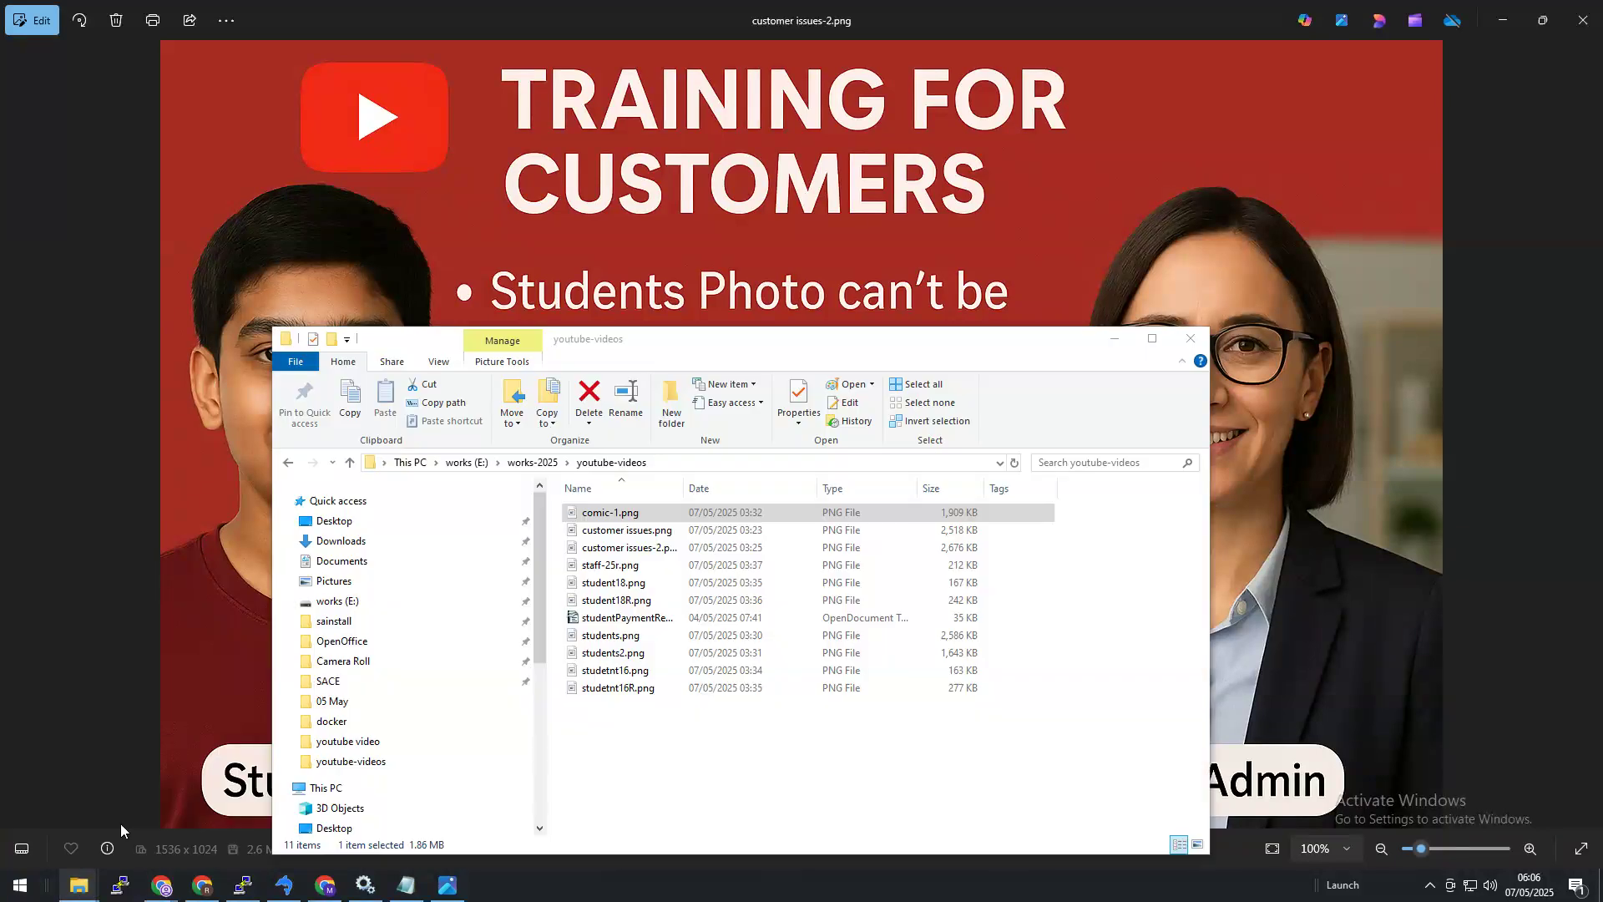
{"action": "left_click_drag", "start_coordinate": [677, 347], "coordinate": [627, 110]}
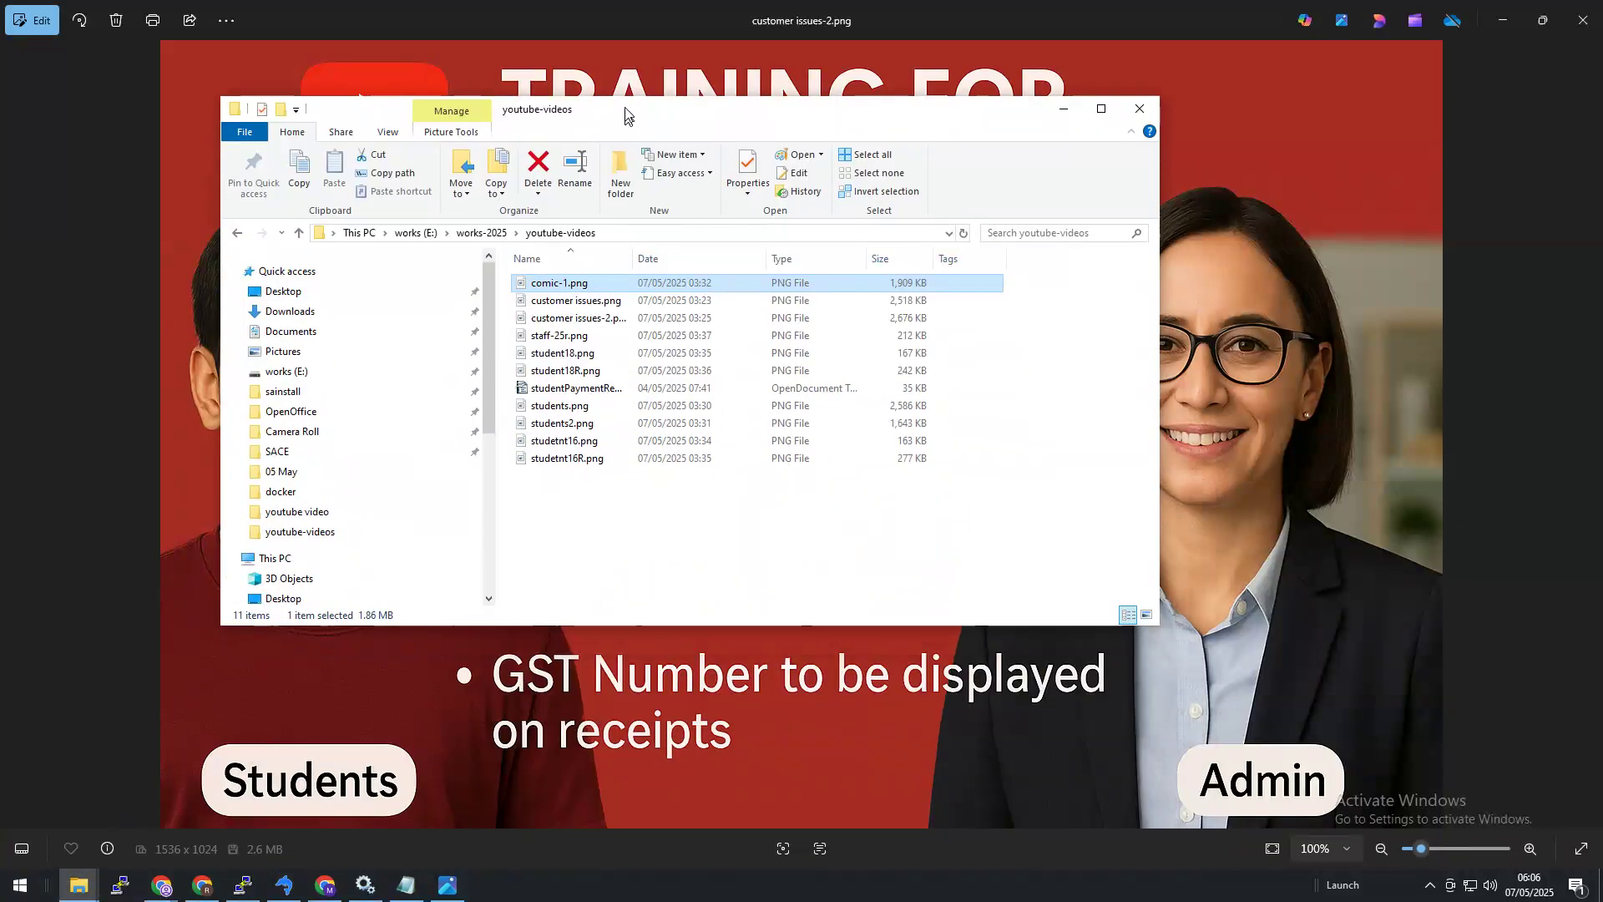
Step: Browse via OpenOffice and SACE to Camera Roll and open studentPaymentReceipt.odt in Writer
{"action": "left_click", "coordinate": [324, 415]}
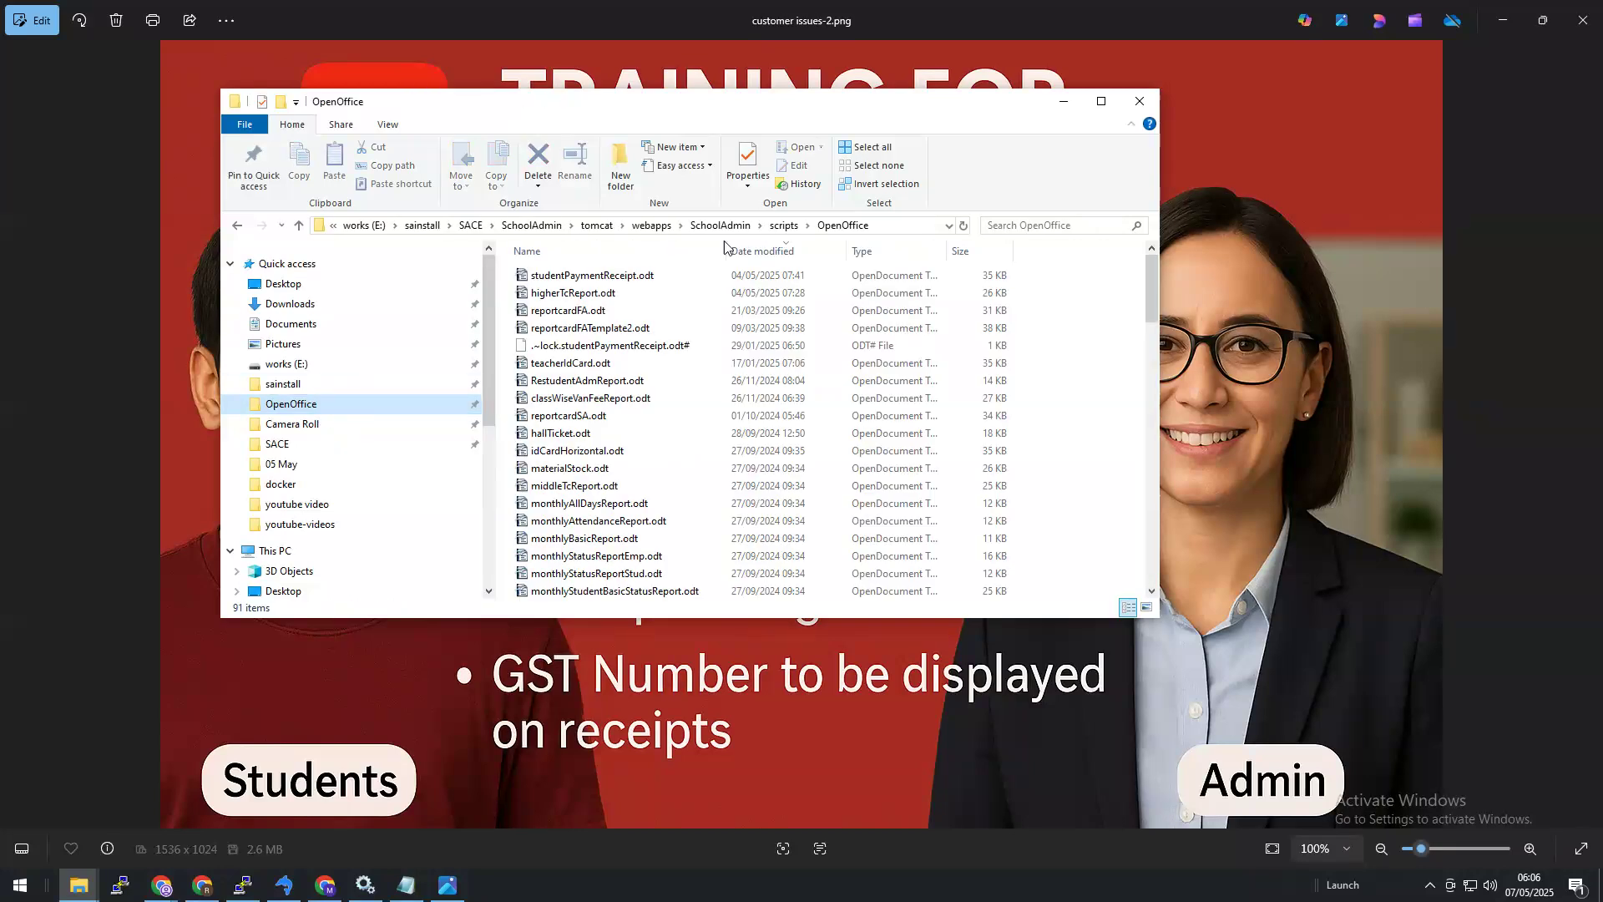
{"action": "left_click", "coordinate": [669, 275]}
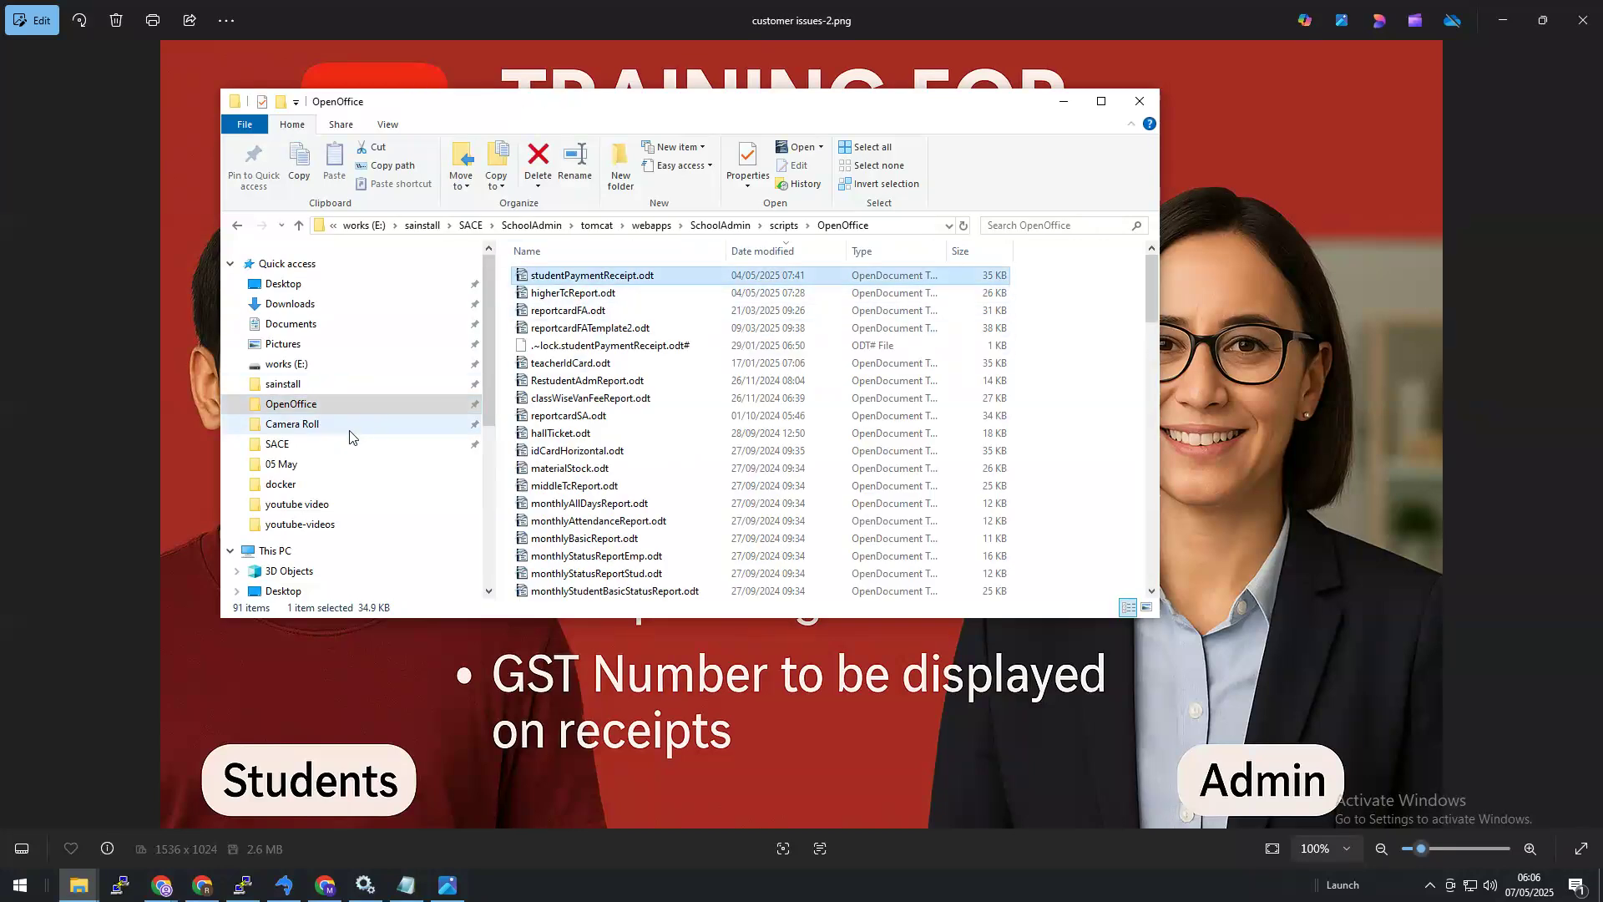
{"action": "left_click", "coordinate": [332, 444]}
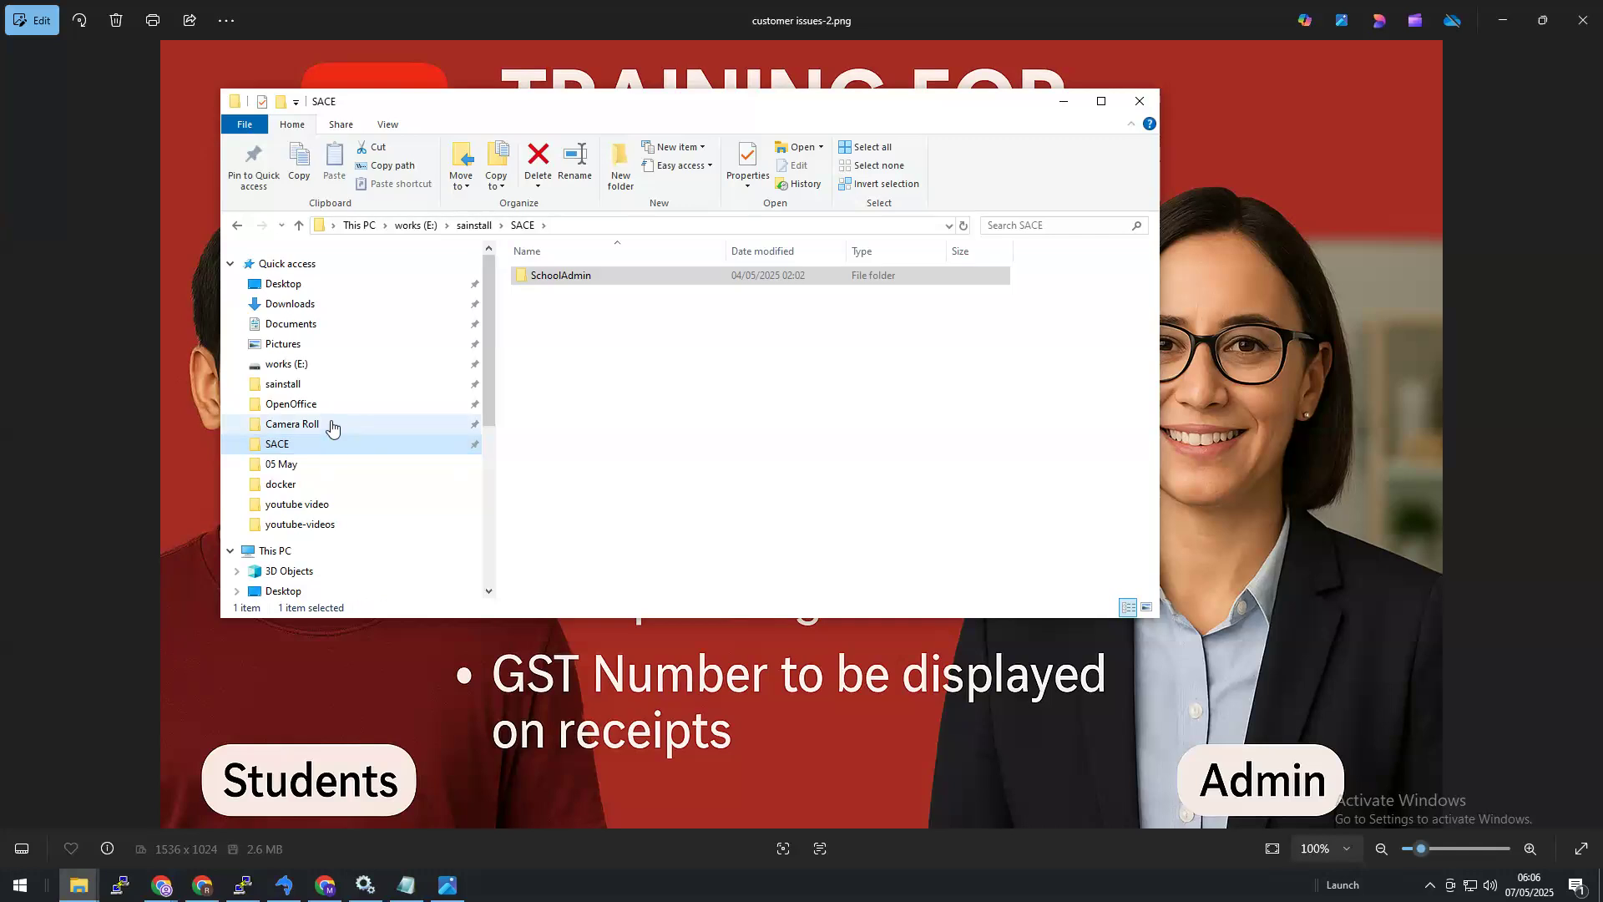
{"action": "left_click", "coordinate": [332, 424]}
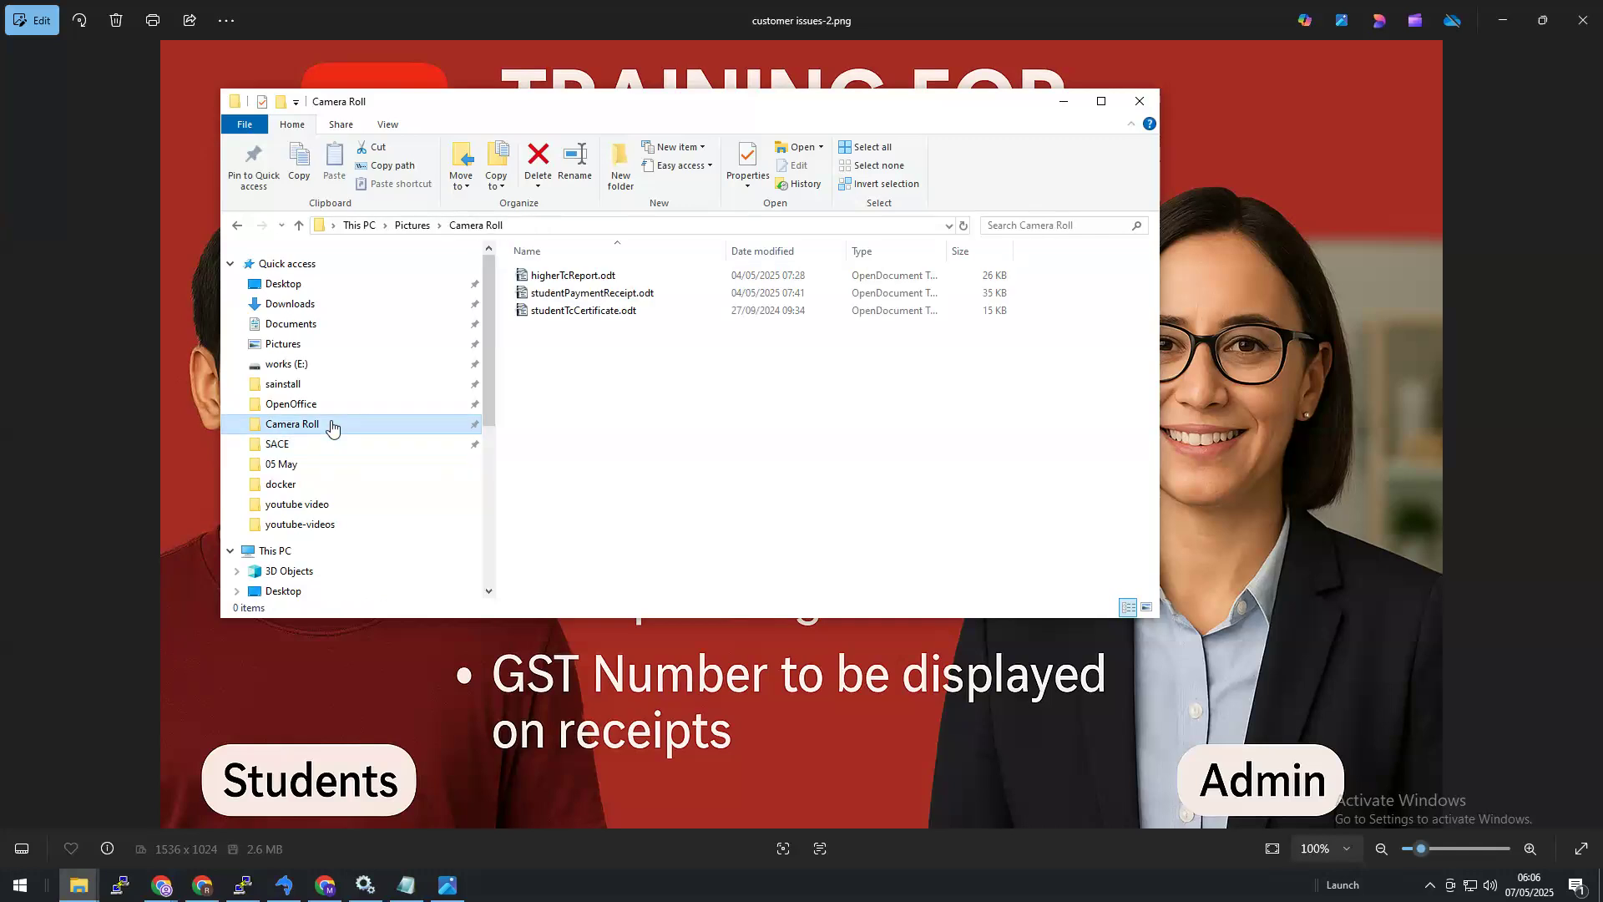
{"action": "left_click", "coordinate": [546, 293]}
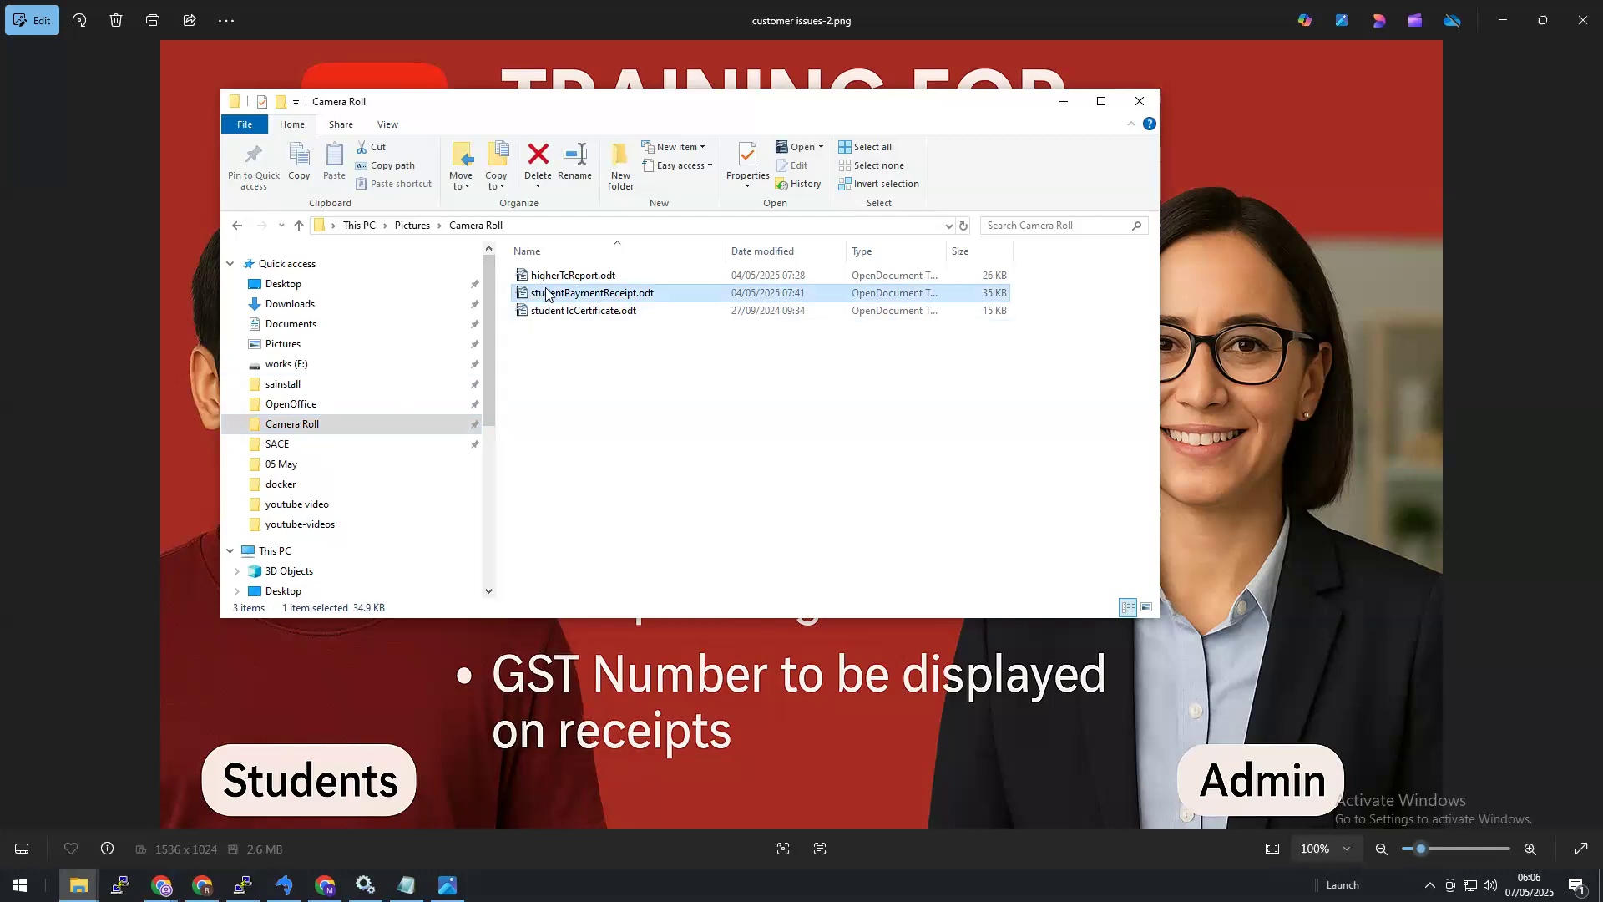
{"action": "double_click", "coordinate": [685, 299]}
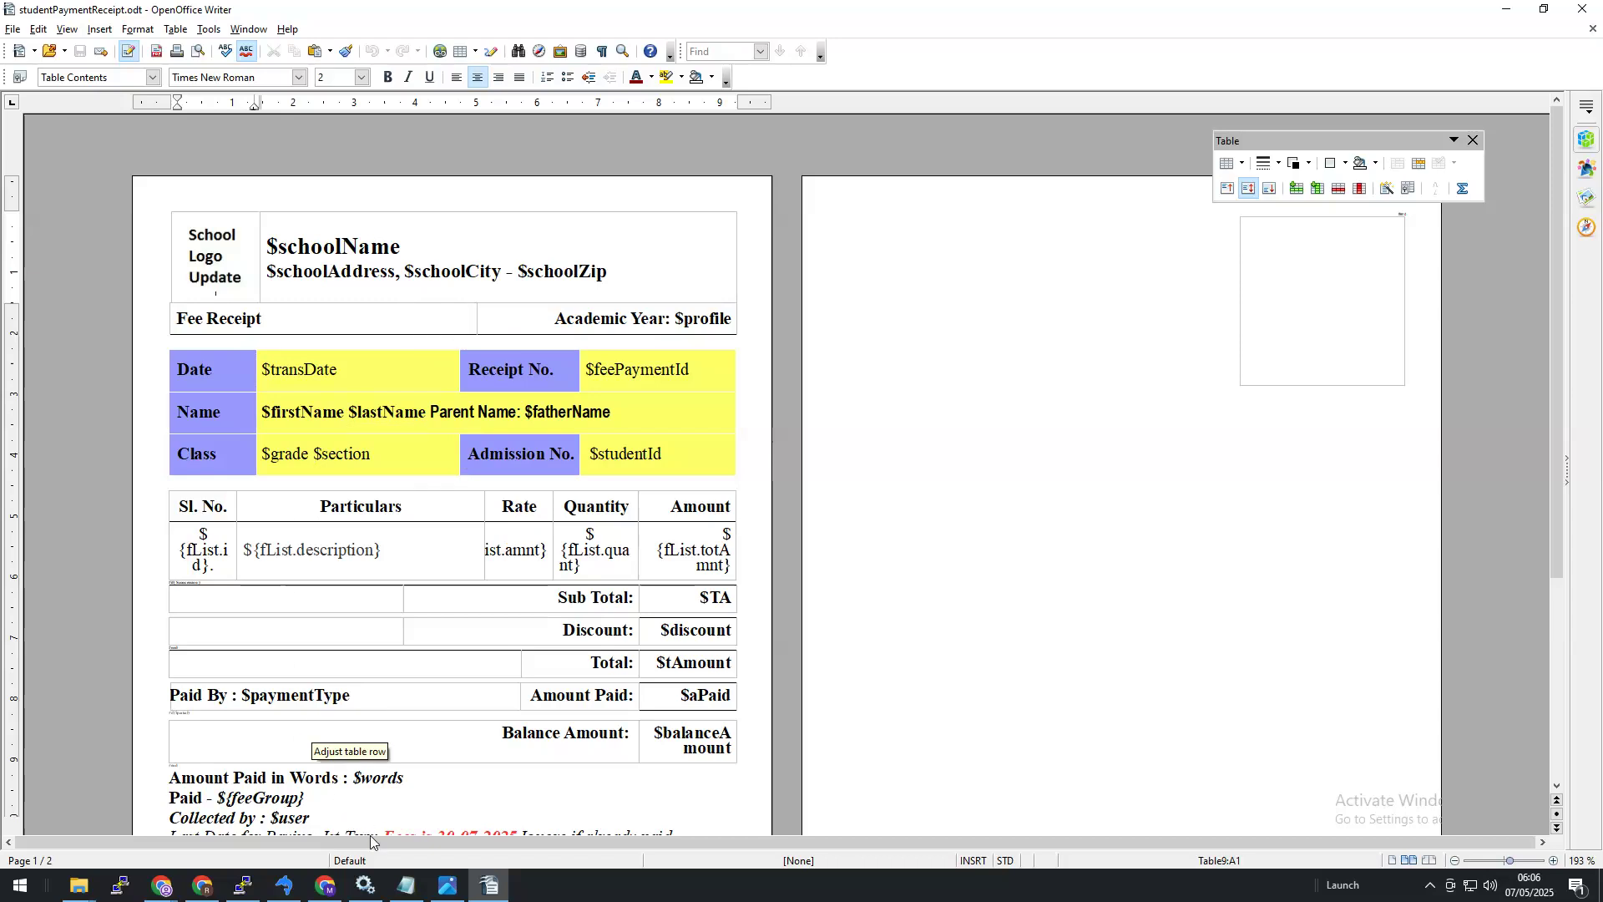
Step: Select the whole GSTIN line in the GSTIN notes window
{"action": "left_click", "coordinate": [407, 885]}
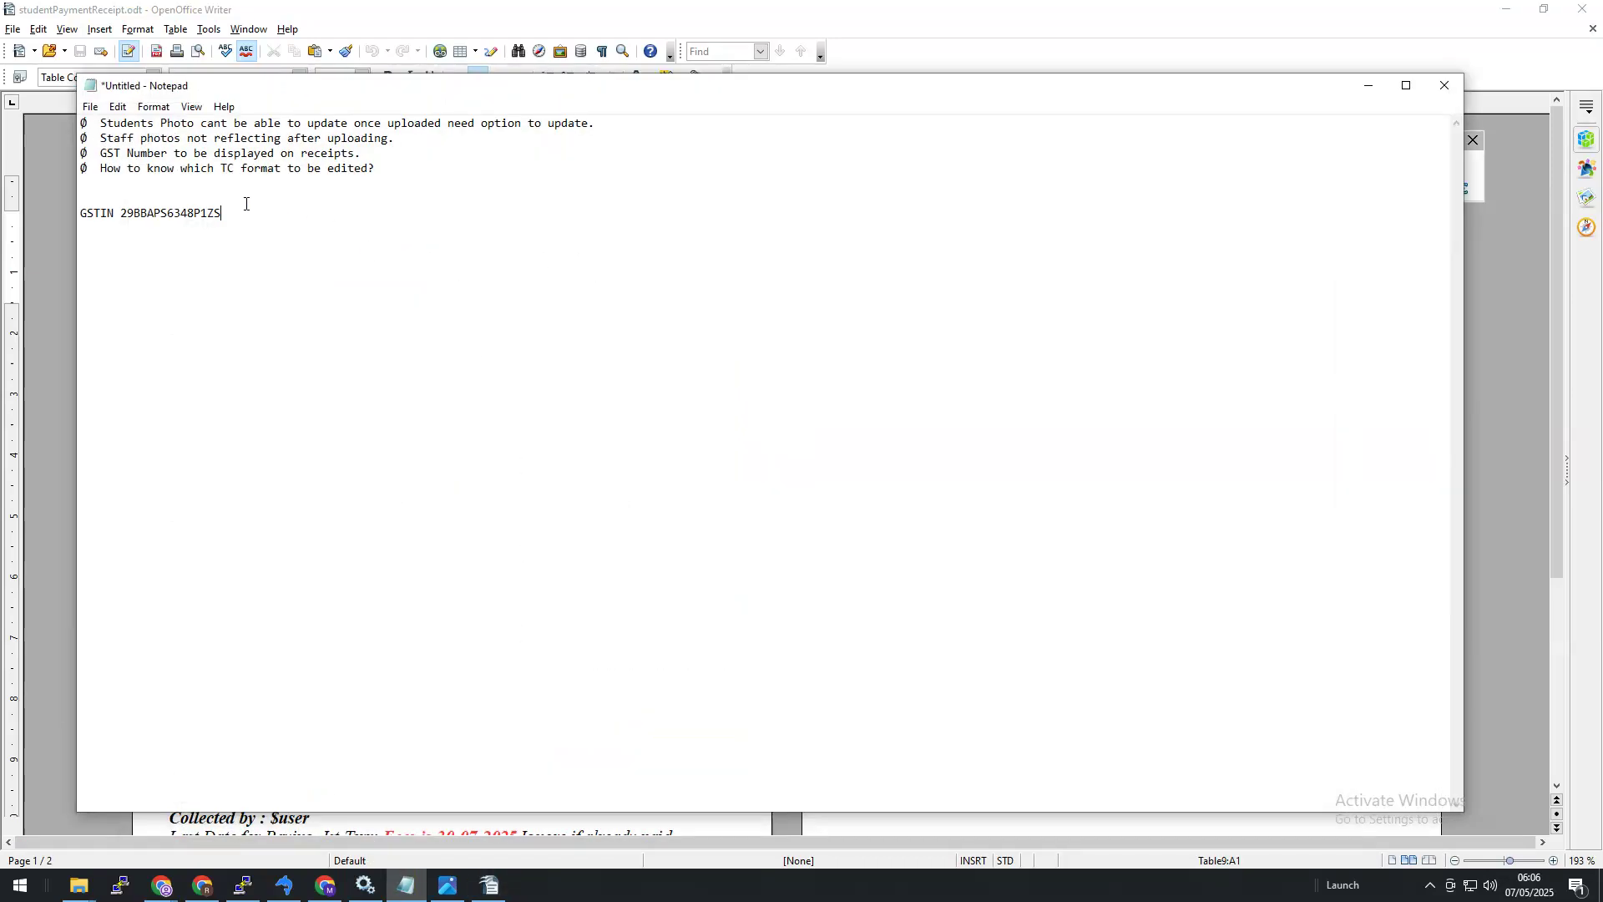
{"action": "left_click_drag", "start_coordinate": [192, 202], "coordinate": [161, 217]}
{"action": "double_click", "coordinate": [205, 212]}
{"action": "left_click", "coordinate": [207, 212]}
{"action": "double_click", "coordinate": [209, 212]}
{"action": "left_click", "coordinate": [213, 212]}
{"action": "left_click_drag", "start_coordinate": [220, 212], "coordinate": [84, 214]}
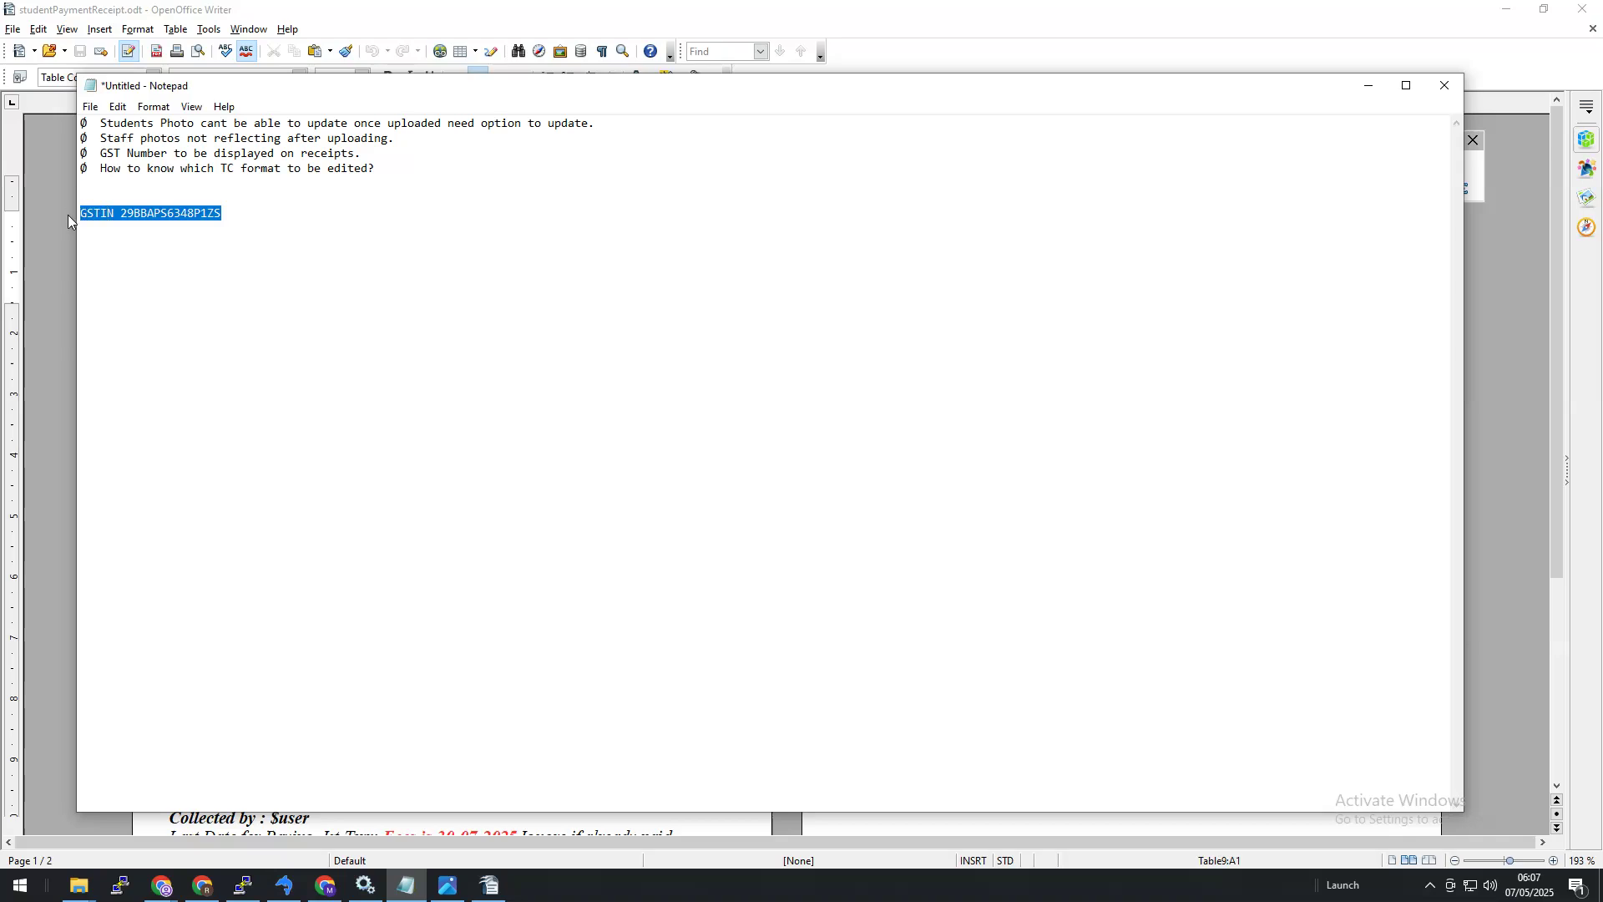
Step: Paste the GSTIN line on a new line under the school address and save the template
{"action": "left_click", "coordinate": [1368, 85]}
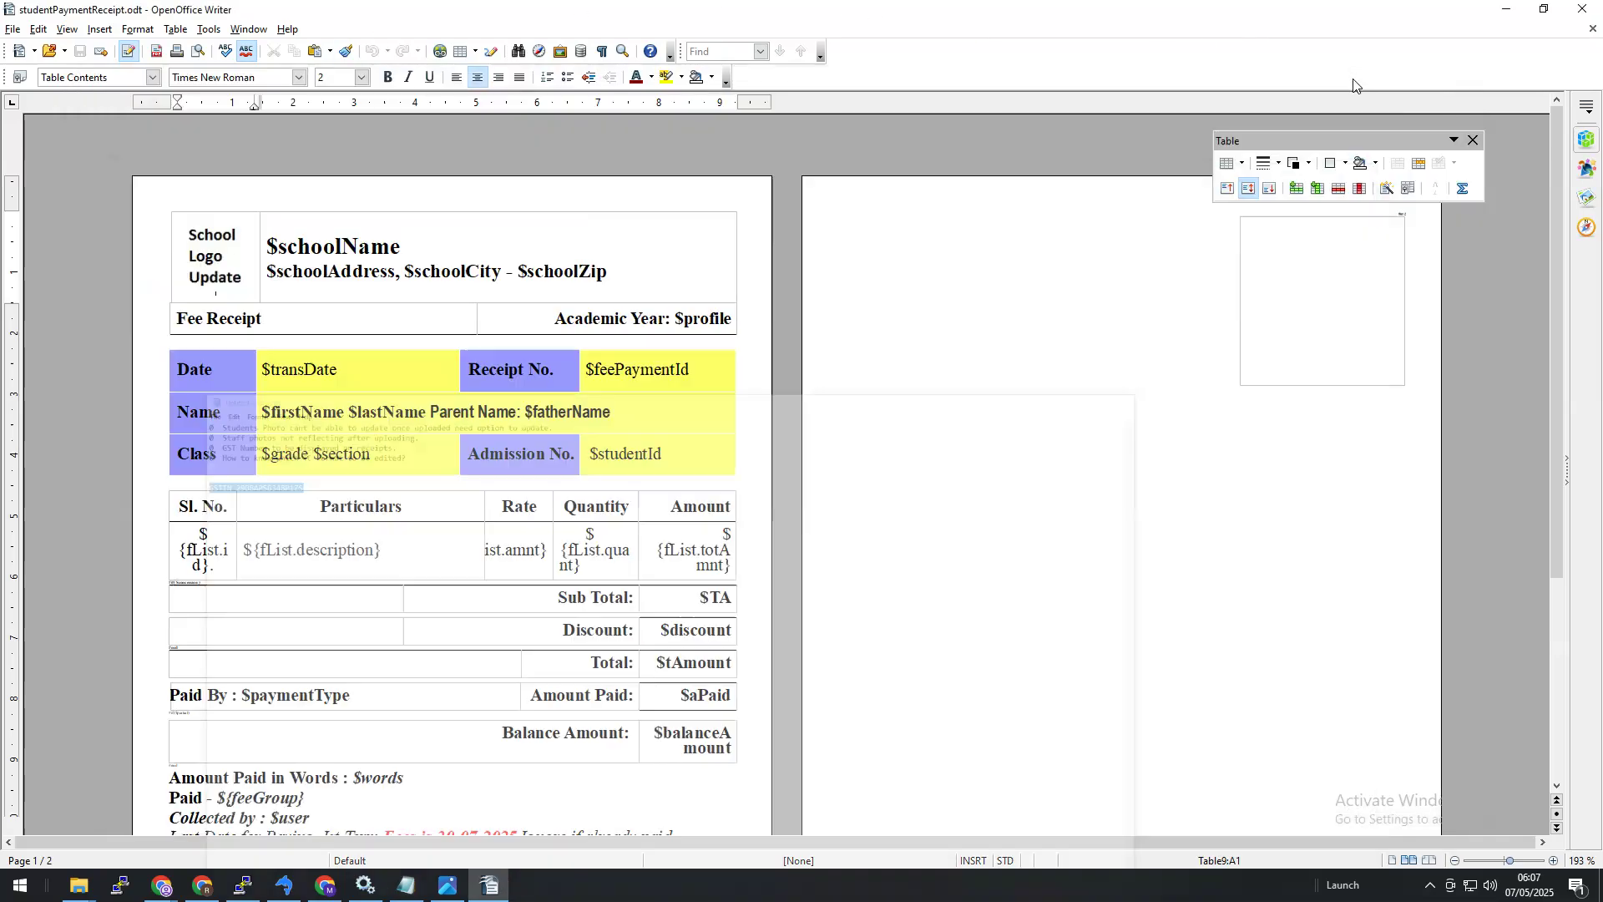
{"action": "left_click", "coordinate": [705, 268]}
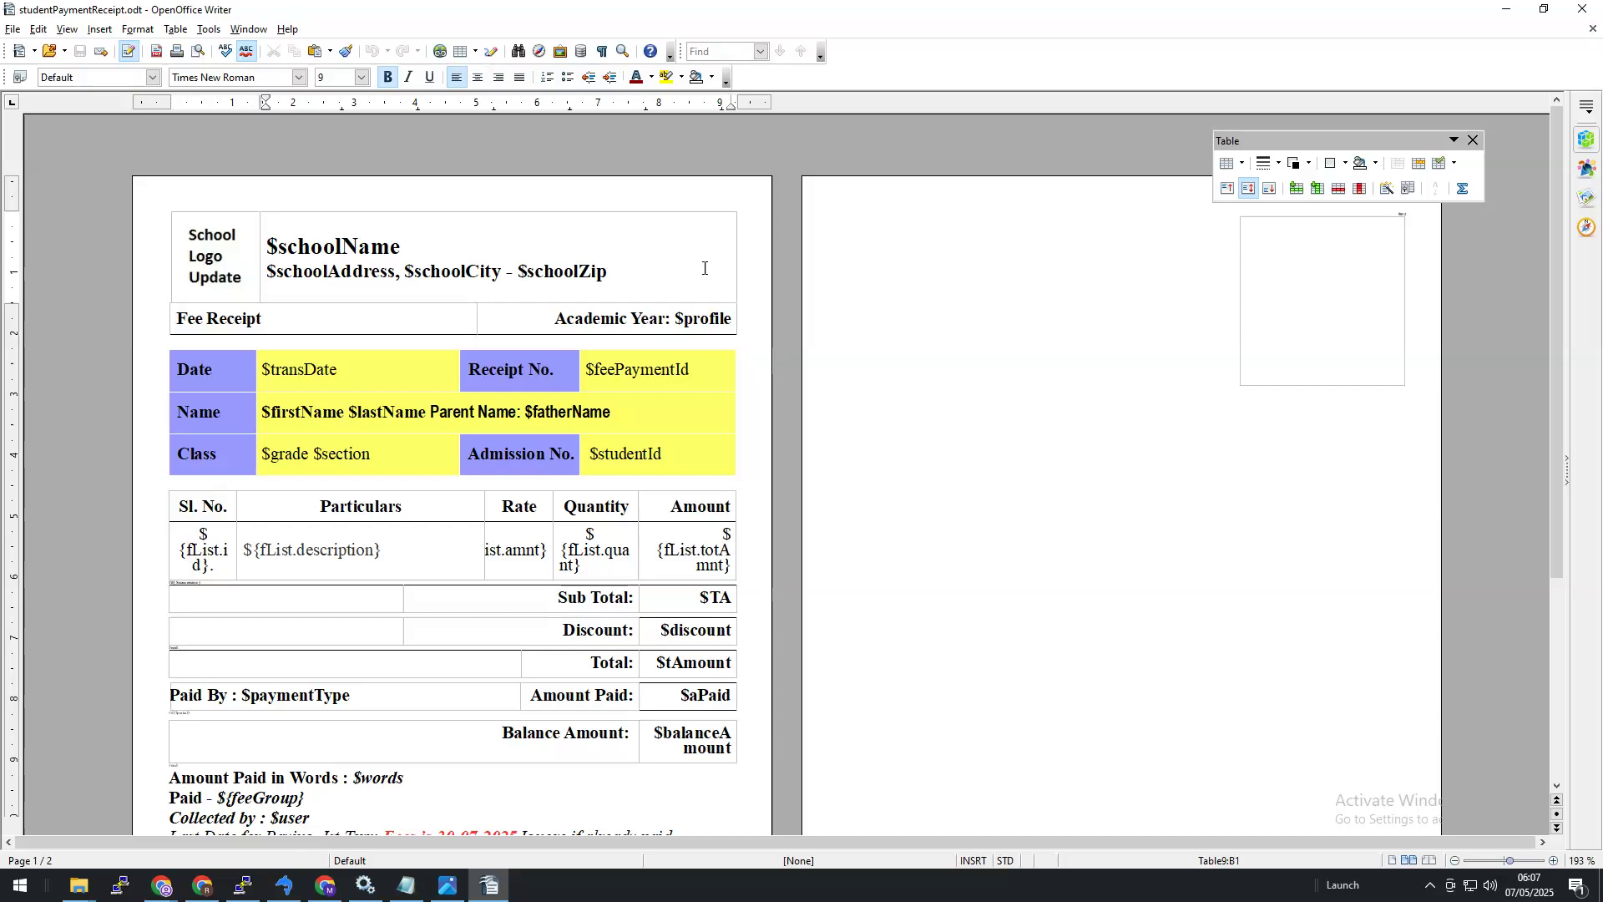
{"action": "key", "text": "Return"}
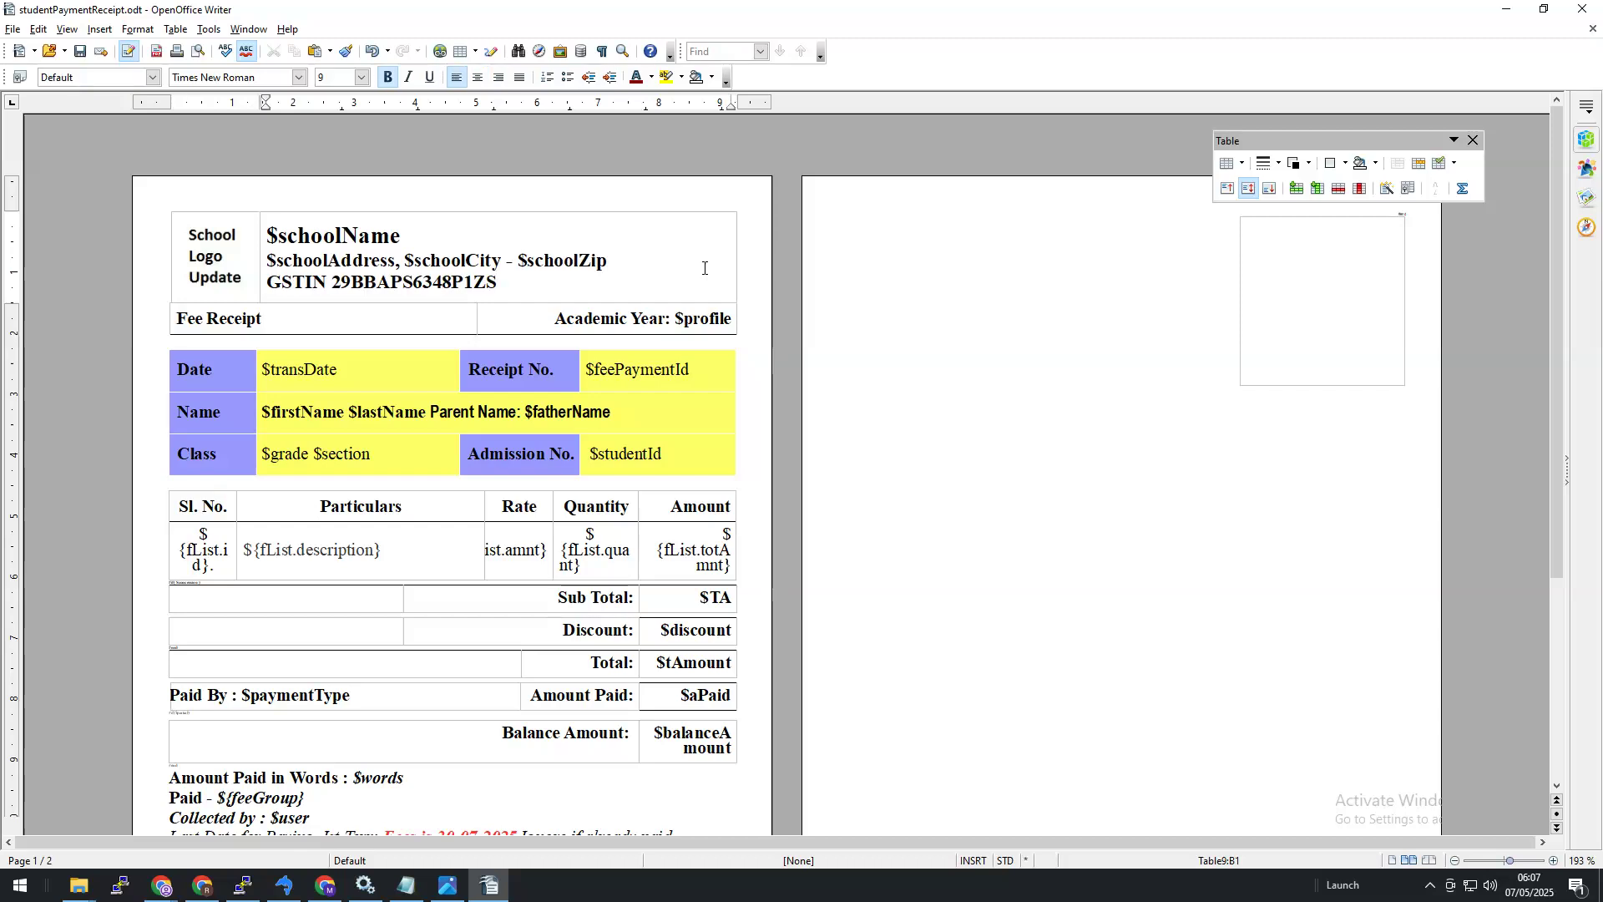
{"action": "left_click", "coordinate": [80, 46]}
{"action": "left_click", "coordinate": [78, 886]}
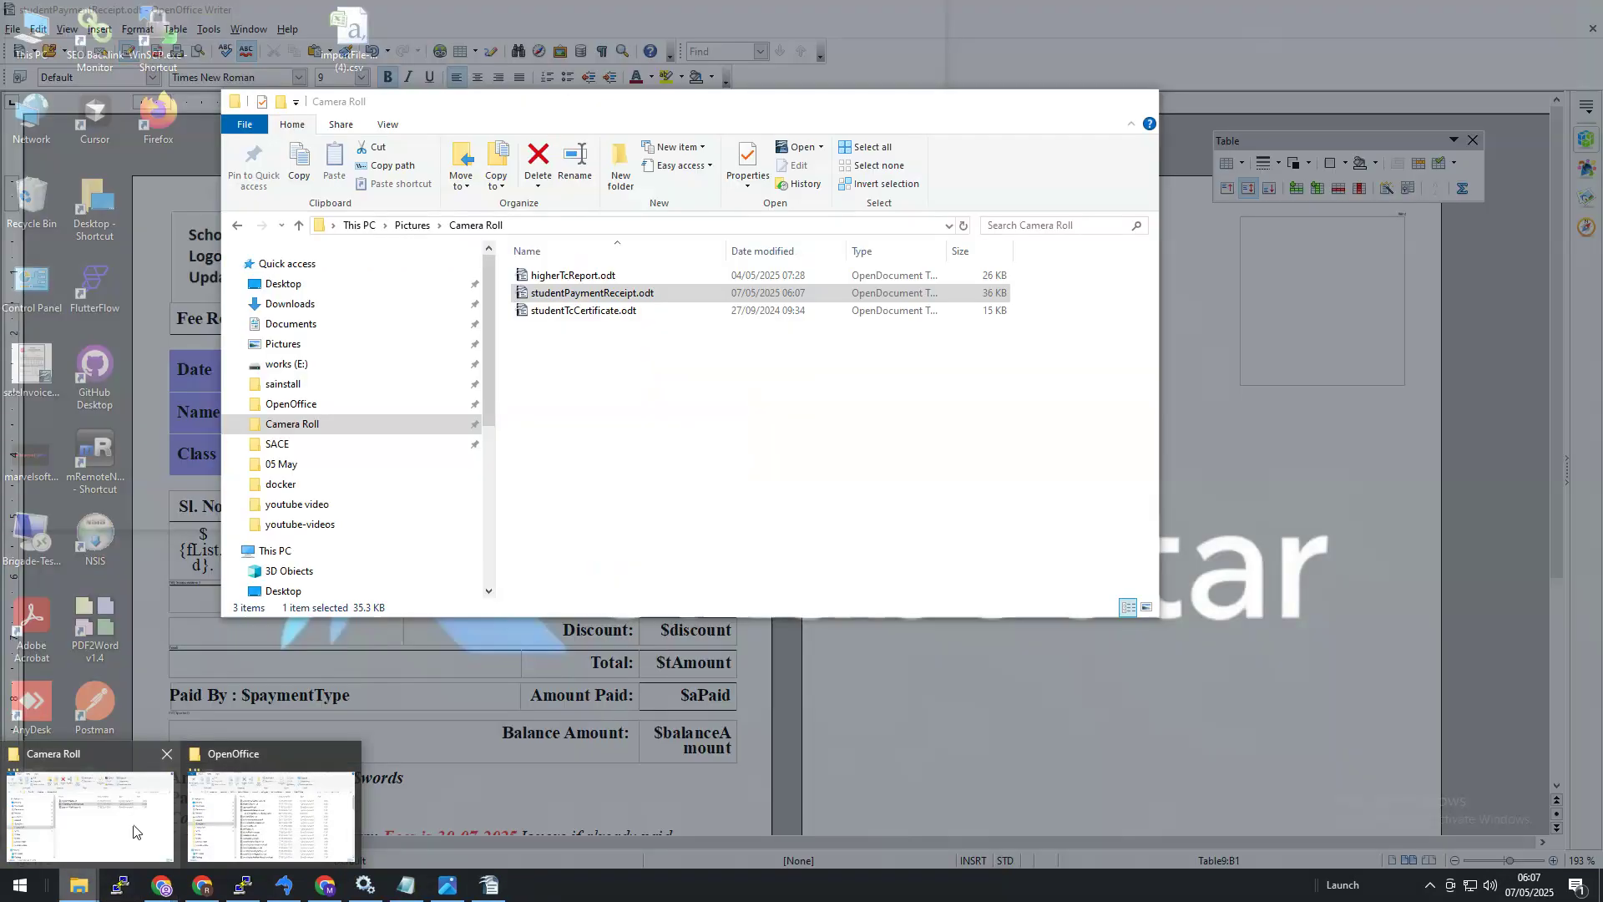
Step: Copy studentPaymentReceipt.odt from Camera Roll and paste it over the OpenOffice scripts folder's copy
{"action": "left_click", "coordinate": [134, 832]}
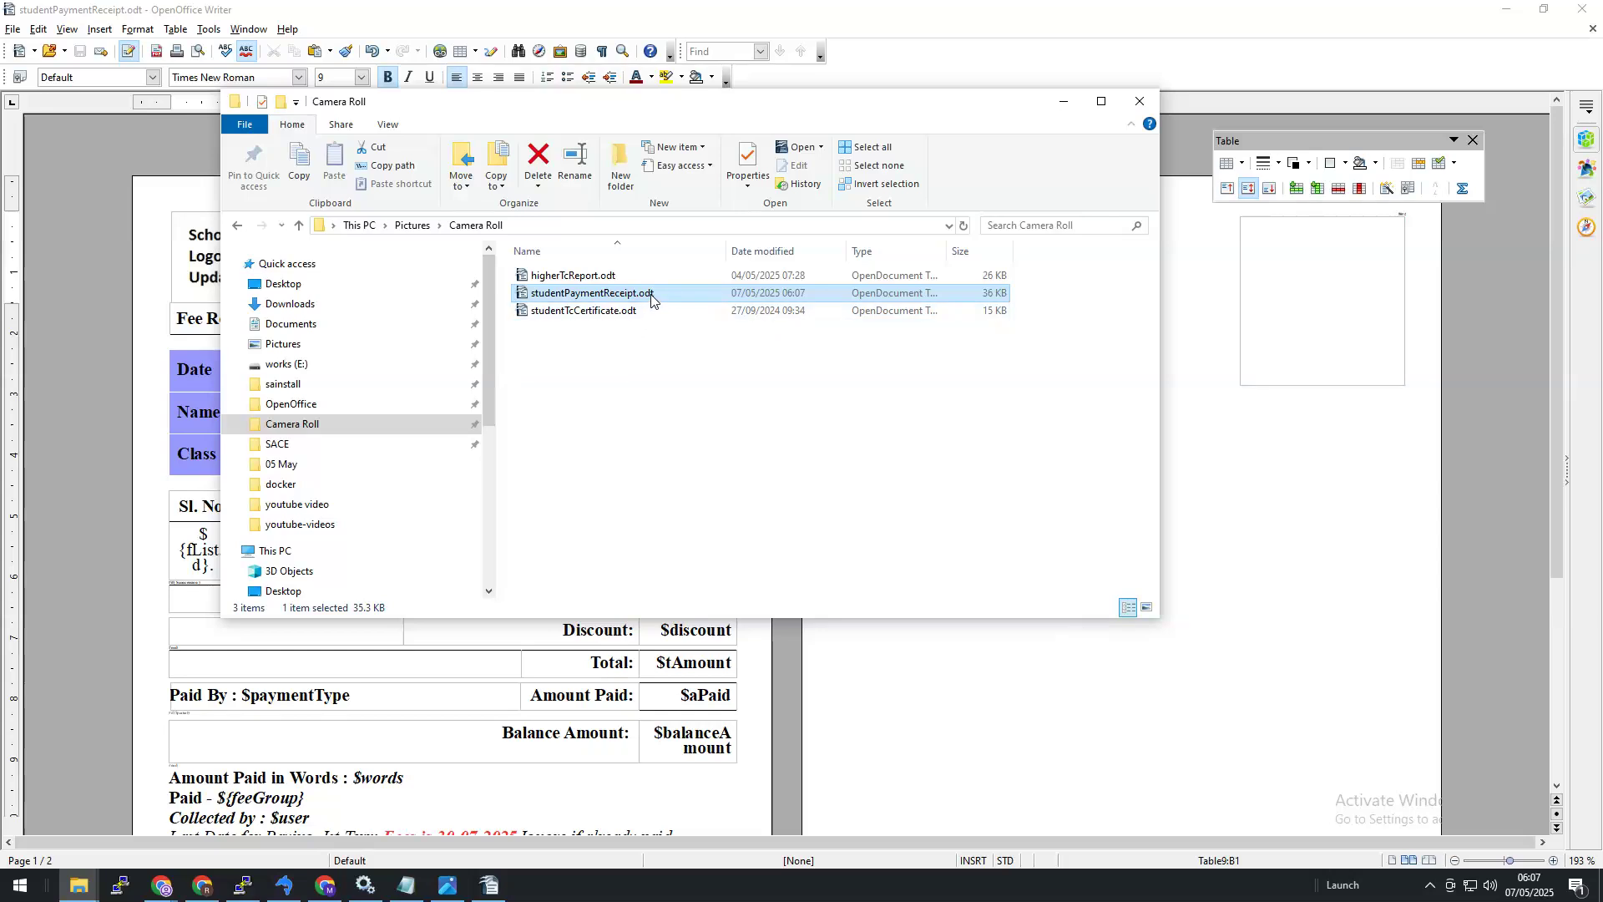
{"action": "right_click", "coordinate": [651, 301]}
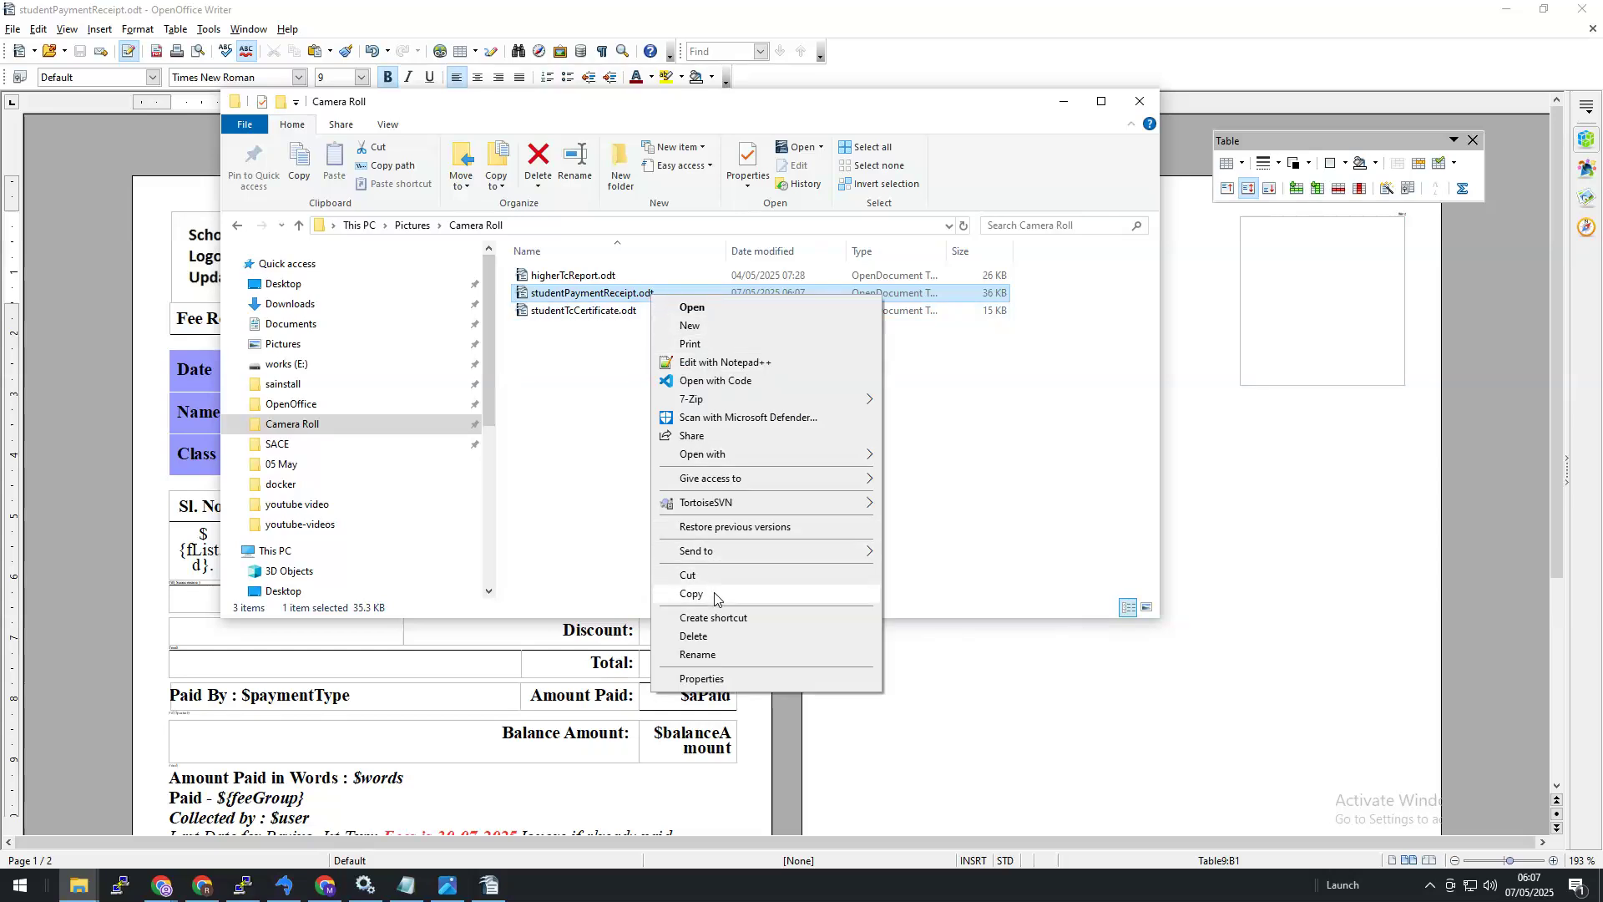
{"action": "left_click", "coordinate": [678, 590]}
{"action": "left_click", "coordinate": [329, 407]}
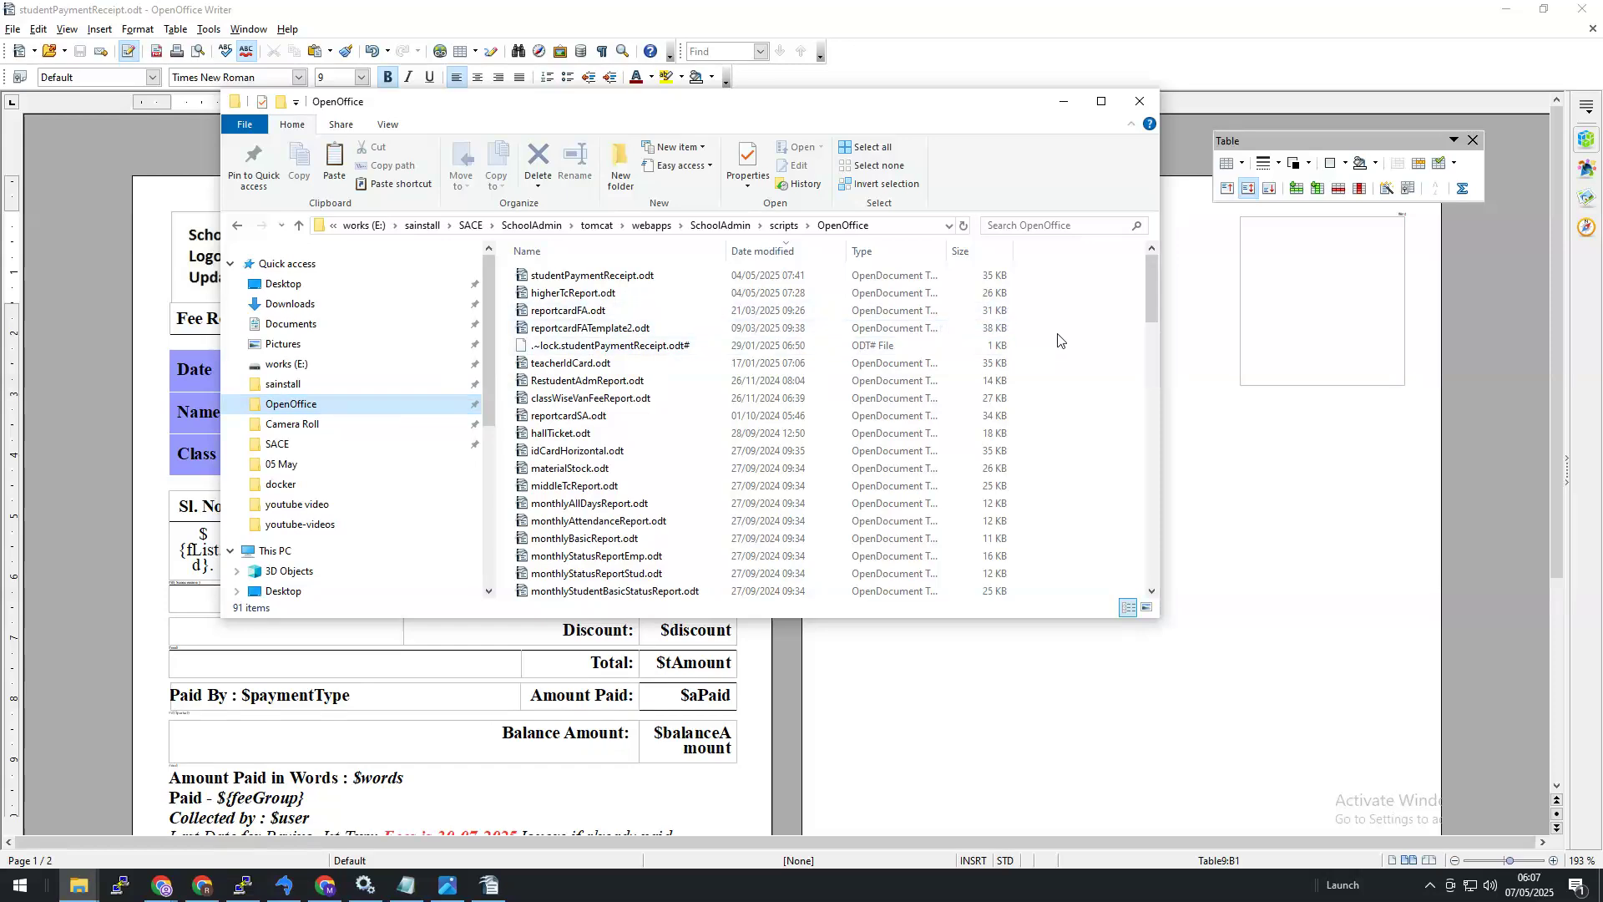
{"action": "right_click", "coordinate": [1058, 340]}
{"action": "left_click", "coordinate": [1099, 450]}
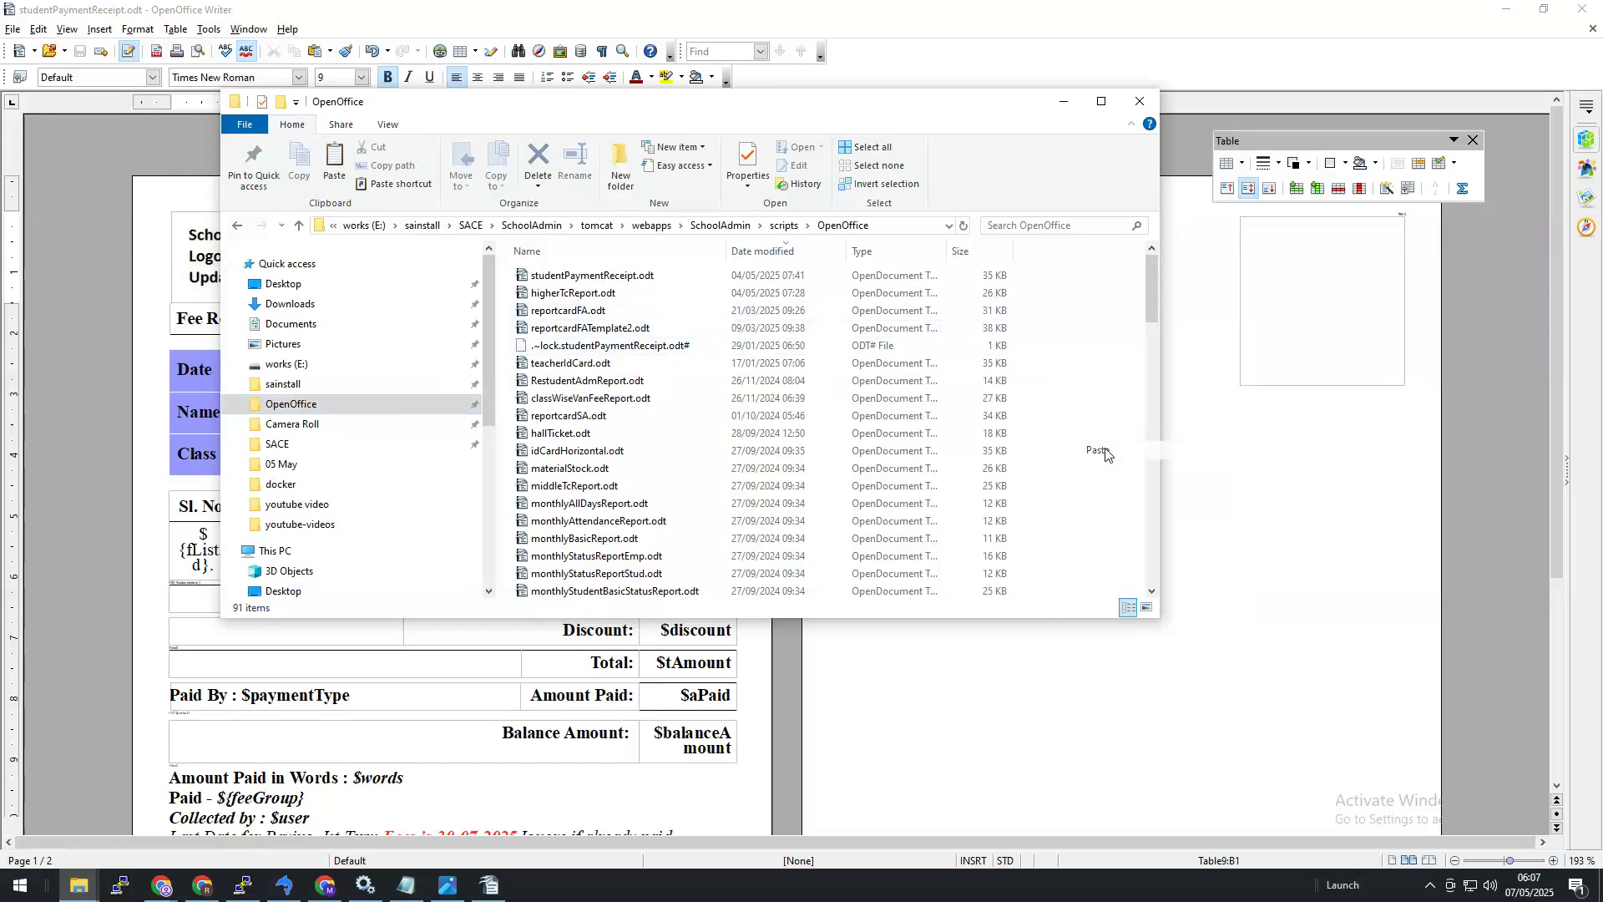
{"action": "left_click", "coordinate": [854, 324]}
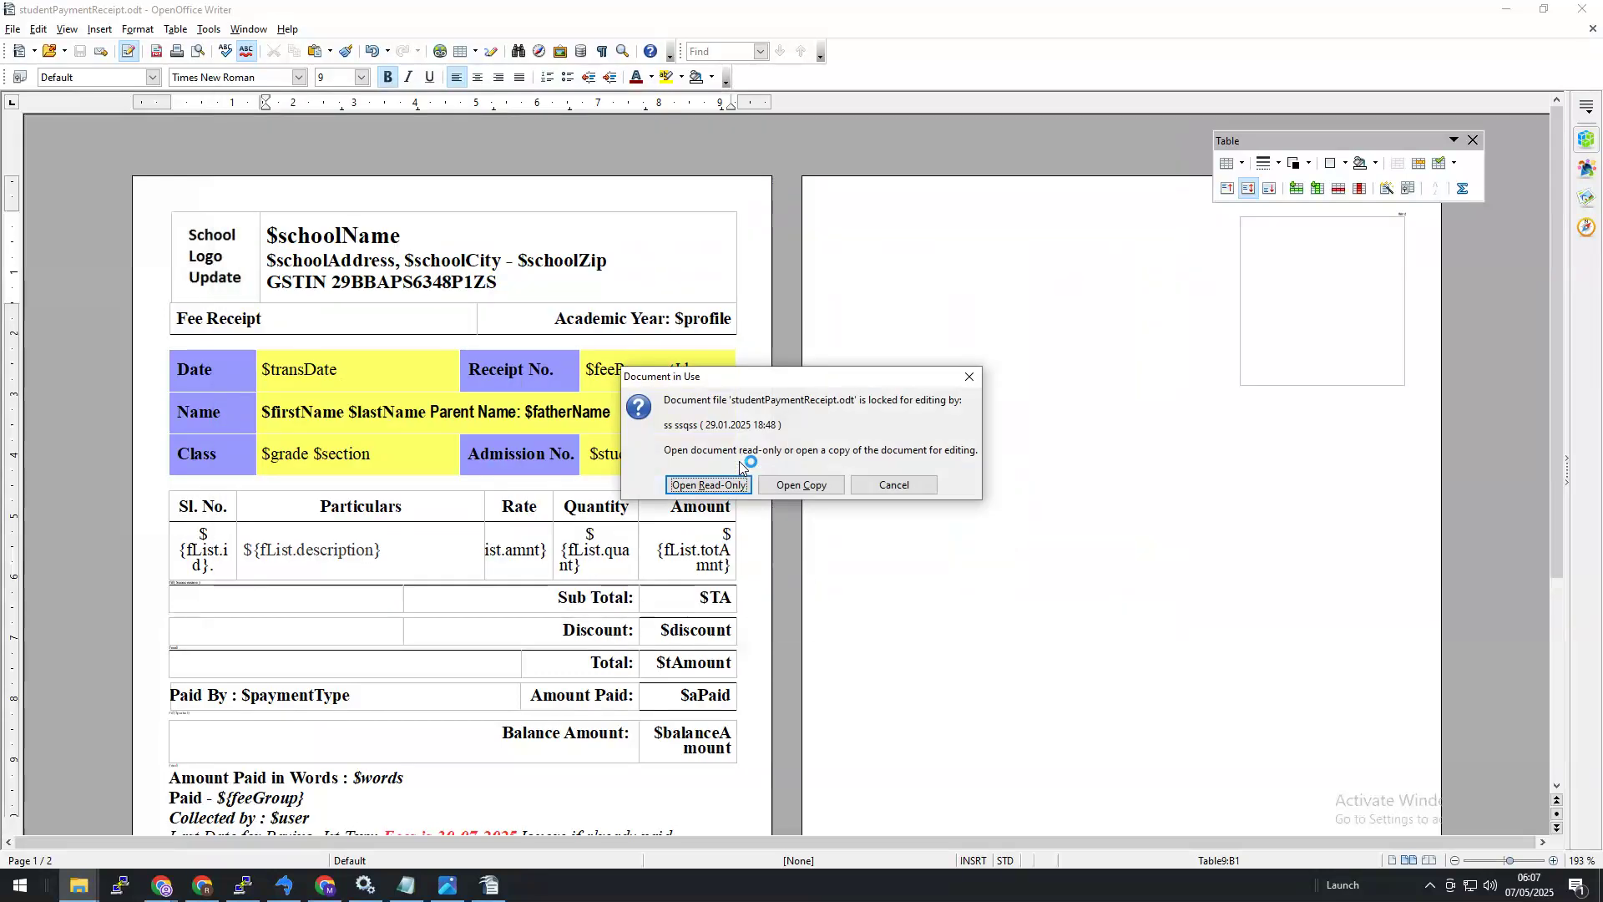
Step: Open the locked template read-only, check Help > About Apache OpenOffice, then close that read-only window
{"action": "left_click", "coordinate": [740, 487]}
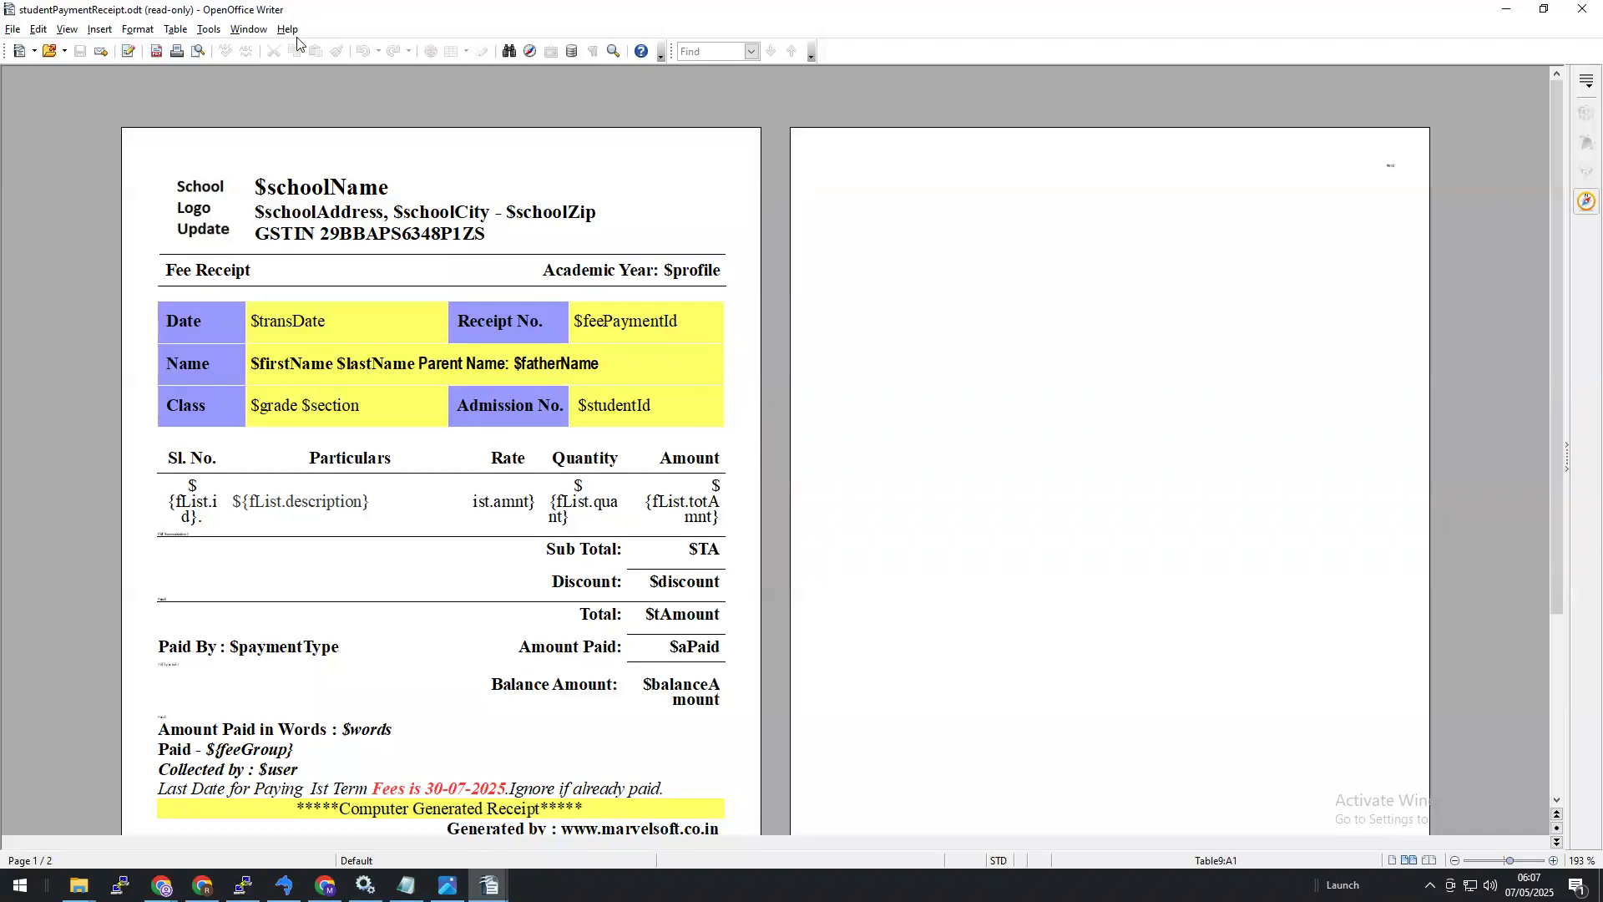
{"action": "left_click", "coordinate": [289, 30]}
{"action": "left_click", "coordinate": [371, 159]}
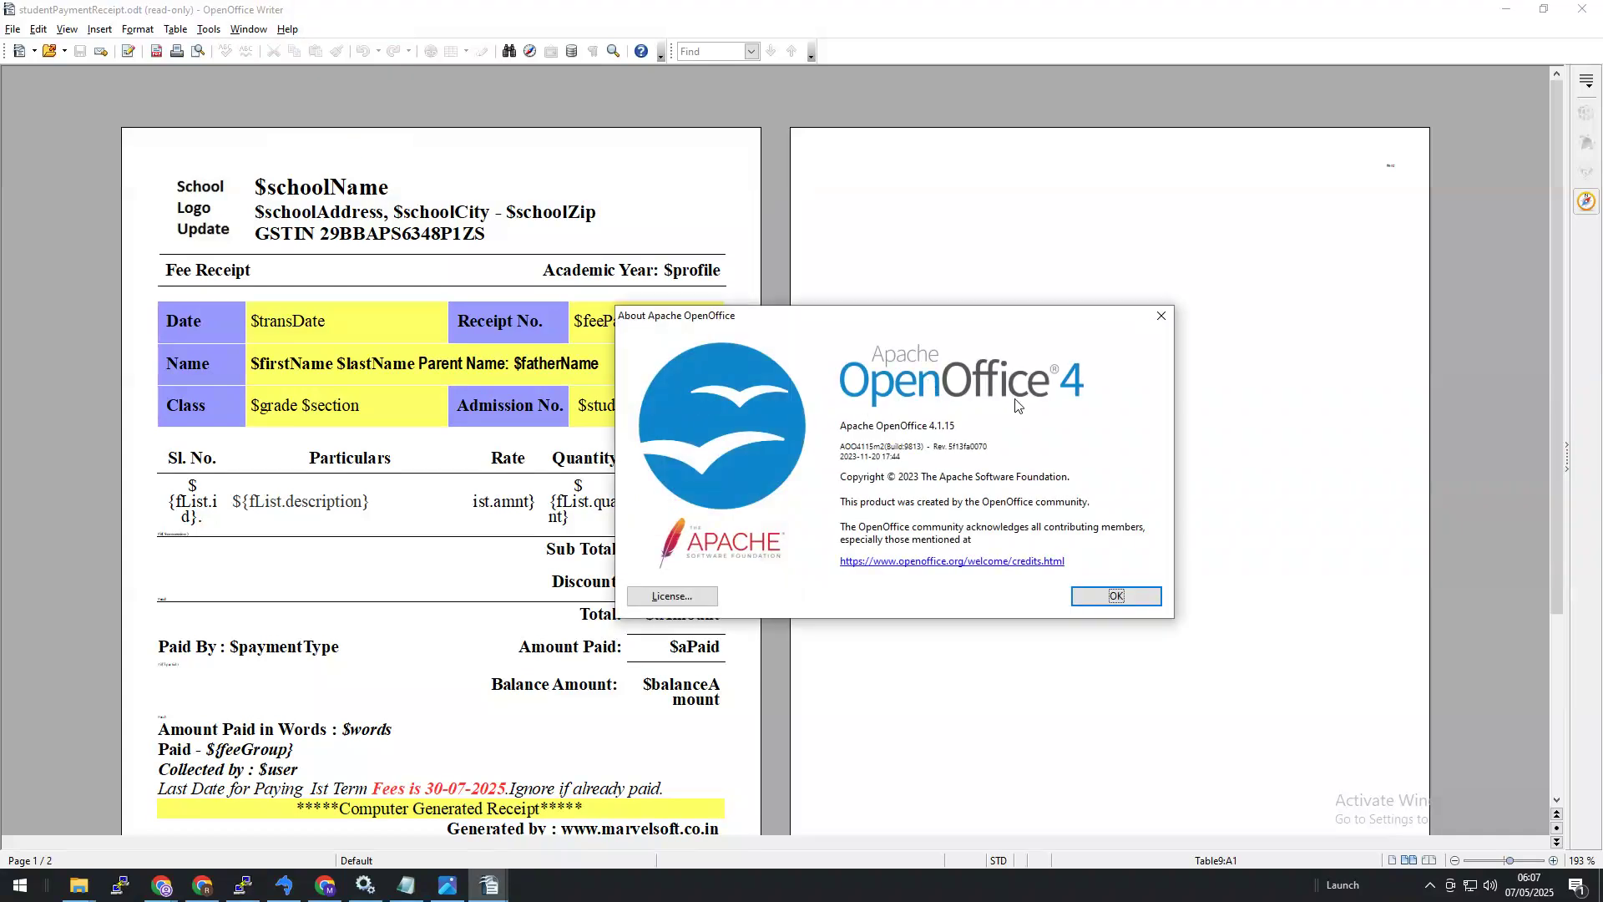
{"action": "left_click", "coordinate": [1117, 596]}
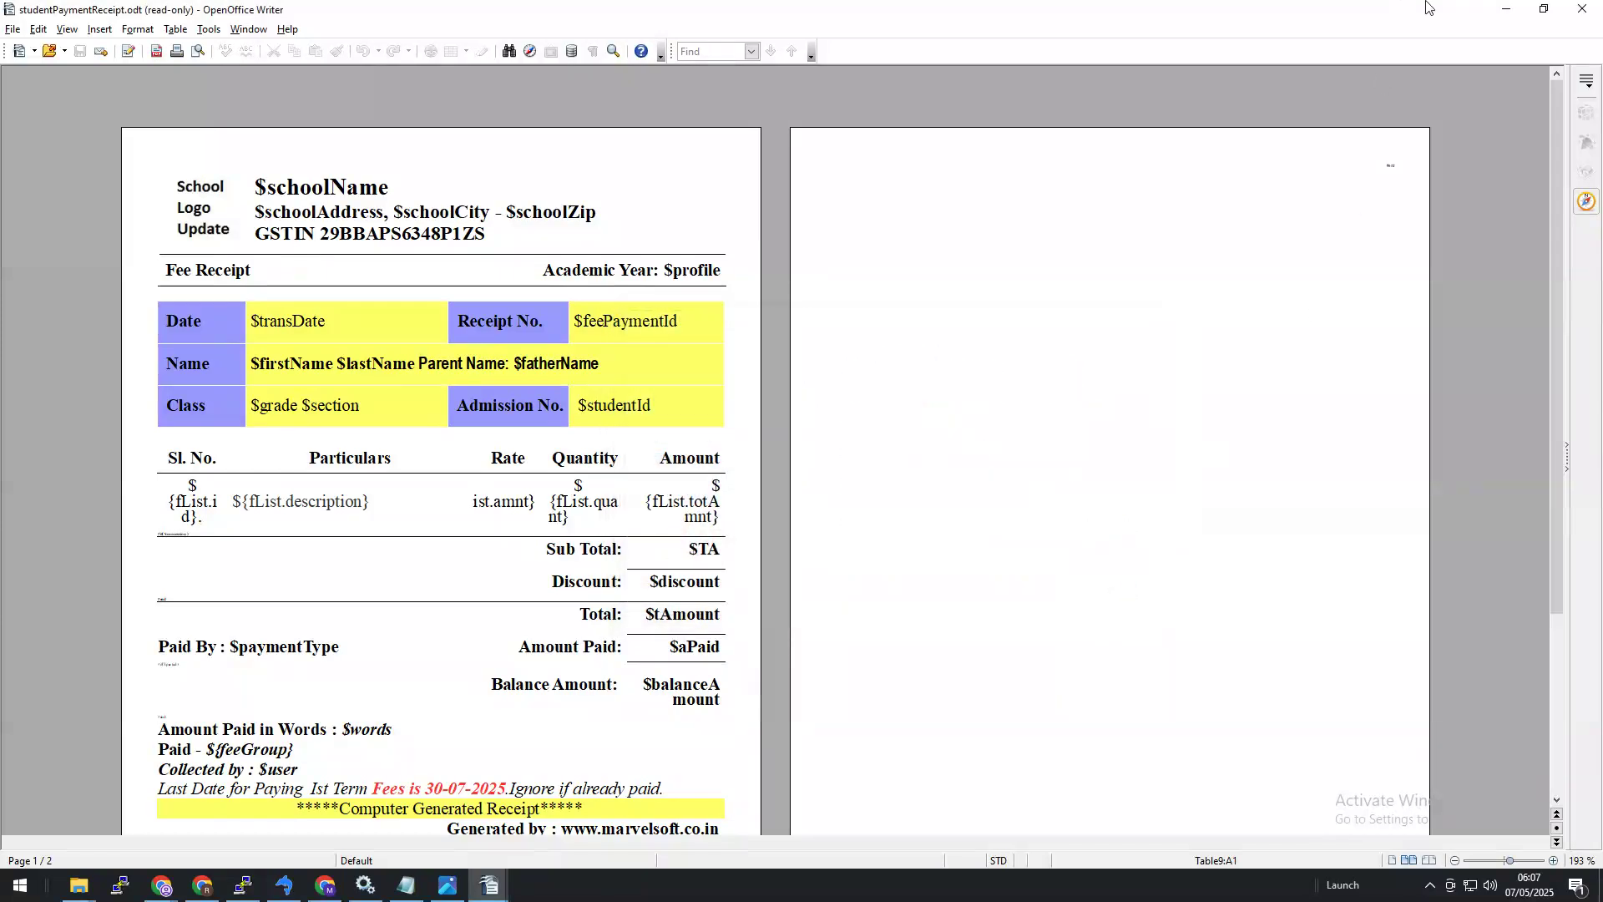
{"action": "left_click", "coordinate": [1586, 10]}
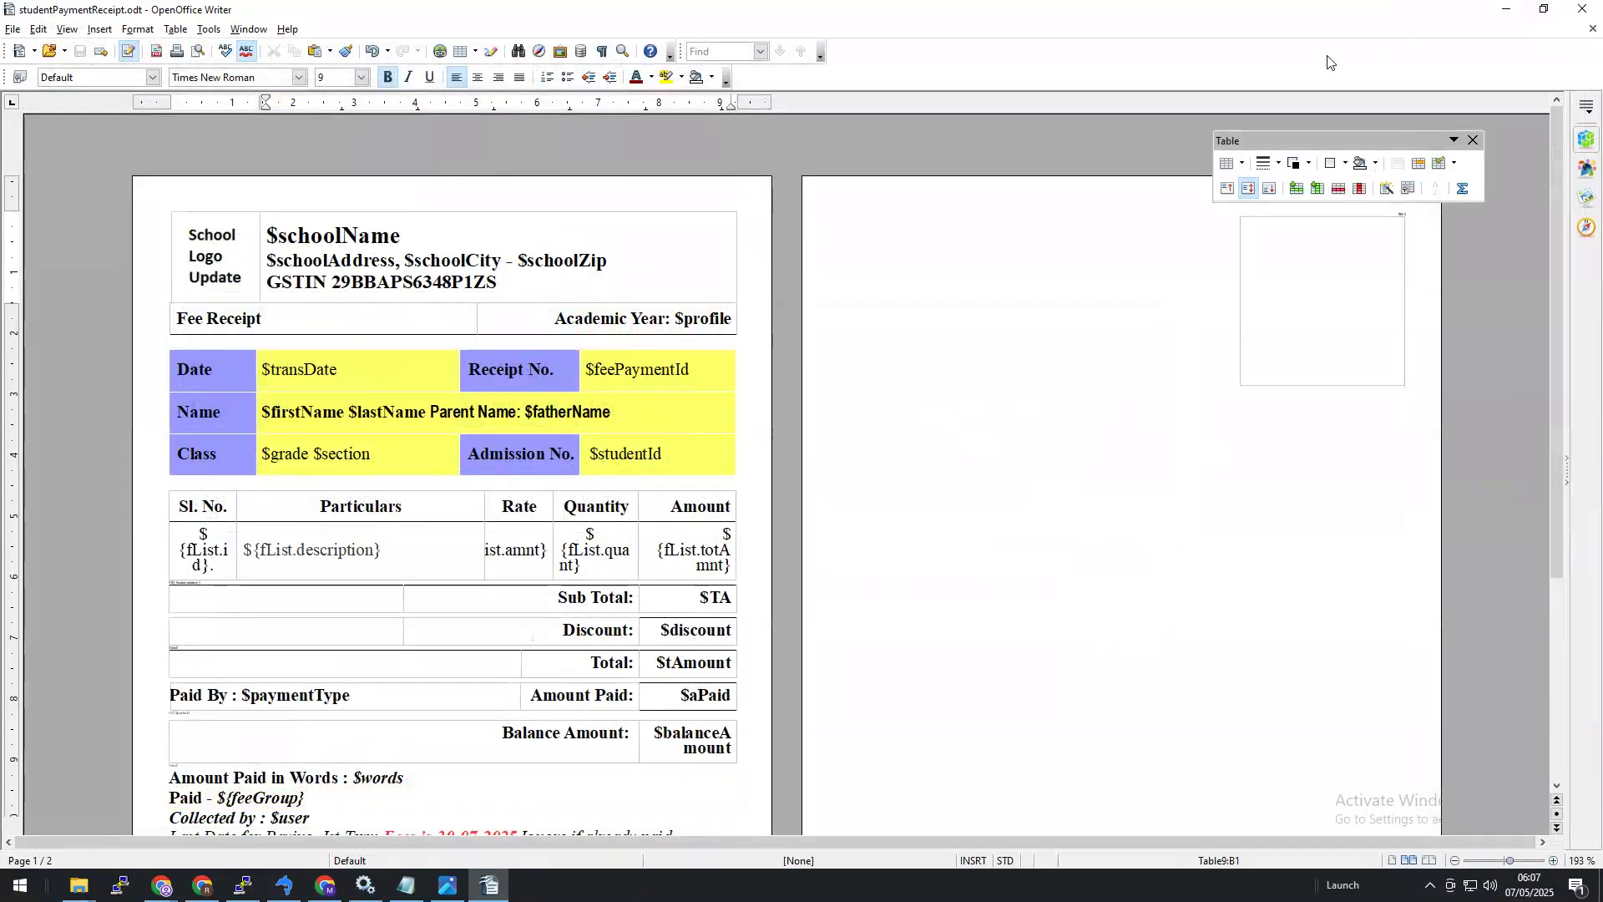
Step: Switch from Writer to the School Admin Chrome window and open the Fee Payment form
{"action": "left_click", "coordinate": [1525, 15]}
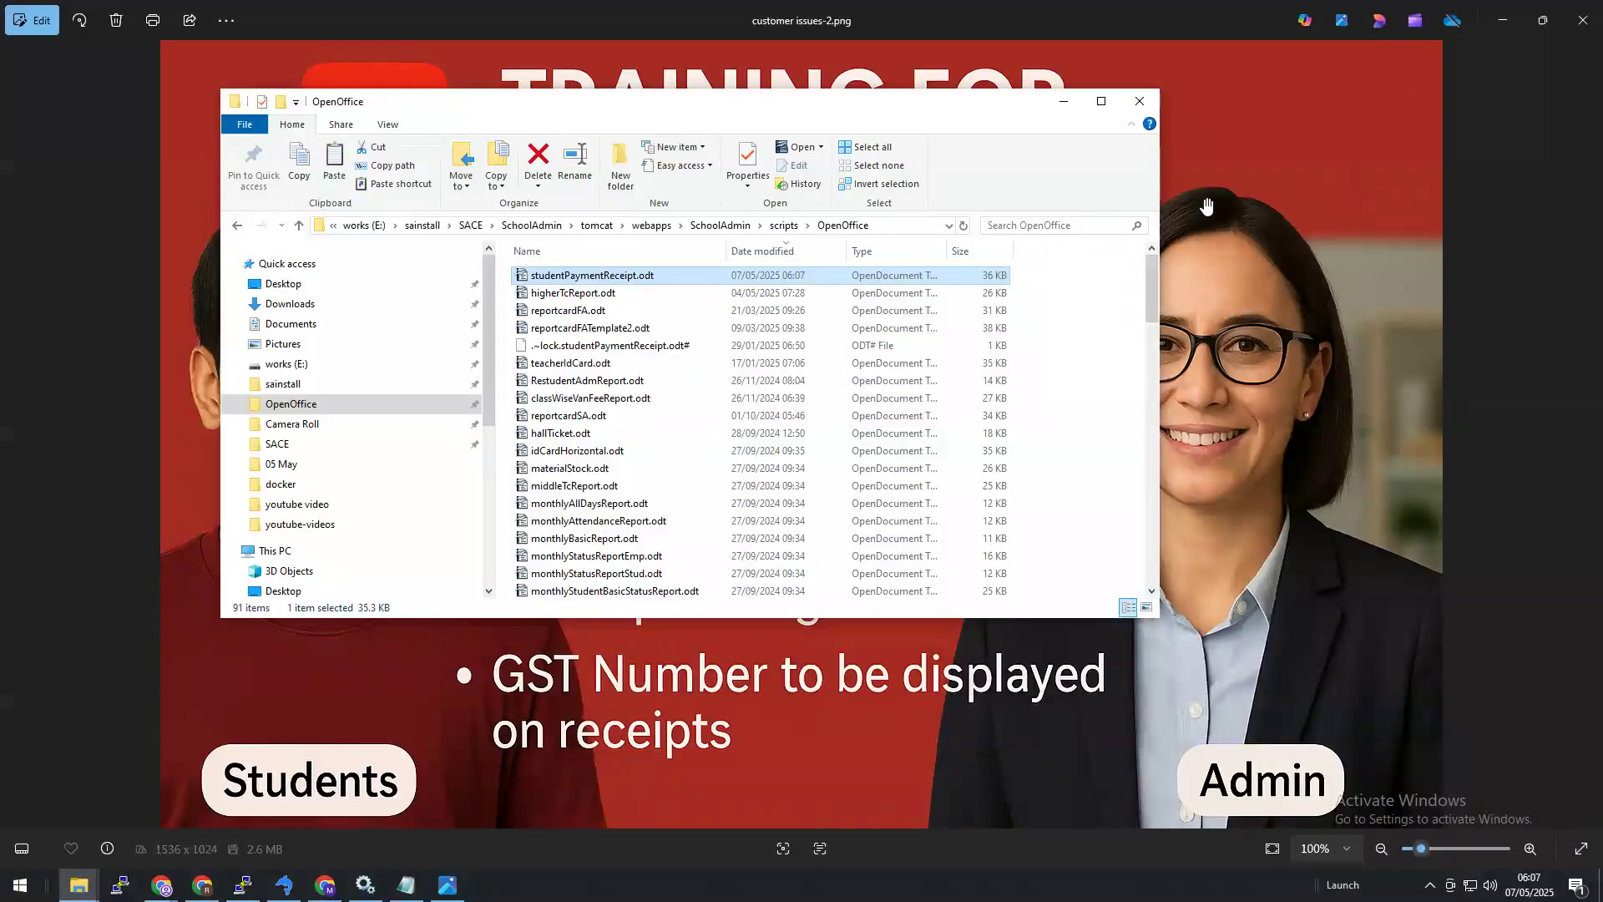
{"action": "left_click", "coordinate": [325, 885]}
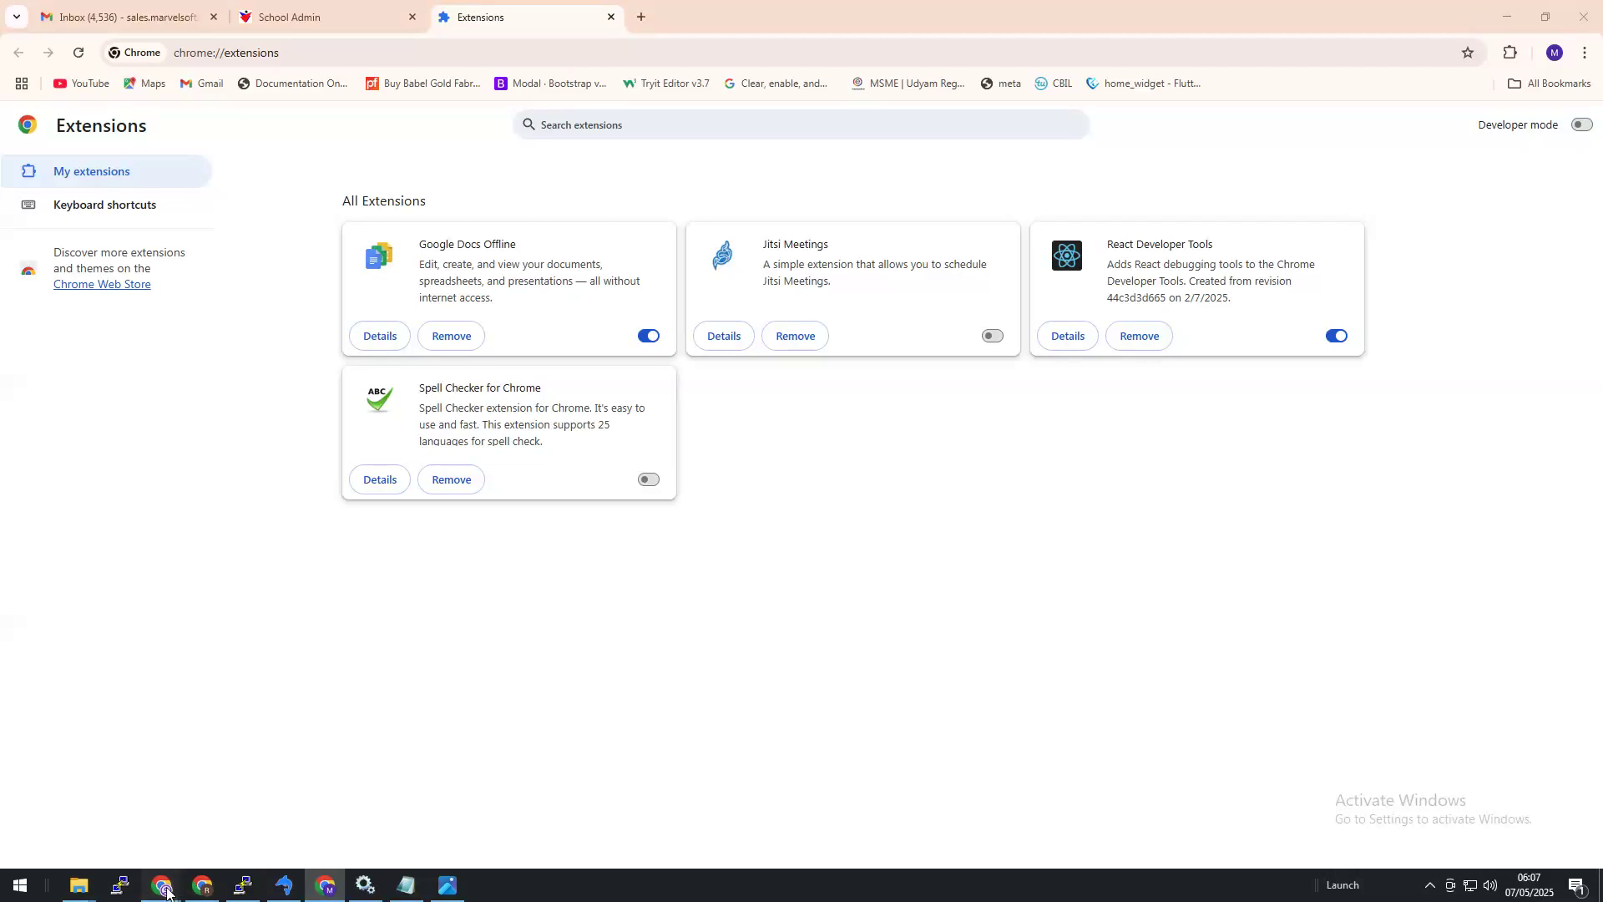
{"action": "mouse_move", "coordinate": [163, 887]}
{"action": "left_click", "coordinate": [254, 751]}
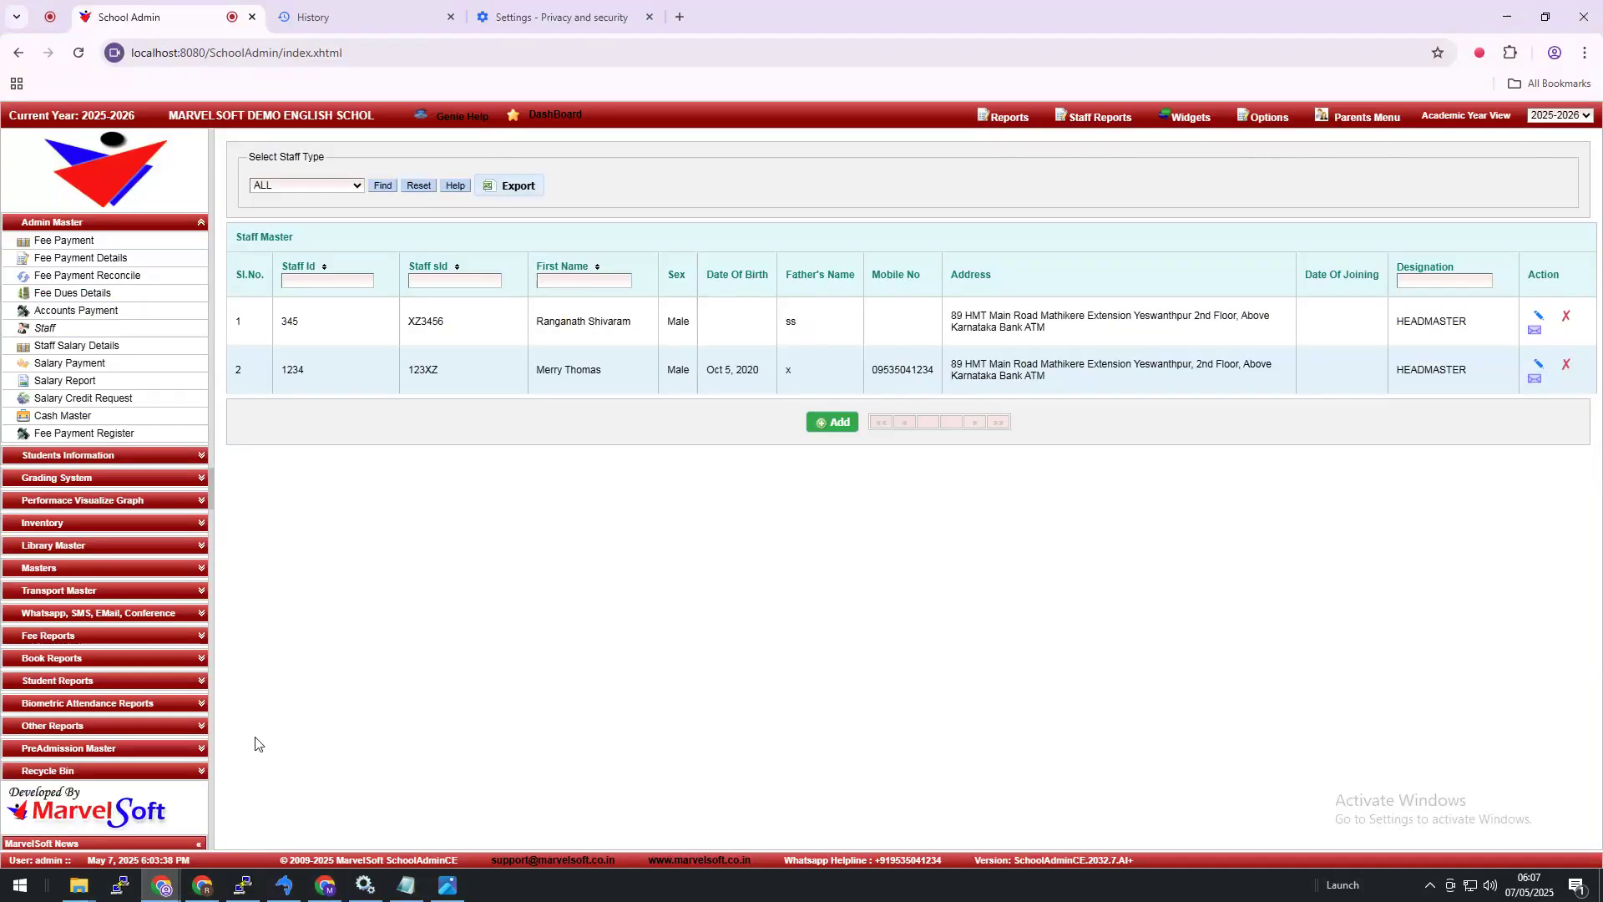
{"action": "left_click", "coordinate": [106, 243]}
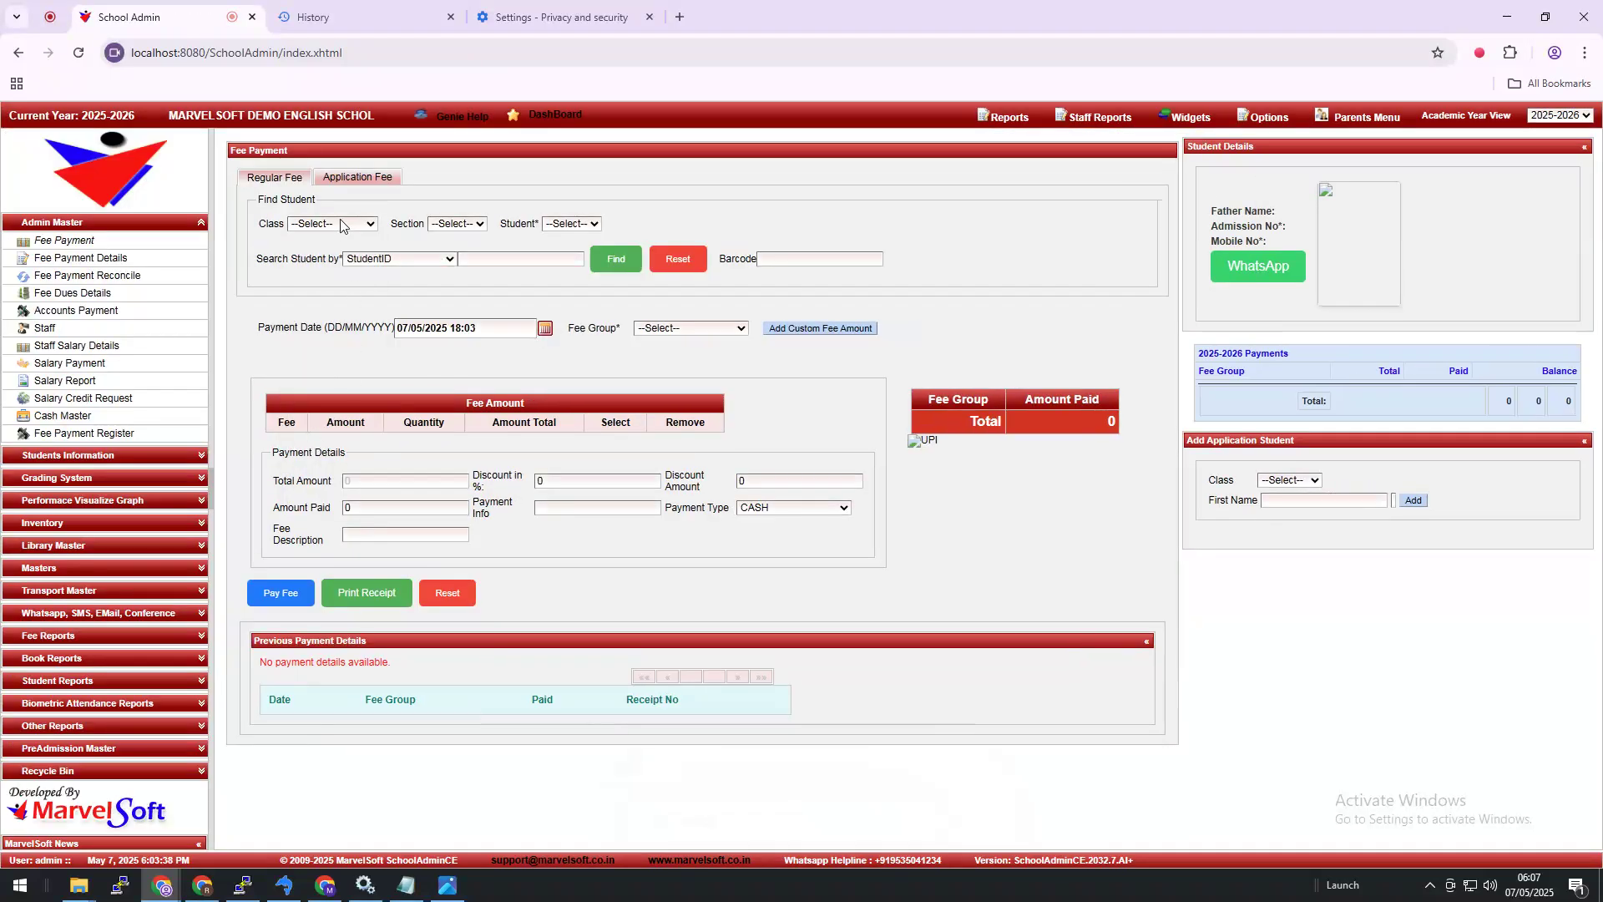
Step: Pay 4500 in ANUAL FEES for a Class 9 STD, Section A student
{"action": "left_click", "coordinate": [341, 225]}
{"action": "left_click", "coordinate": [330, 491]}
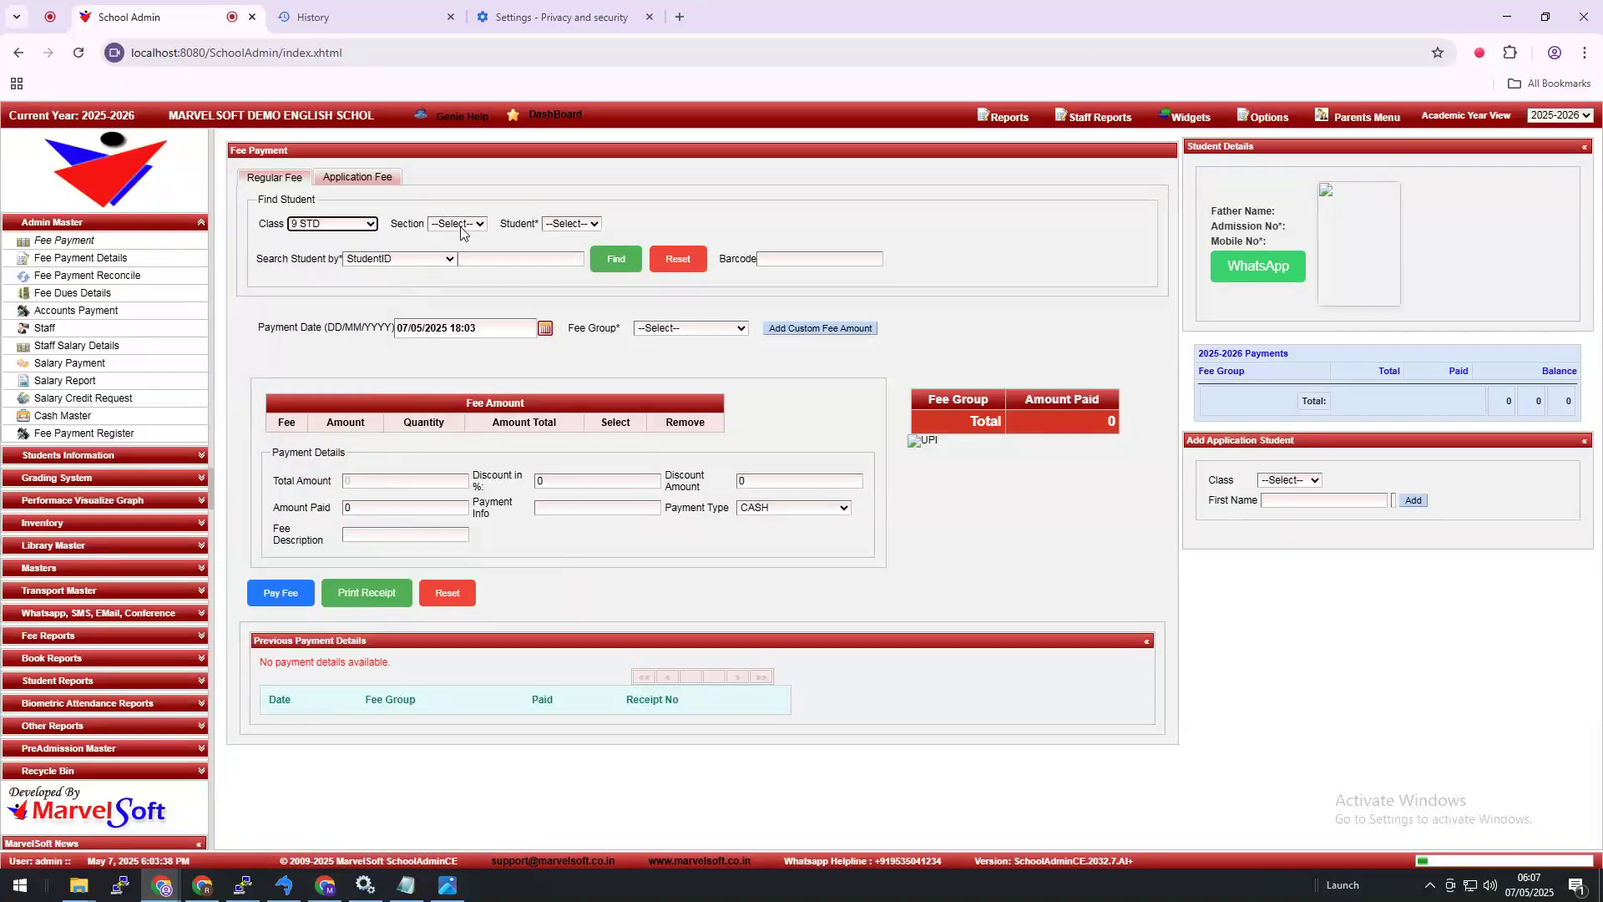
{"action": "left_click", "coordinate": [461, 225]}
{"action": "left_click", "coordinate": [468, 253]}
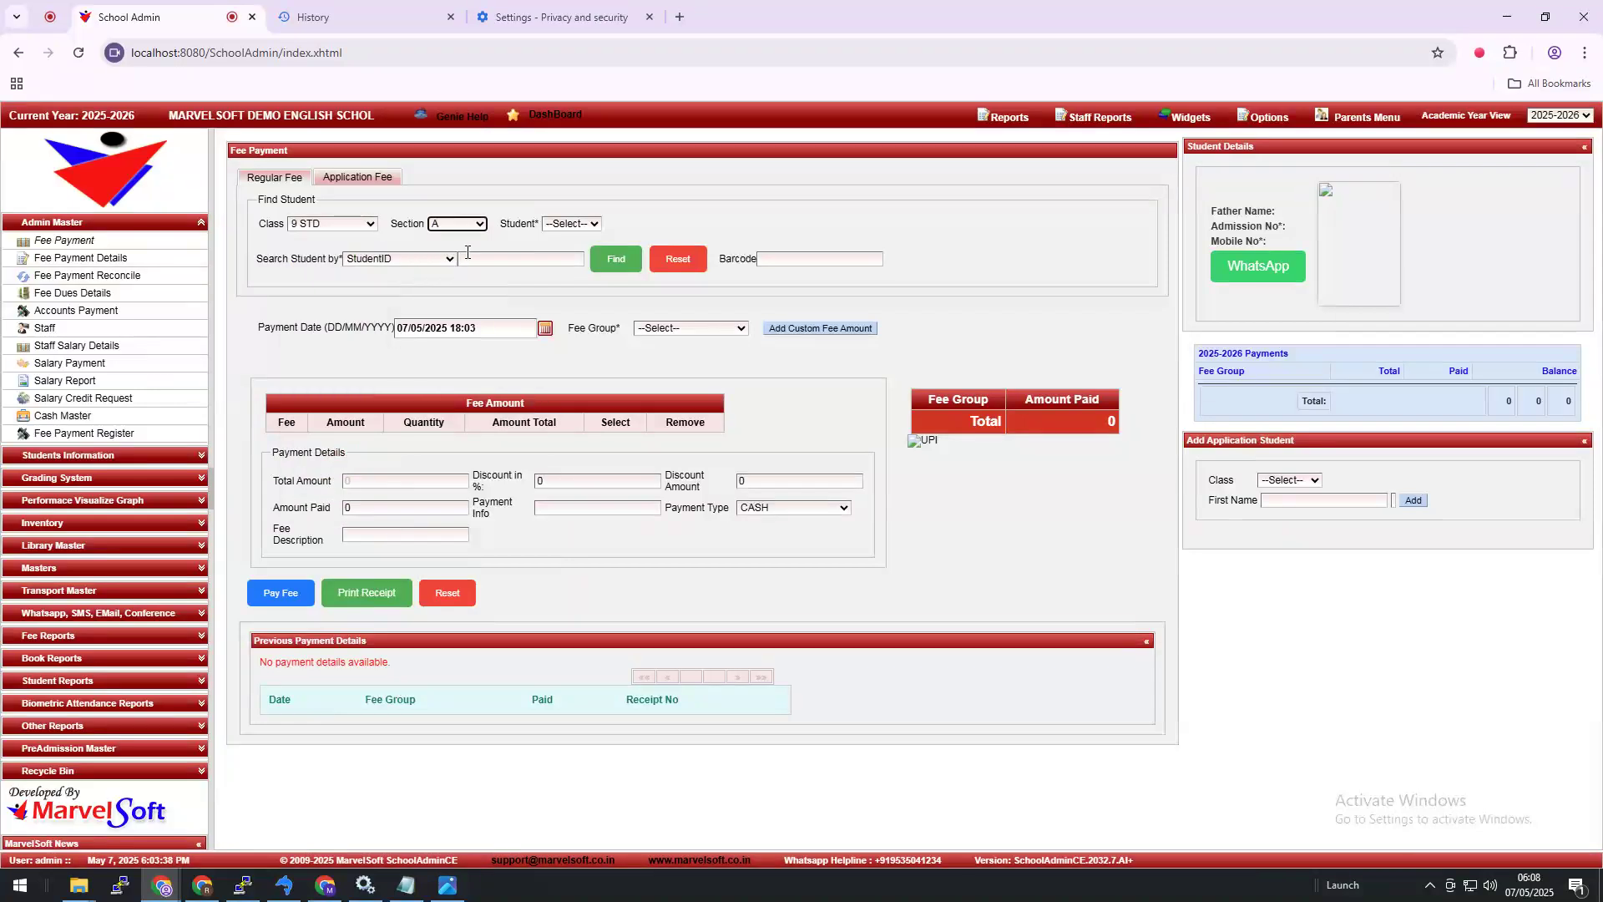
{"action": "left_click", "coordinate": [576, 224]}
{"action": "left_click", "coordinate": [573, 367]}
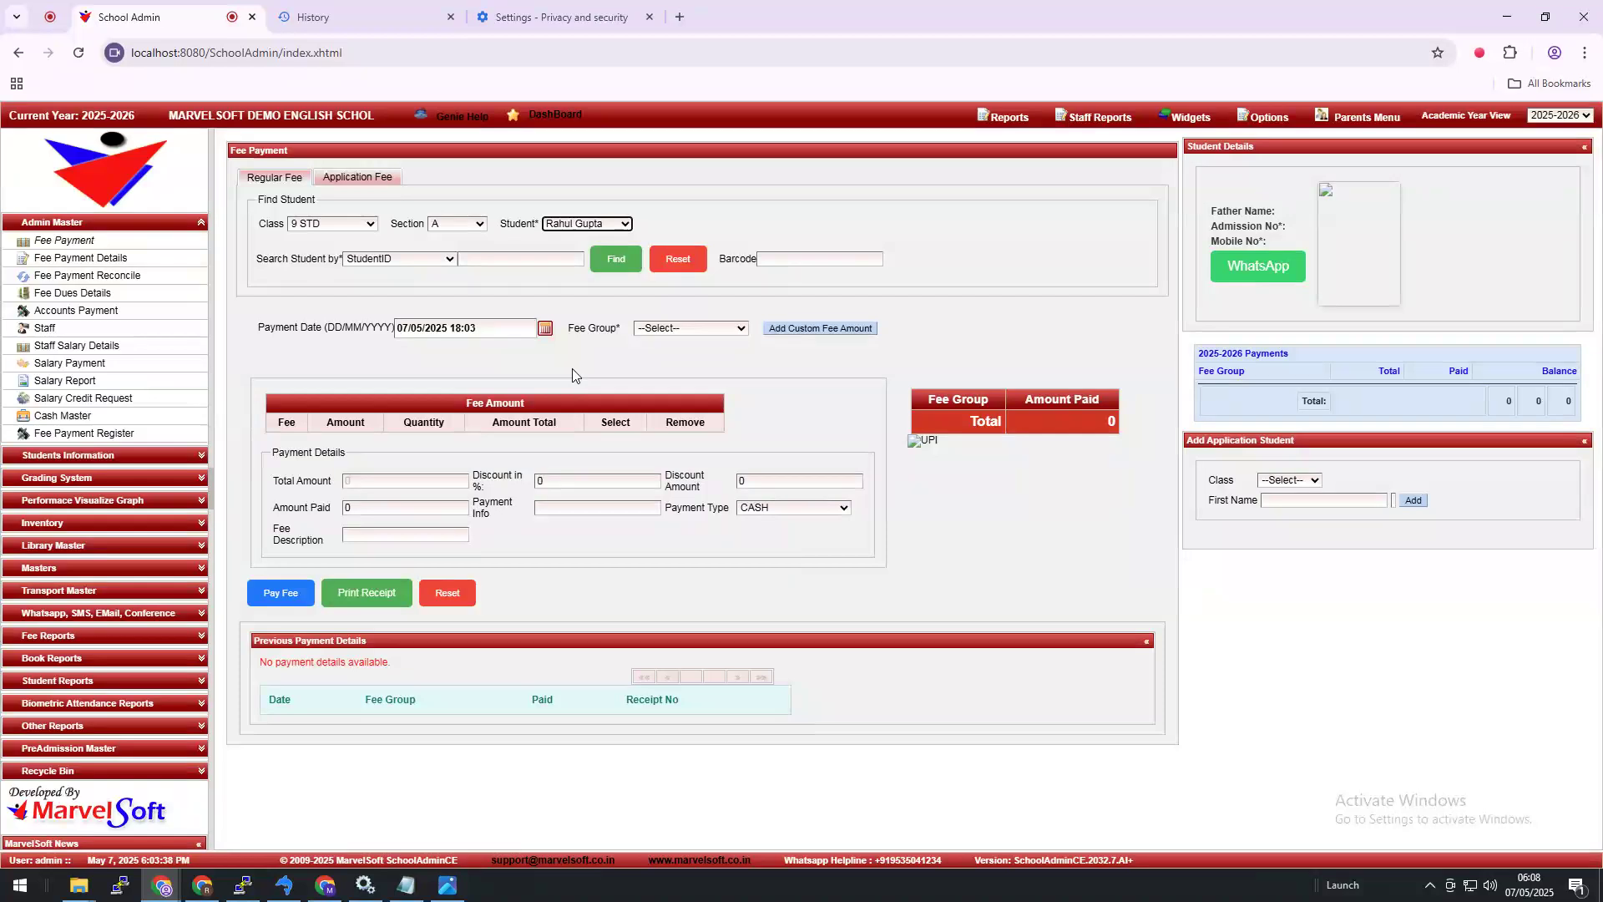
{"action": "left_click", "coordinate": [653, 329]}
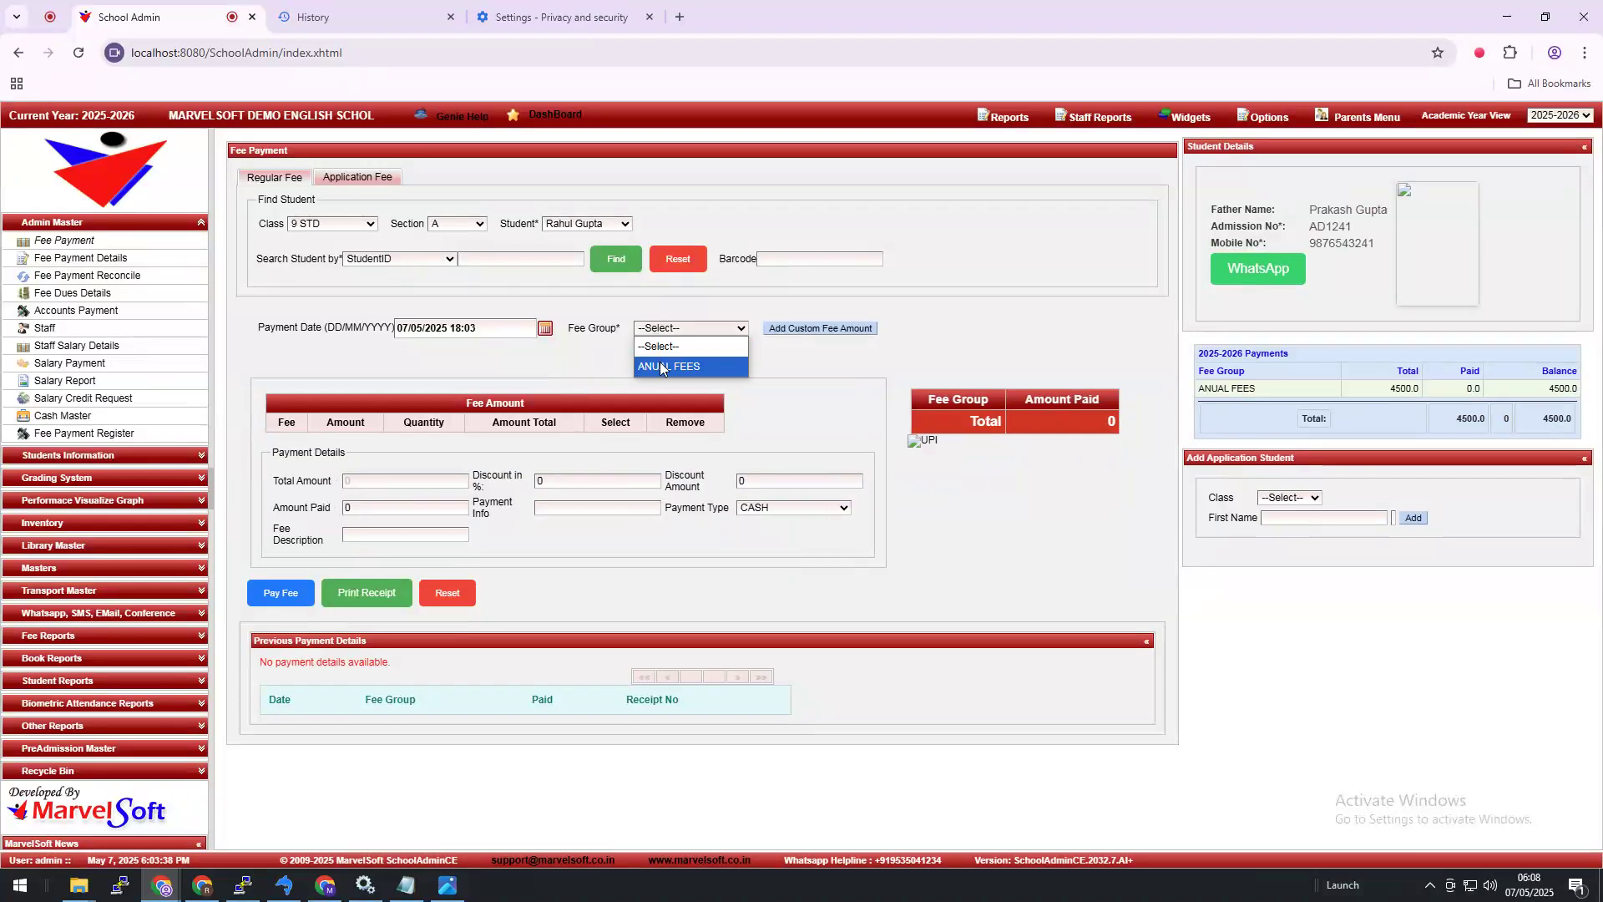
{"action": "left_click", "coordinate": [660, 366]}
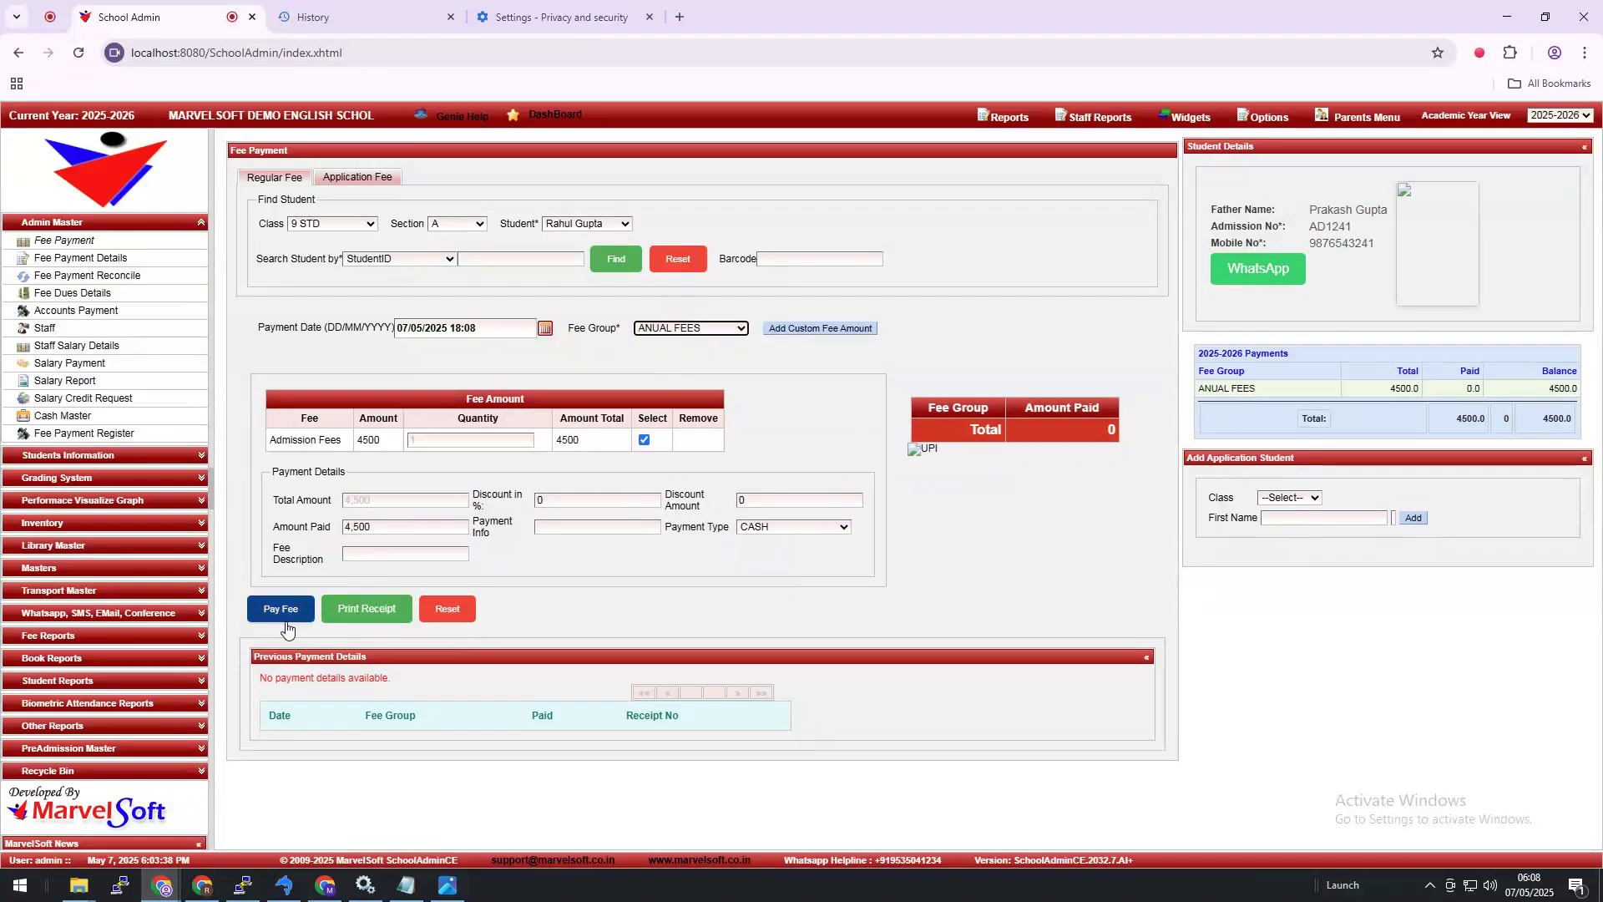
{"action": "left_click", "coordinate": [284, 614]}
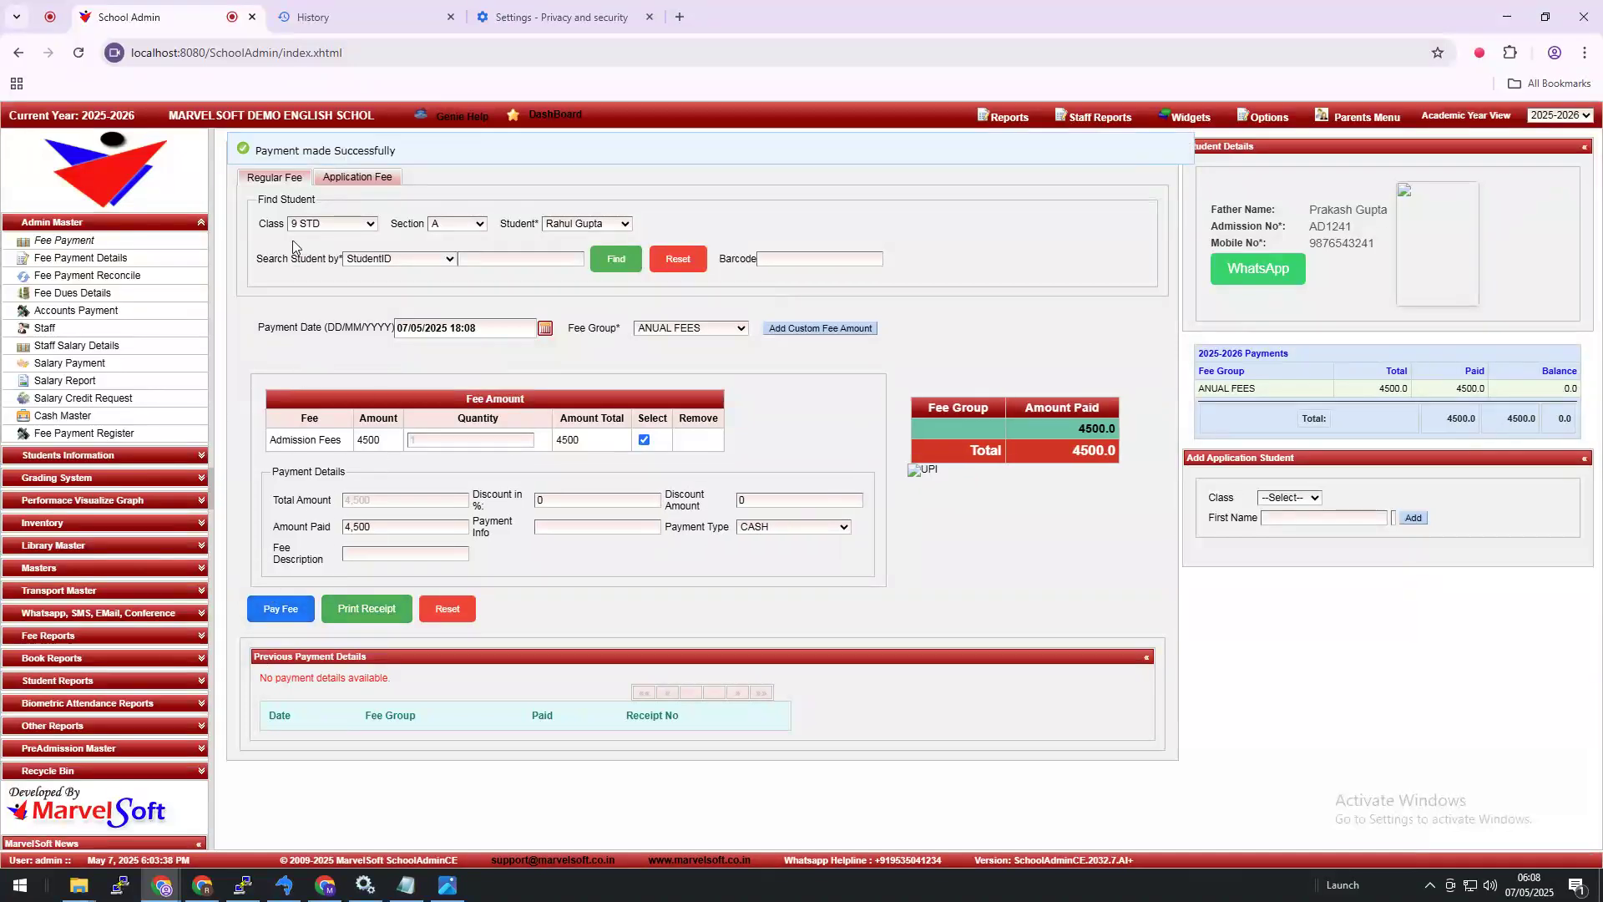
Step: Print the fee receipt to PDF and zoom the preview in to 175%
{"action": "left_click", "coordinate": [396, 611]}
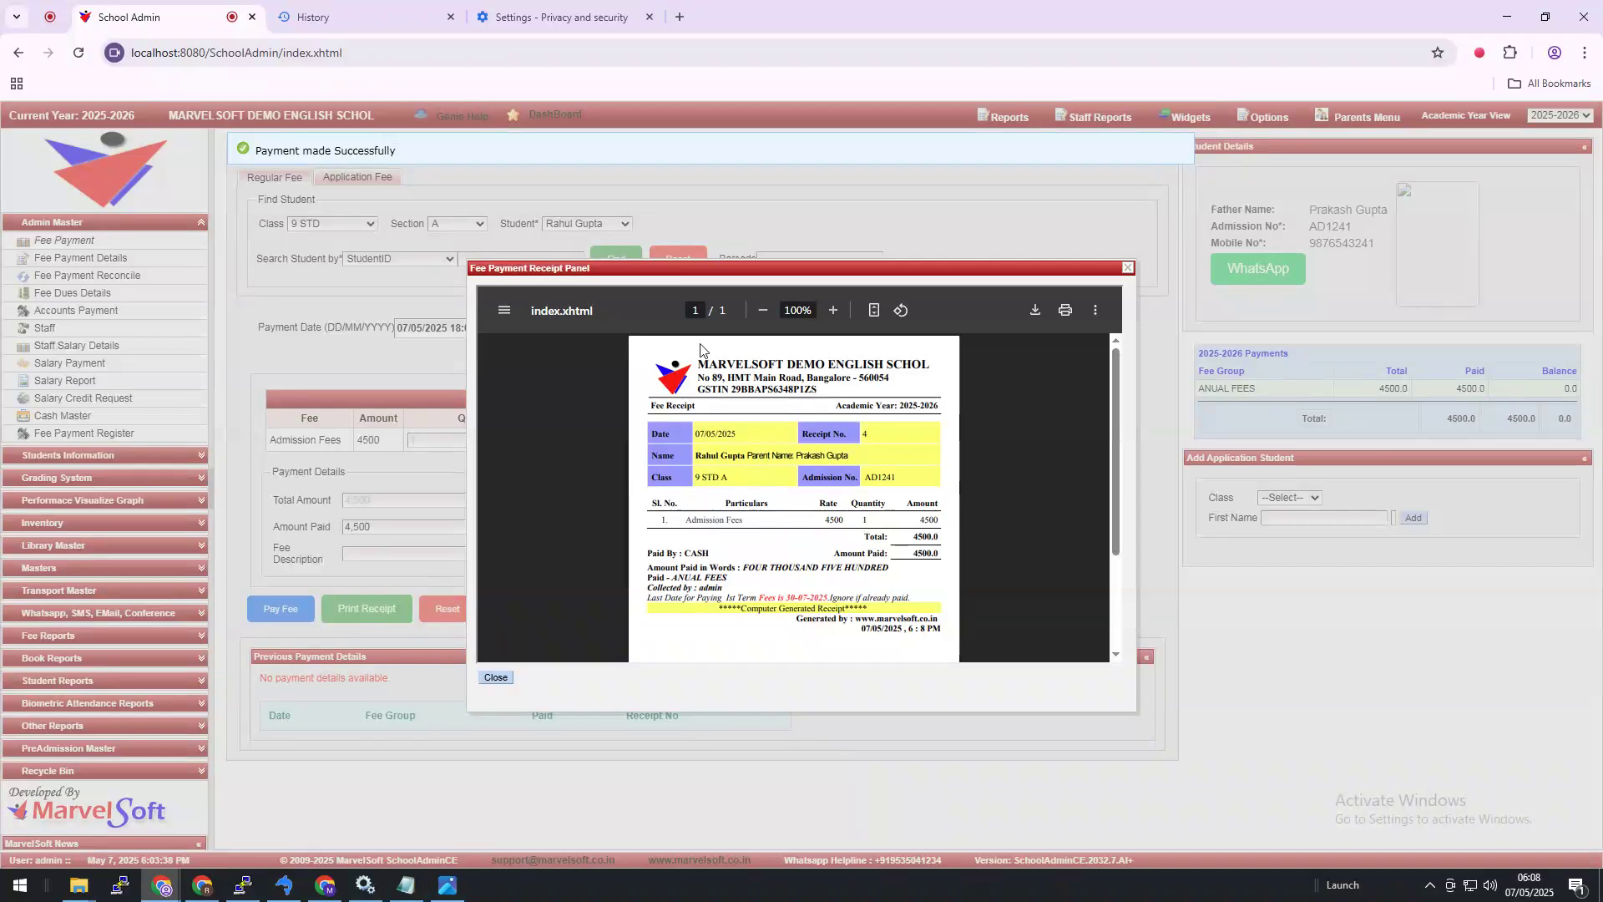
{"action": "left_click", "coordinate": [833, 309]}
{"action": "left_click", "coordinate": [832, 310]}
{"action": "left_click", "coordinate": [833, 309]}
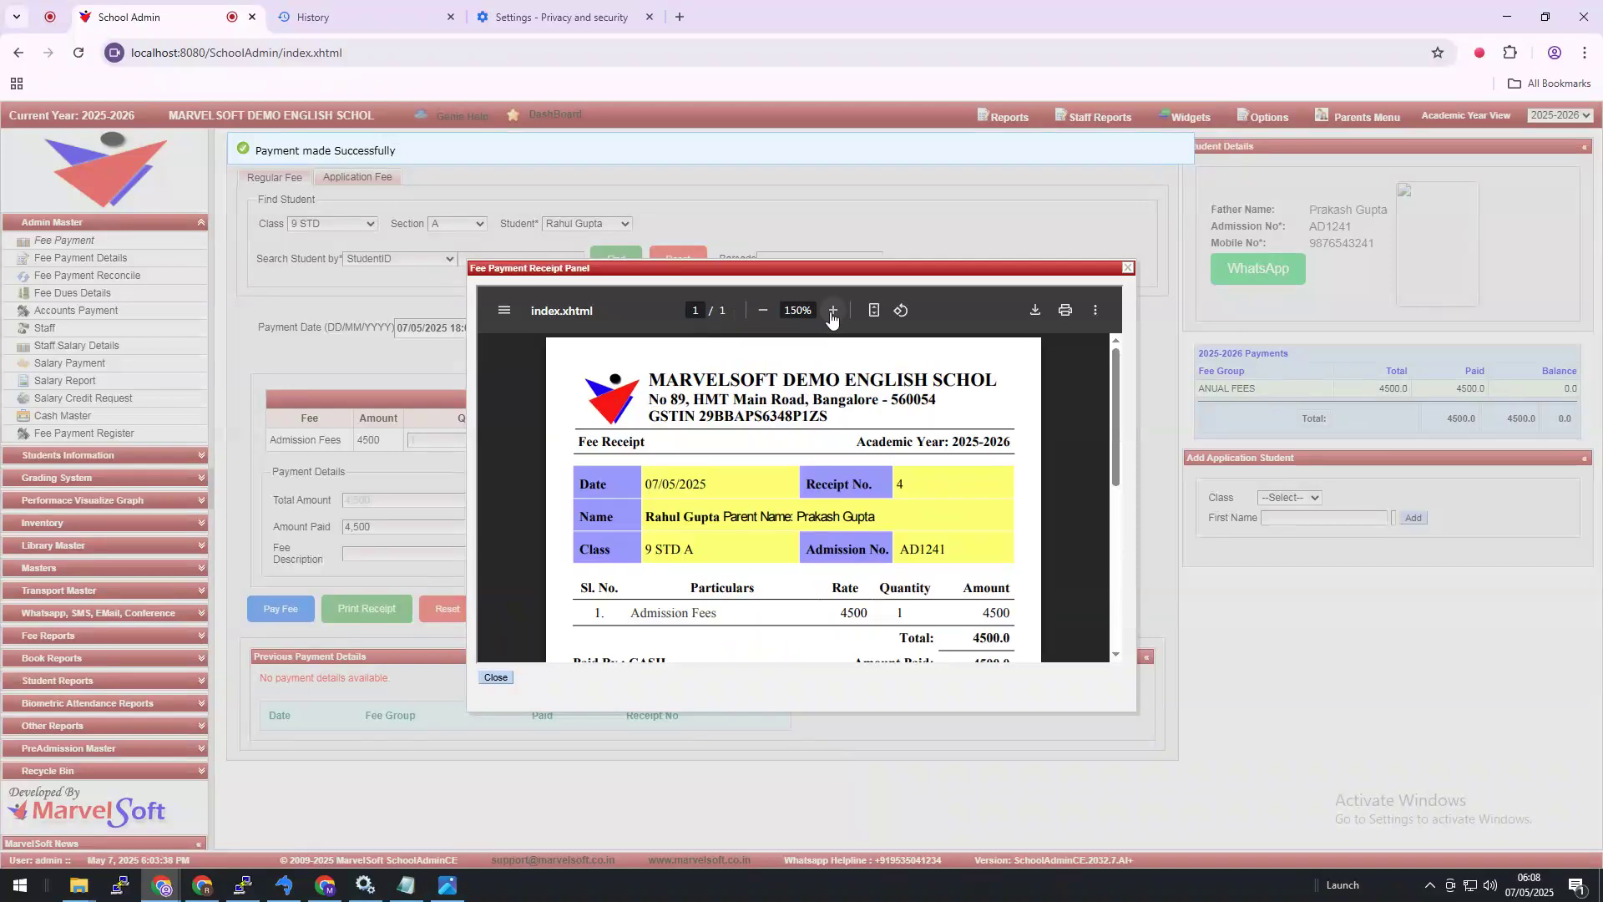
{"action": "left_click", "coordinate": [832, 310]}
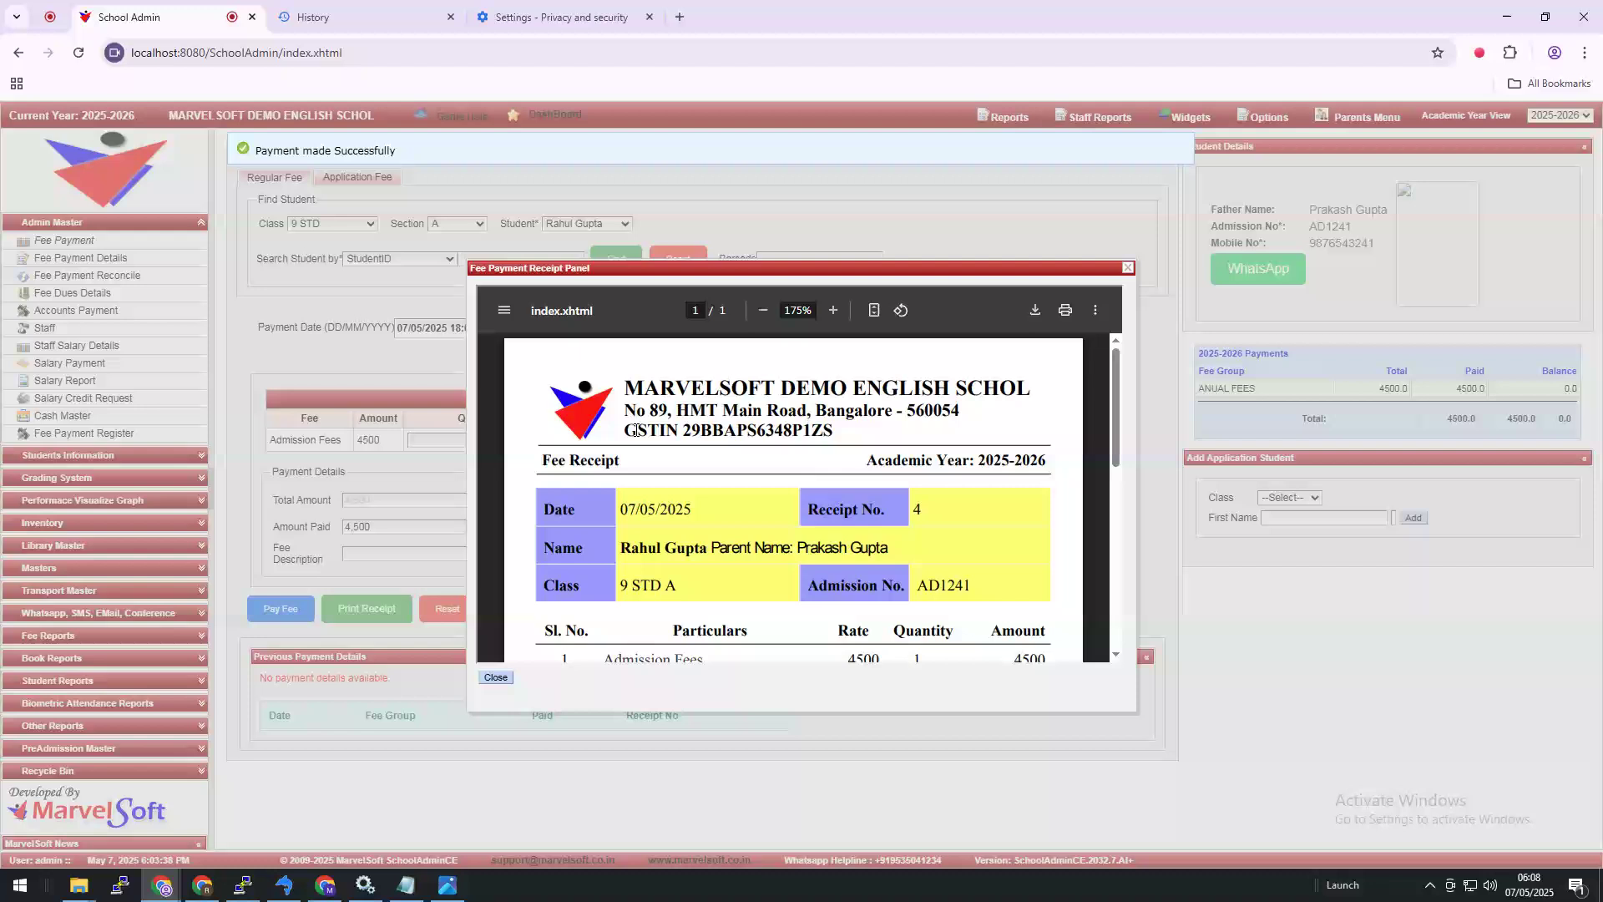